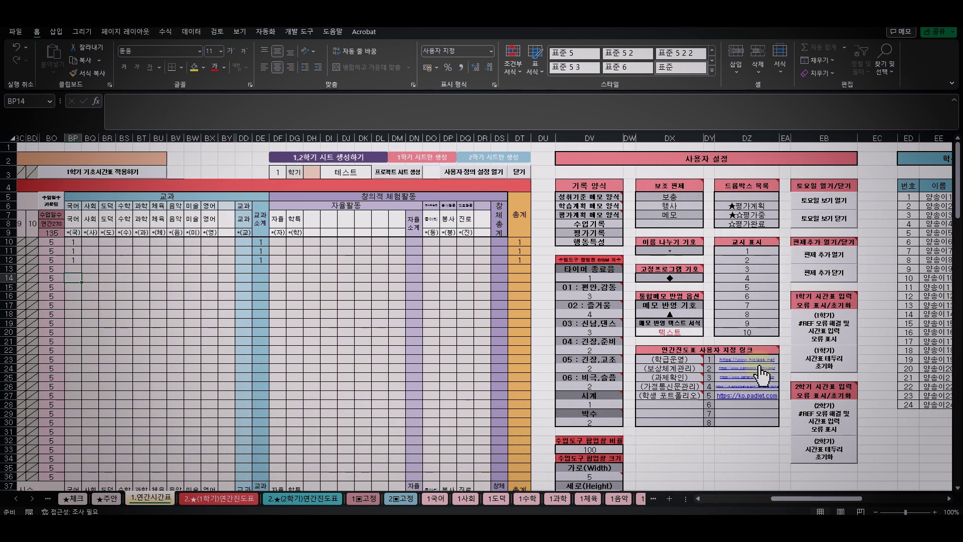
# - Examine the 보조 편제 list in the 사용자 설정 area of the 연간시간표 sheet
pyautogui.click(678, 186)
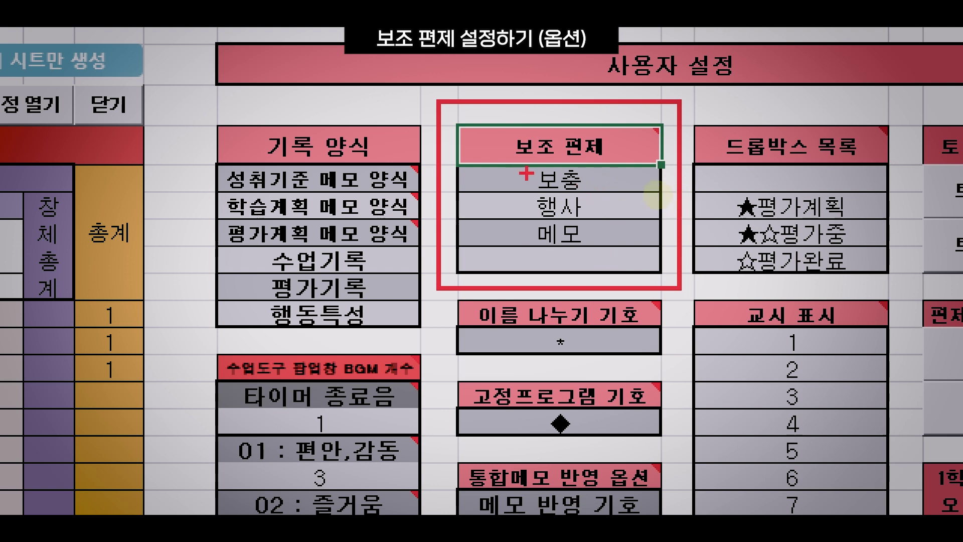
pyautogui.moveTo(519, 163); pyautogui.dragTo(596, 247)
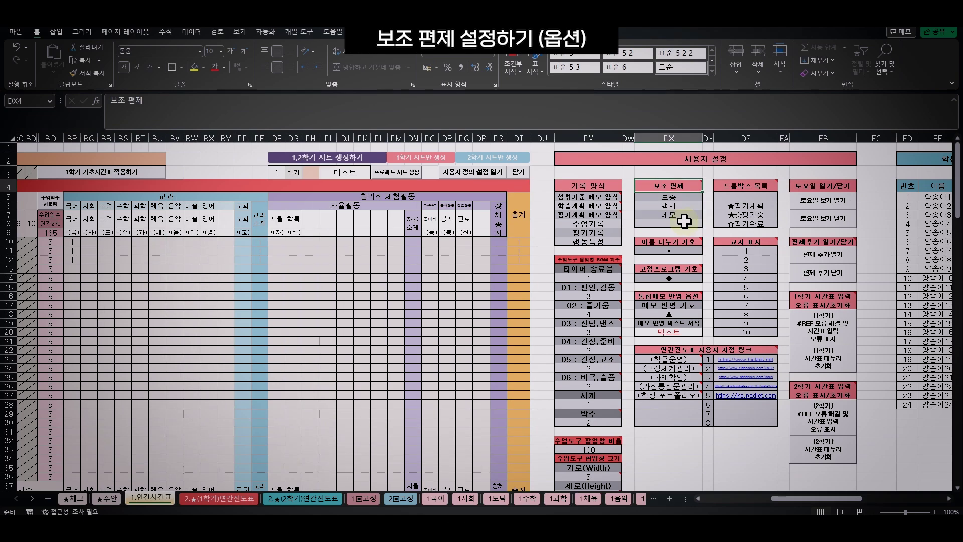
pyautogui.hscroll(3, 624, 253)
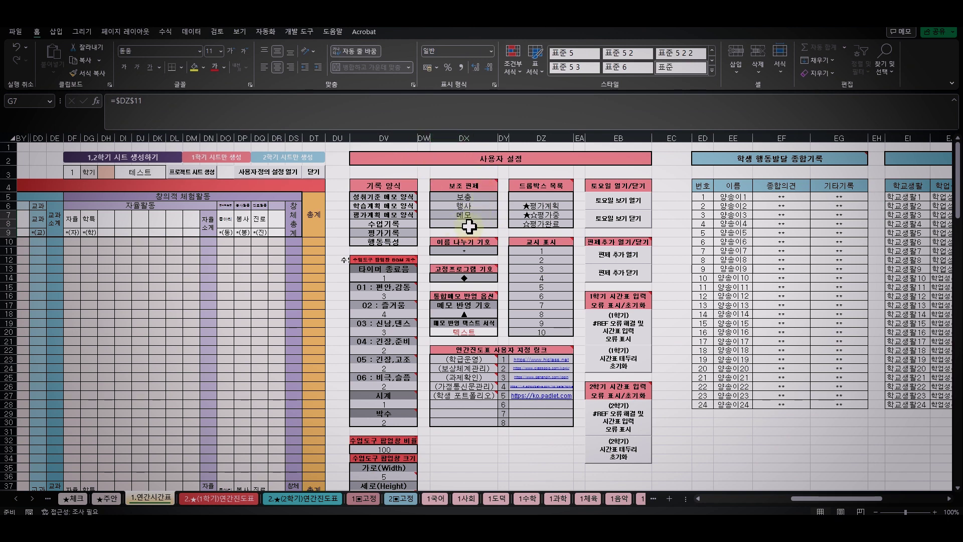
pyautogui.click(183, 196)
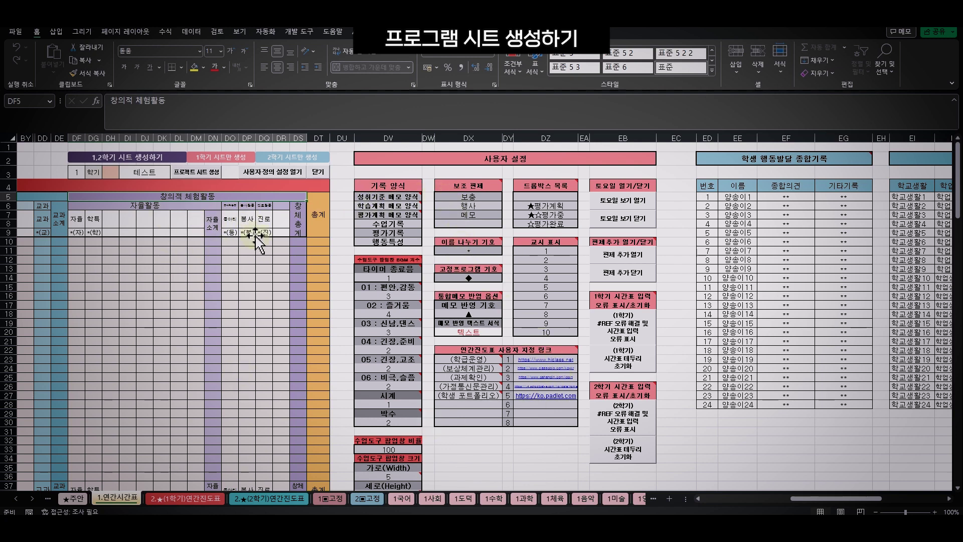
# - Look at the existing first-semester subject sheets 1국어 and 1사회
pyautogui.click(407, 499)
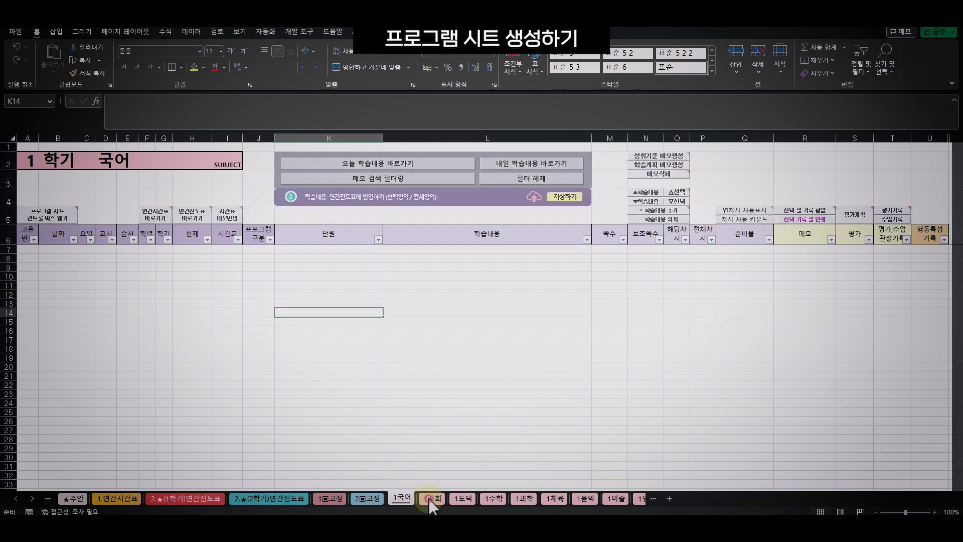
pyautogui.click(430, 501)
pyautogui.click(401, 499)
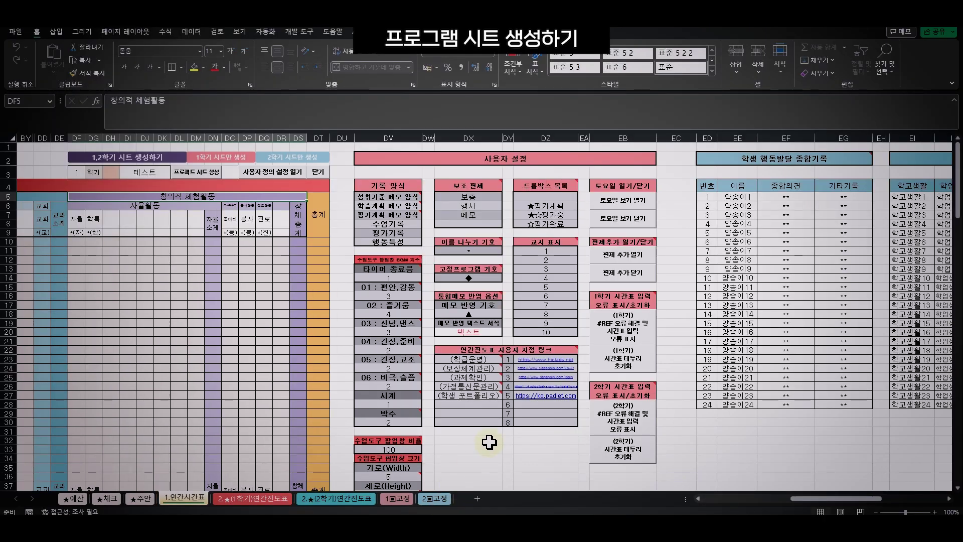
# - Generate the subject program sheets for both semesters with 1,2학기 시트 생성하기 and accept the confirmation dialogs
pyautogui.moveTo(823, 507); pyautogui.dragTo(779, 507)
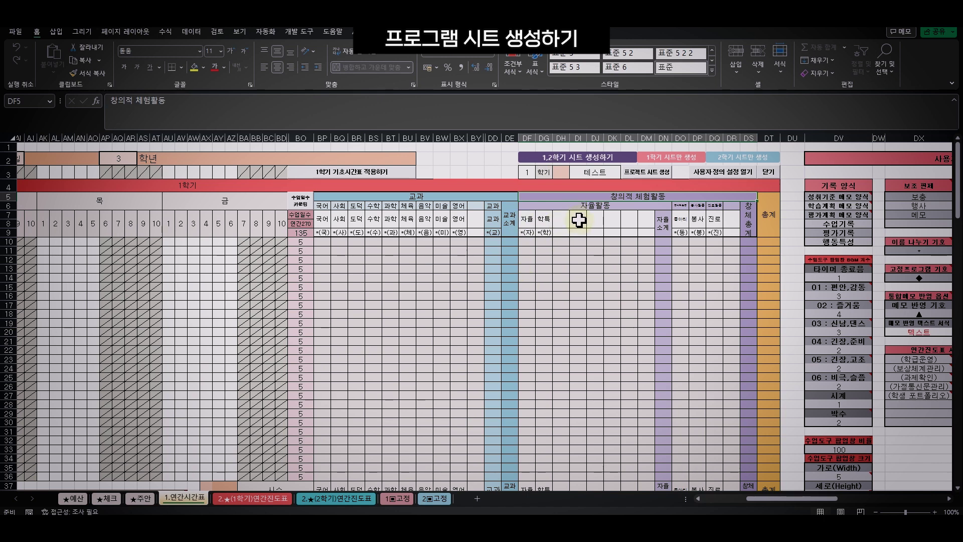
pyautogui.click(579, 220)
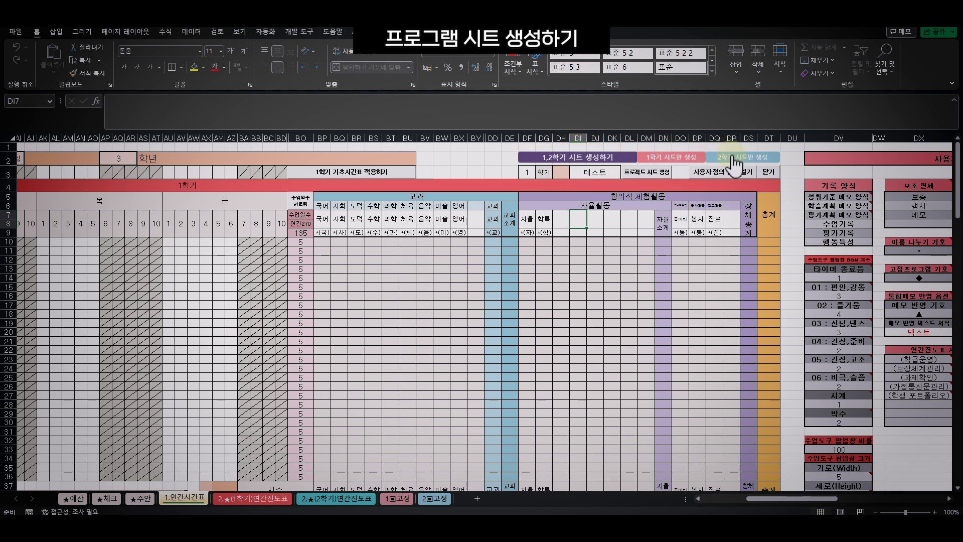
pyautogui.click(584, 162)
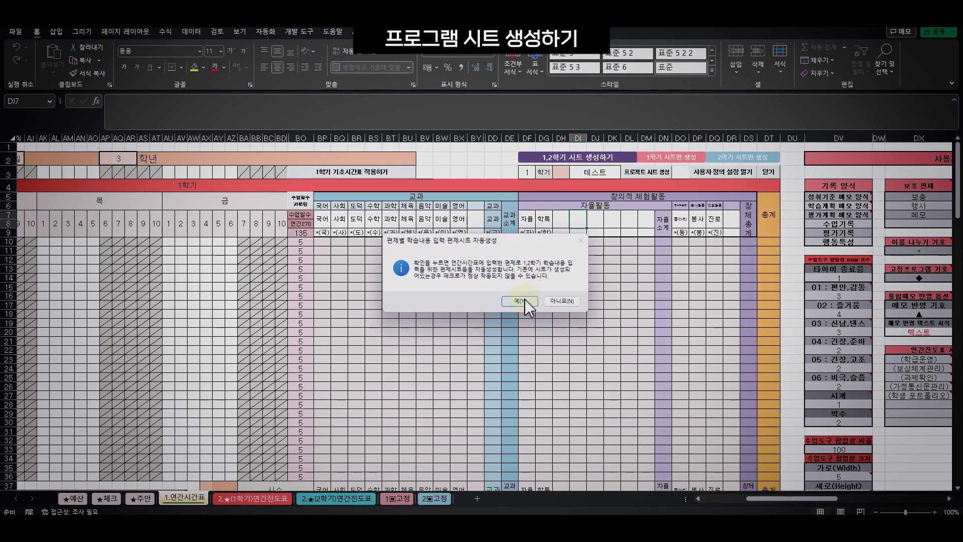
pyautogui.click(523, 300)
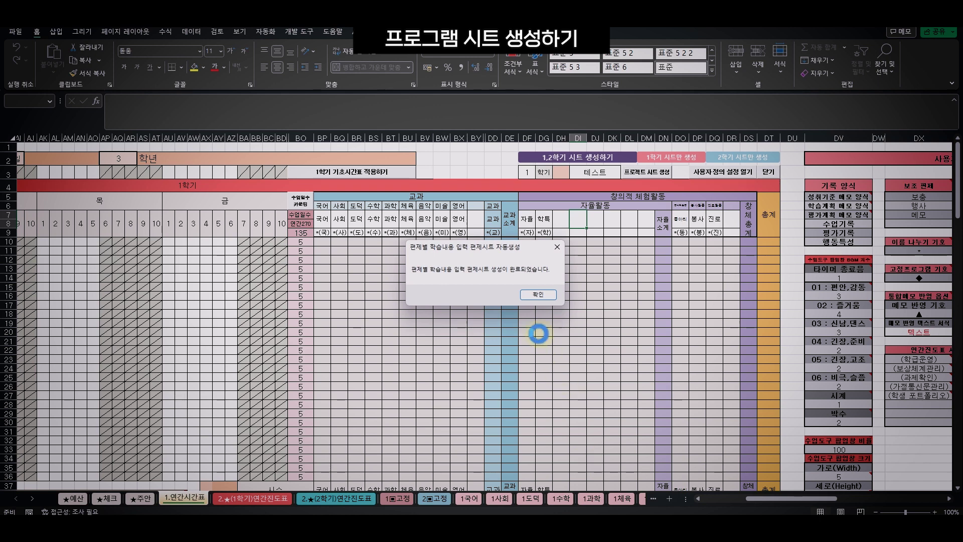
pyautogui.click(537, 295)
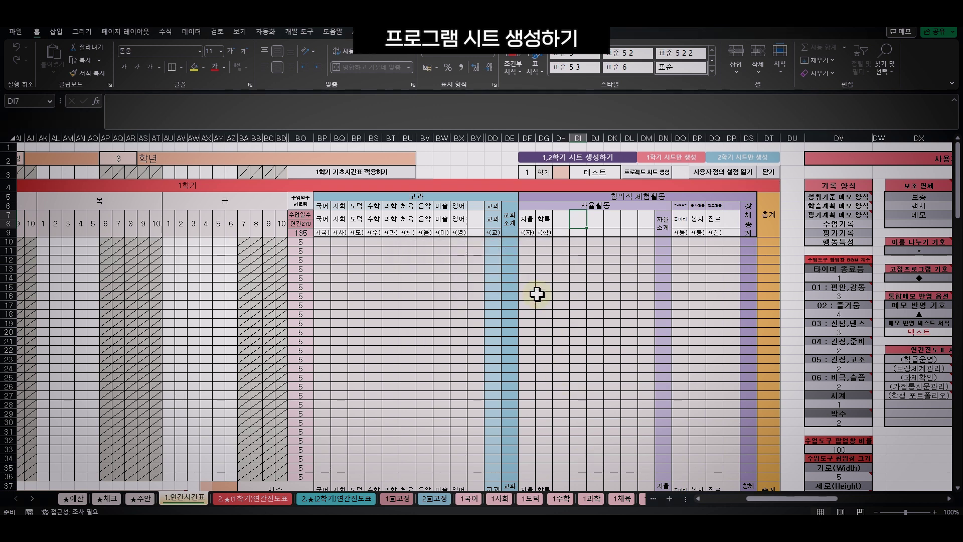
# - Check the generated sheets 1국어 and 1사회 and the auxiliary sheets 1보충, 1행사 and 1메모
pyautogui.click(468, 498)
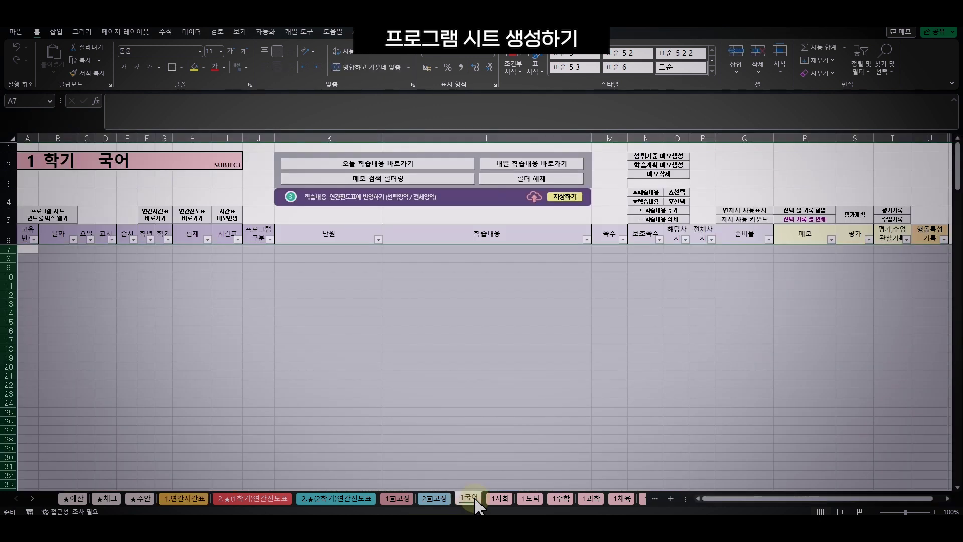
pyautogui.click(499, 498)
pyautogui.click(32, 498)
pyautogui.click(32, 498)
pyautogui.click(33, 499)
pyautogui.click(33, 499)
pyautogui.click(33, 499)
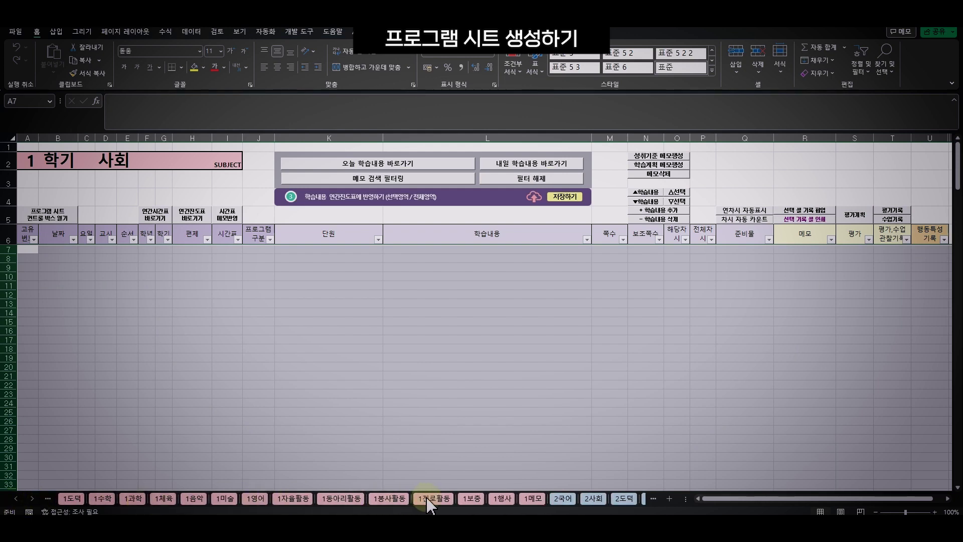
pyautogui.click(472, 499)
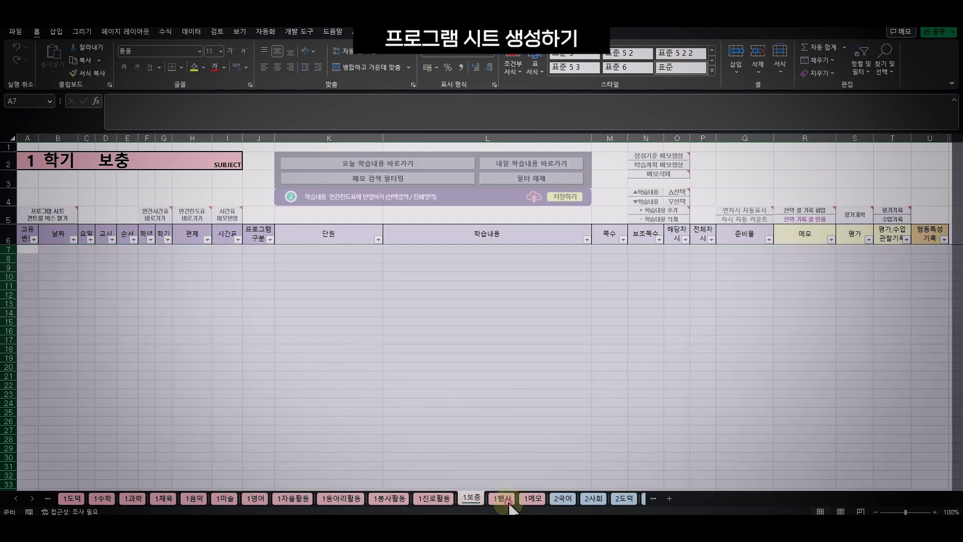
pyautogui.click(502, 499)
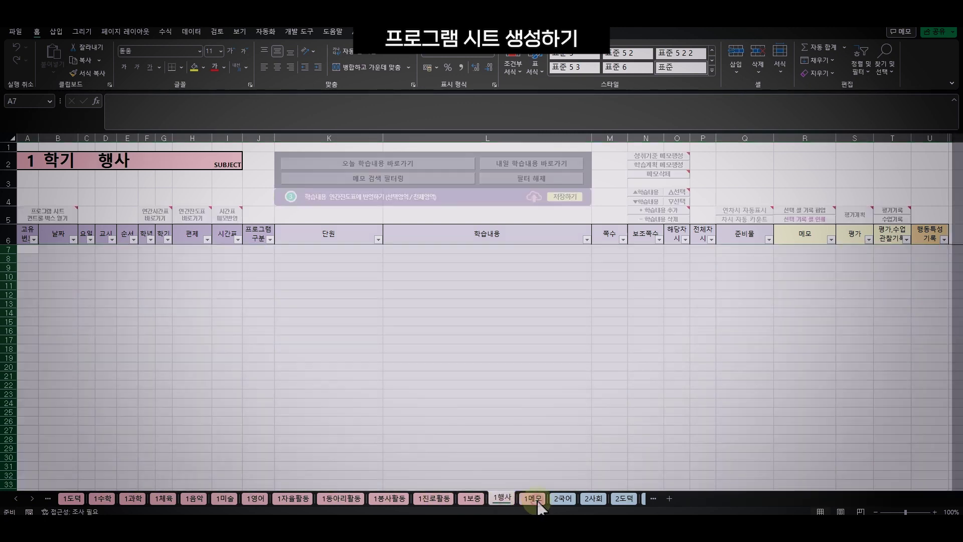
pyautogui.click(533, 499)
pyautogui.click(31, 499)
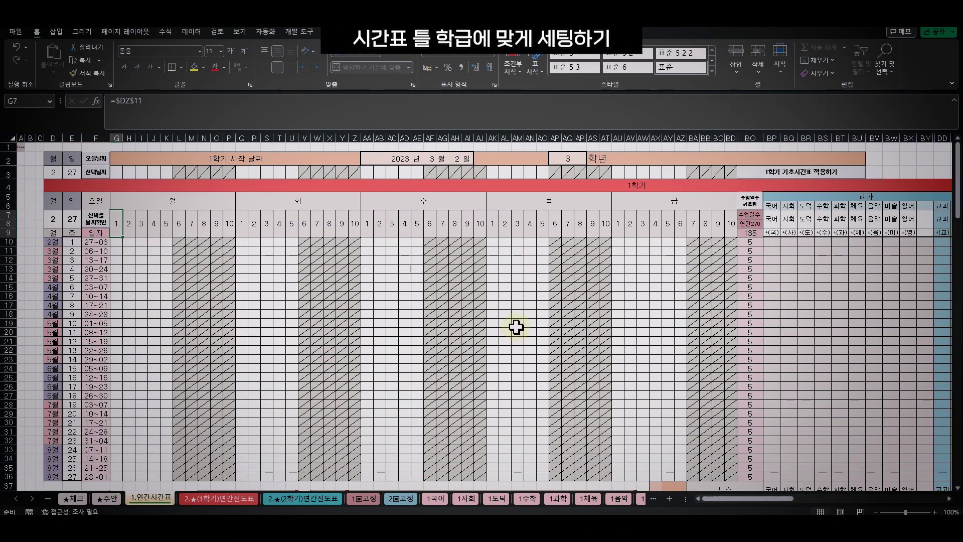
# - Relabel the first four entries of the 교시 표시 list as 아침, 1, 2 and 중간놀이
pyautogui.moveTo(715, 503); pyautogui.dragTo(801, 510)
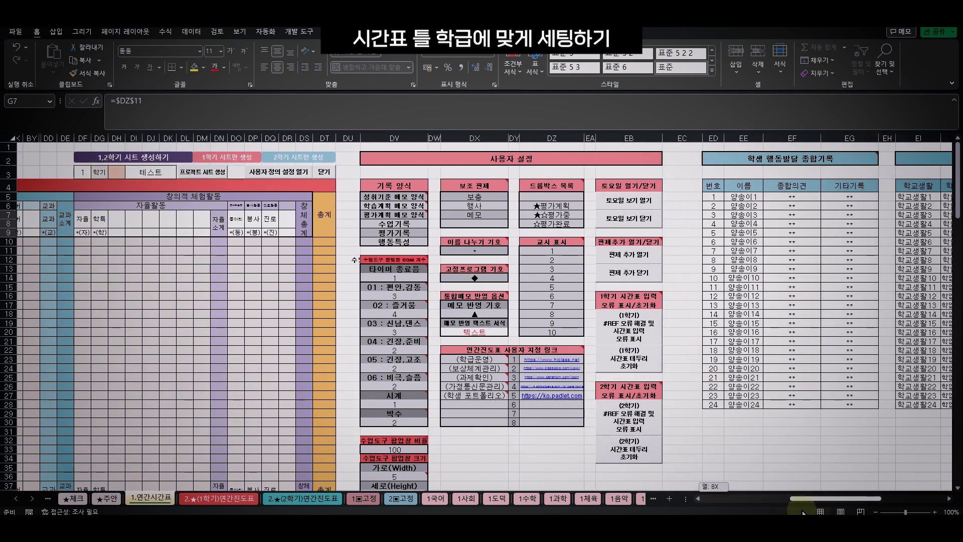
pyautogui.click(562, 242)
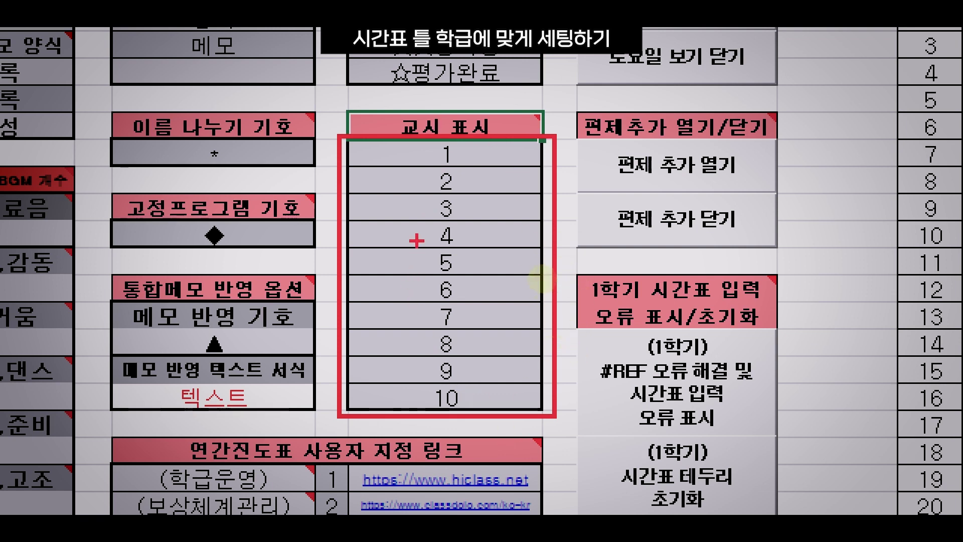
pyautogui.moveTo(522, 153); pyautogui.dragTo(582, 299)
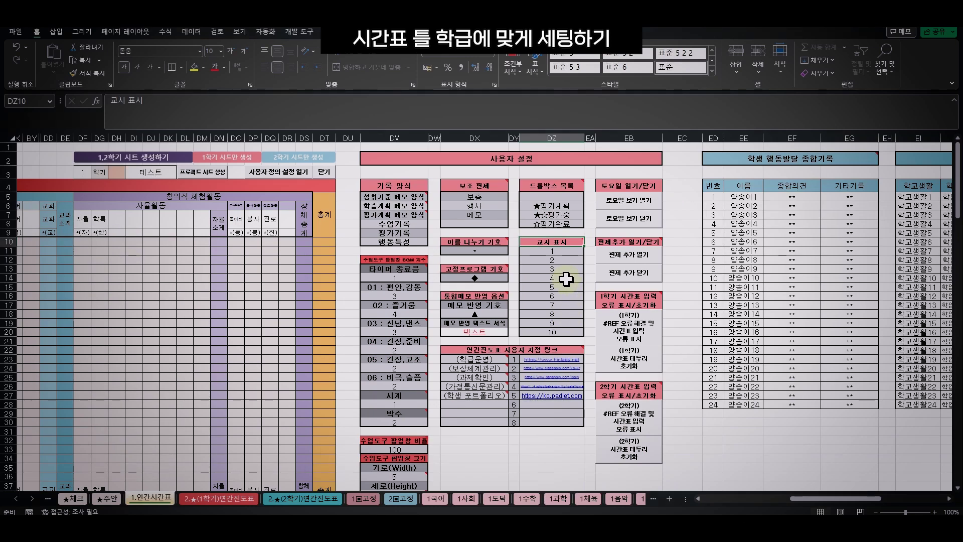
pyautogui.click(565, 254)
pyautogui.write('아침')
pyautogui.press('Return')
pyautogui.write('1')
pyautogui.press('Return')
pyautogui.write('2')
pyautogui.press('Return')
pyautogui.write('2')
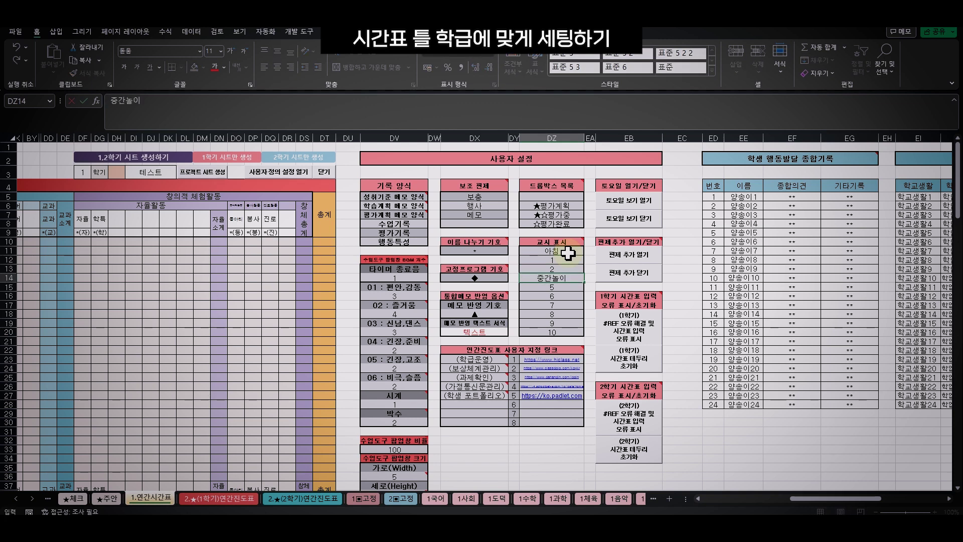
pyautogui.write('중간놀이')
pyautogui.press('Return')
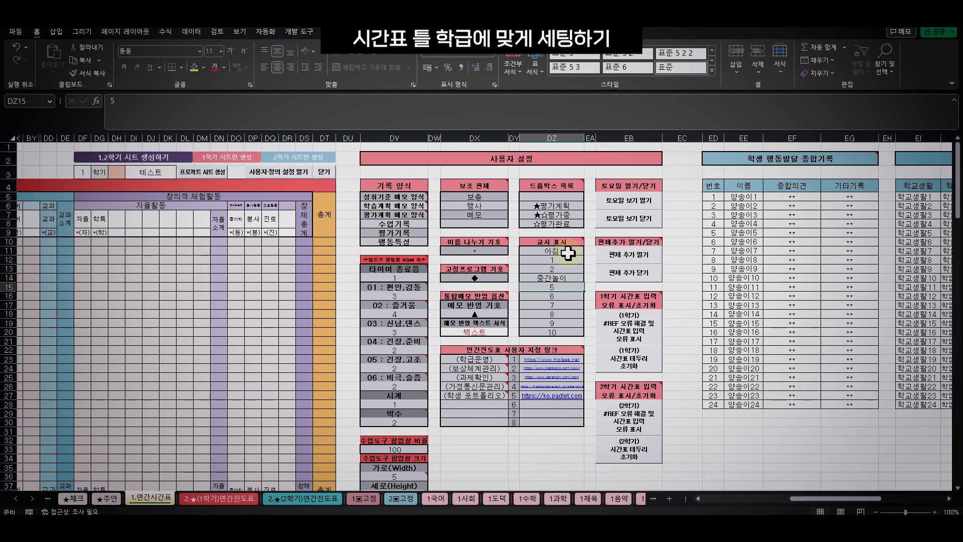
# - Relabel the remaining six entries of the 교시 표시 list as 3, 4, 점심, 5, 6 and 방과후
pyautogui.write('3')
pyautogui.press('Return')
pyautogui.write('4')
pyautogui.press('Return')
pyautogui.write('점심')
pyautogui.press('Return')
pyautogui.write('5')
pyautogui.press('Return')
pyautogui.write('6')
pyautogui.press('Return')
pyautogui.write('방과후')
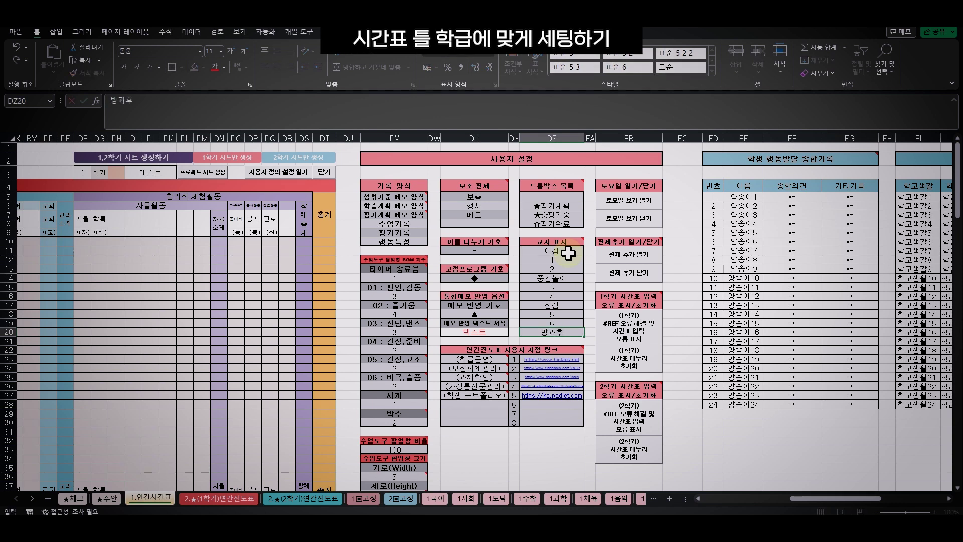
pyautogui.press('Return')
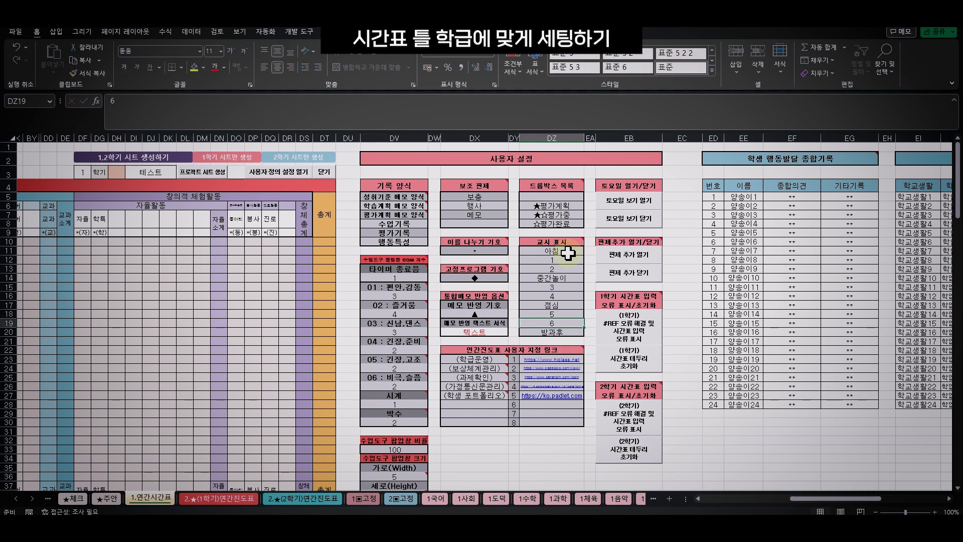
# - Review the period labels in the 교시 표시 list and in Monday's header of the 1학기 timetable
pyautogui.click(556, 251)
pyautogui.click(562, 268)
pyautogui.click(570, 296)
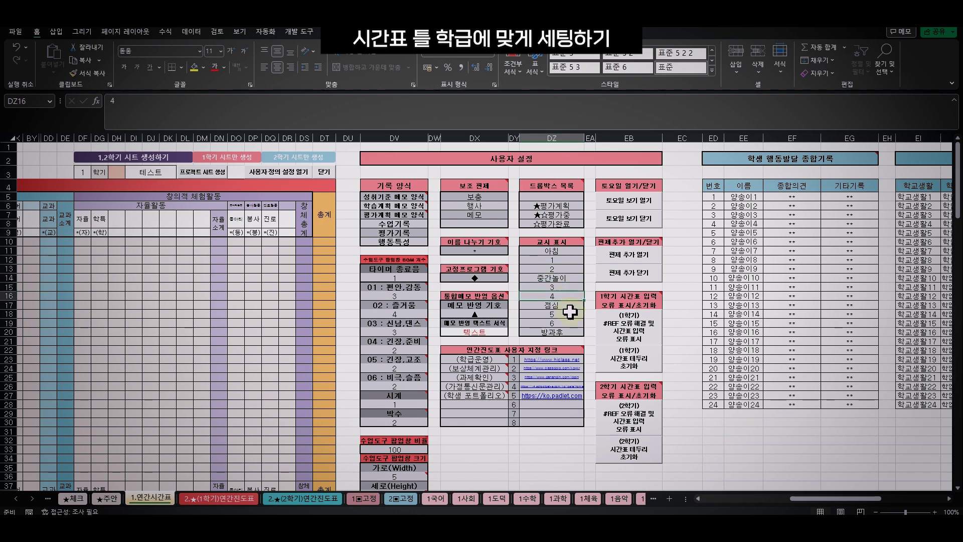
pyautogui.click(570, 308)
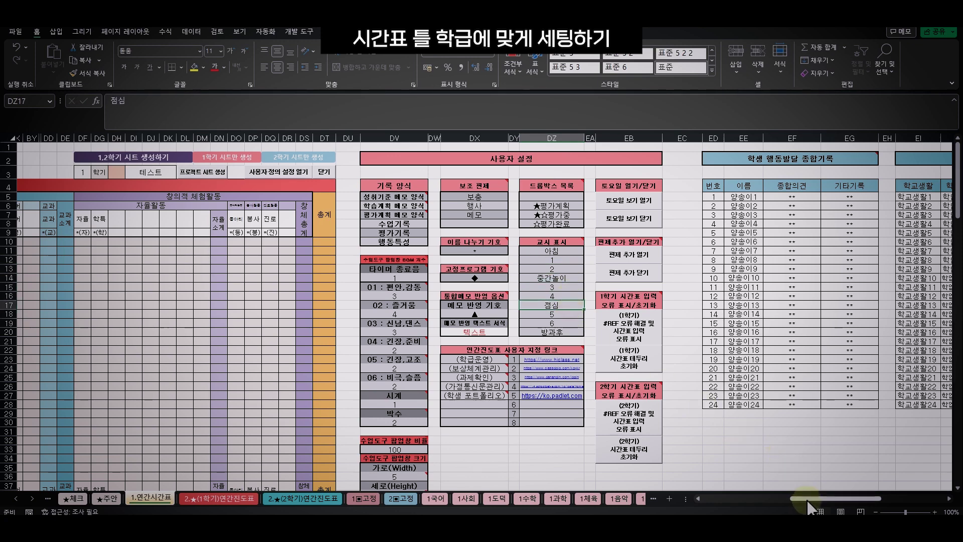
pyautogui.moveTo(808, 499); pyautogui.dragTo(720, 499)
pyautogui.click(129, 223)
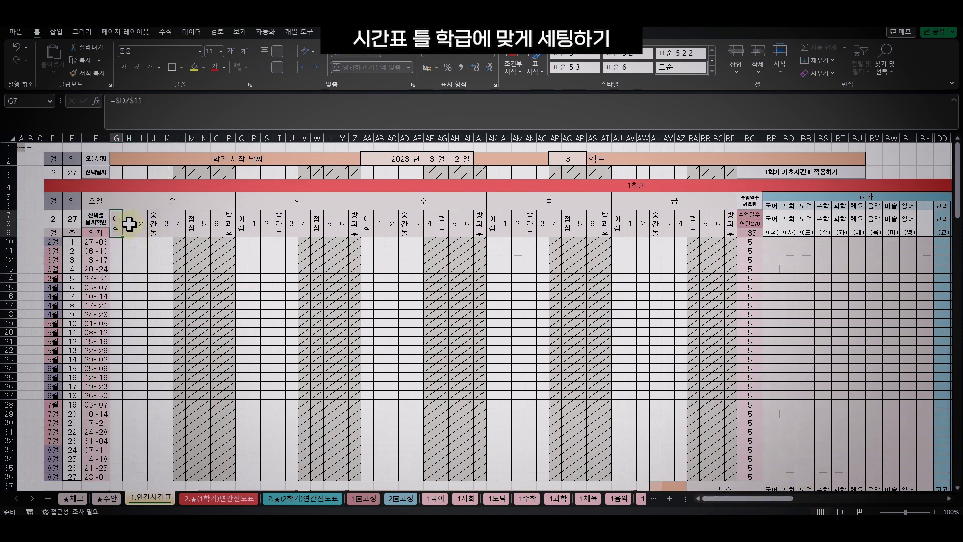
pyautogui.click(141, 223)
pyautogui.click(154, 223)
pyautogui.click(167, 224)
pyautogui.click(205, 220)
pyautogui.click(217, 221)
pyautogui.click(228, 222)
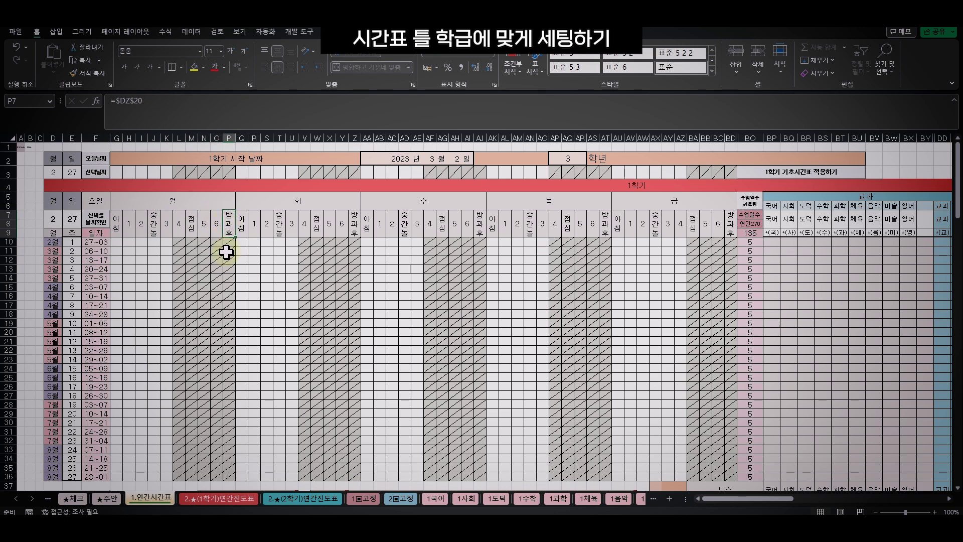
# - Set the ten entries of the 교시 표시 list to the numbers 1 through 10
pyautogui.moveTo(736, 498); pyautogui.dragTo(823, 501)
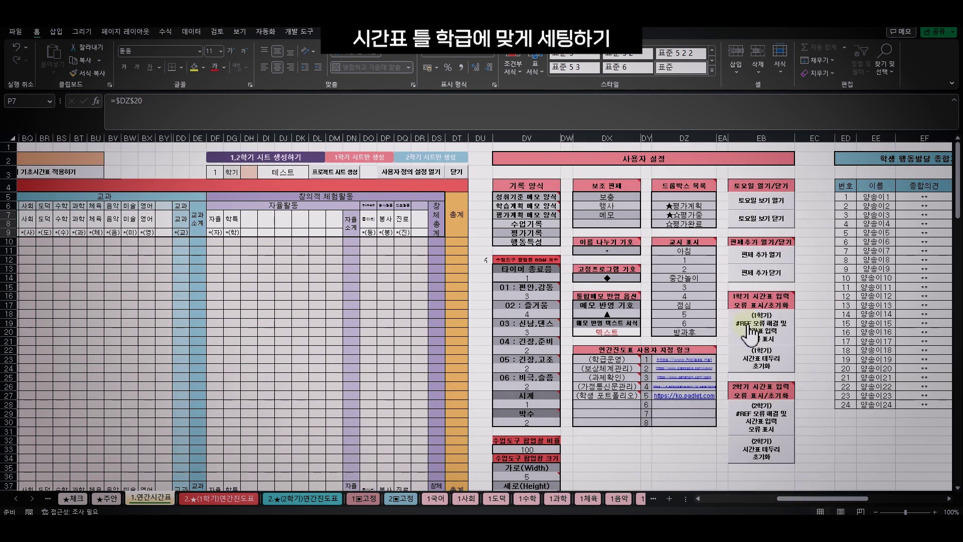
pyautogui.click(701, 258)
pyautogui.press('Up')
pyautogui.write('1')
pyautogui.press('Return')
pyautogui.write('2')
pyautogui.press('Return')
pyautogui.write('3')
pyautogui.press('Return')
pyautogui.write('4')
pyautogui.press('Return')
pyautogui.write('5')
pyautogui.press('Return')
pyautogui.write('6')
pyautogui.press('Return')
pyautogui.write('7')
pyautogui.press('Return')
pyautogui.write('8')
pyautogui.press('Return')
pyautogui.write('9')
pyautogui.press('Return')
pyautogui.write('10')
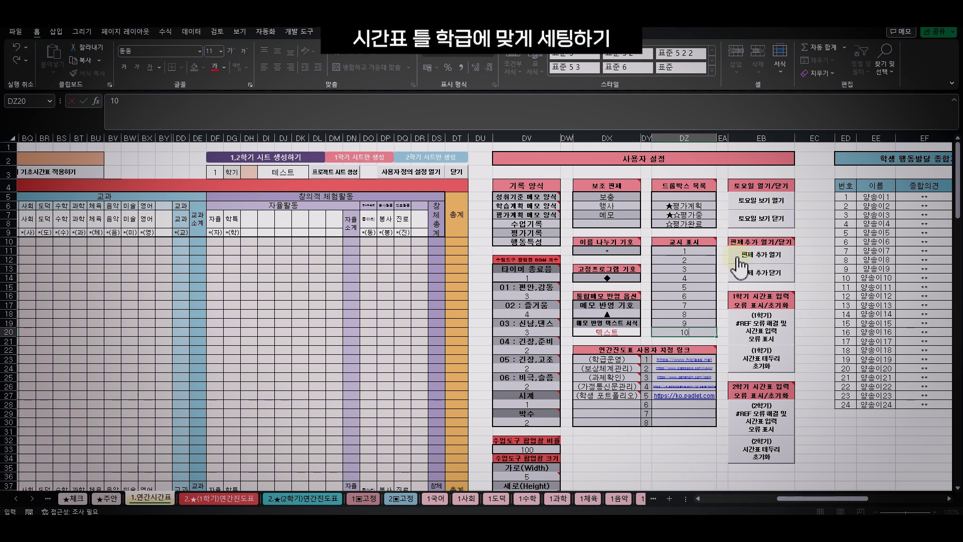
pyautogui.press('Up')
pyautogui.press('Left')
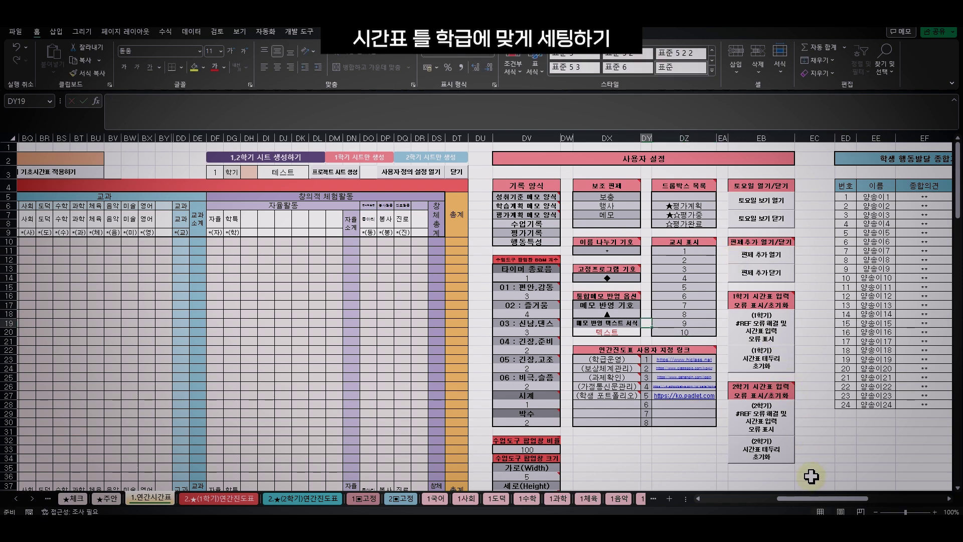
# - Examine the crossed-out periods in the 1학기 timetable and the base timetable row from Monday to Friday
pyautogui.moveTo(810, 496); pyautogui.dragTo(728, 509)
pyautogui.click(392, 286)
pyautogui.moveTo(200, 260); pyautogui.dragTo(186, 312)
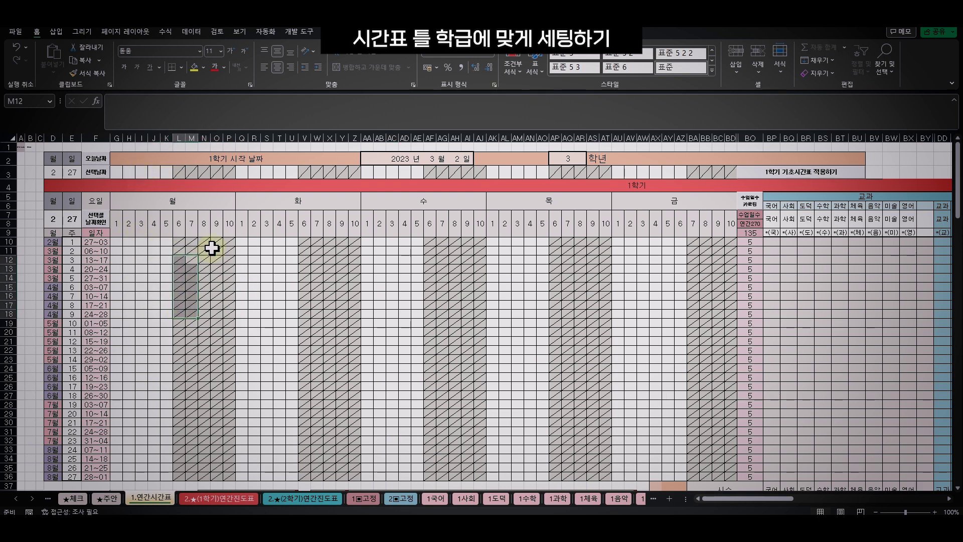
pyautogui.moveTo(122, 170); pyautogui.dragTo(280, 172)
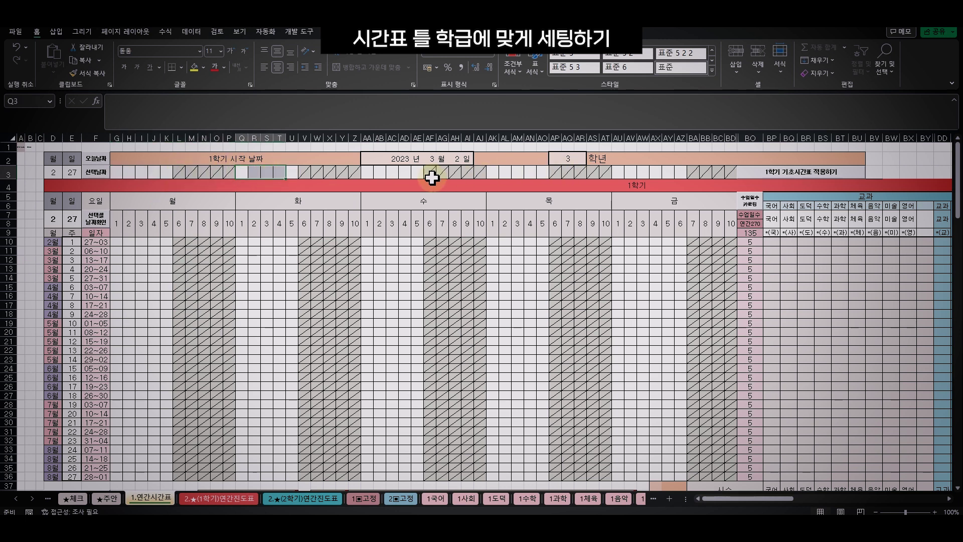
pyautogui.click(342, 225)
pyautogui.moveTo(116, 172); pyautogui.dragTo(726, 171)
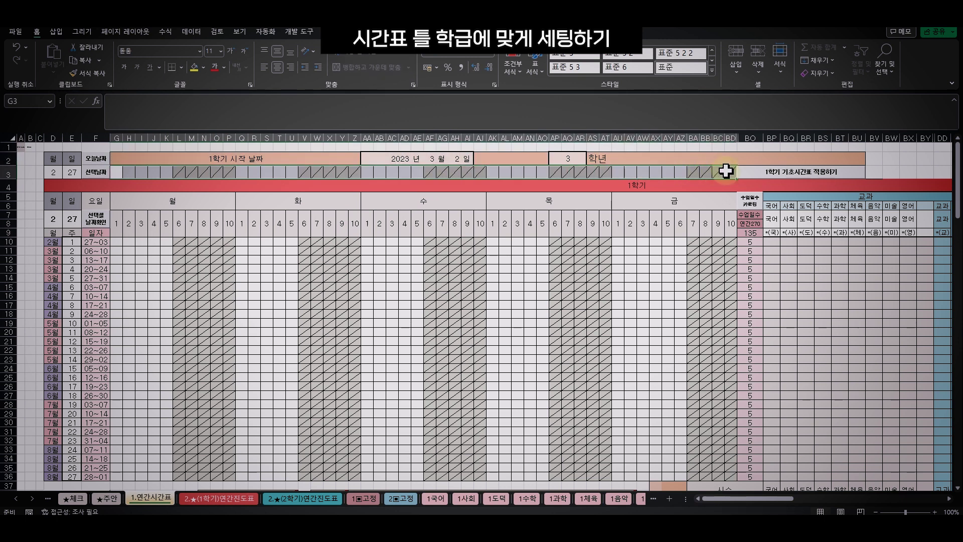
pyautogui.click(351, 260)
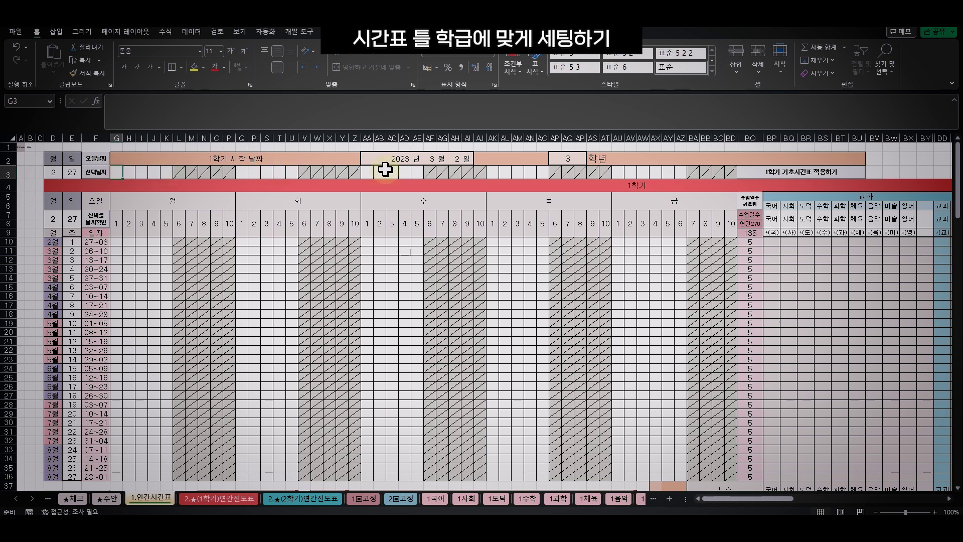
pyautogui.click(669, 171)
pyautogui.click(616, 172)
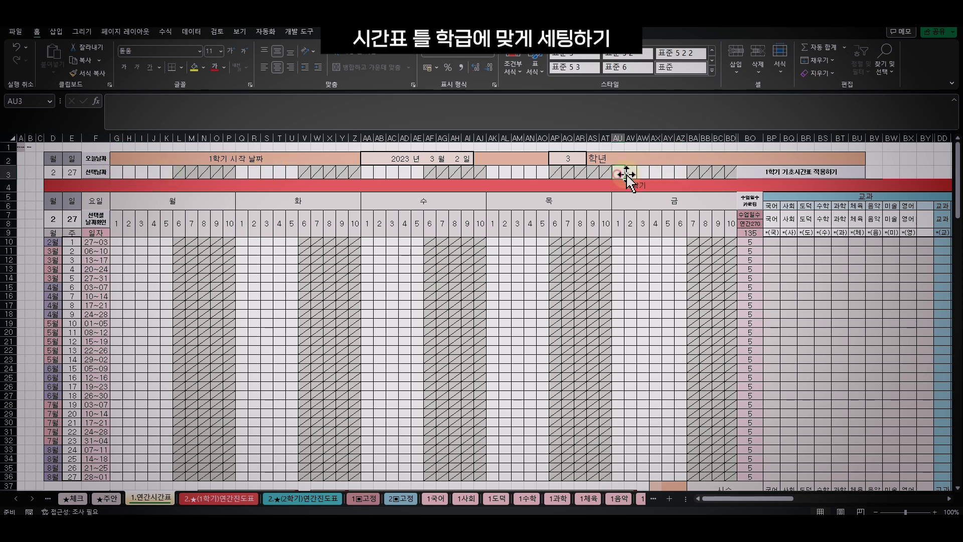
# - Copy the 1학기 base timetable row from Monday to Friday into the 2학기 base timetable row
pyautogui.click(667, 173)
pyautogui.moveTo(616, 172); pyautogui.dragTo(678, 172)
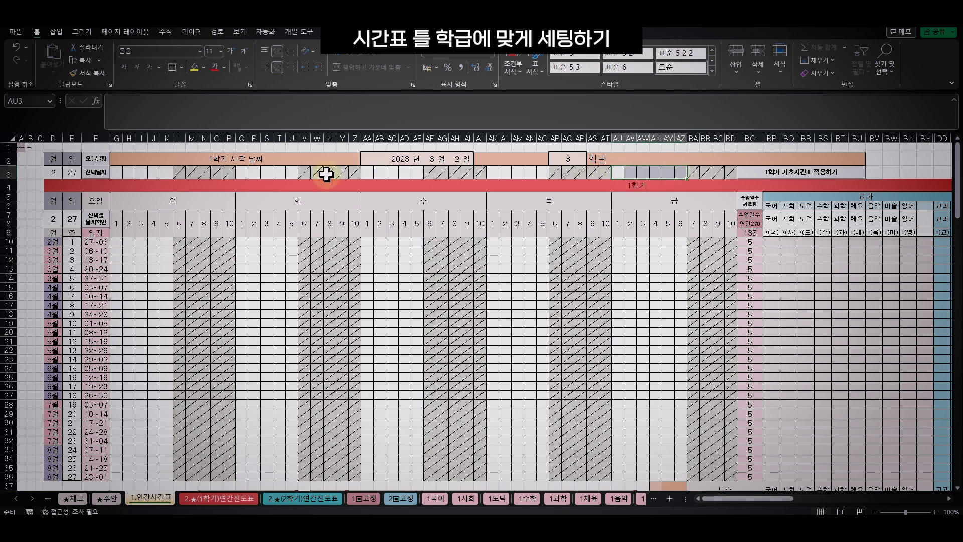
pyautogui.click(203, 173)
pyautogui.moveTo(121, 174); pyautogui.dragTo(733, 172)
pyautogui.hotkey('ctrl', 'c')
pyautogui.click(120, 242)
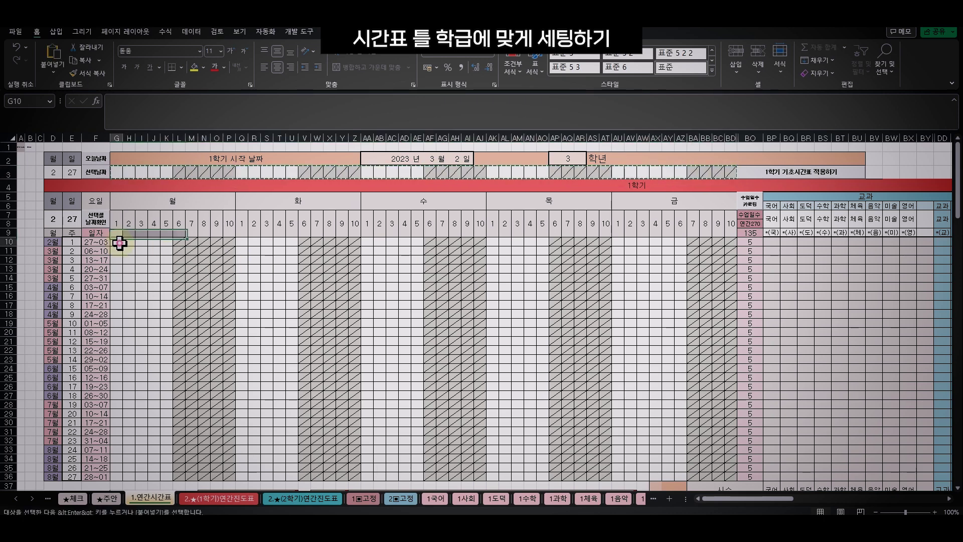
pyautogui.scroll(-4, 295, 299)
pyautogui.scroll(-9, 386, 314)
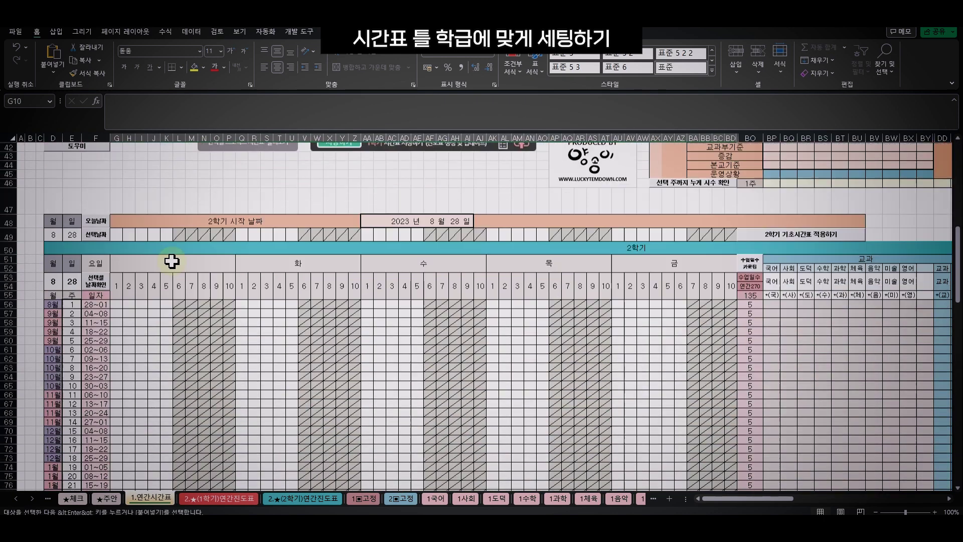
pyautogui.scroll(-2, 171, 261)
pyautogui.click(119, 186)
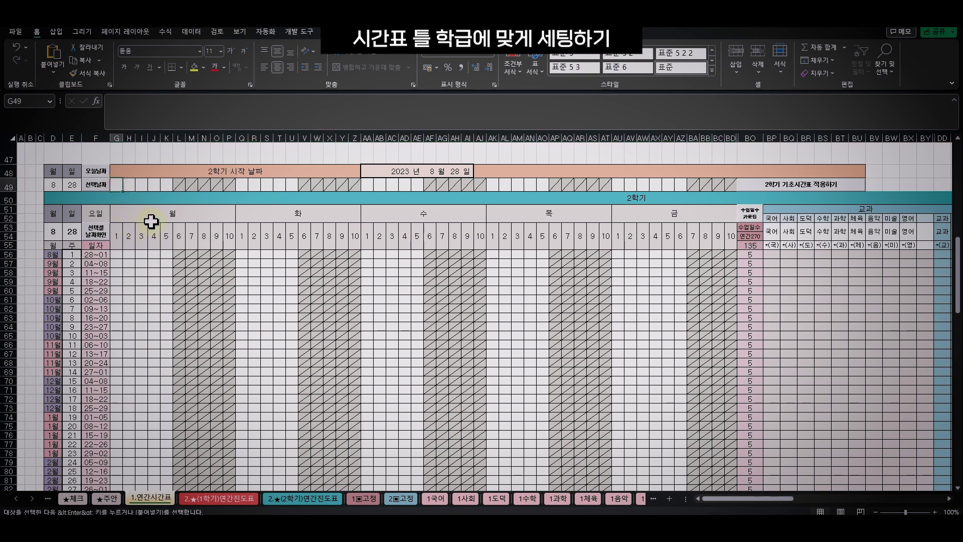
pyautogui.hotkey('ctrl', 'v')
pyautogui.moveTo(117, 254)
pyautogui.mouseDown()
pyautogui.moveTo(323, 281)
pyautogui.moveTo(602, 286)
pyautogui.moveTo(608, 355)
pyautogui.moveTo(663, 310)
pyautogui.mouseUp()
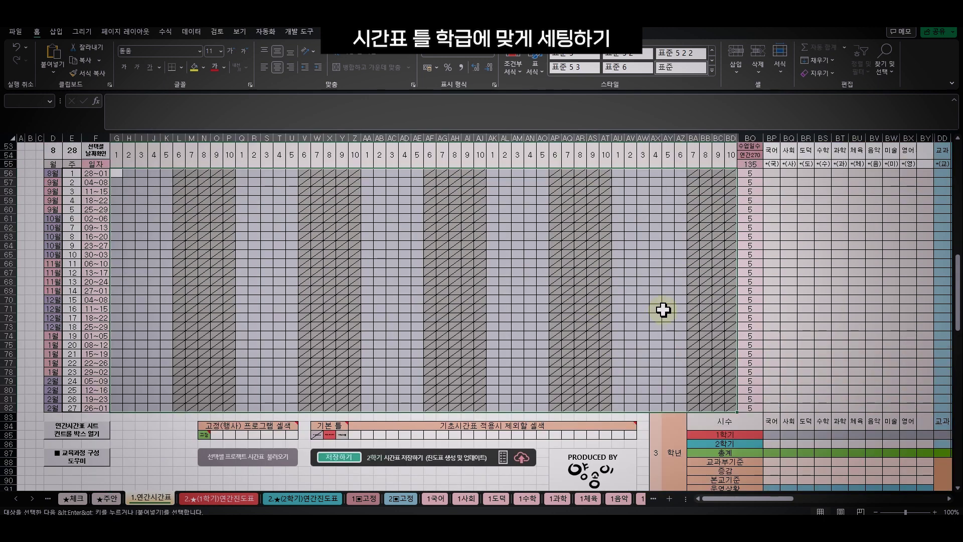
pyautogui.scroll(17, 524, 281)
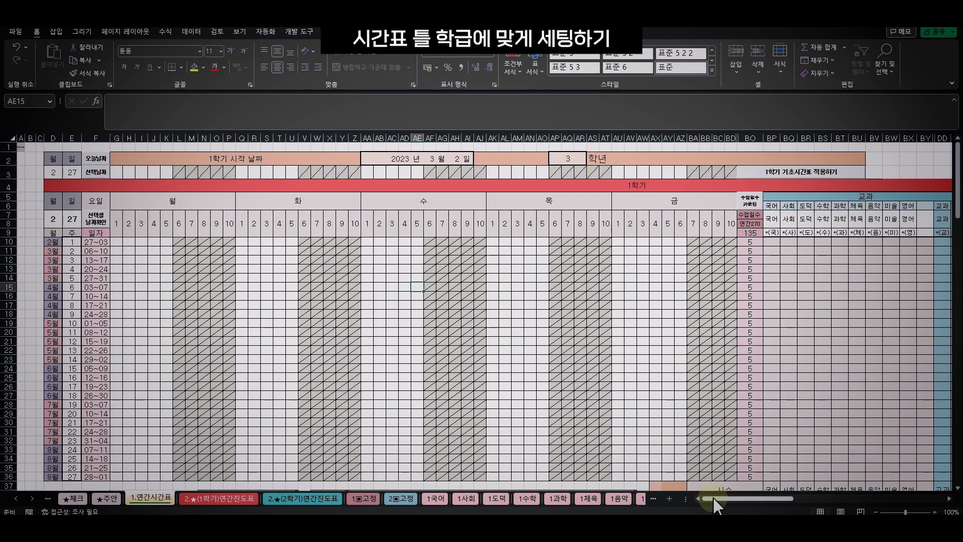
# - Review the grade setting and the 교과 and 창의적 체험활동 headings of the 1학기 timetable
pyautogui.moveTo(713, 499); pyautogui.dragTo(746, 501)
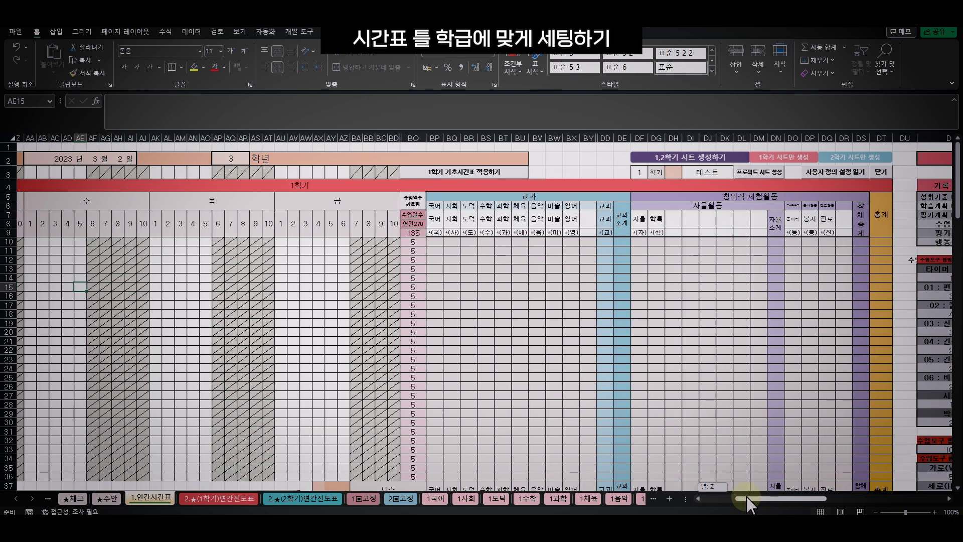
pyautogui.click(227, 158)
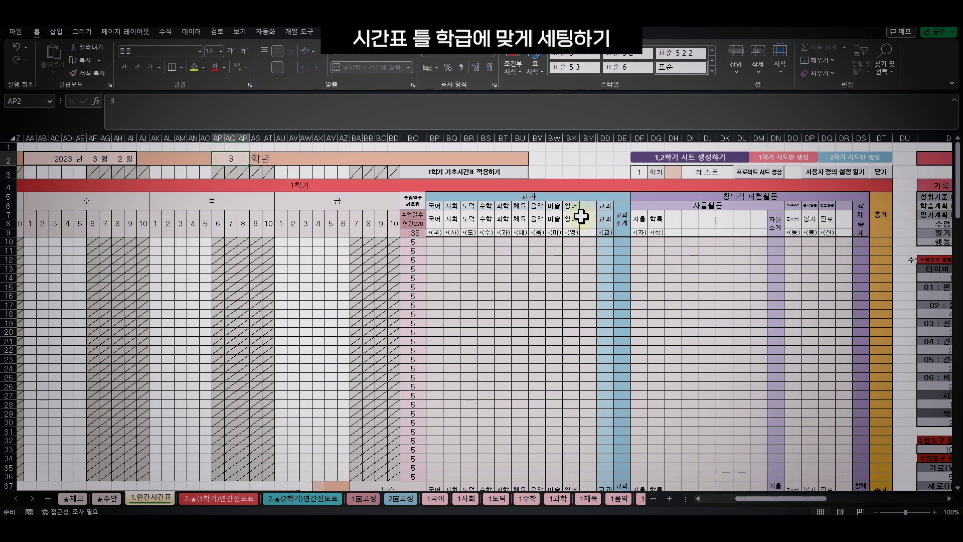
pyautogui.moveTo(487, 197); pyautogui.dragTo(811, 216)
pyautogui.moveTo(435, 218); pyautogui.dragTo(570, 233)
pyautogui.hscroll(5, 570, 233)
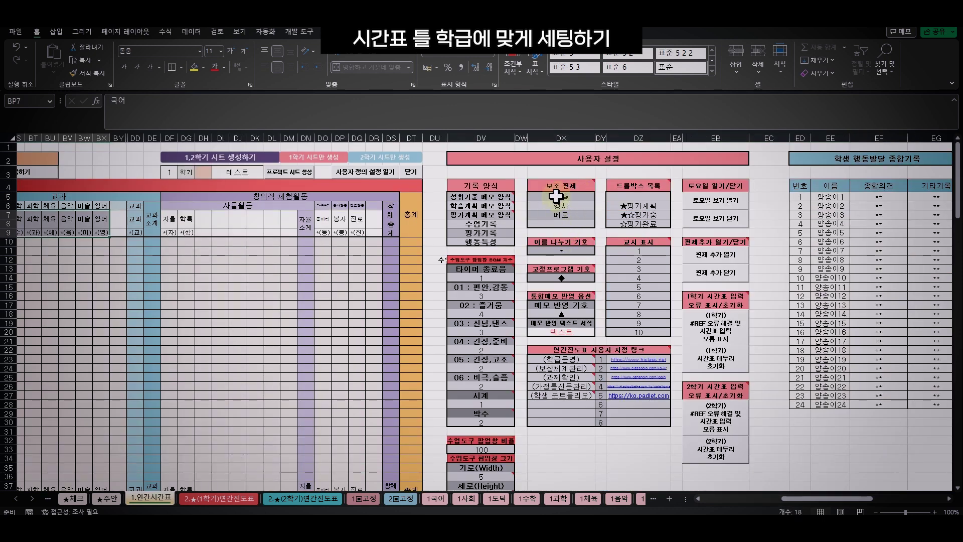
# - Review the 보조 편제 and 교시 표시 lists in the user settings and compare them with Monday's periods in the timetable
pyautogui.moveTo(563, 196); pyautogui.dragTo(570, 203)
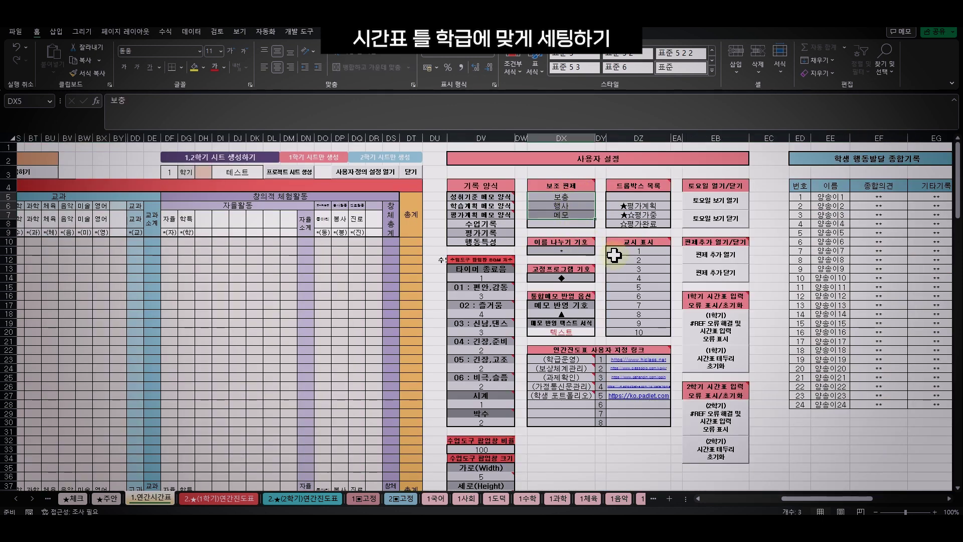
pyautogui.click(653, 320)
pyautogui.moveTo(640, 252); pyautogui.dragTo(648, 330)
pyautogui.click(648, 330)
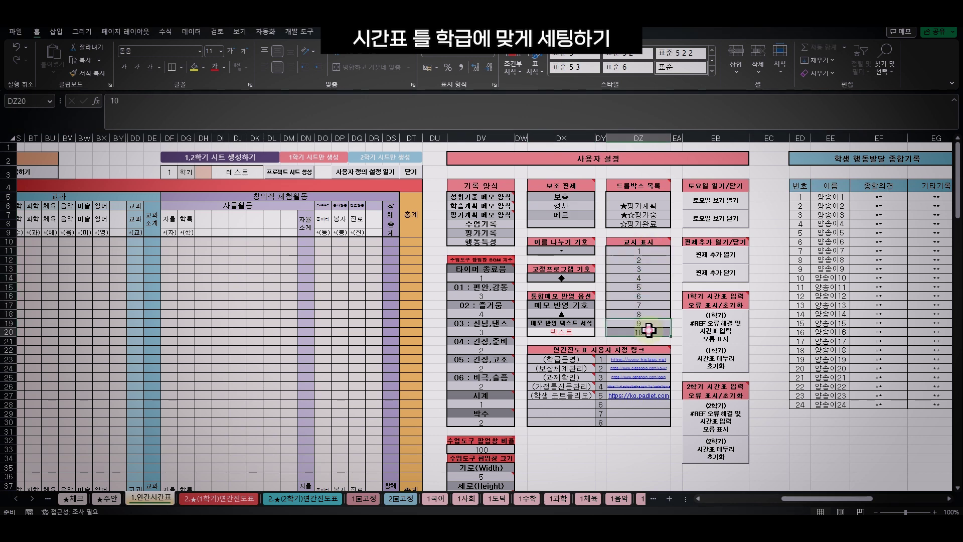
pyautogui.keyDown('shift'); pyautogui.click(656, 254); pyautogui.keyUp('shift')
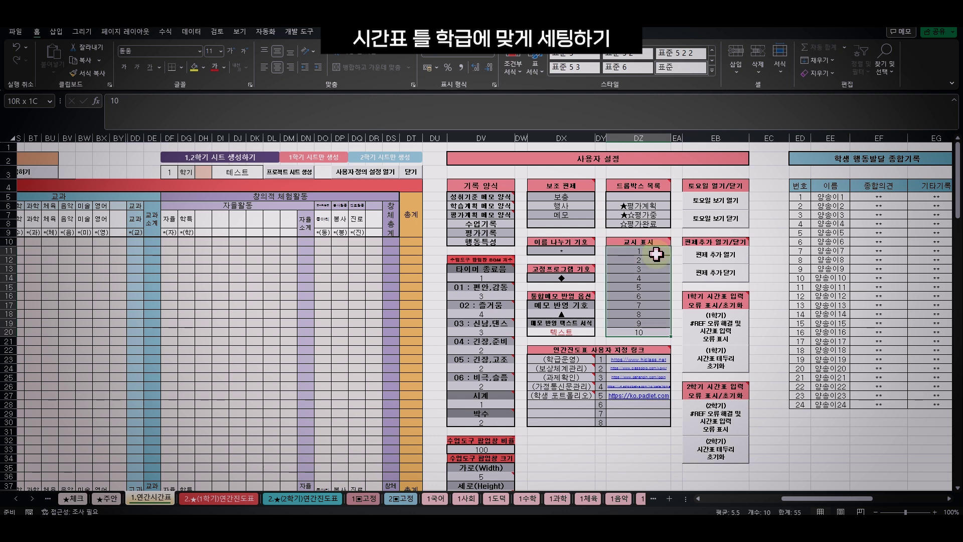
pyautogui.click(716, 430)
pyautogui.moveTo(120, 226); pyautogui.dragTo(225, 221)
pyautogui.moveTo(170, 173); pyautogui.dragTo(221, 176)
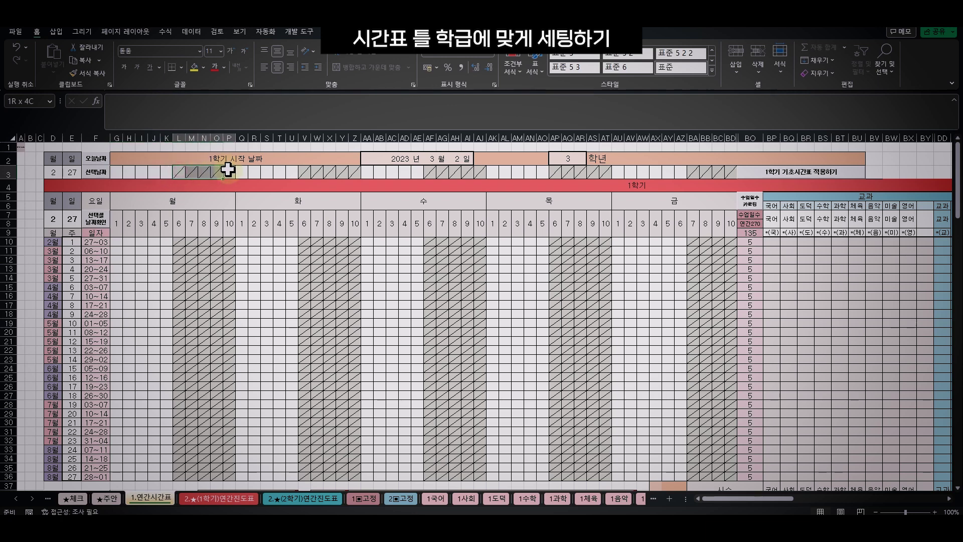
# - Examine the 1학기 timetable grid across all weeks and days, including the first week's row dated 27~03
pyautogui.click(227, 271)
pyautogui.click(317, 259)
pyautogui.scroll(-3, 389, 290)
pyautogui.scroll(3, 380, 300)
pyautogui.scroll(1, 376, 292)
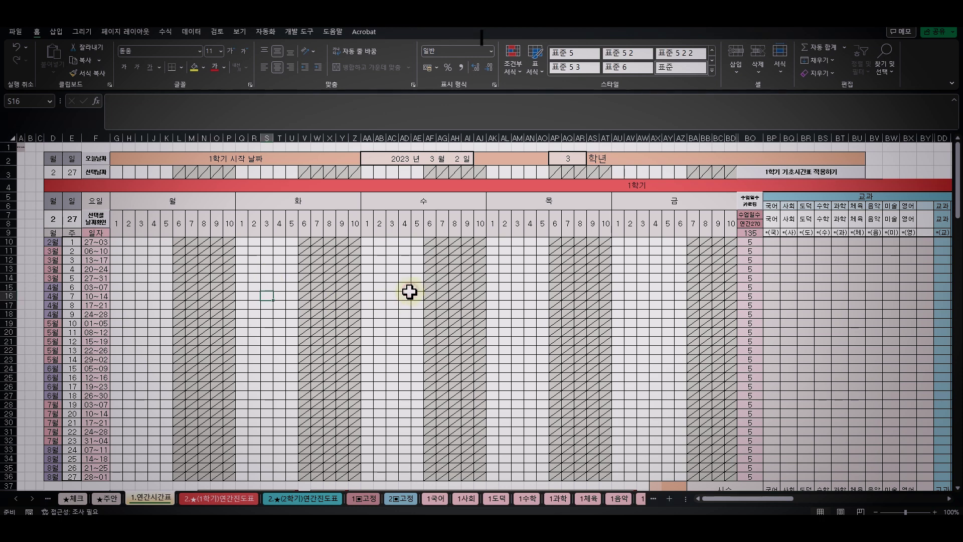
pyautogui.scroll(-1, 411, 291)
pyautogui.moveTo(110, 216)
pyautogui.mouseDown()
pyautogui.moveTo(518, 333)
pyautogui.moveTo(707, 443)
pyautogui.moveTo(729, 445)
pyautogui.mouseUp()
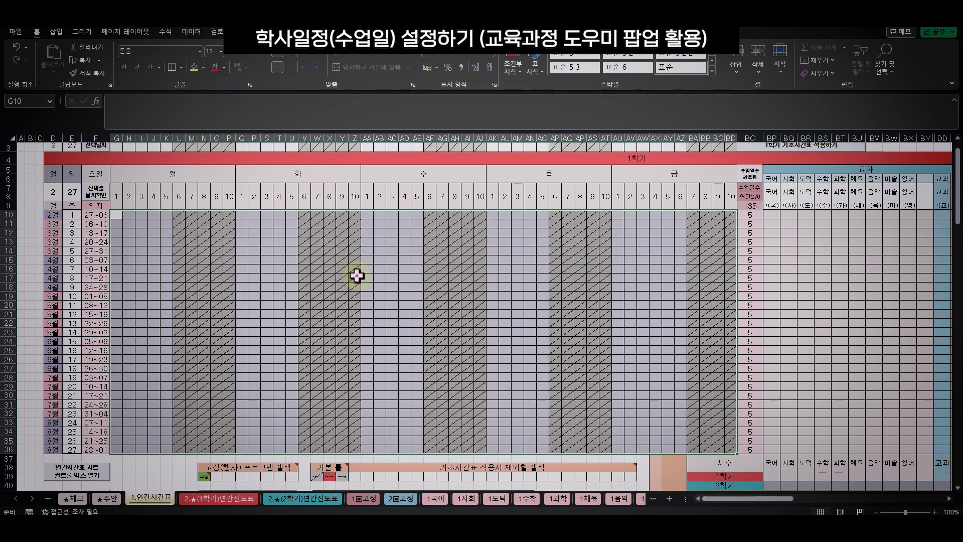
pyautogui.click(187, 228)
pyautogui.scroll(1, 115, 251)
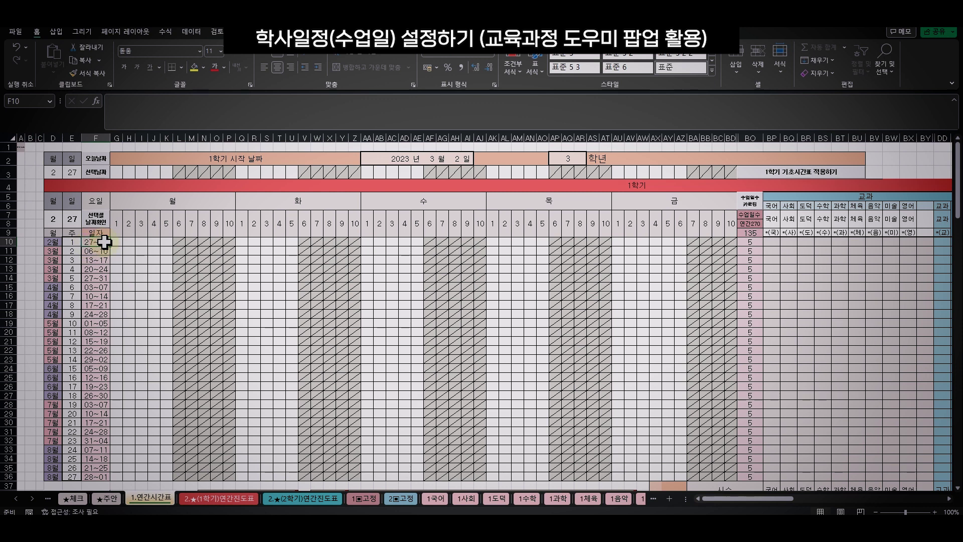
pyautogui.moveTo(116, 242); pyautogui.dragTo(228, 243)
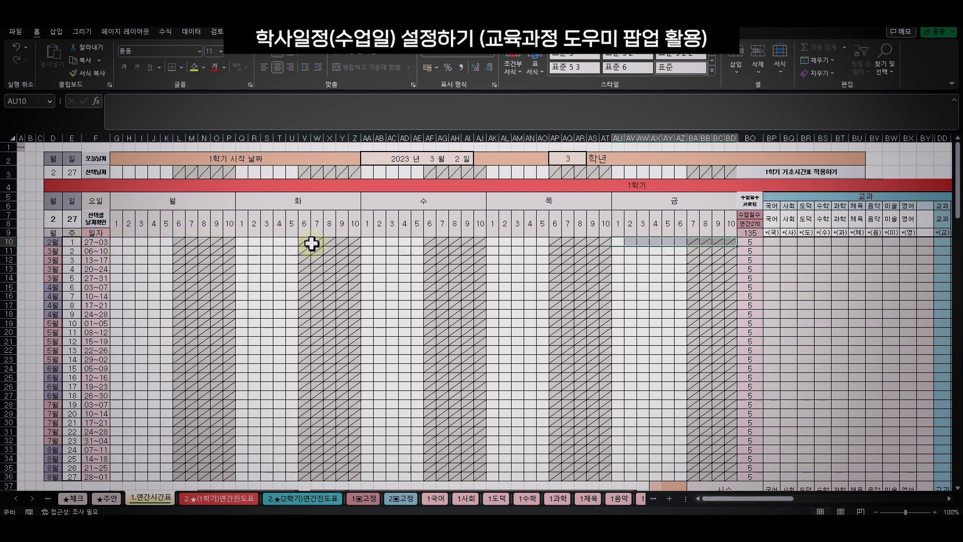
pyautogui.click(105, 242)
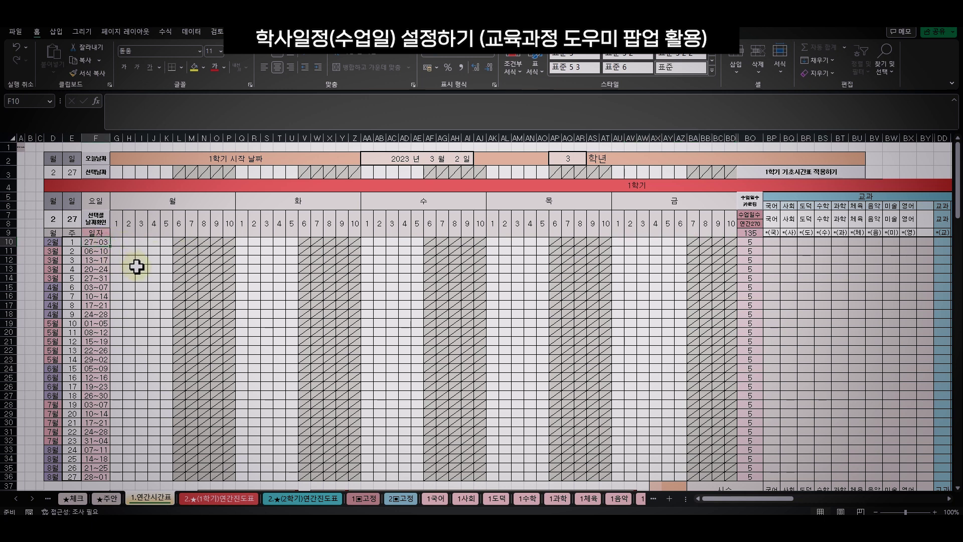
# - Look up the calendar dates of Monday cells in the second and seventh weeks of the 1학기 timetable
pyautogui.click(155, 252)
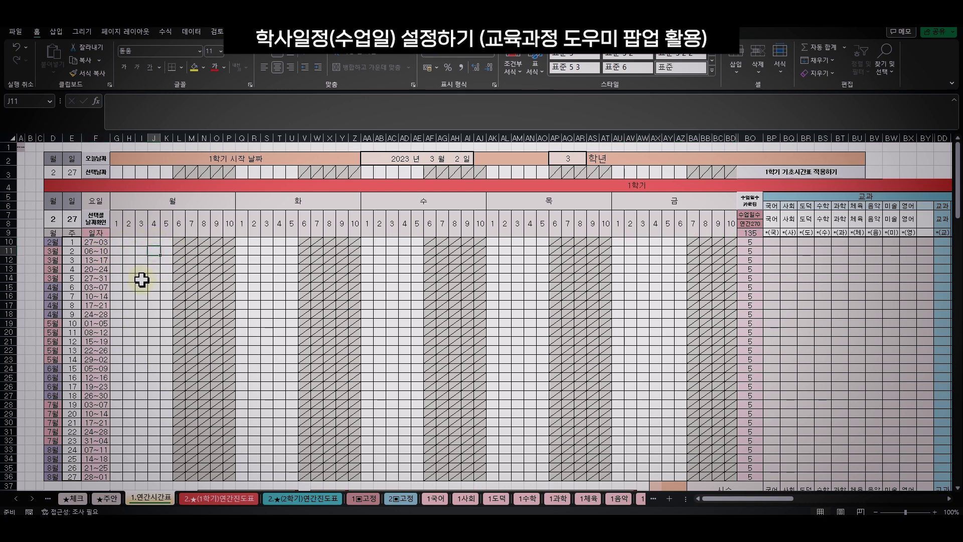
pyautogui.click(102, 231)
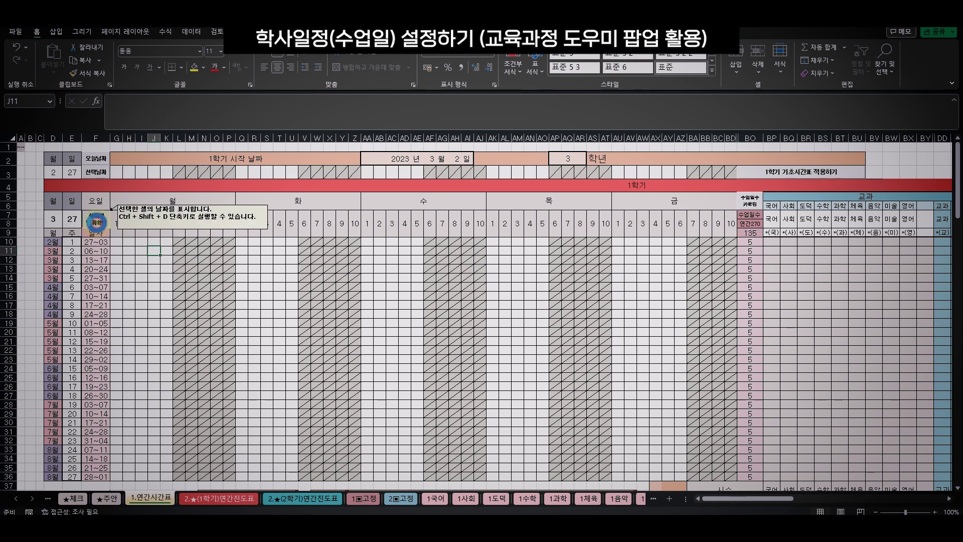
pyautogui.click(179, 296)
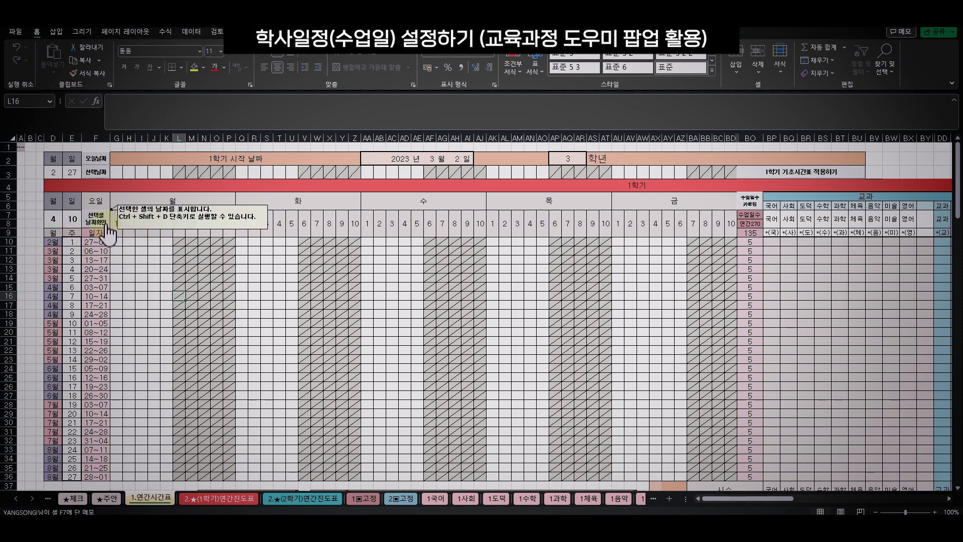
pyautogui.click(164, 248)
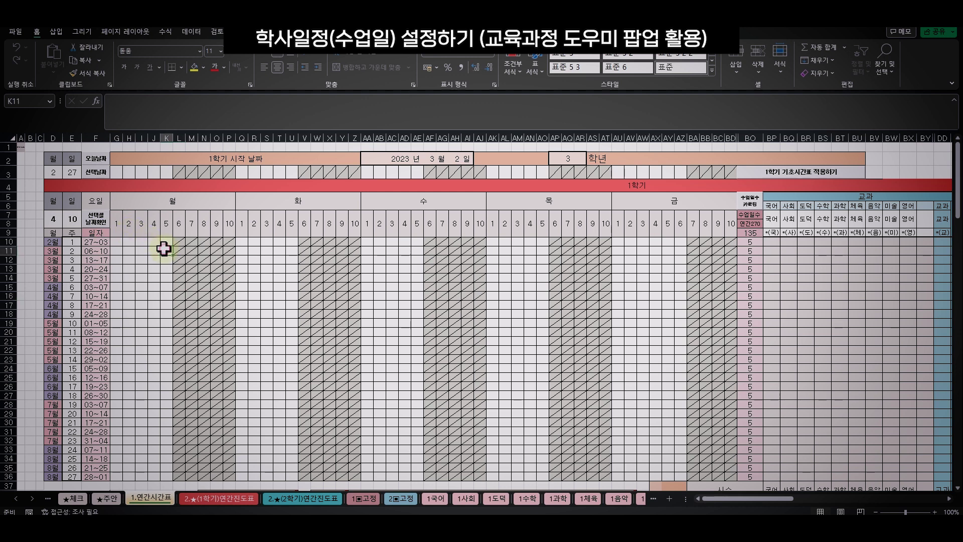
# - Set the 선택날짜 month to 3 and day to 2, and jump to that date in the 1학기 timetable
pyautogui.click(53, 173)
pyautogui.write('3')
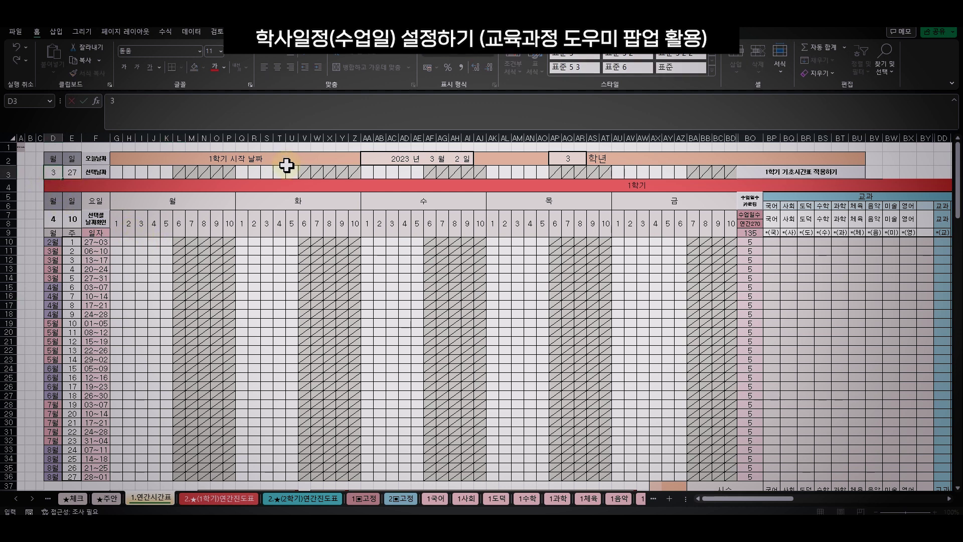
pyautogui.click(73, 172)
pyautogui.write('2')
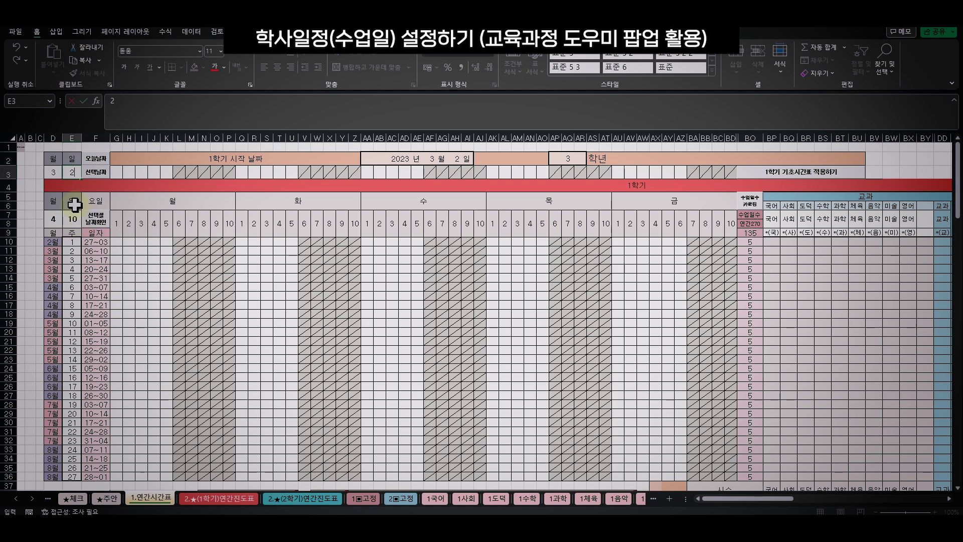
pyautogui.moveTo(97, 180)
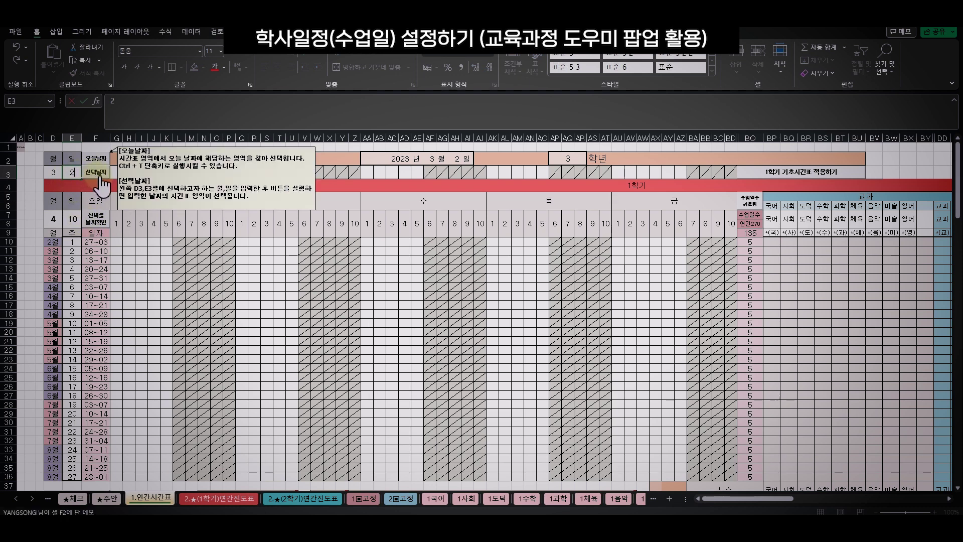
pyautogui.click(100, 177)
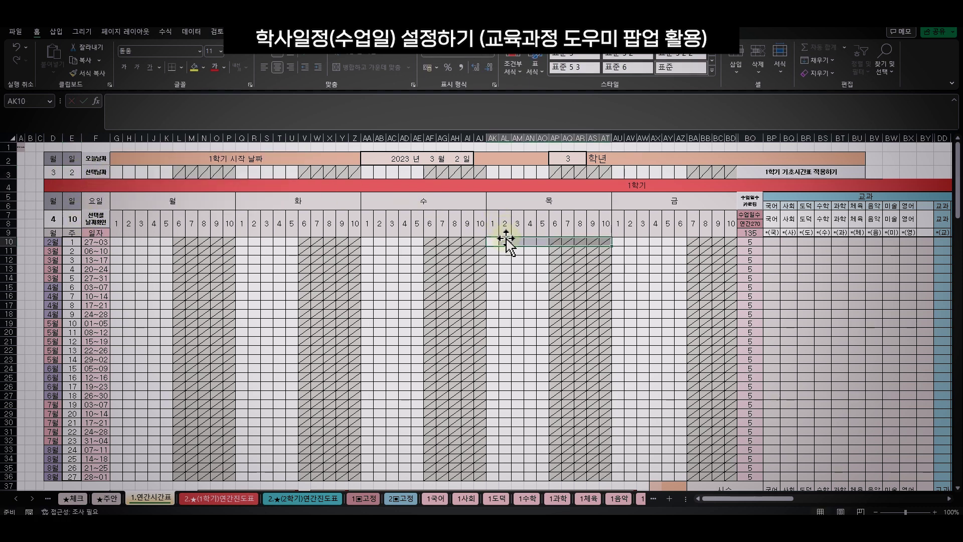
# - Review the whole Monday-to-Friday area of the 1학기 timetable from week 1 to week 27
pyautogui.click(523, 266)
pyautogui.scroll(-2, 523, 266)
pyautogui.moveTo(122, 188); pyautogui.dragTo(731, 423)
pyautogui.click(493, 269)
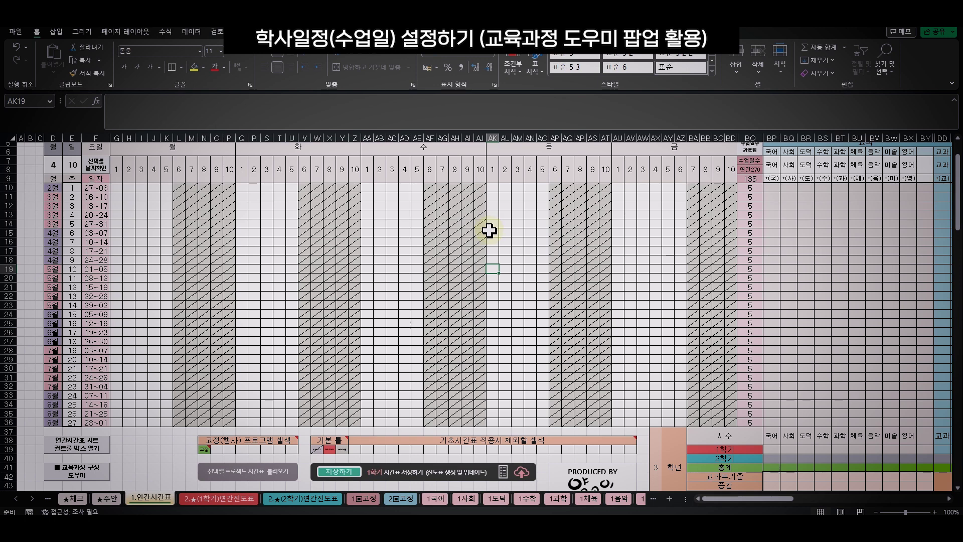
pyautogui.scroll(2, 131, 199)
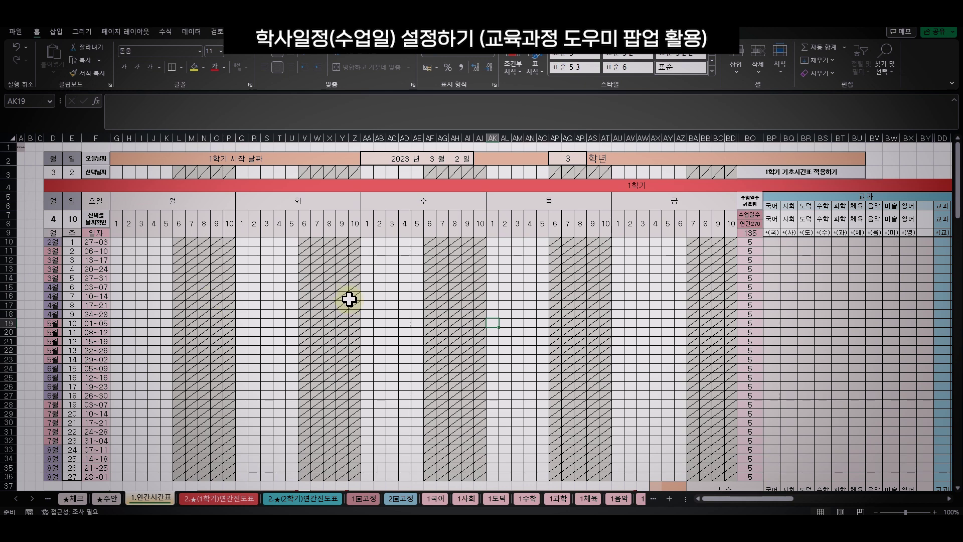
# - In the 교육과정 편성 도우미, set 1학기 방학 to 2023-7-27, 2학기 방학 to 2023-12-22, 2학기 개학 to 2024-1-29 and 2학기 종료 to 2024-2-8
pyautogui.scroll(-2, 254, 303)
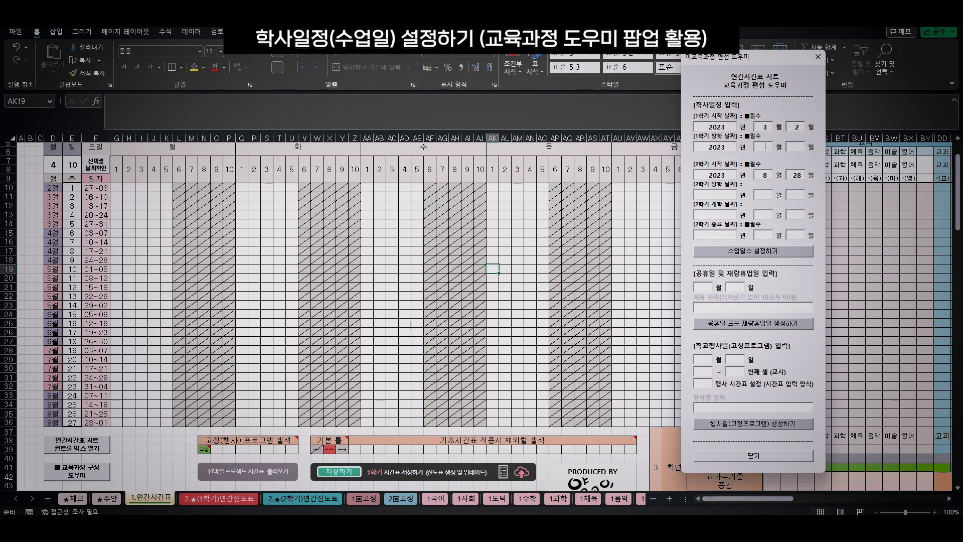
pyautogui.click(719, 173)
pyautogui.click(735, 193)
pyautogui.click(725, 215)
pyautogui.write('2024')
pyautogui.click(729, 248)
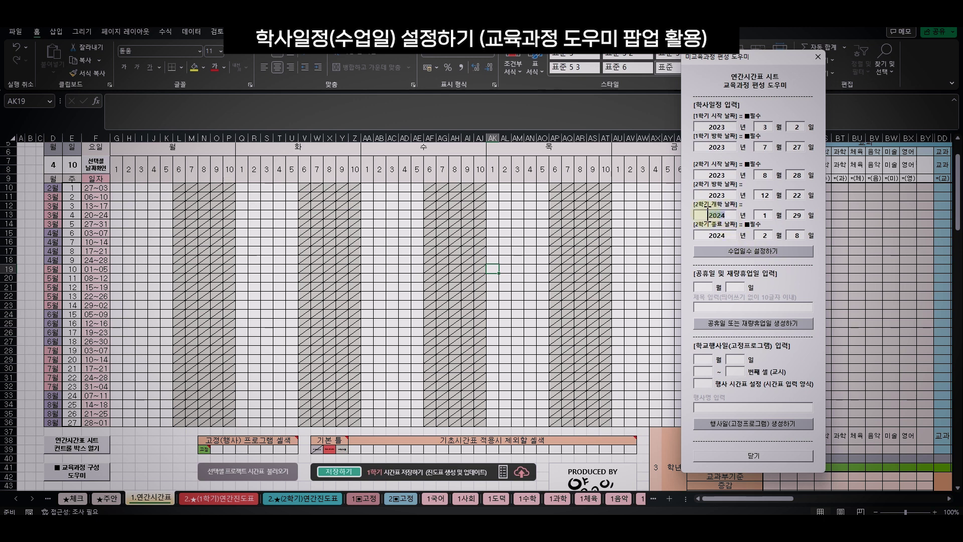
# - Check the 2024 years of the 2학기 개학 and 종료 dates, and apply the school calendar to the timetable's class days
pyautogui.doubleClick(717, 235)
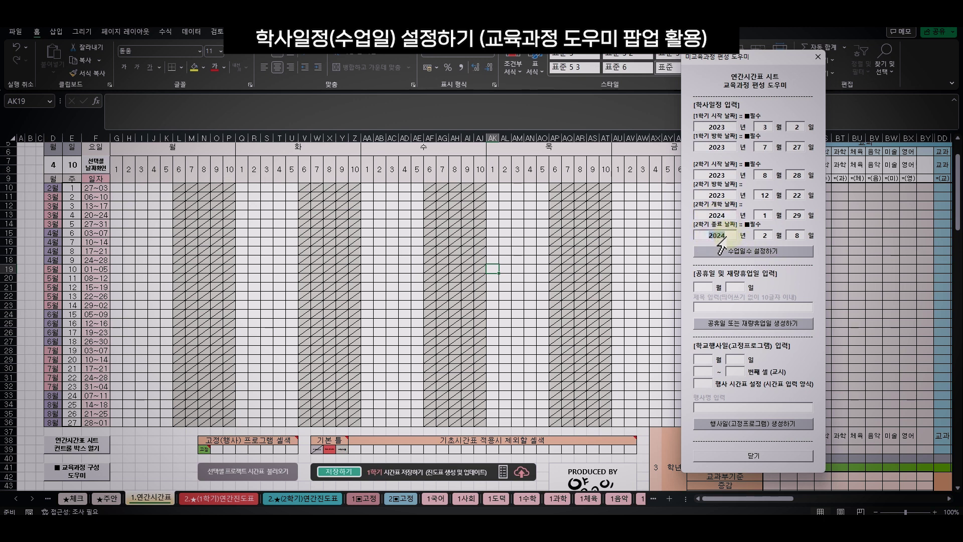
pyautogui.doubleClick(727, 216)
pyautogui.click(727, 236)
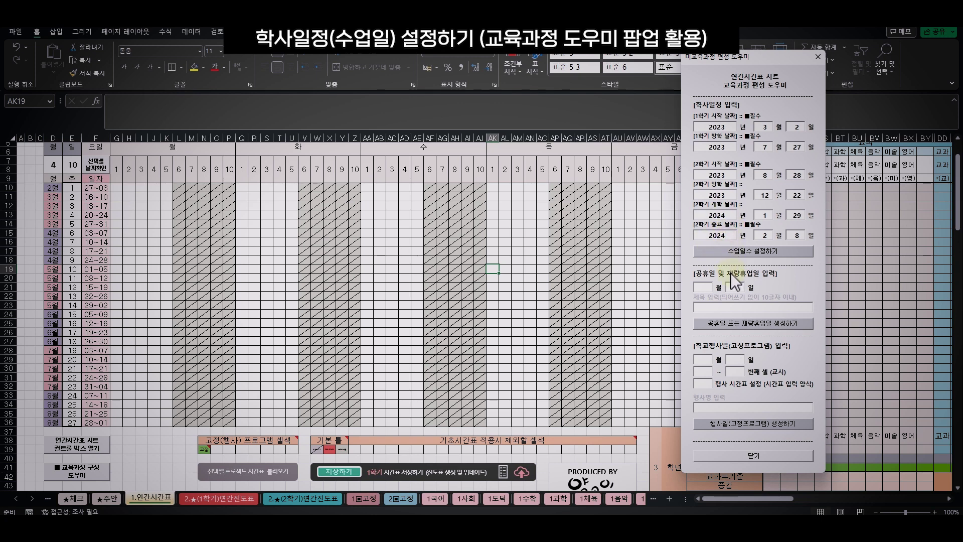
pyautogui.click(747, 252)
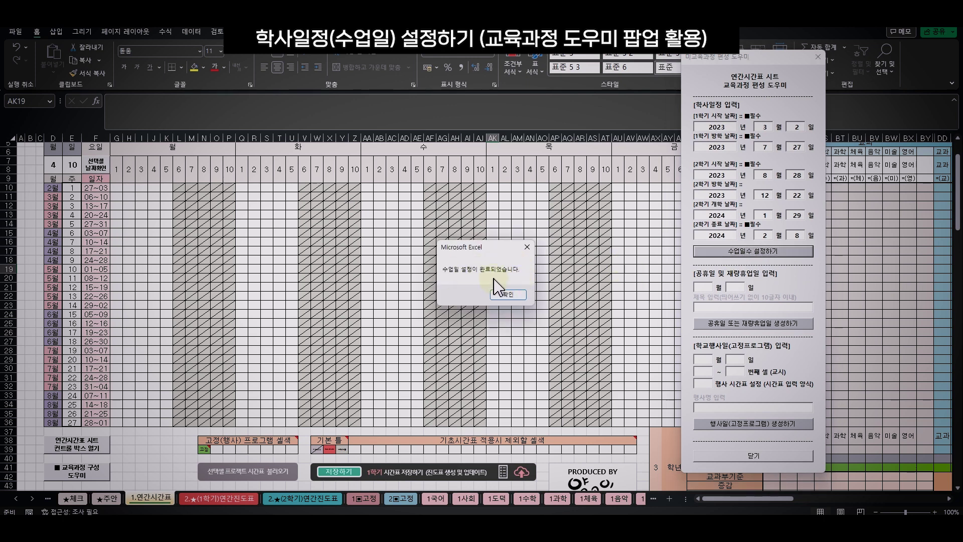
pyautogui.click(510, 295)
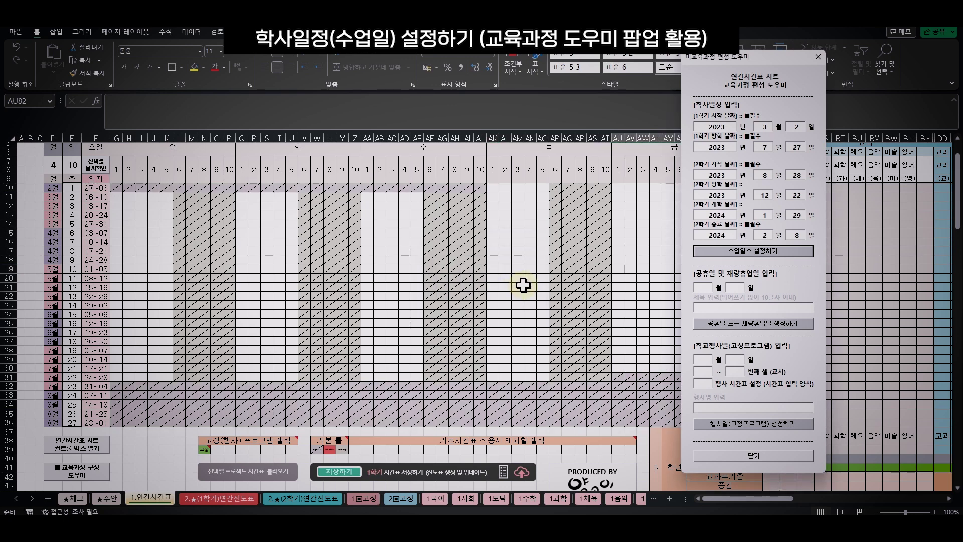
pyautogui.click(523, 285)
pyautogui.scroll(-2, 555, 282)
pyautogui.scroll(-3, 555, 282)
pyautogui.scroll(6, 550, 290)
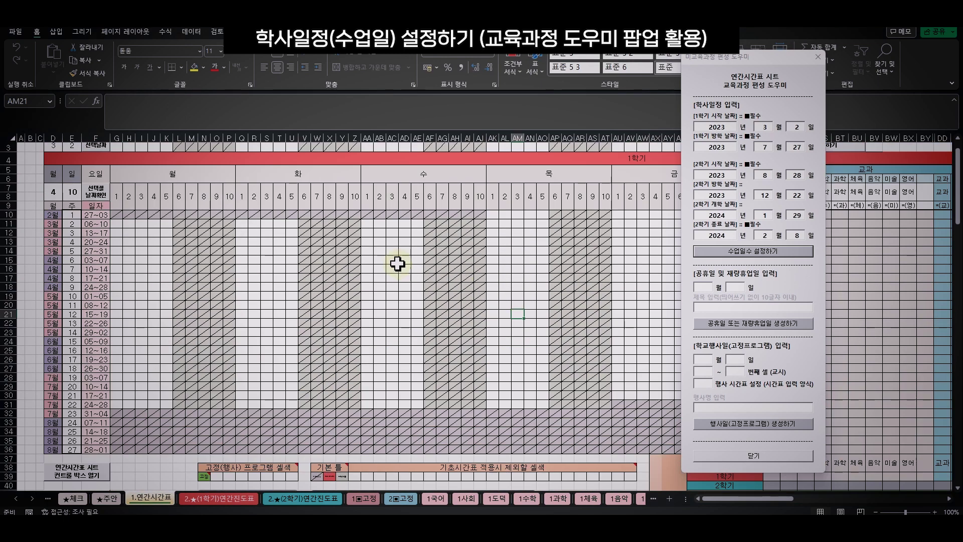
# - Review how the school calendar is applied across the 1학기 and 2학기 timetables, including the days before term and the vacation weeks
pyautogui.moveTo(481, 211); pyautogui.dragTo(122, 216)
pyautogui.moveTo(119, 413); pyautogui.dragTo(524, 428)
pyautogui.click(532, 396)
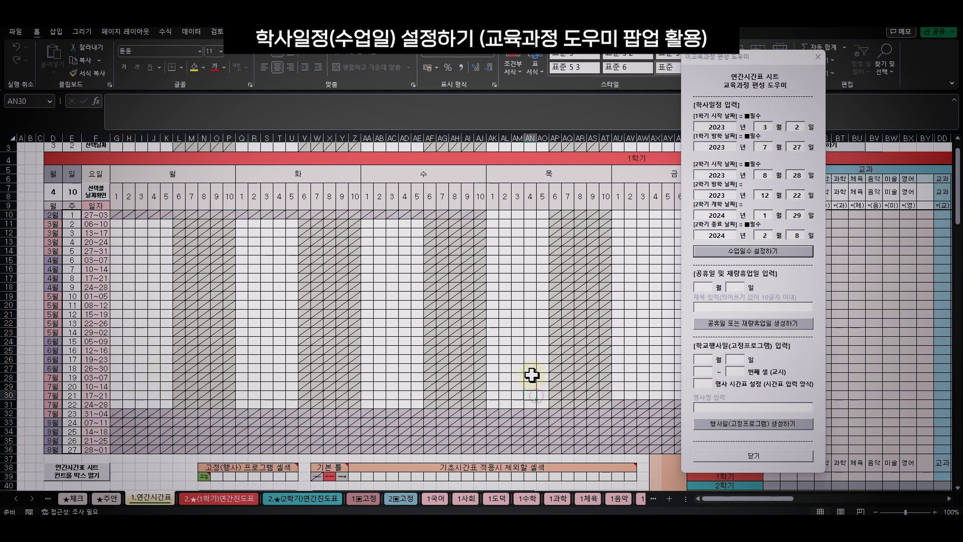
pyautogui.scroll(-11, 529, 371)
pyautogui.scroll(-5, 528, 369)
pyautogui.scroll(5, 531, 361)
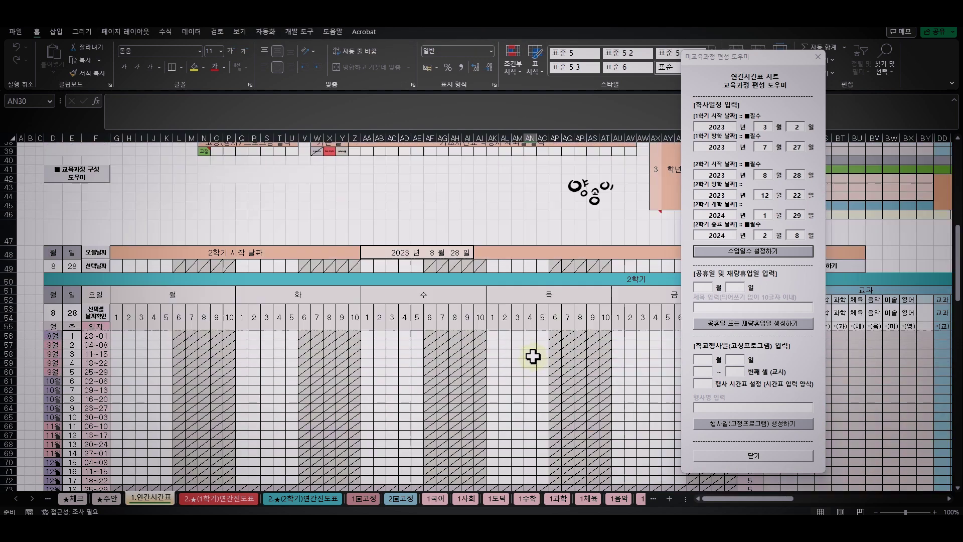
pyautogui.scroll(11, 533, 356)
pyautogui.click(518, 251)
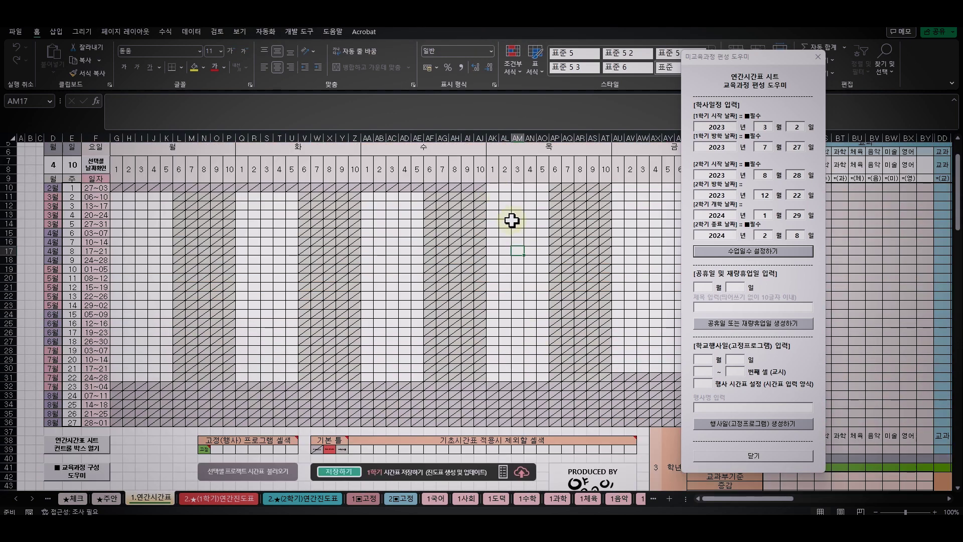
pyautogui.click(523, 266)
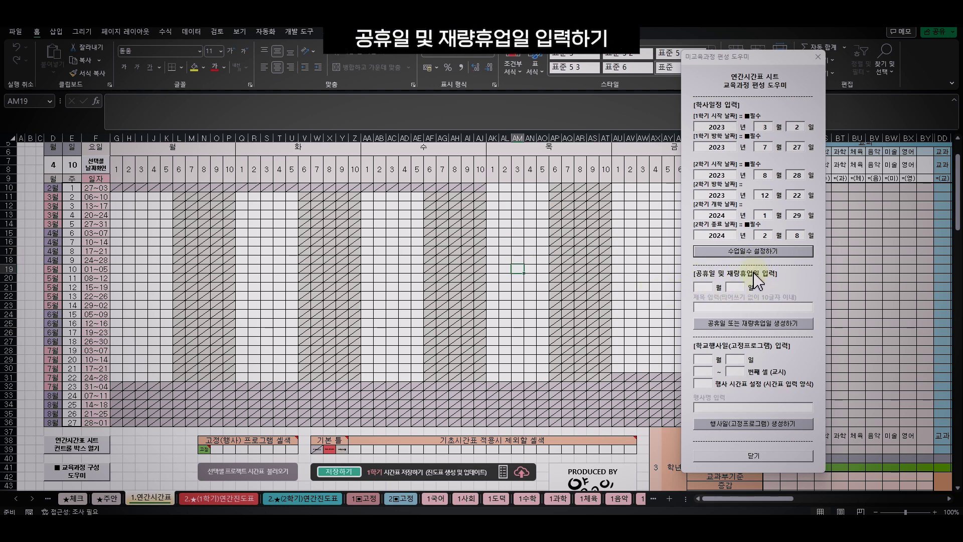
# - Register 3월 1일 as a holiday titled 31절 in the 공휴일 및 재량휴업일 section of the 교육과정 편성 도우미
pyautogui.click(705, 307)
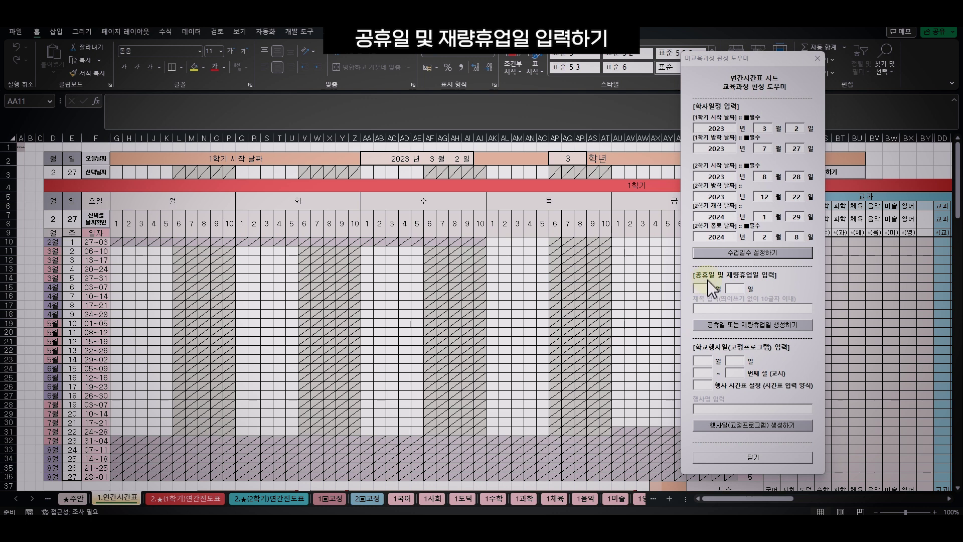
pyautogui.click(706, 289)
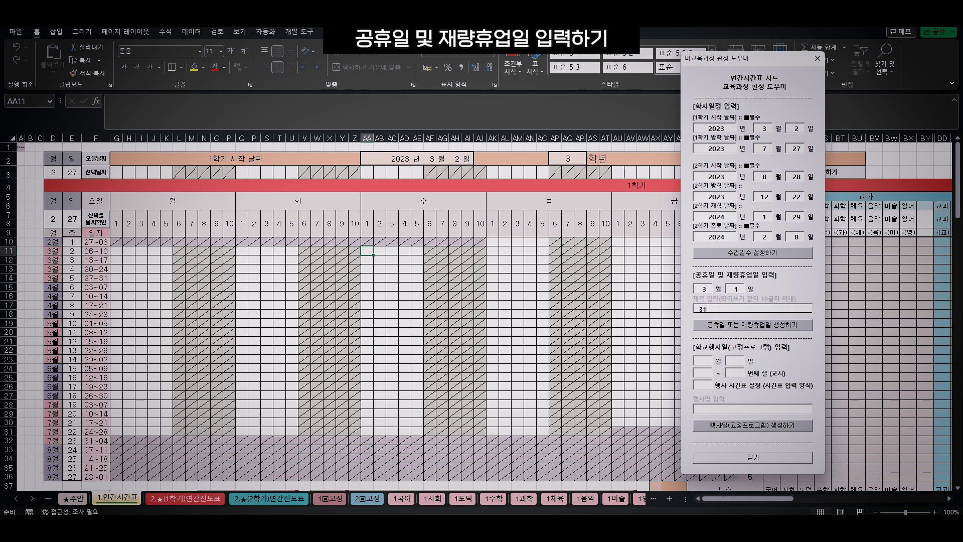
pyautogui.click(707, 288)
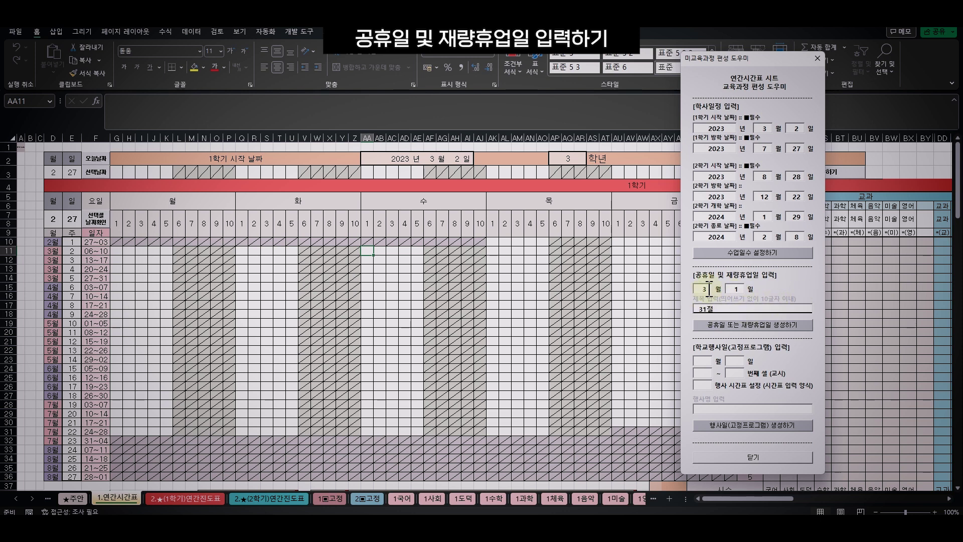
pyautogui.click(733, 327)
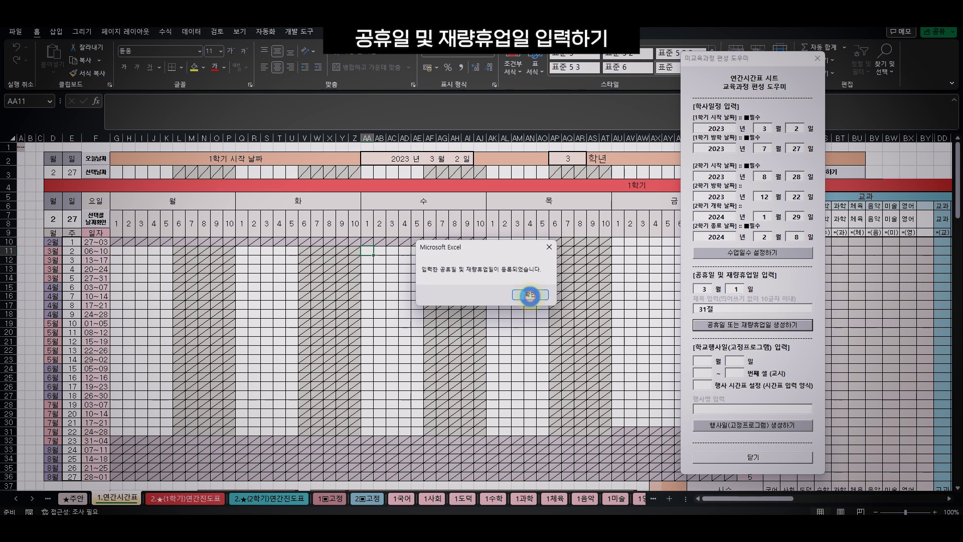
pyautogui.click(530, 295)
# - Check the 31절 cells and the other holidays in the 1학기 timetable, and move the 교육과정 편성 도우미 off the 수업일수 카운팅 column
pyautogui.click(392, 241)
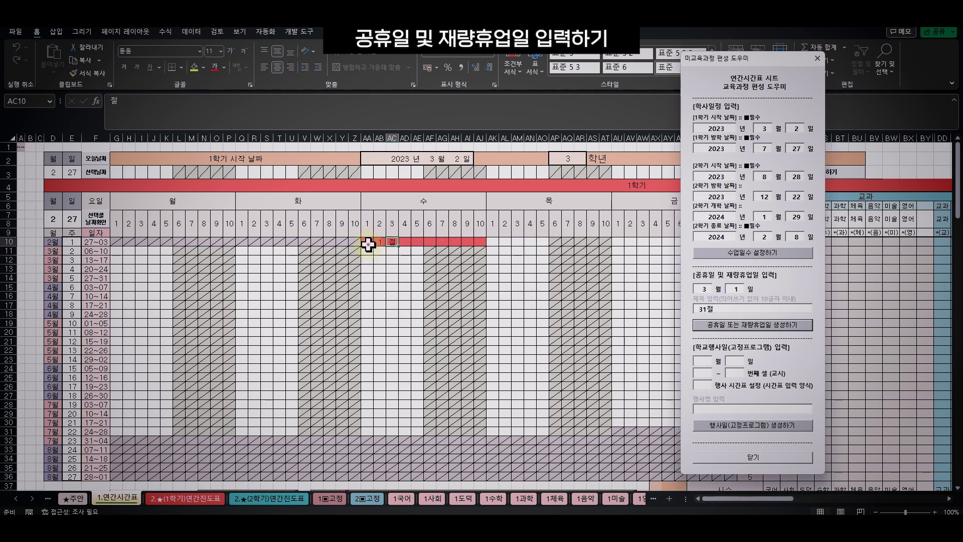
pyautogui.click(480, 243)
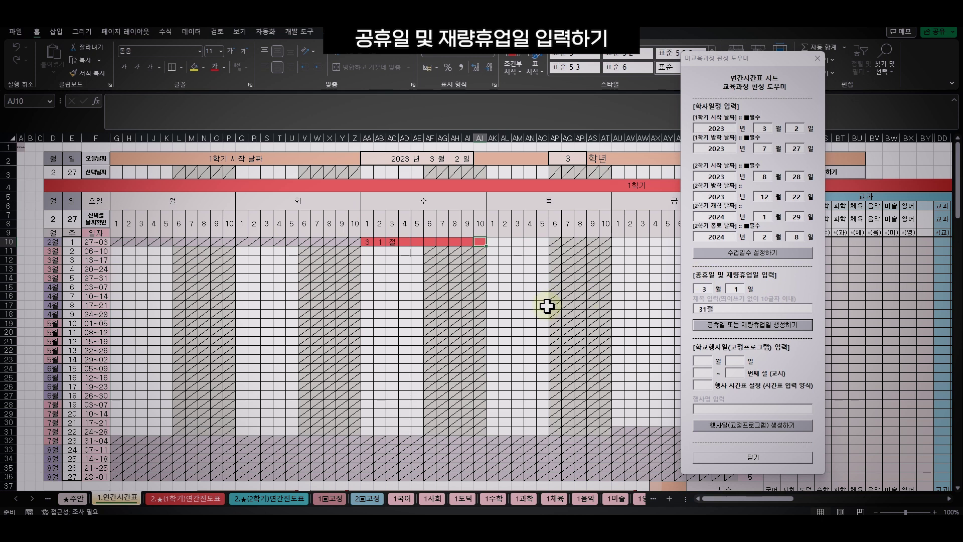
pyautogui.click(455, 305)
pyautogui.scroll(-2, 455, 305)
pyautogui.moveTo(371, 188); pyautogui.dragTo(482, 185)
pyautogui.click(506, 221)
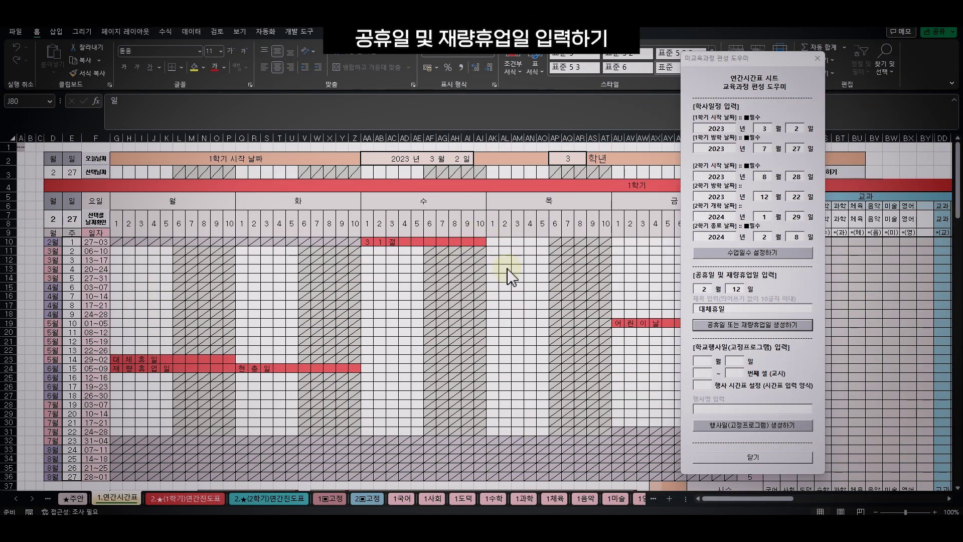
pyautogui.scroll(-12, 622, 355)
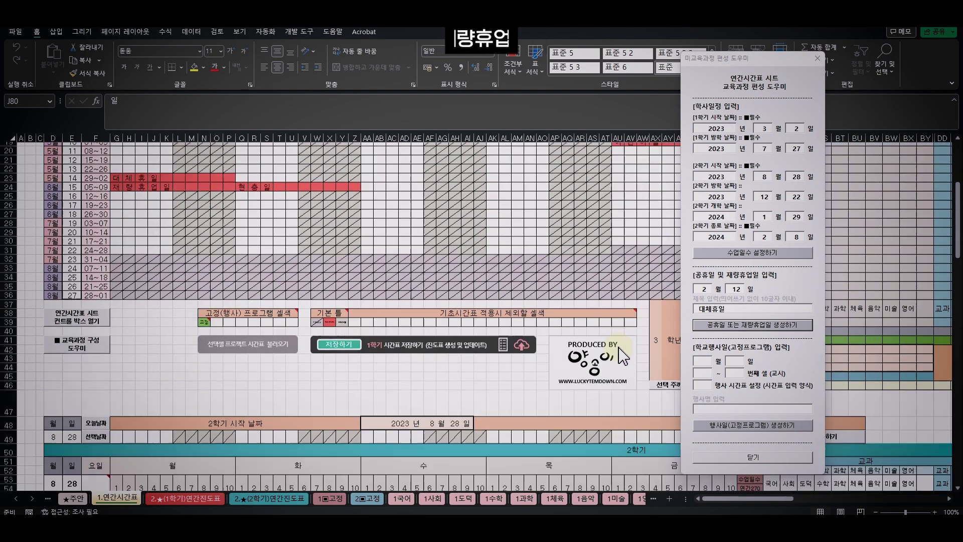
pyautogui.scroll(12, 617, 341)
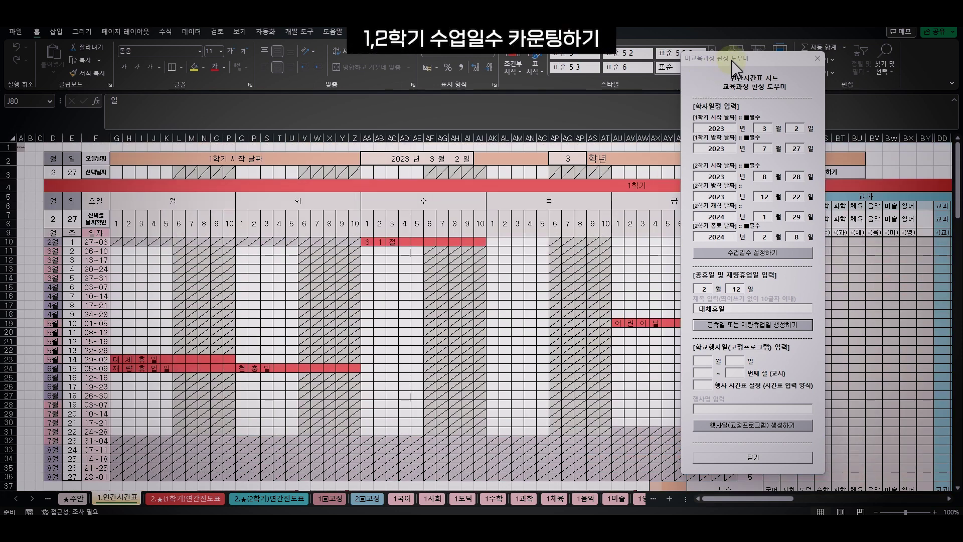
pyautogui.moveTo(726, 61); pyautogui.dragTo(109, 67)
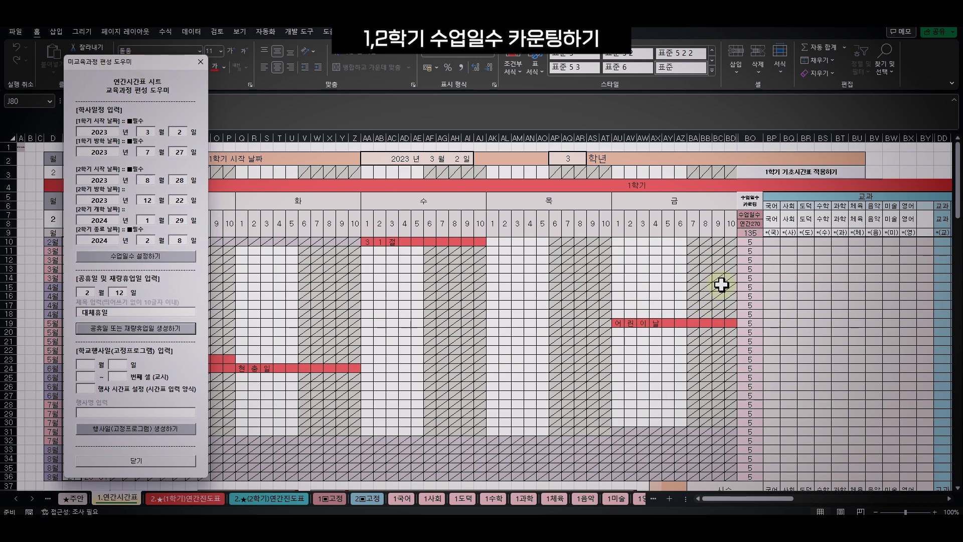
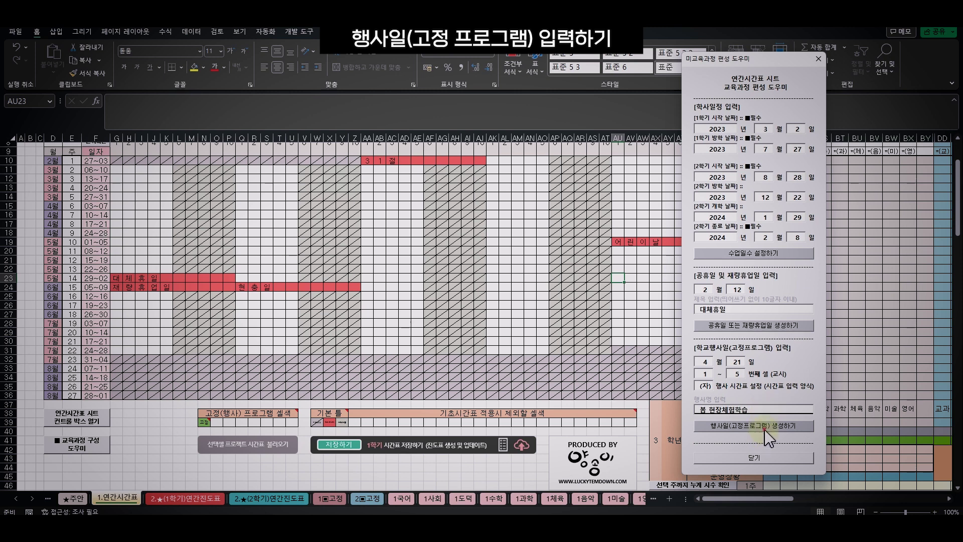
# - Create the school event 봄 현장체험학습 on 4월 21일 for periods 1 to 5 with the timetable entry (자)
pyautogui.click(765, 430)
pyautogui.click(525, 295)
pyautogui.click(670, 224)
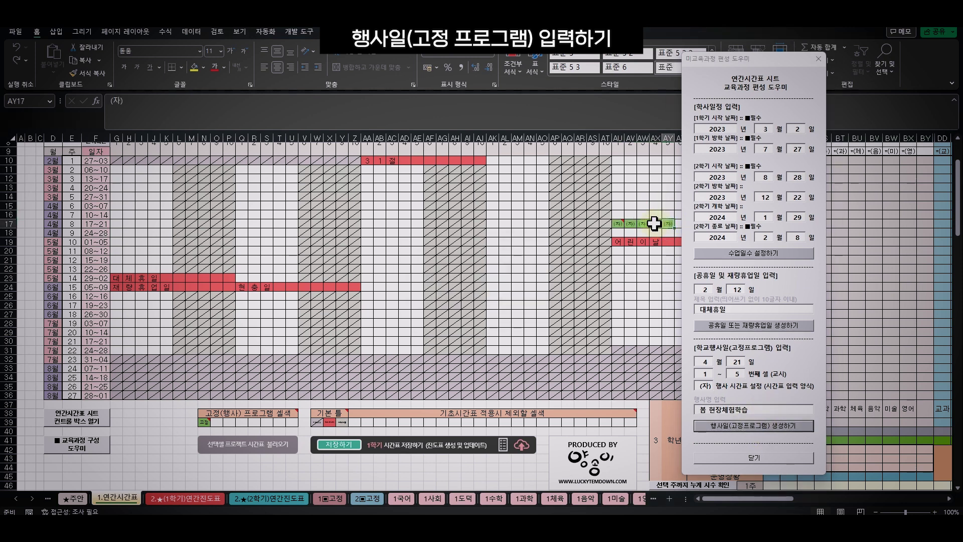
pyautogui.moveTo(620, 224); pyautogui.dragTo(666, 223)
pyautogui.click(655, 214)
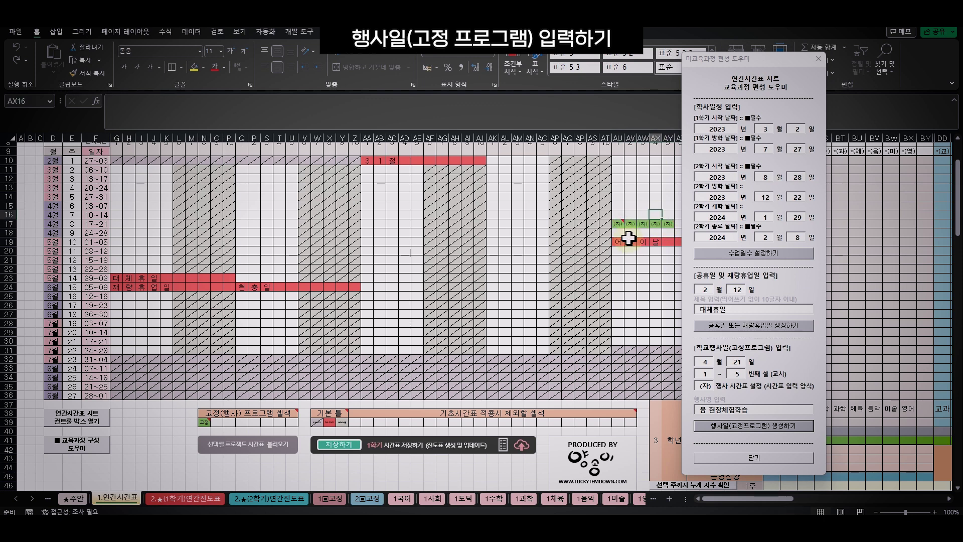
# - Compare the 봄 현장체험학습 event cells with the 고정(행사) 프로그램 셀색 color, and read the memo on the event's first cell
pyautogui.click(204, 422)
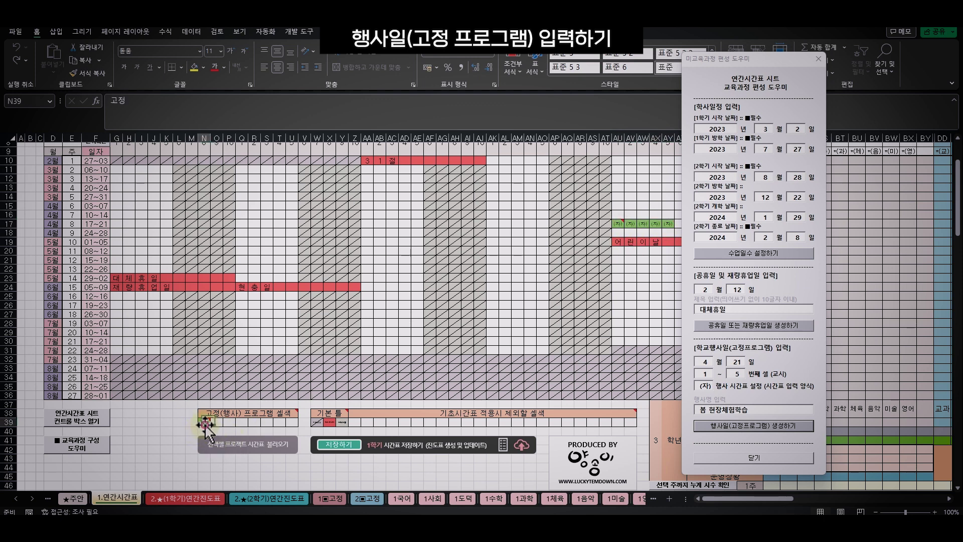
pyautogui.moveTo(618, 226); pyautogui.dragTo(663, 220)
pyautogui.click(667, 197)
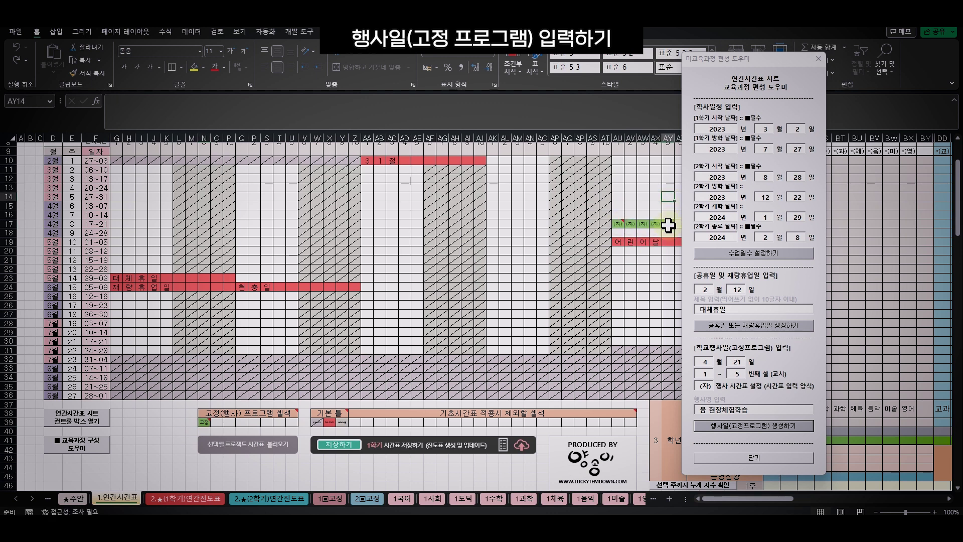
pyautogui.click(671, 211)
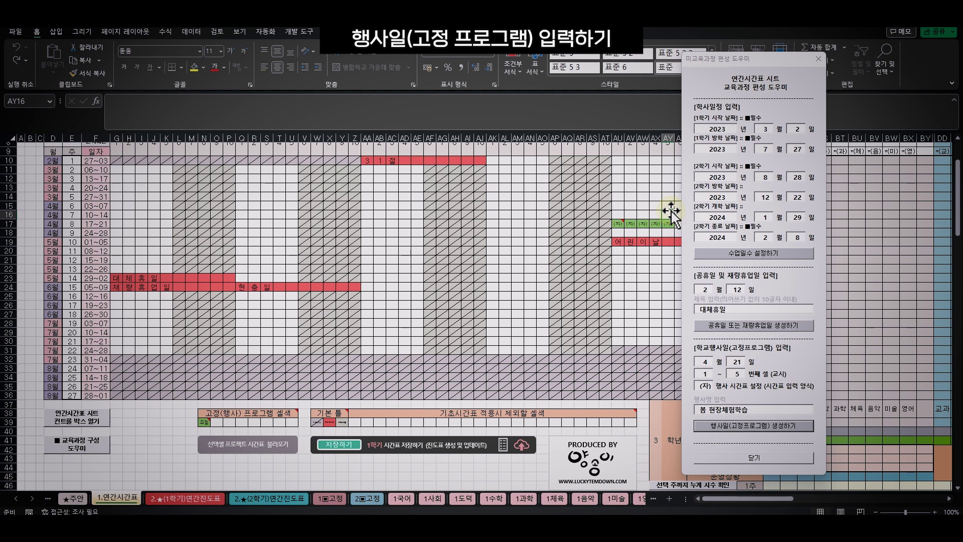
pyautogui.click(667, 224)
pyautogui.click(618, 227)
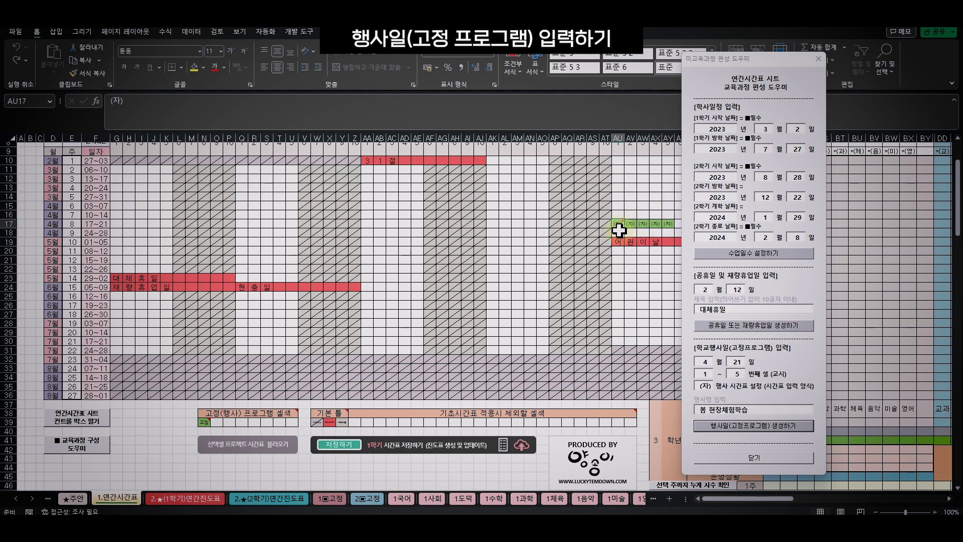
pyautogui.moveTo(618, 221)
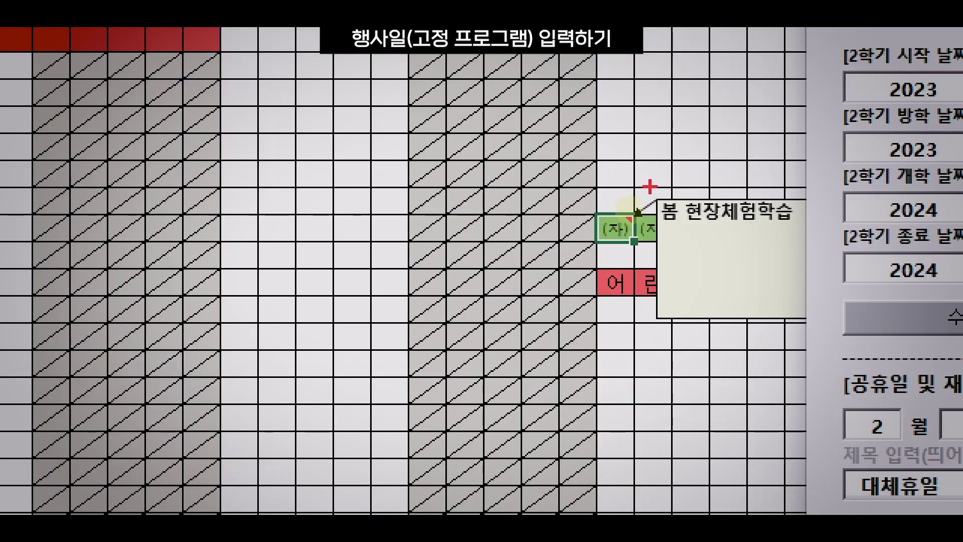
pyautogui.moveTo(628, 210); pyautogui.dragTo(683, 227)
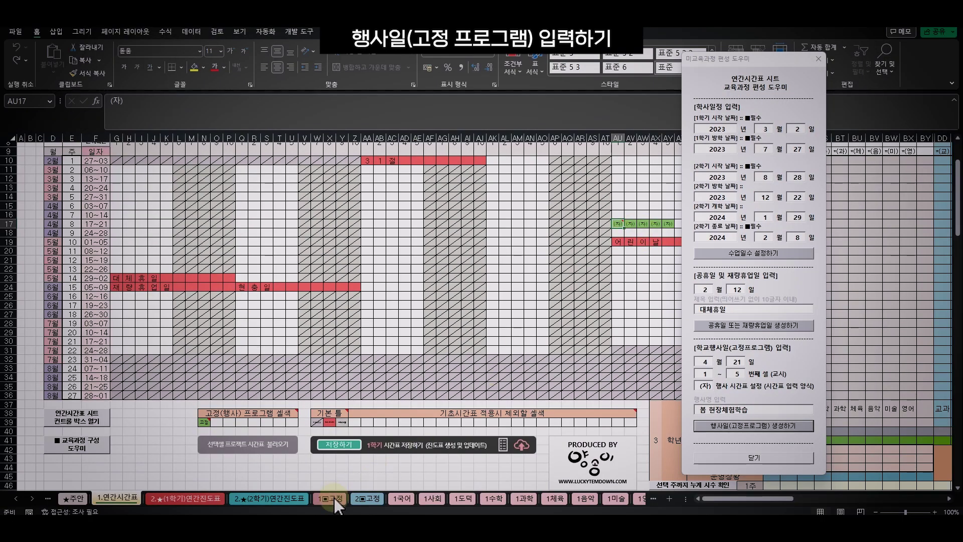
# - Examine the program rows and the 단원 column of the 1학기 고정 프로그램 sheet, and return to the 1.연간시간표 sheet
pyautogui.click(331, 499)
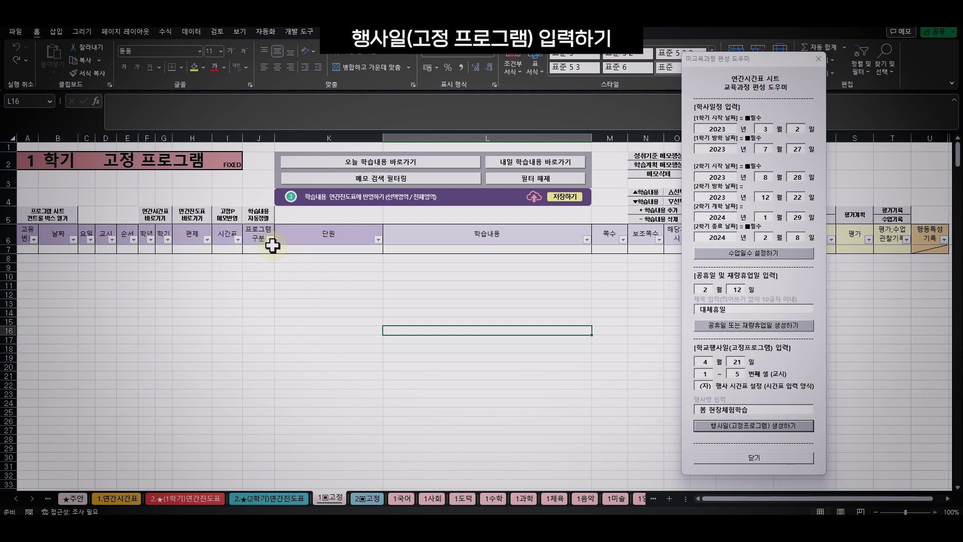
pyautogui.click(316, 248)
pyautogui.moveTo(318, 261); pyautogui.dragTo(316, 400)
pyautogui.click(409, 318)
pyautogui.click(337, 277)
pyautogui.click(335, 253)
pyautogui.click(336, 304)
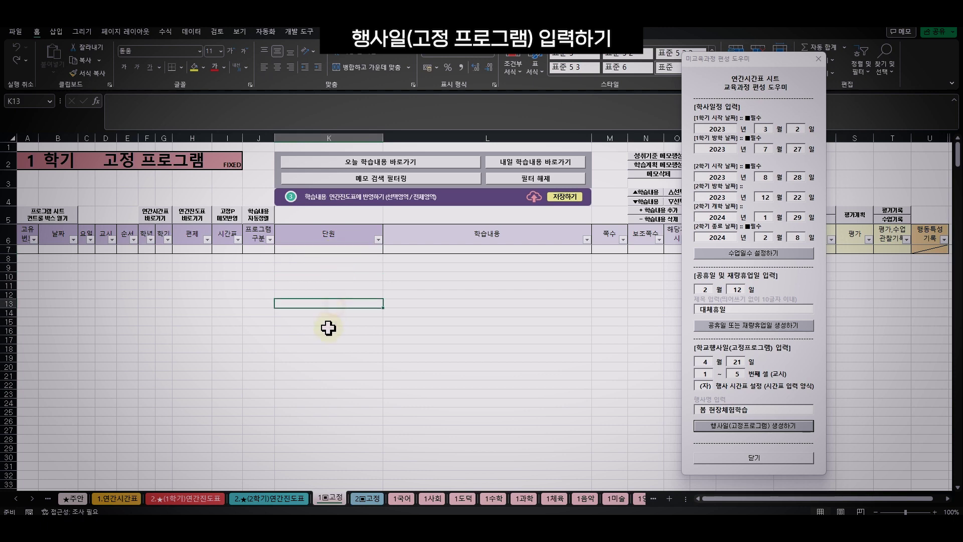
pyautogui.click(121, 498)
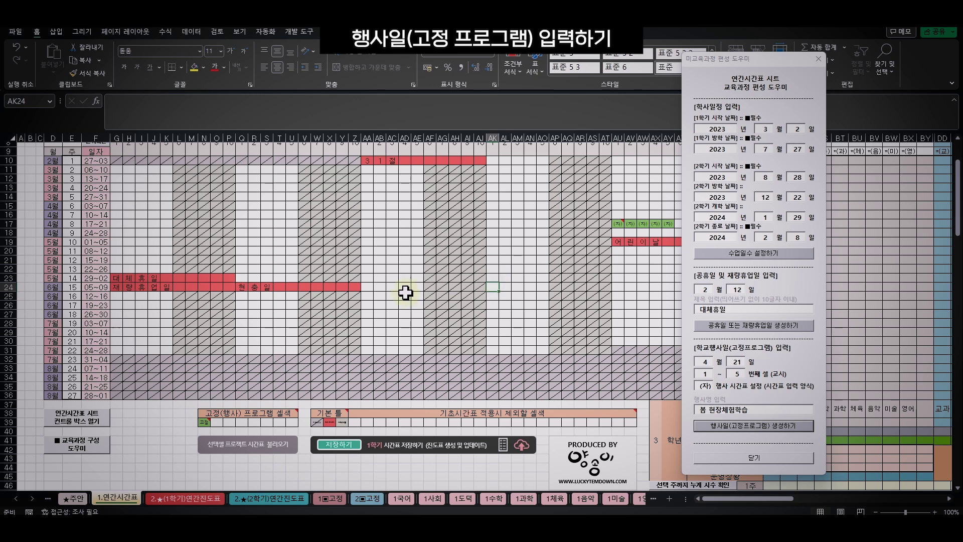
# - Fill cell O39, the second cell of the 고정(행사) 프로그램 셀색 palette, with light green
pyautogui.click(370, 288)
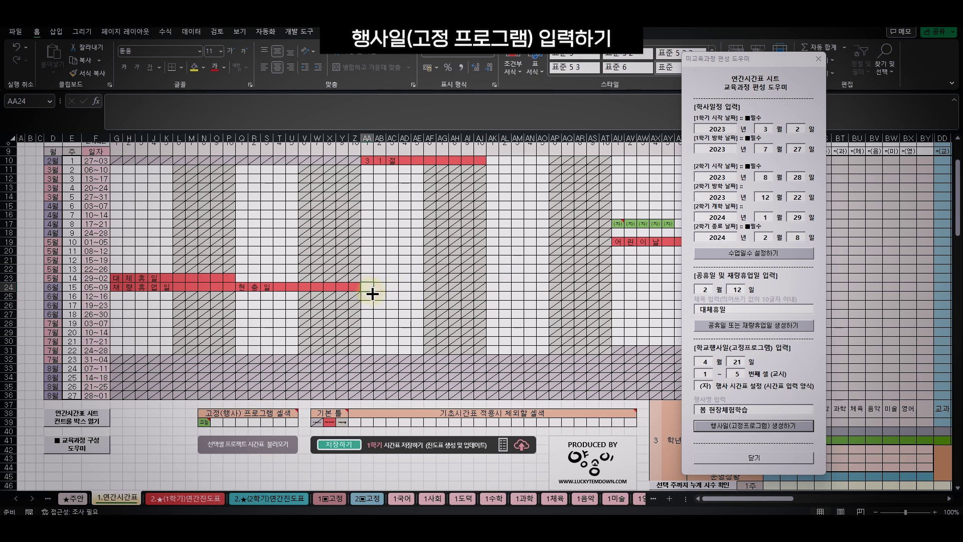
pyautogui.click(206, 422)
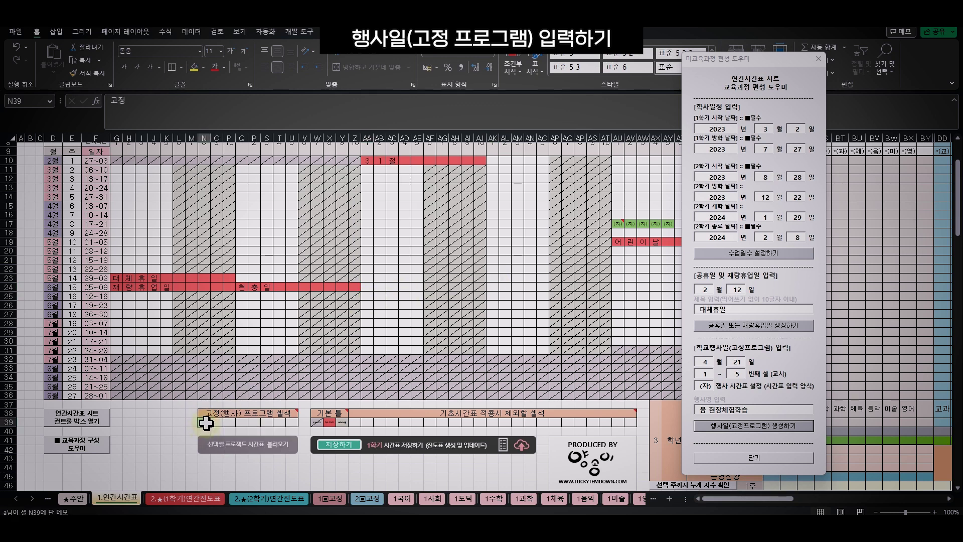
pyautogui.click(217, 422)
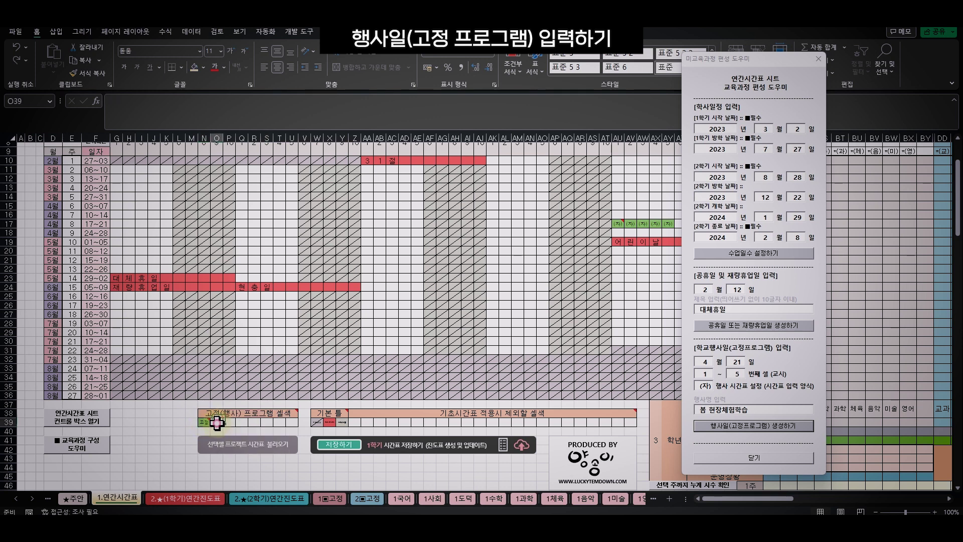
pyautogui.click(203, 67)
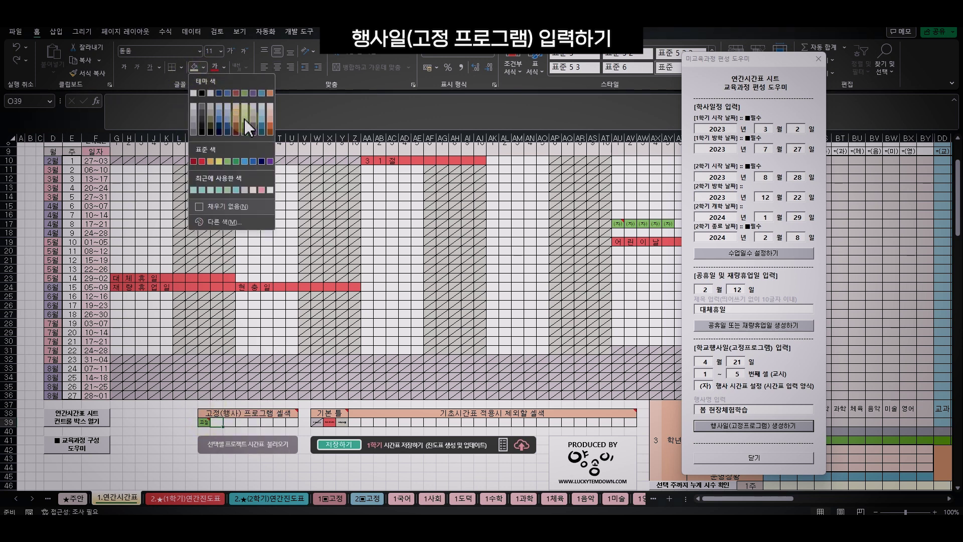
pyautogui.click(455, 332)
# - Copy the light green palette cell O39 into the first three Friday periods of week 12, cells AU21 to AW21
pyautogui.click(216, 422)
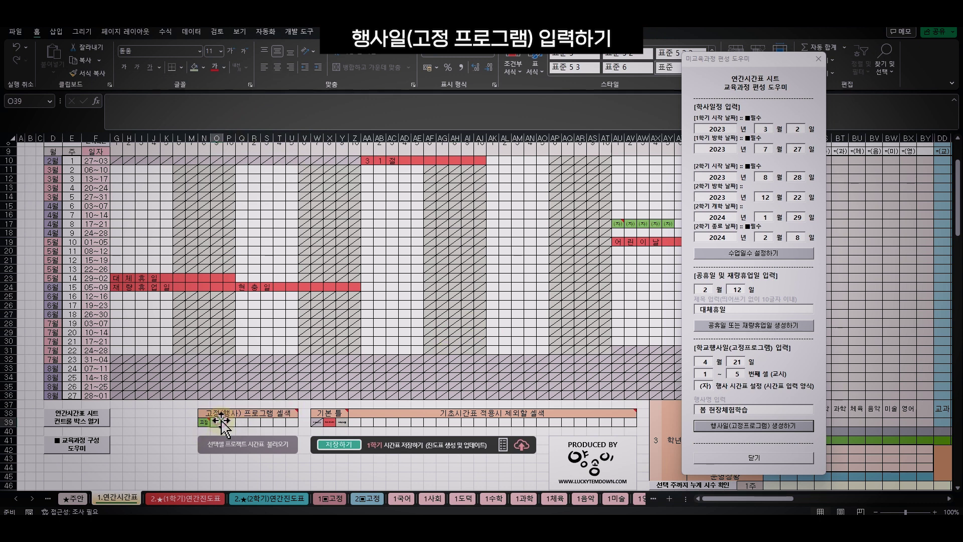
pyautogui.hotkey('ctrl', 'c')
pyautogui.click(618, 259)
pyautogui.hotkey('ctrl', 'v')
pyautogui.click(631, 260)
pyautogui.hotkey('ctrl', 'v')
pyautogui.click(644, 260)
pyautogui.press('Escape')
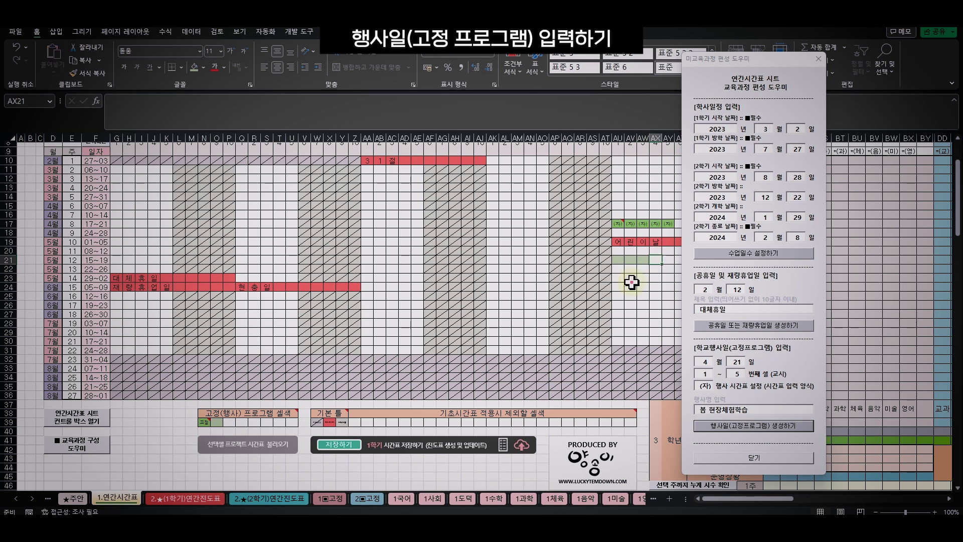
pyautogui.moveTo(639, 260); pyautogui.dragTo(616, 257)
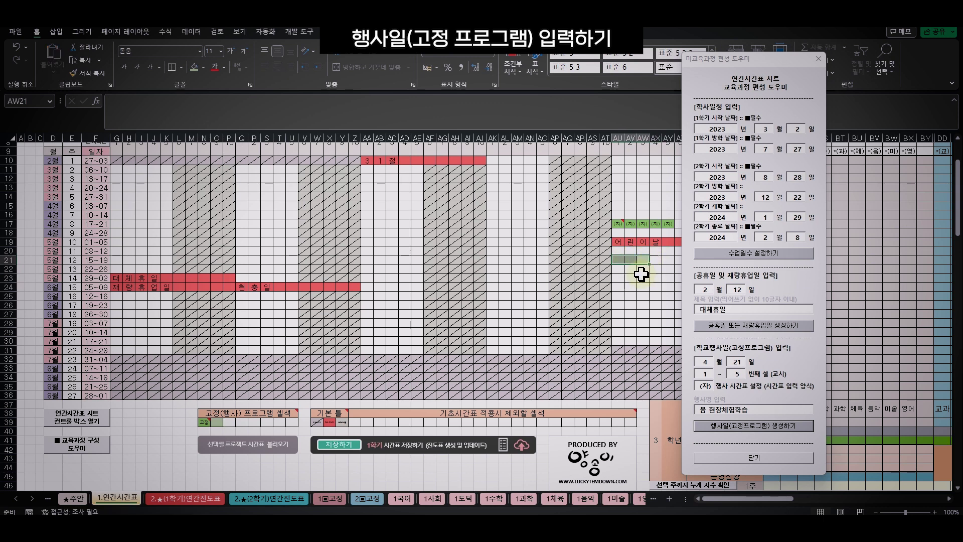
pyautogui.moveTo(245, 416)
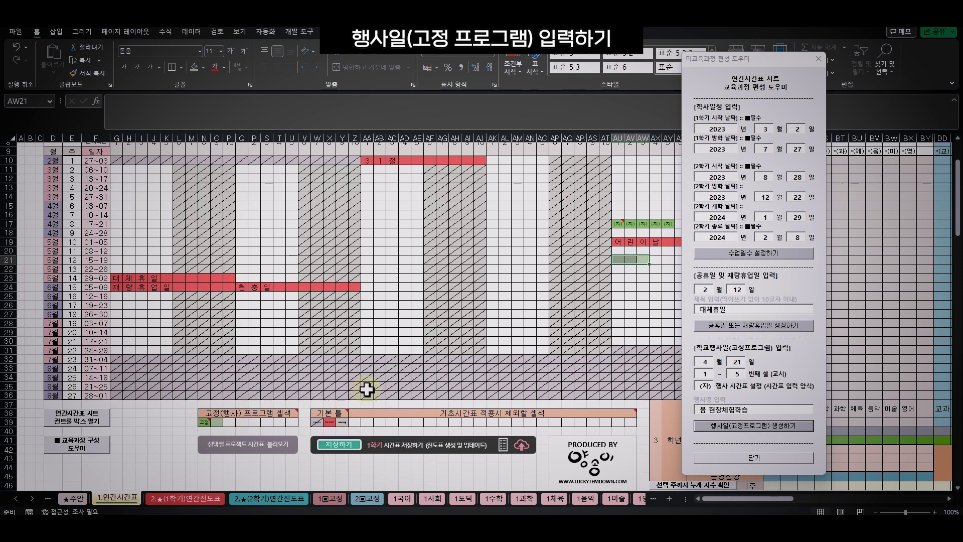
pyautogui.click(630, 286)
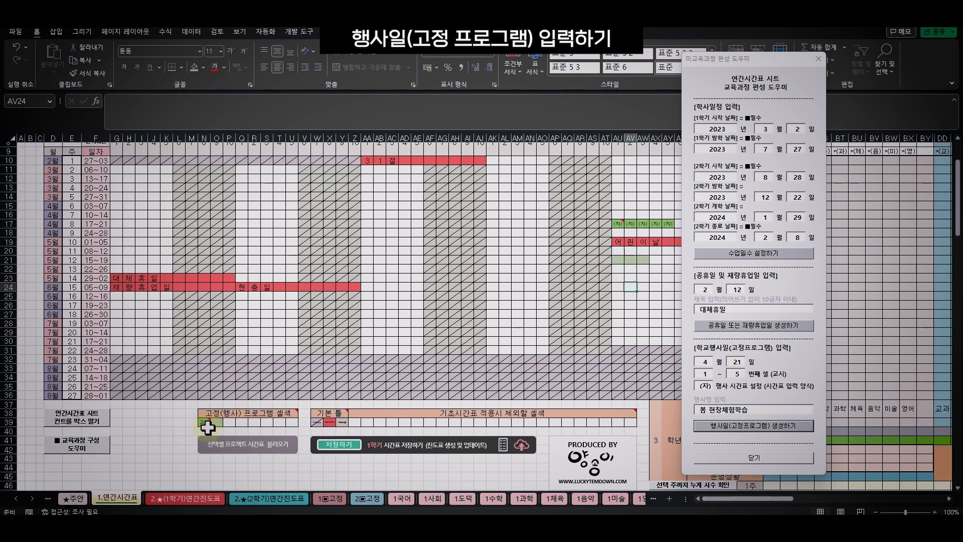
# - Clear the light green fill from palette cell O39 and from the first three Friday periods of week 12, AU21 to AW21
pyautogui.moveTo(209, 423); pyautogui.dragTo(299, 423)
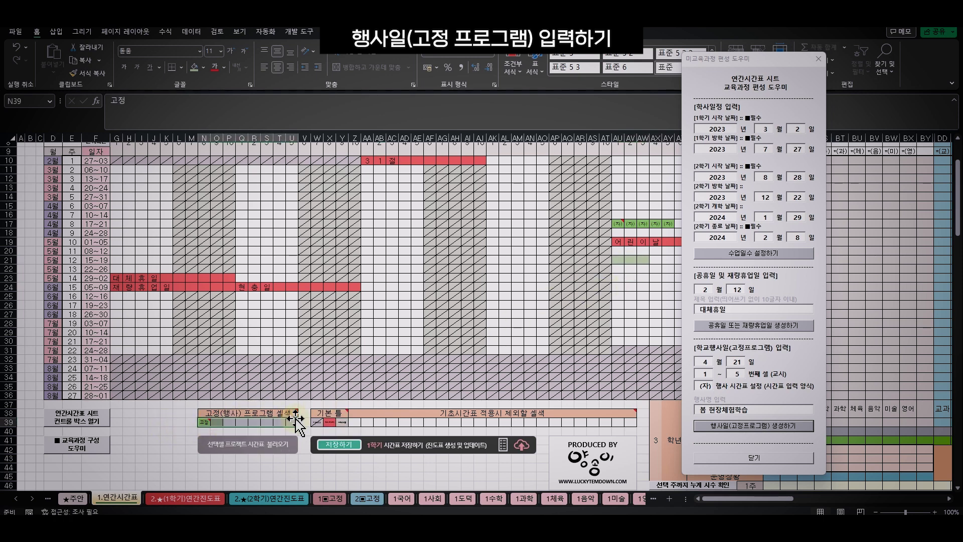
pyautogui.moveTo(240, 422); pyautogui.dragTo(639, 261)
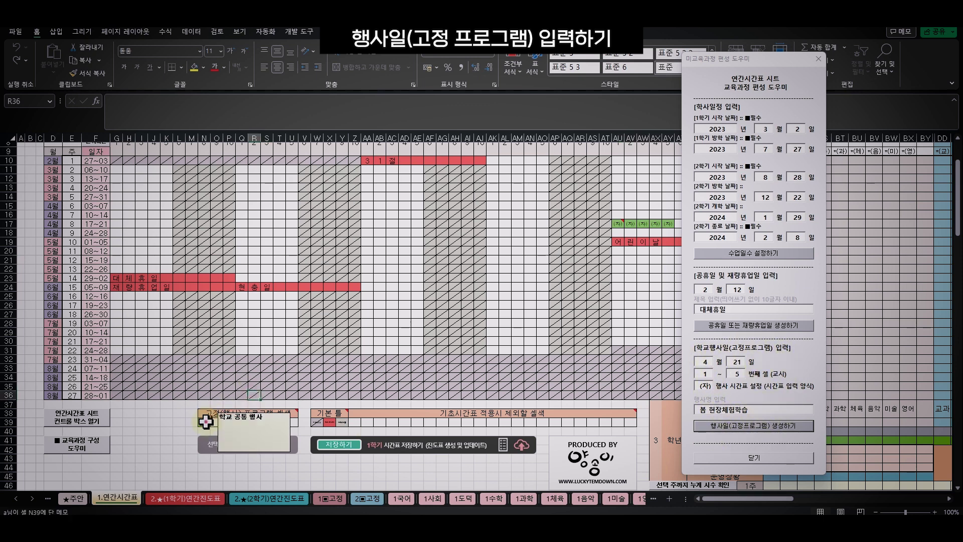
# - Copy the five 봄 현장체험학습 event cells AU17 to AY17 into Wednesday periods 1 to 5 of week 12, starting at AA21
pyautogui.moveTo(618, 224); pyautogui.dragTo(667, 223)
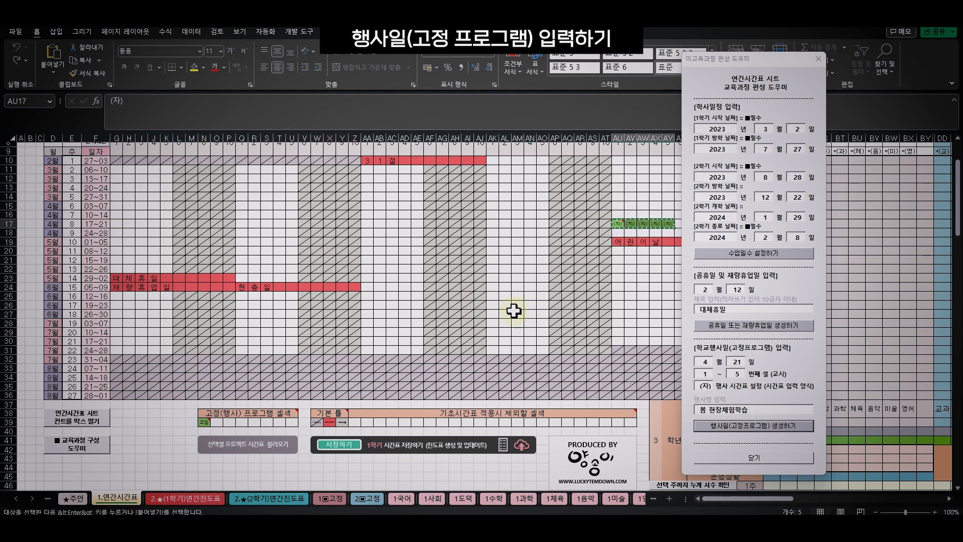
pyautogui.hotkey('ctrl', 'c')
pyautogui.click(492, 312)
pyautogui.click(366, 260)
pyautogui.hotkey('ctrl', 'v')
pyautogui.click(366, 287)
pyautogui.press('Escape')
pyautogui.click(367, 260)
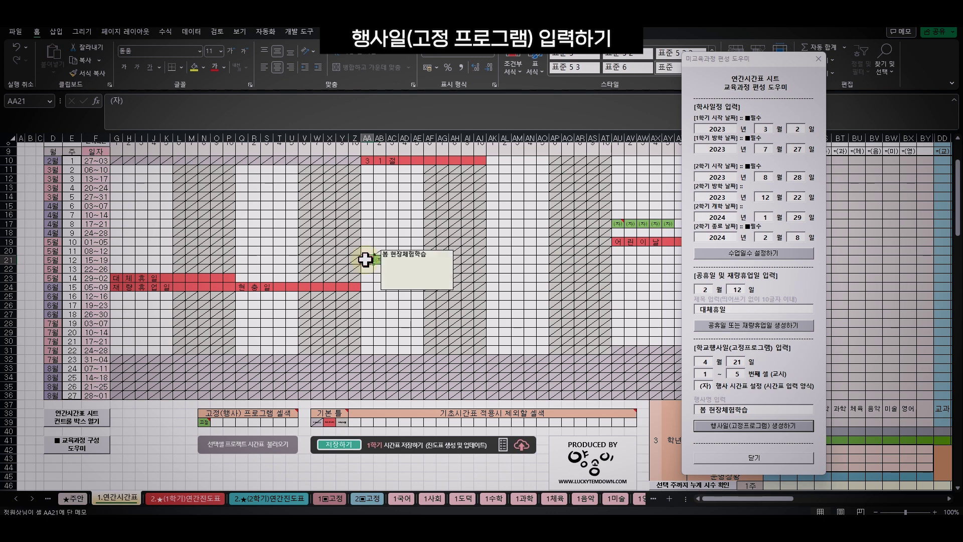
pyautogui.press('Right')
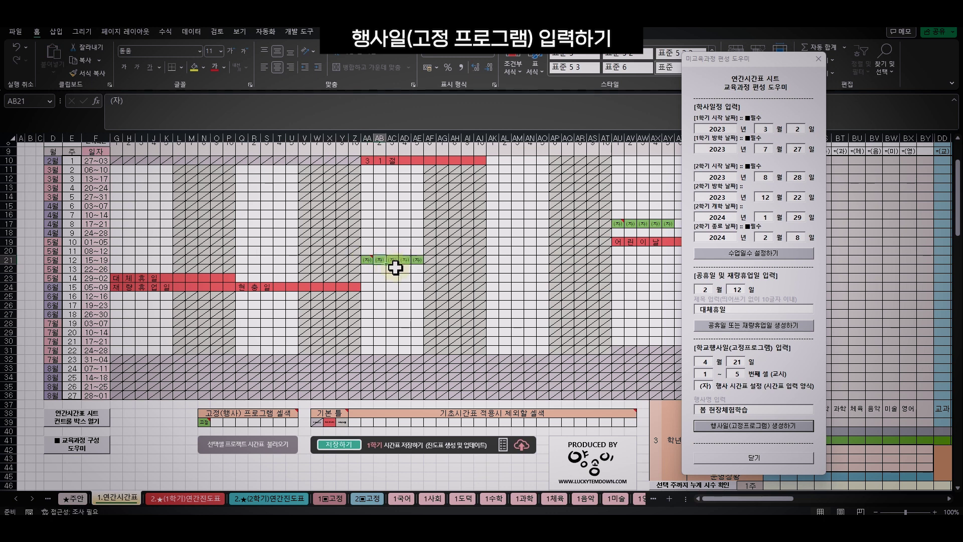
pyautogui.click(366, 244)
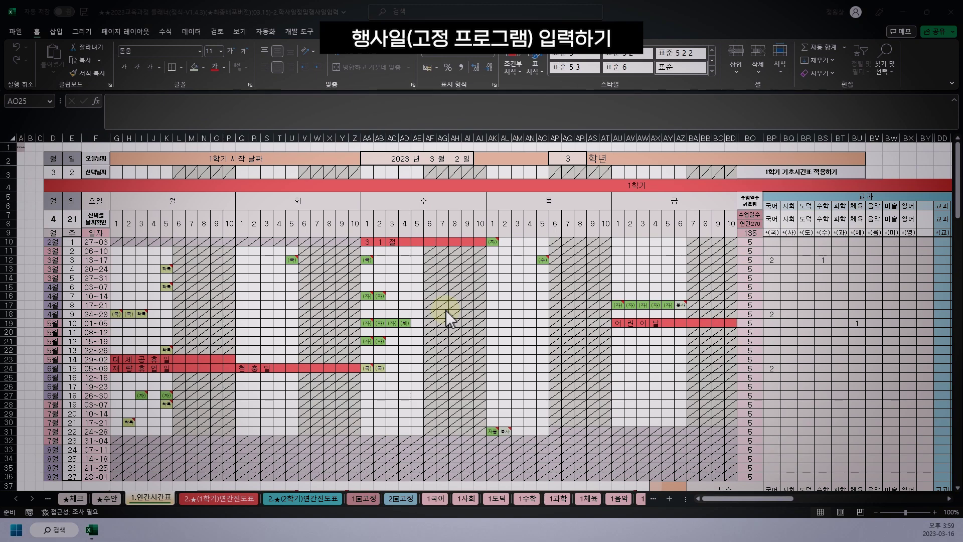
# - Review the entered events of both semesters and read the memos on the 고정(행사) 프로그램 셀색 palette cells
pyautogui.scroll(-17, 449, 318)
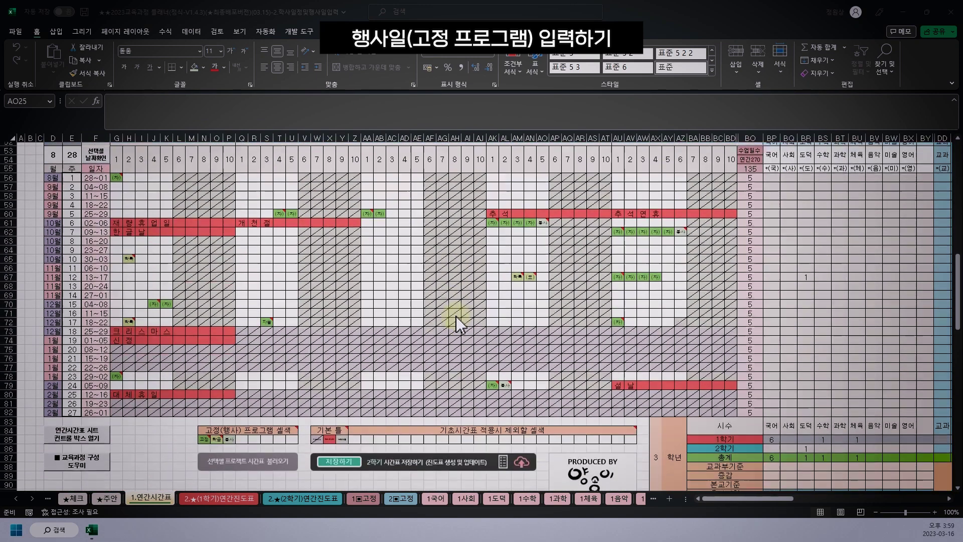
pyautogui.scroll(17, 459, 324)
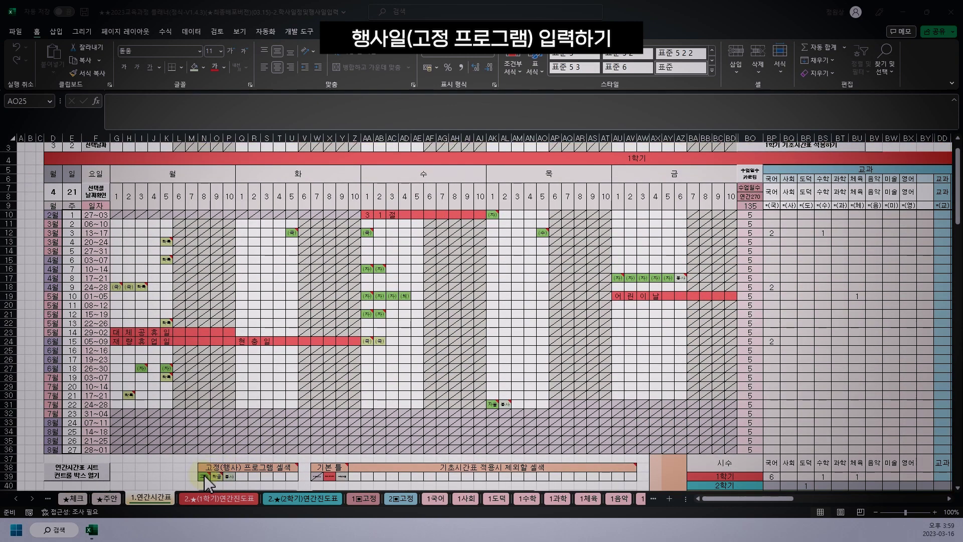
pyautogui.press('F2')
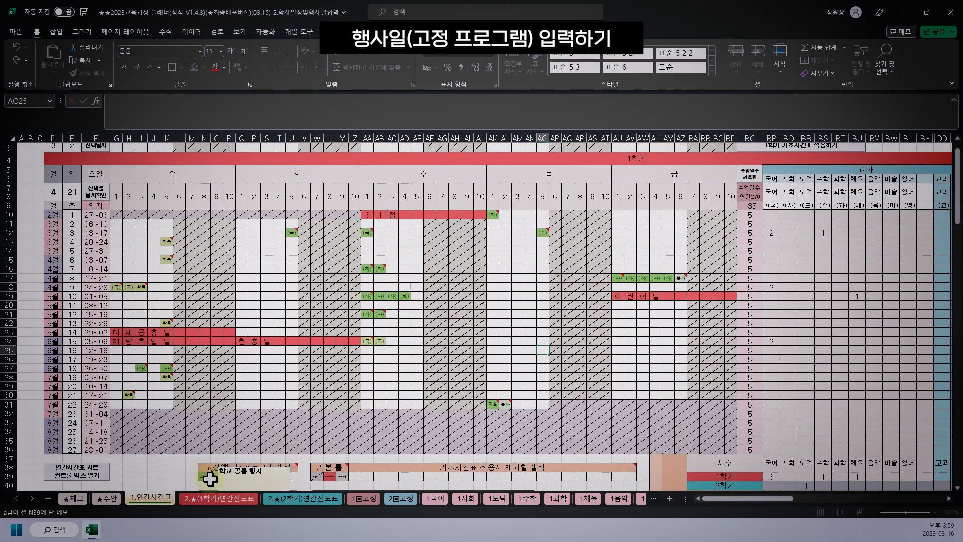
pyautogui.moveTo(218, 479)
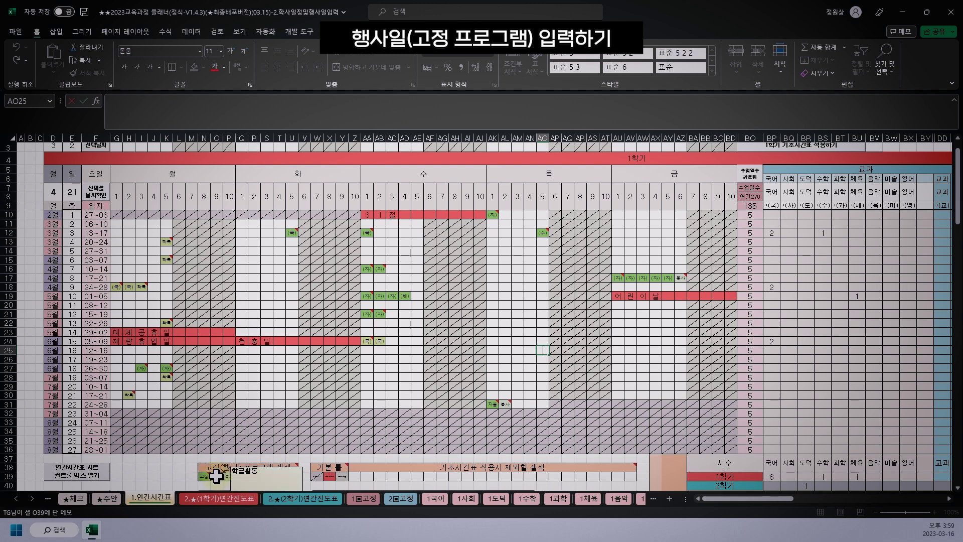
pyautogui.click(233, 476)
pyautogui.click(217, 476)
pyautogui.click(205, 476)
pyautogui.click(266, 386)
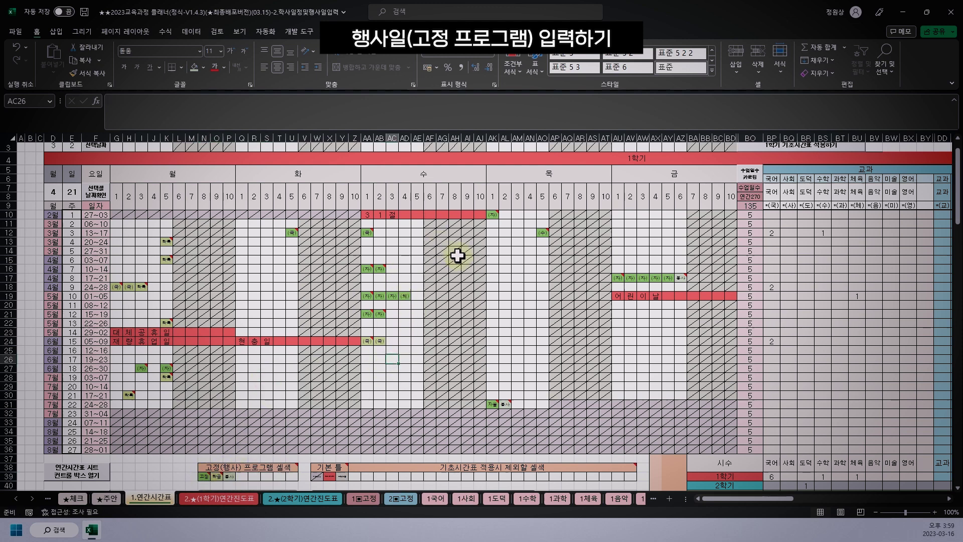
# - Examine the codes and memos of the first-semester event cells AK10, AO12, U12 and G18 to I18
pyautogui.click(494, 215)
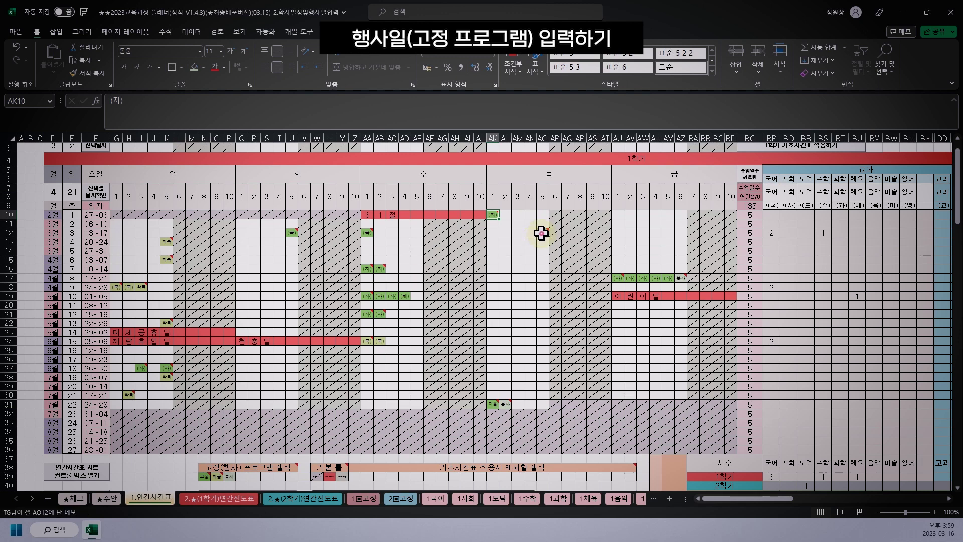
pyautogui.click(541, 232)
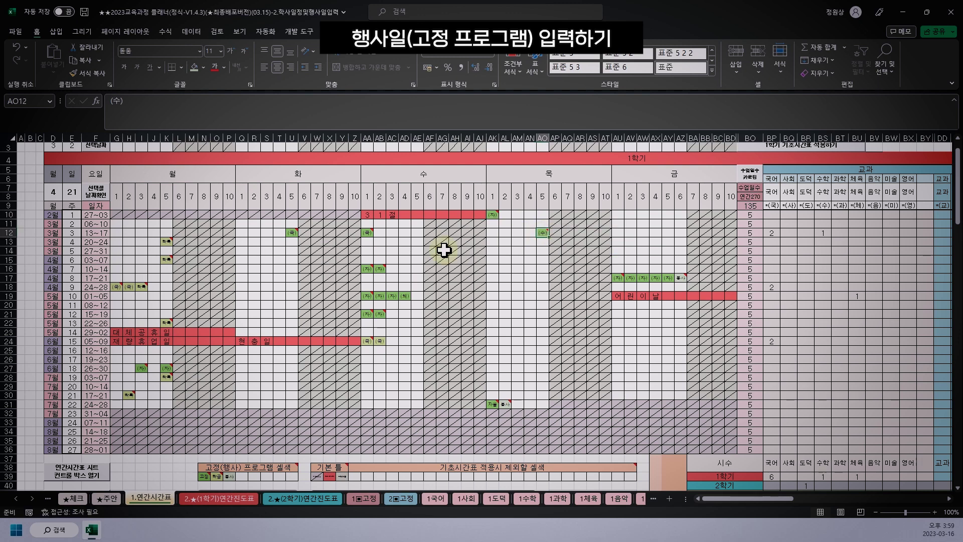
pyautogui.click(292, 232)
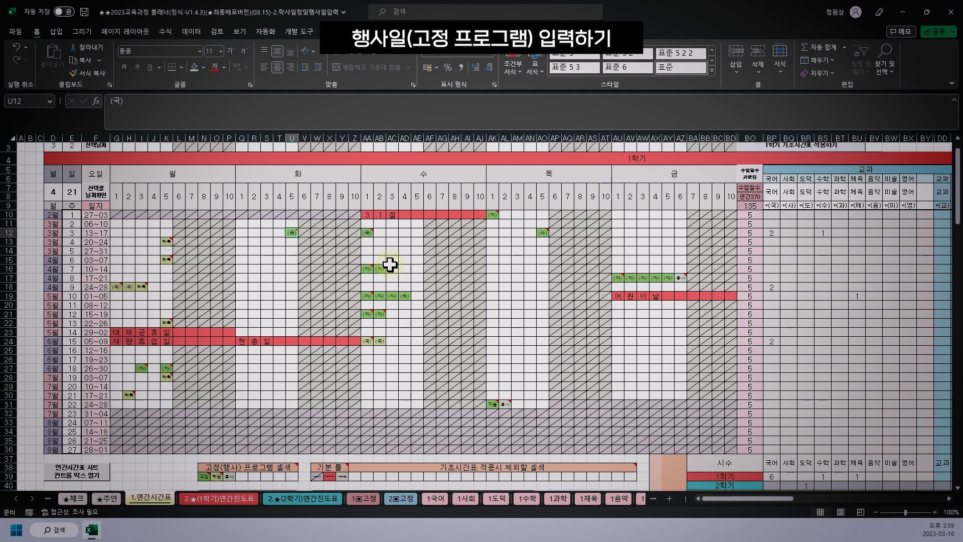
pyautogui.moveTo(384, 269)
pyautogui.moveTo(116, 290)
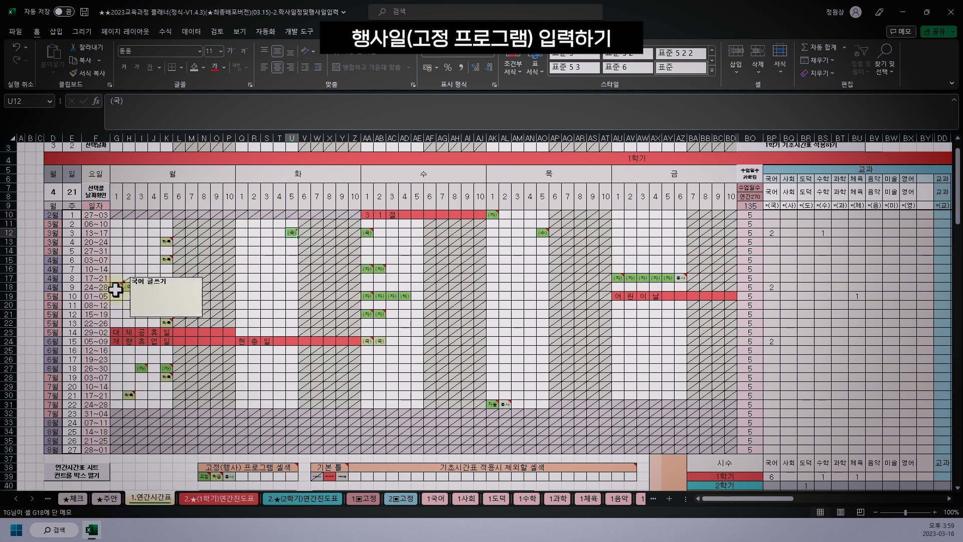
pyautogui.moveTo(115, 289); pyautogui.dragTo(129, 287)
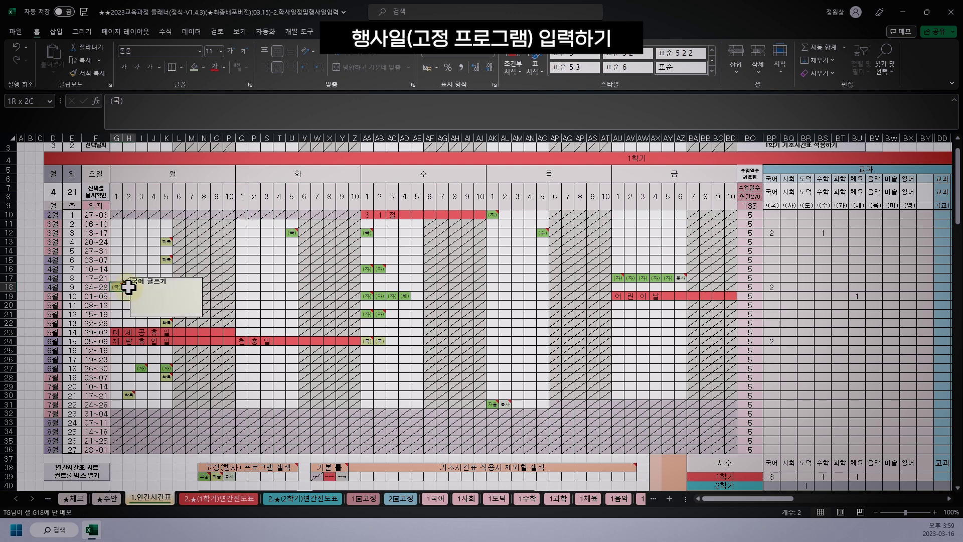
pyautogui.click(129, 314)
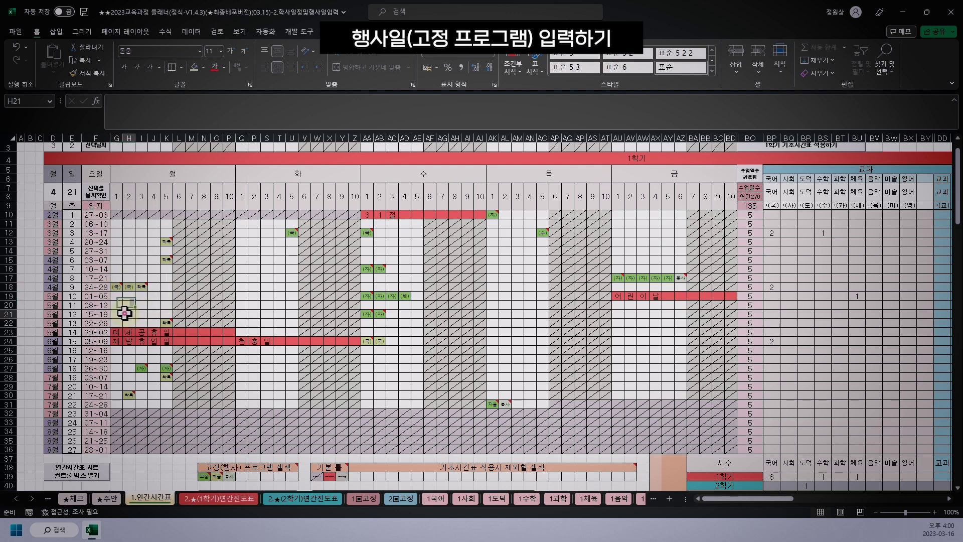
pyautogui.click(144, 287)
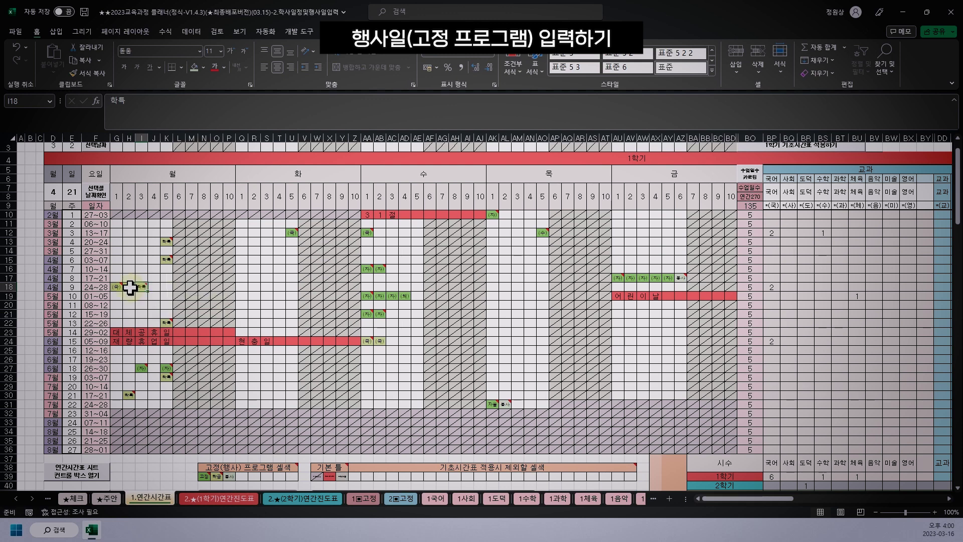
pyautogui.click(114, 287)
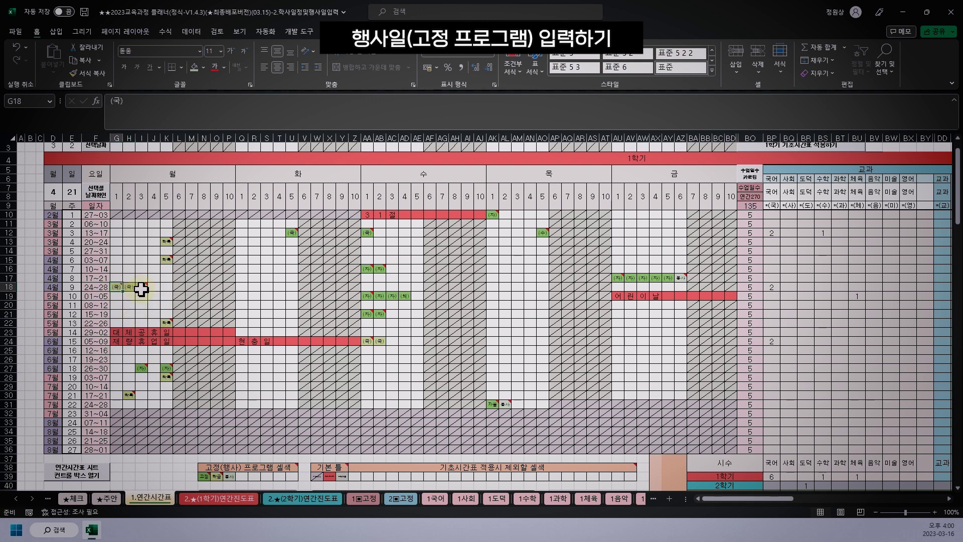
pyautogui.click(144, 287)
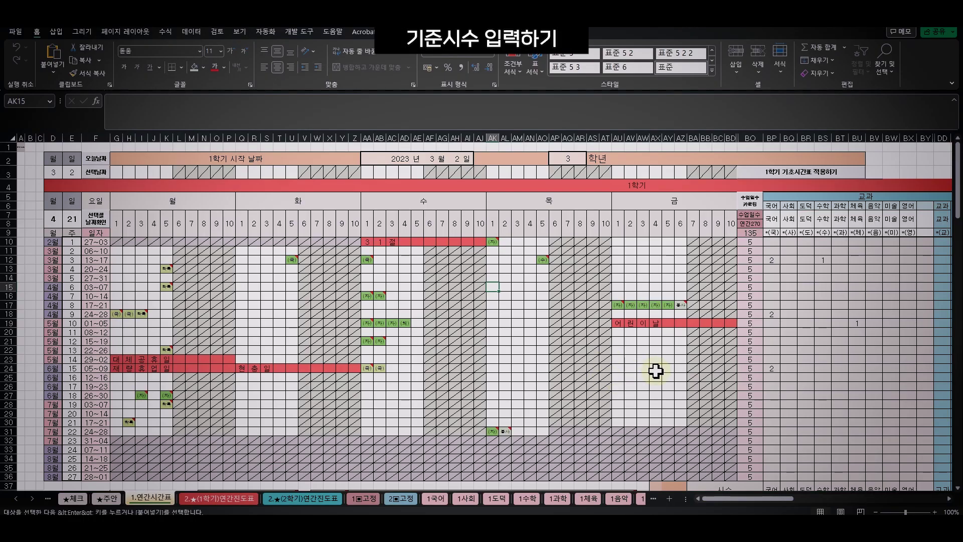
# - Examine the 교과부기준, 증감 and 본교기준 rows for the subject columns and the 창체 총계 column in the 시수 table
pyautogui.scroll(-5, 655, 369)
pyautogui.moveTo(778, 499); pyautogui.dragTo(818, 509)
pyautogui.moveTo(414, 396); pyautogui.dragTo(563, 415)
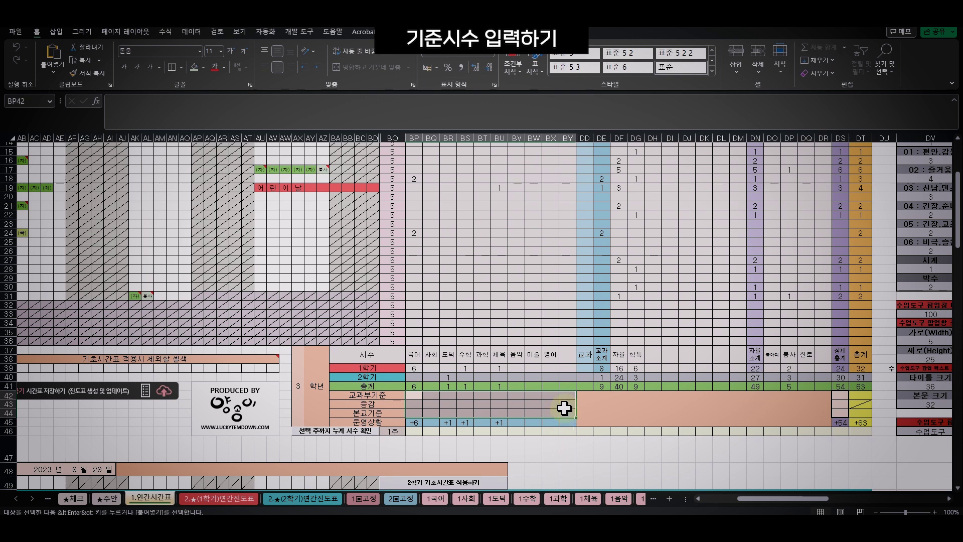
pyautogui.moveTo(841, 396); pyautogui.dragTo(845, 415)
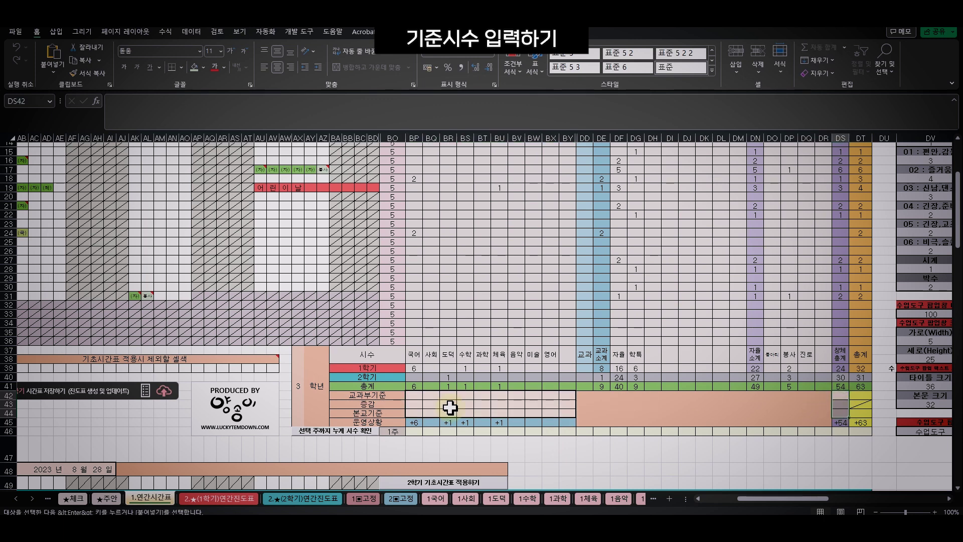
pyautogui.moveTo(417, 396); pyautogui.dragTo(566, 397)
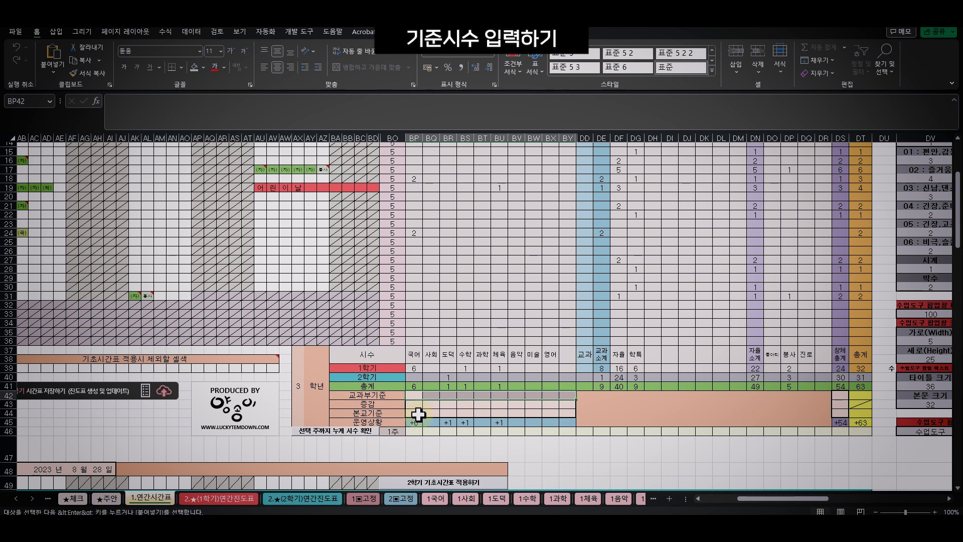
pyautogui.click(418, 397)
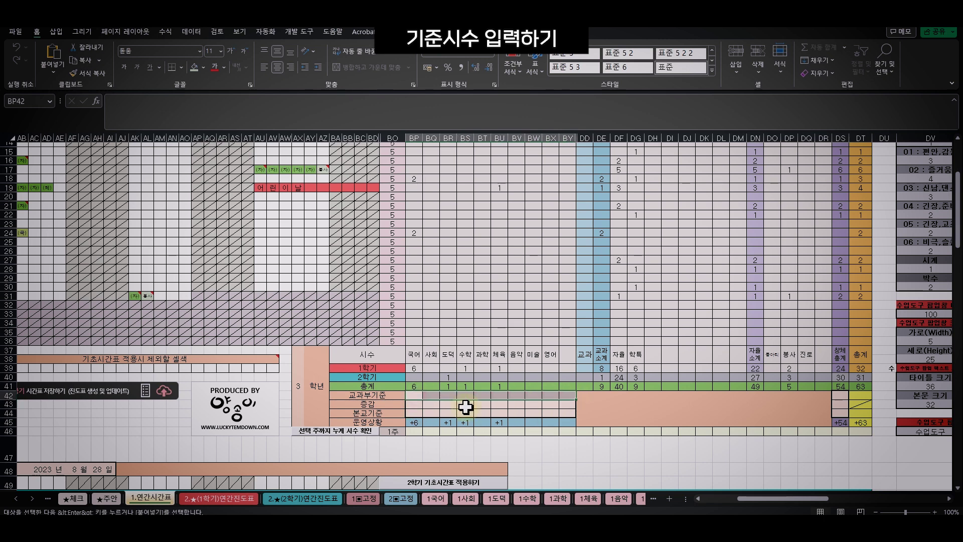
# - Enter the 본교기준 hours in row 44 for the first three subjects: 국어 202, 사회 104 and 도덕 34
pyautogui.click(415, 412)
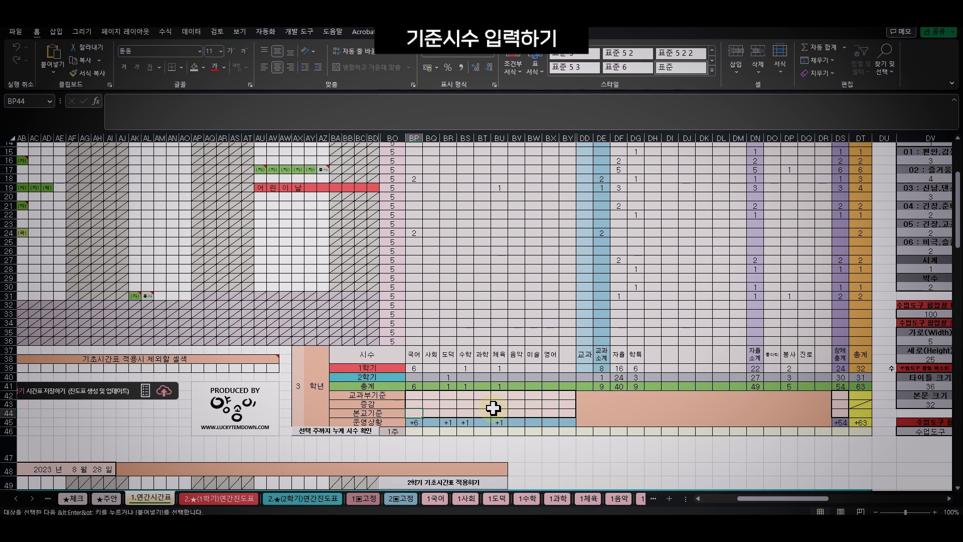
pyautogui.write('20')
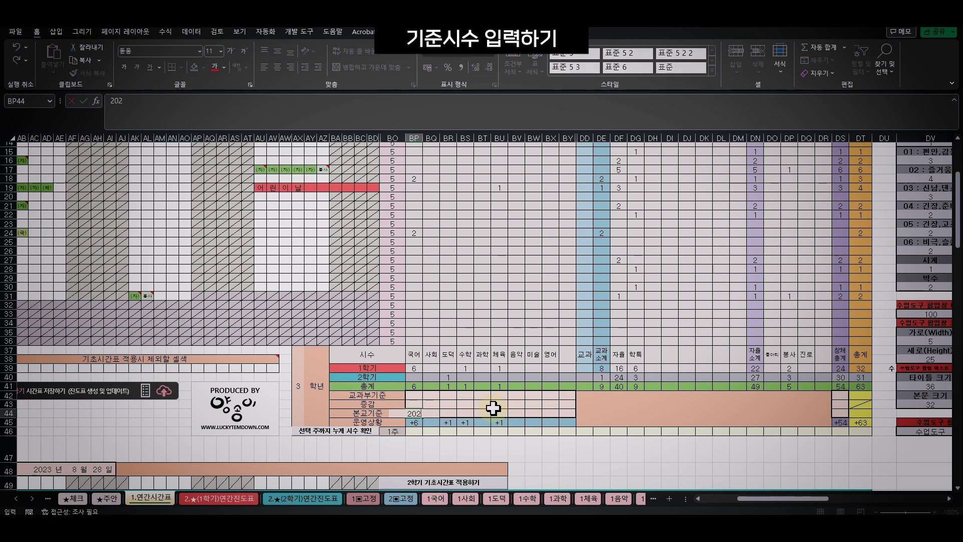
pyautogui.write('2')
pyautogui.press('Tab')
pyautogui.write('10')
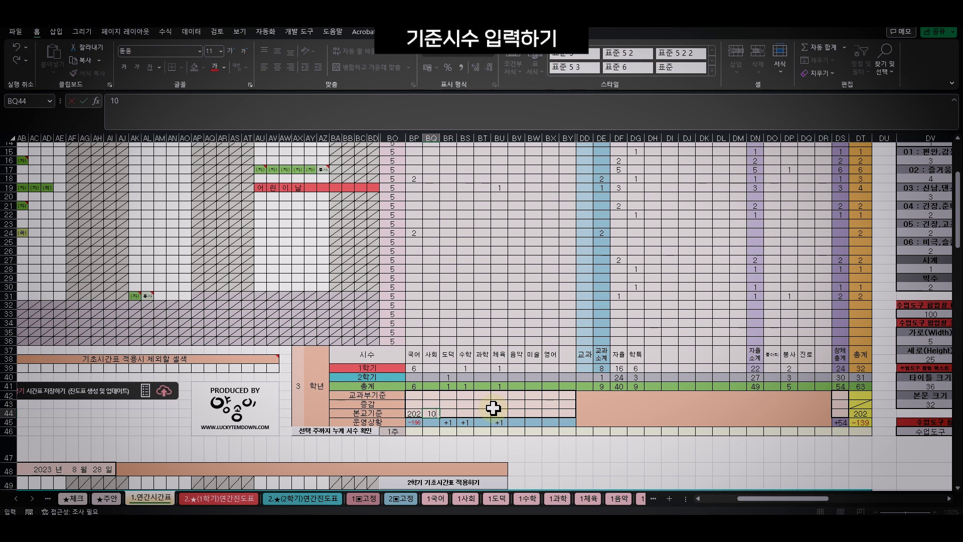
pyautogui.write('4')
pyautogui.press('Tab')
pyautogui.write('3')
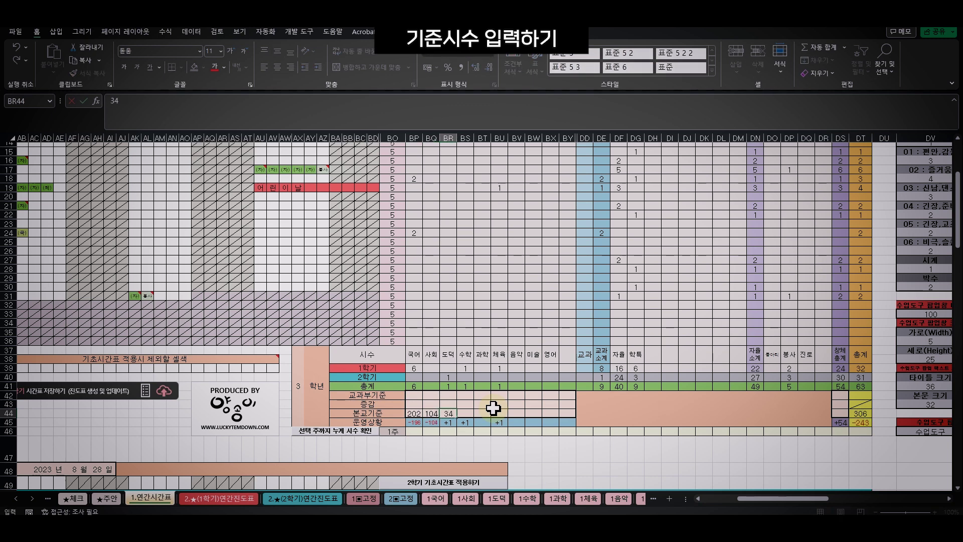
pyautogui.press('Tab')
# - Enter the remaining 본교기준 hours in row 44: 수학 136, 과학 102, 체육 102, 음악 68, 미술 68 and 영어 68
pyautogui.write('136')
pyautogui.press('Tab')
pyautogui.write('10')
pyautogui.press('Tab')
pyautogui.write('102')
pyautogui.press('Tab')
pyautogui.write('68')
pyautogui.press('Tab')
pyautogui.write('68')
pyautogui.press('Tab')
pyautogui.write('68')
pyautogui.press('Tab')
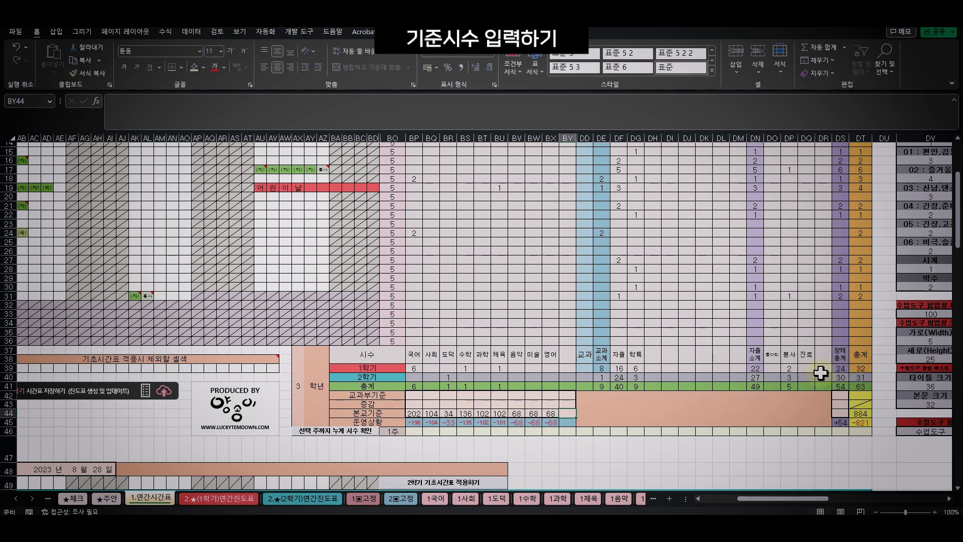
# - Enter 102 as the 본교기준 hours of 창체 총계 in cell DS44, and check the total formula beside it
pyautogui.click(836, 413)
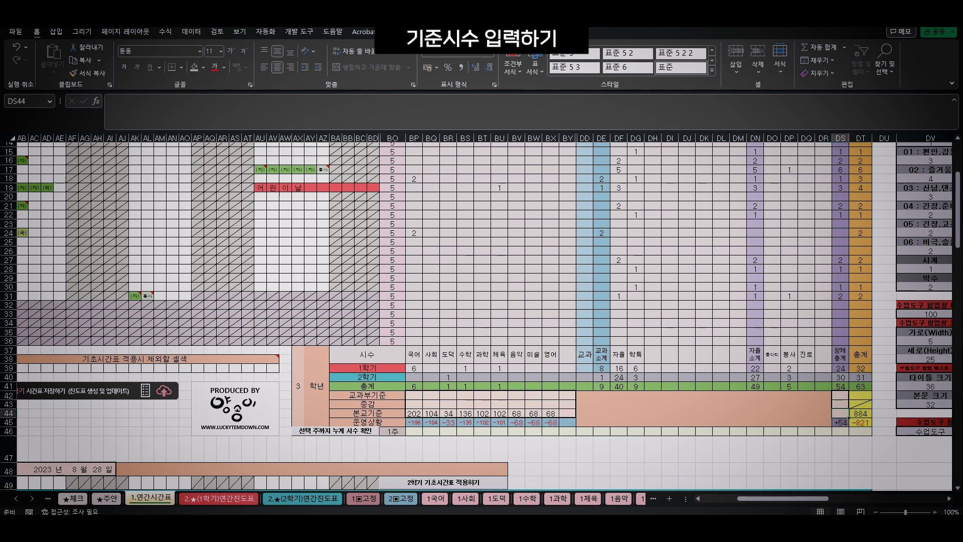
pyautogui.click(844, 411)
pyautogui.write('102')
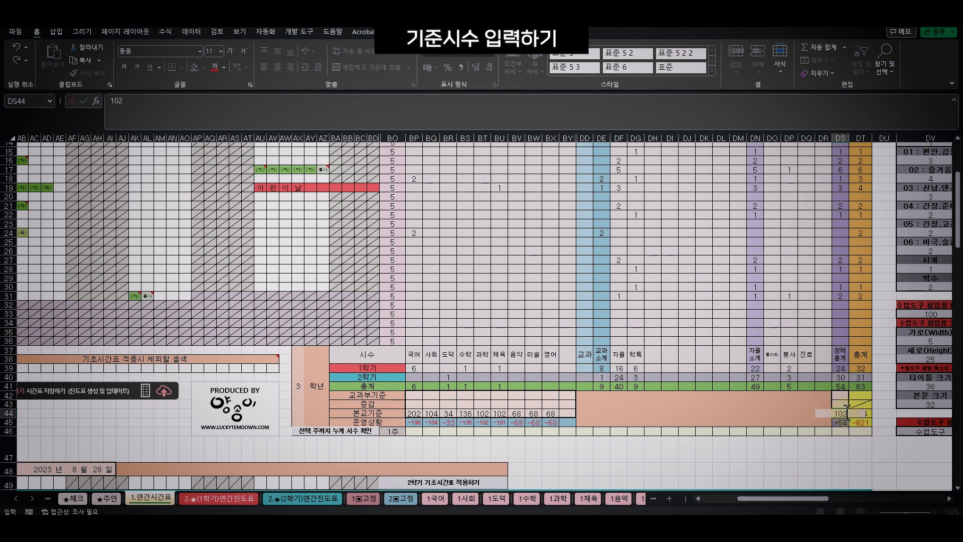
pyautogui.click(841, 404)
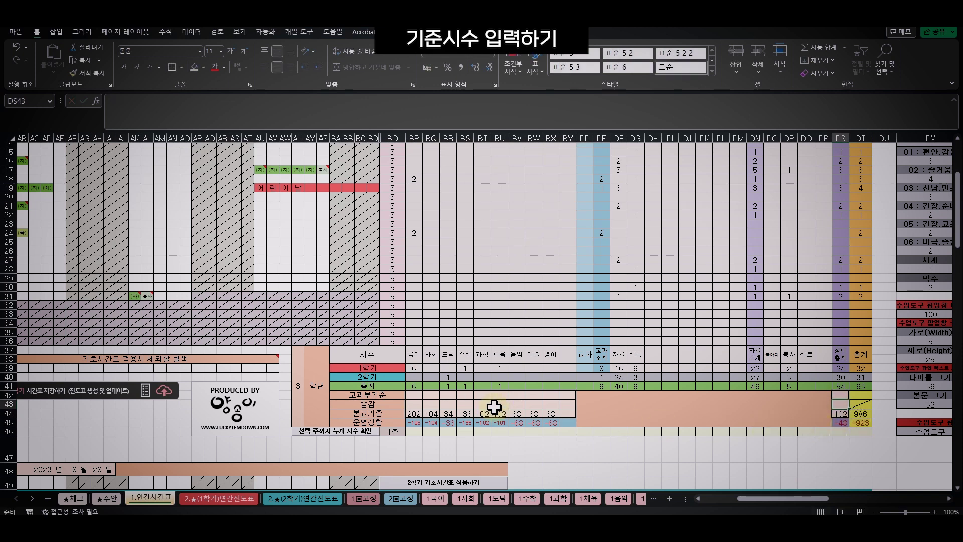
pyautogui.click(863, 415)
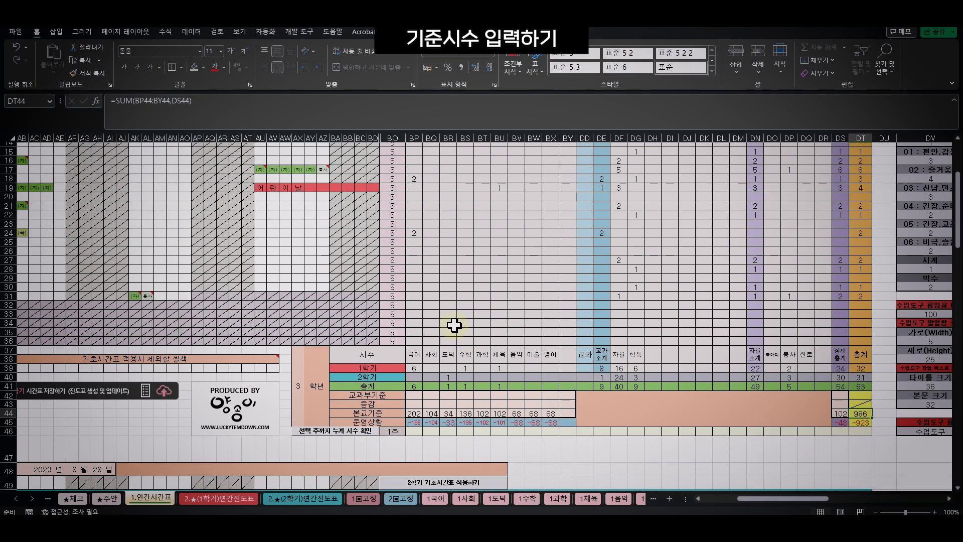
# - Examine the weekly hour counts of 국어, 수학 and 체육 for weeks 3, 9 and 10 in the first-semester table
pyautogui.scroll(3, 457, 241)
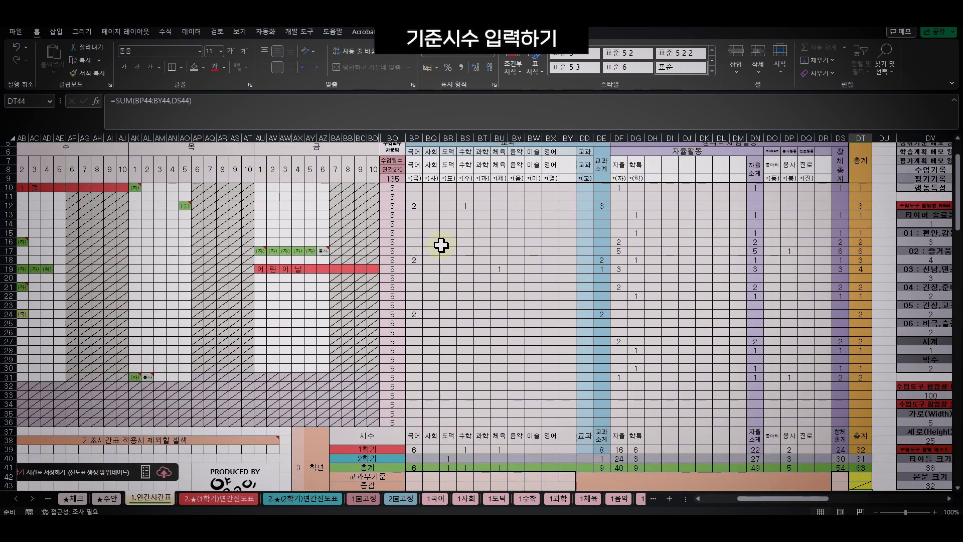
pyautogui.click(415, 207)
pyautogui.click(459, 207)
pyautogui.click(416, 262)
pyautogui.write('2')
pyautogui.click(497, 269)
pyautogui.write('1')
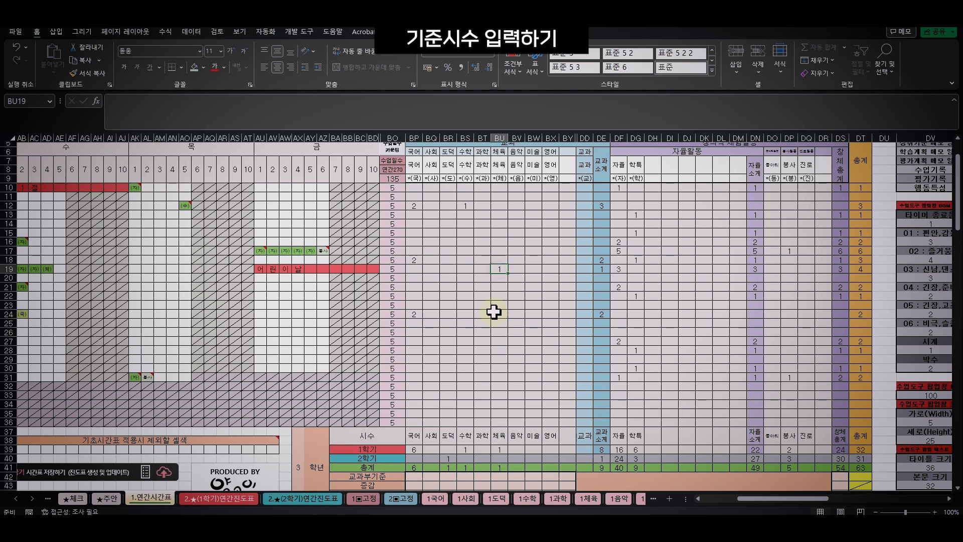
# - Review the 운영상황 figures in row 45 for all subjects from 국어 to 영어
pyautogui.scroll(-2, 493, 311)
pyautogui.moveTo(420, 449); pyautogui.dragTo(555, 452)
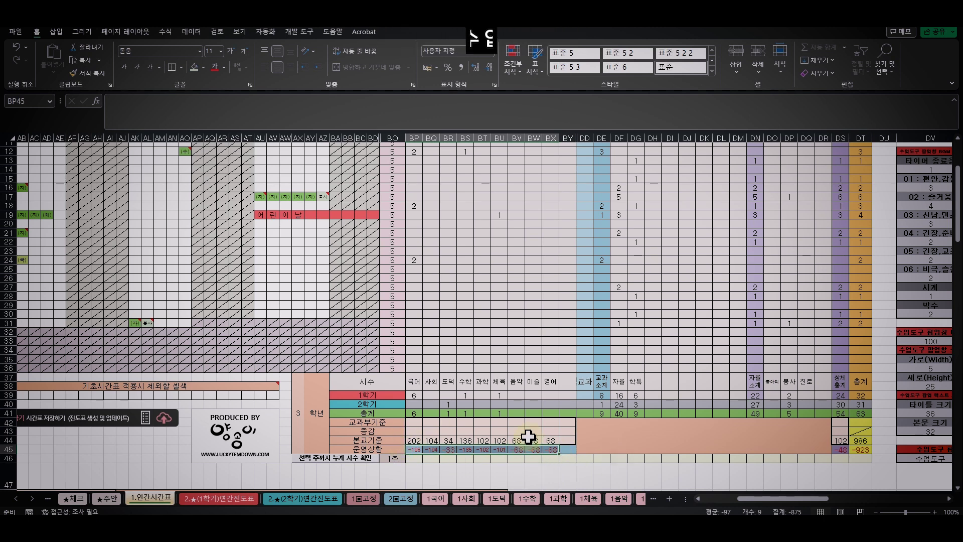
pyautogui.click(533, 359)
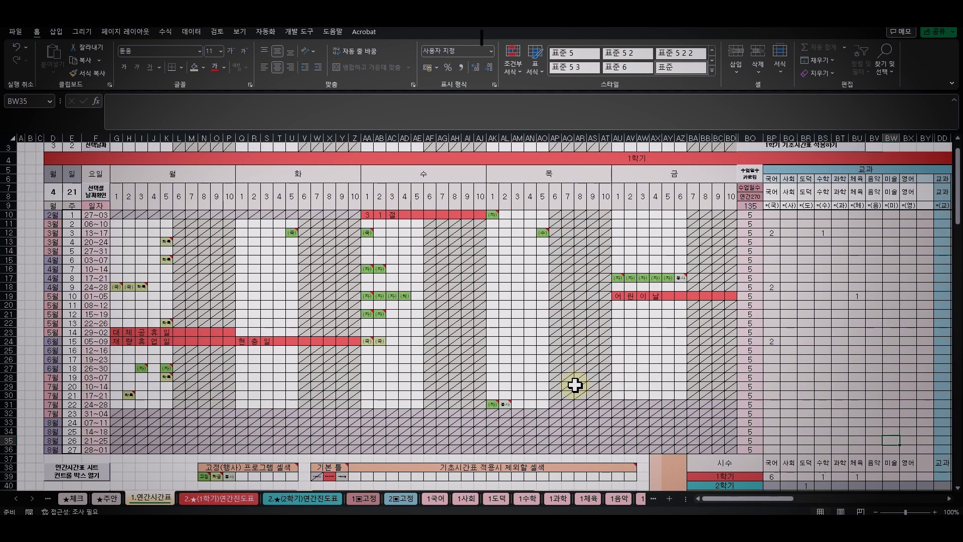
# - Paste the weekly basic timetable of subjects for Monday to Friday into row 3, starting at cell G3
pyautogui.scroll(1, 575, 390)
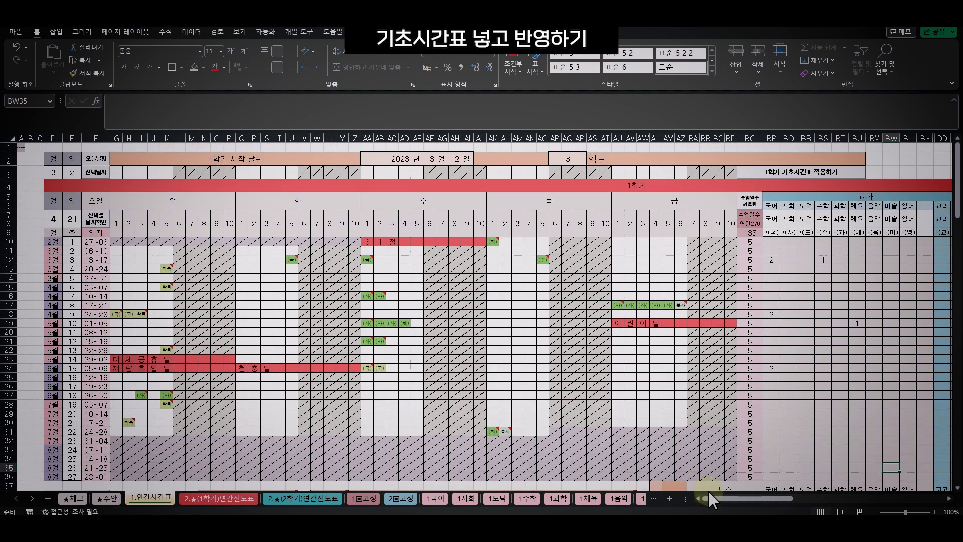
pyautogui.moveTo(116, 174); pyautogui.dragTo(727, 172)
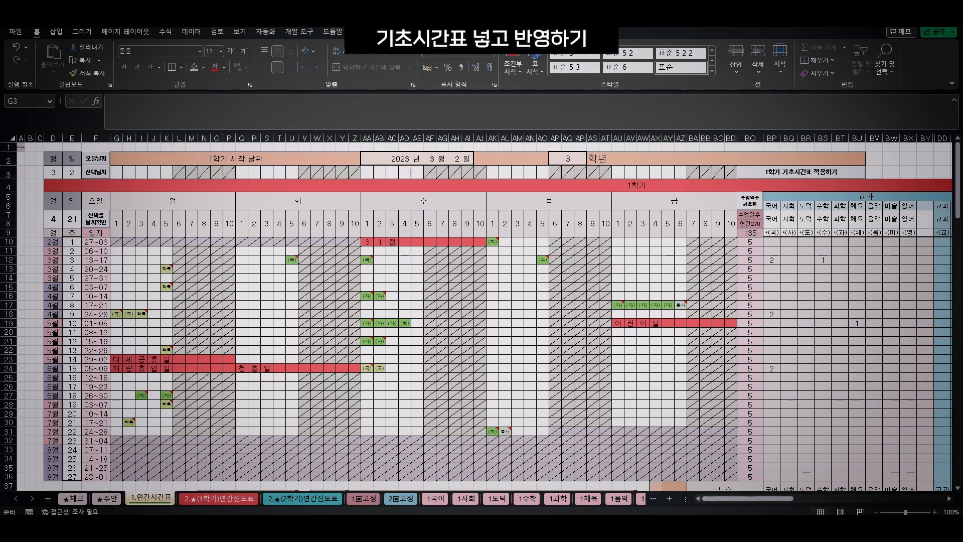
pyautogui.hotkey('ctrl', 'c')
pyautogui.hotkey('ctrl', 'v')
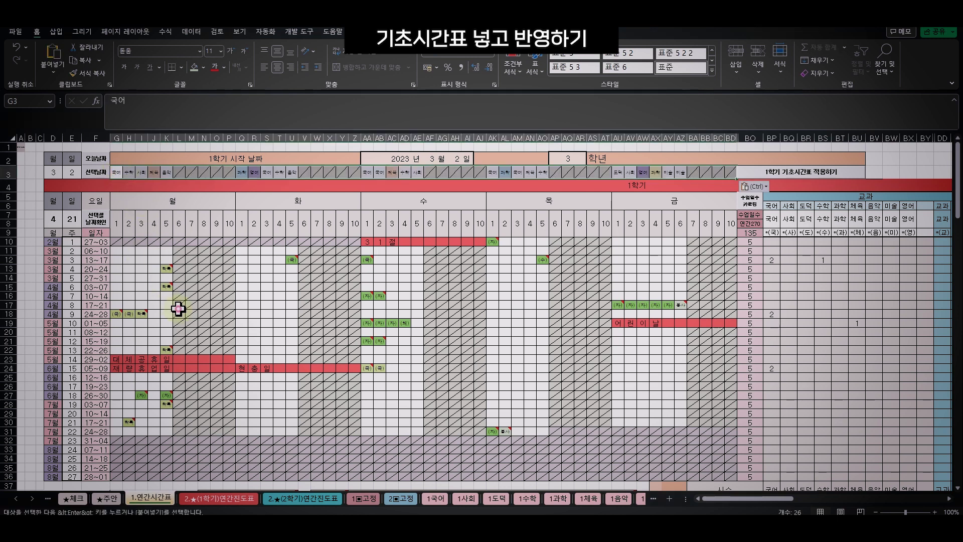
# - Examine the color-coded 체육, 과학 and 영어 lessons in the basic timetable in row 3
pyautogui.click(176, 276)
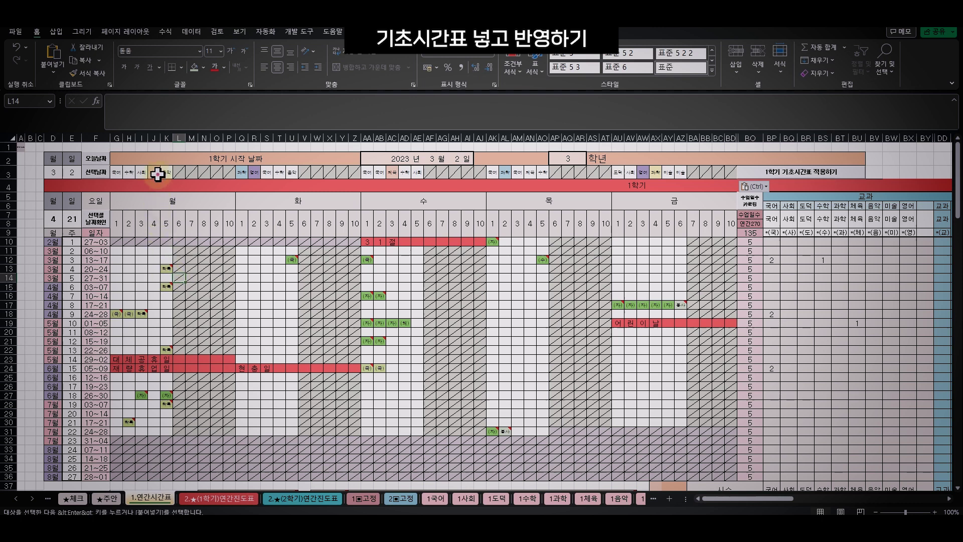
pyautogui.click(241, 172)
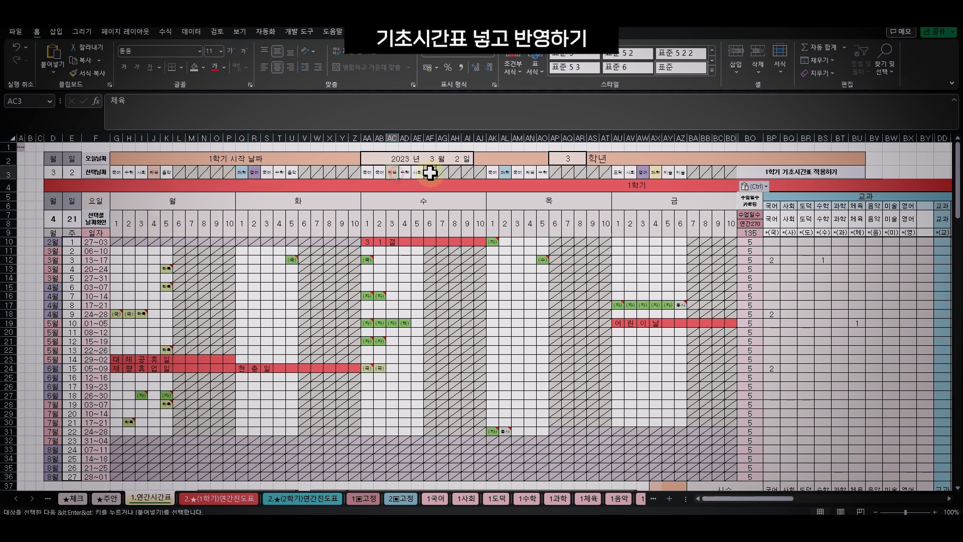
pyautogui.click(505, 172)
pyautogui.click(656, 172)
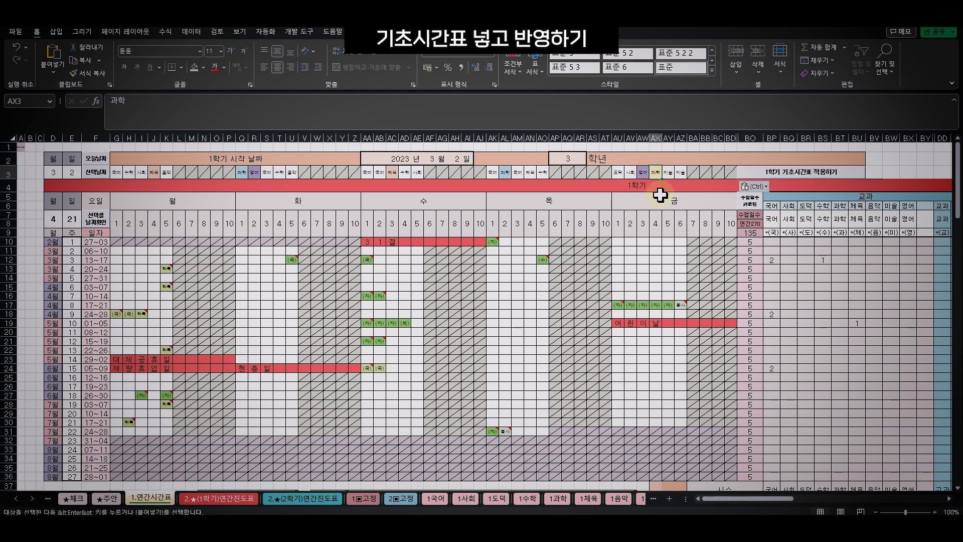
pyautogui.click(252, 172)
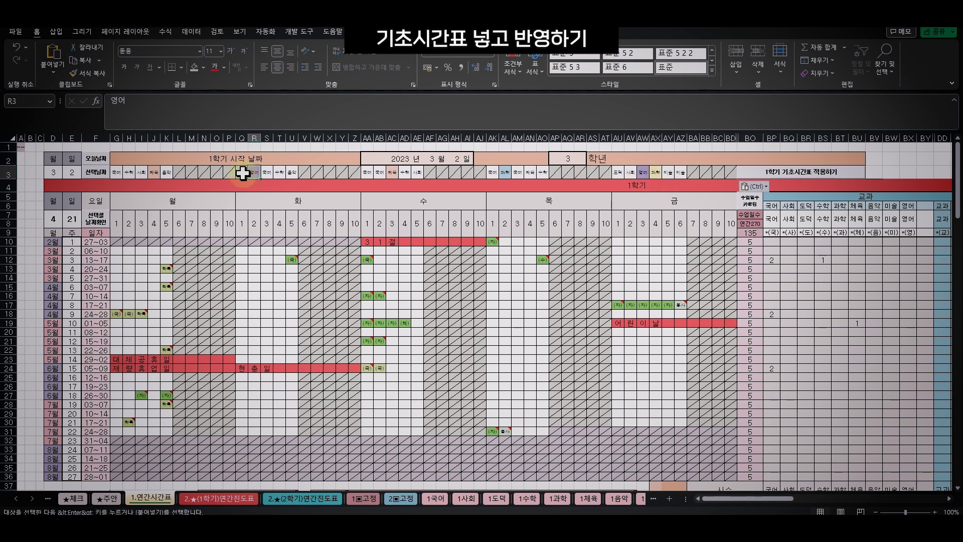
pyautogui.hotkey('ctrl', 'v')
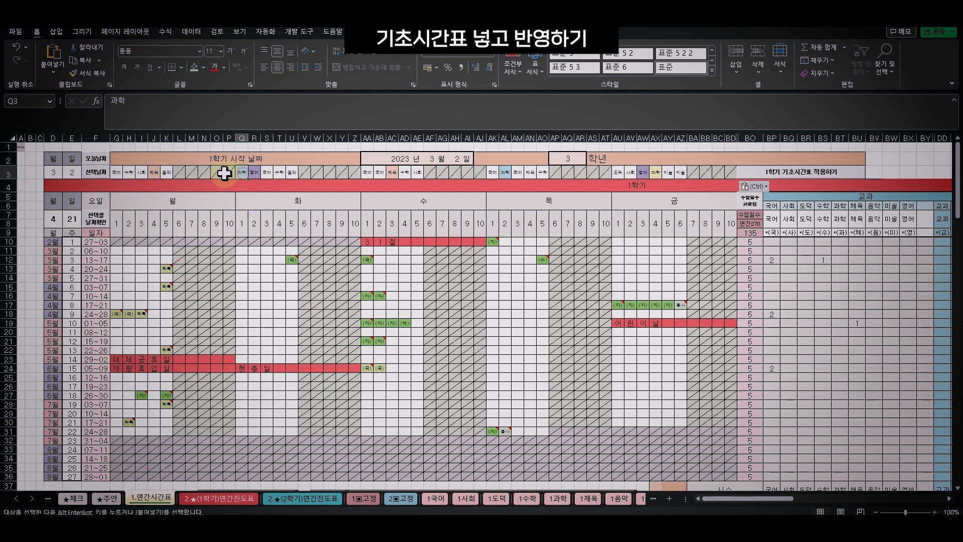
pyautogui.click(154, 172)
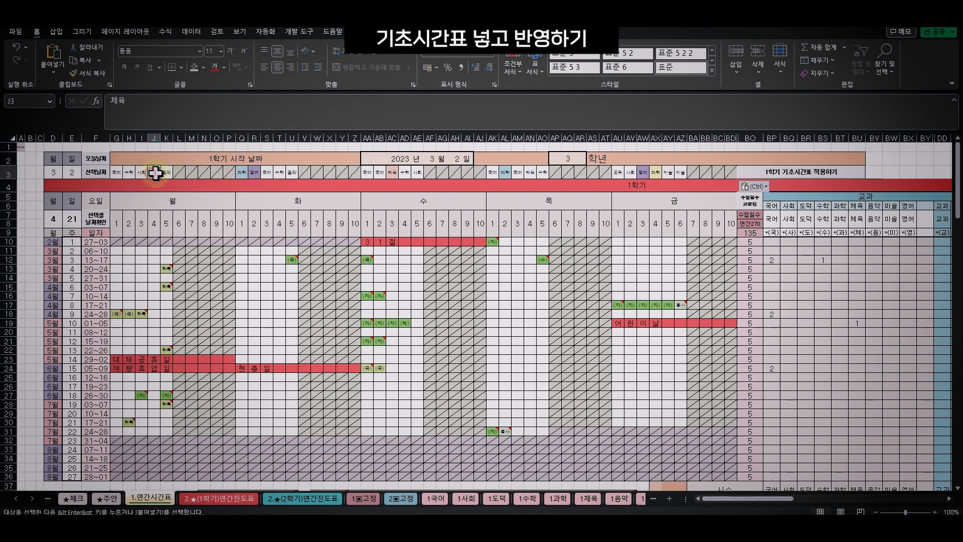
pyautogui.click(279, 302)
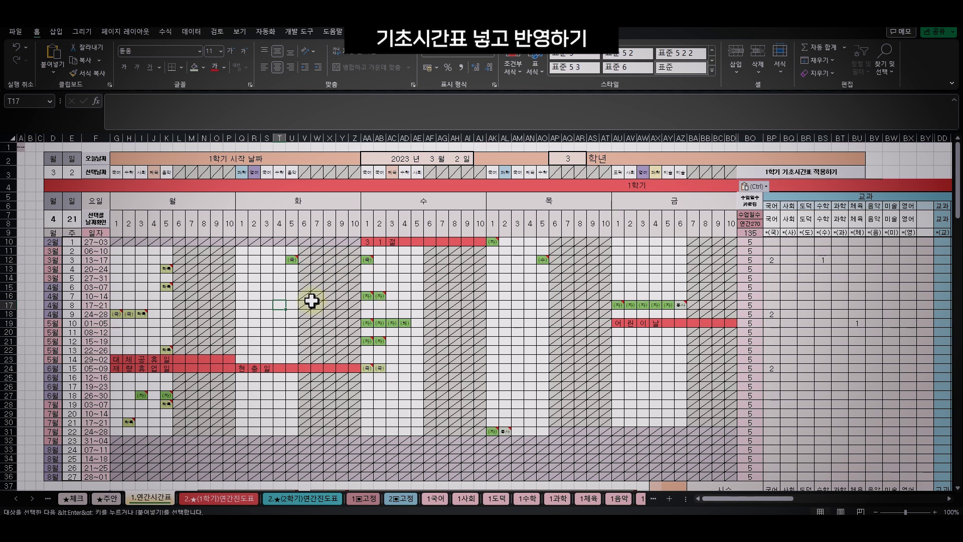
# - Apply the first-semester basic timetable to the range G10:BB35 and accept the confirmation
pyautogui.moveTo(117, 241); pyautogui.dragTo(707, 469)
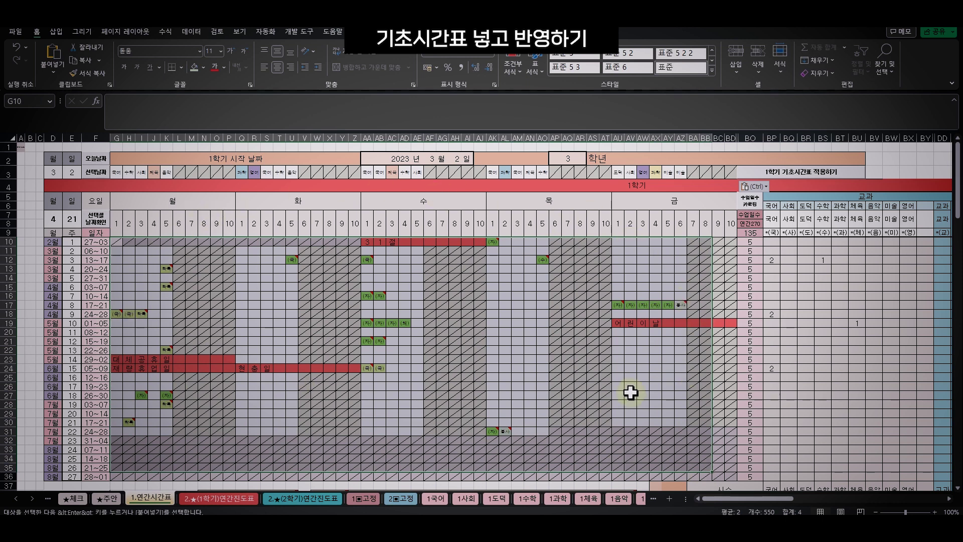
pyautogui.click(800, 183)
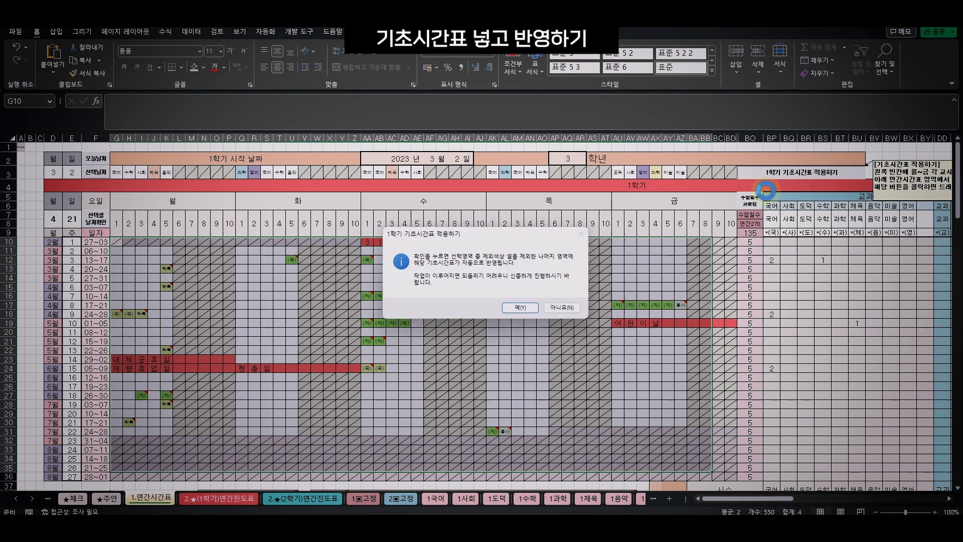
pyautogui.click(529, 308)
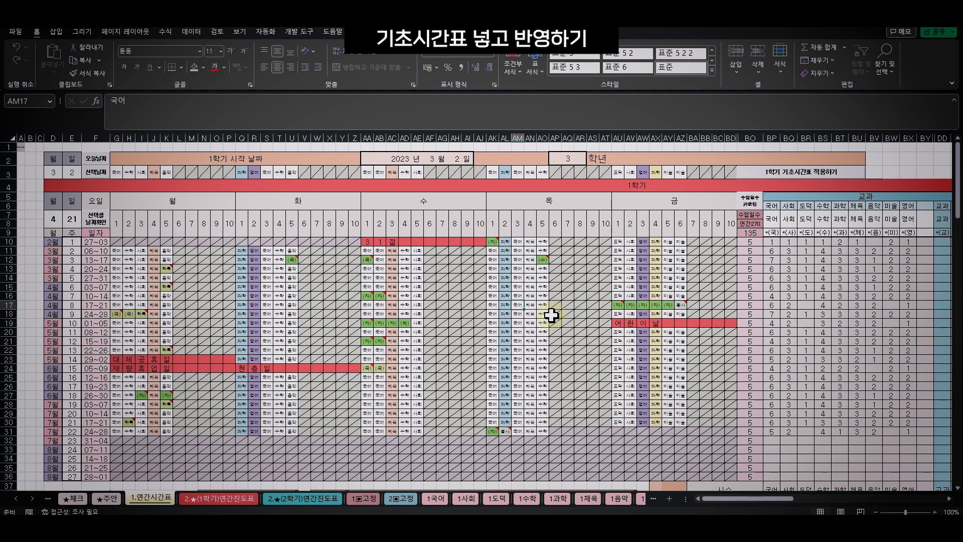
# - Examine the filled first-semester timetable and its subject hours, including the Thursday first-period cells AK17:AK22
pyautogui.scroll(-3, 551, 314)
pyautogui.click(442, 359)
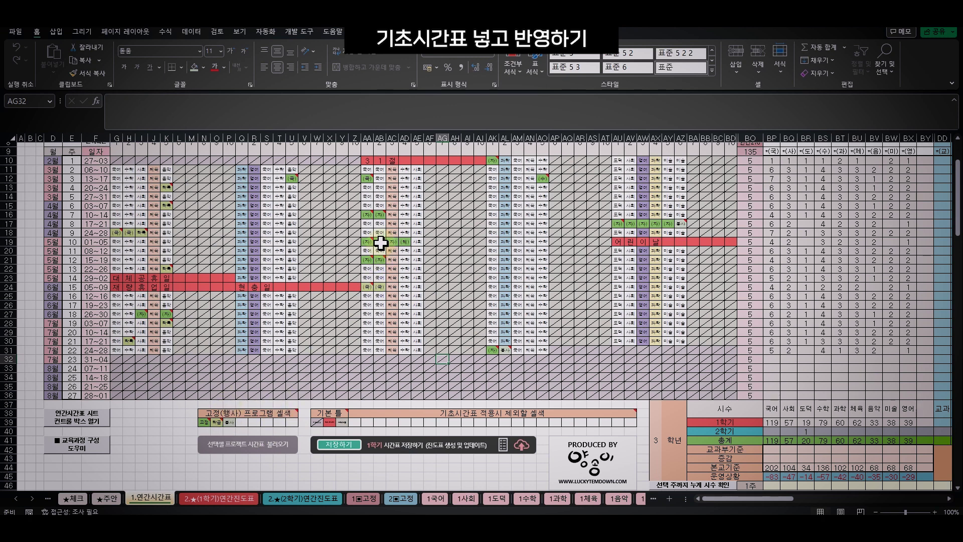
pyautogui.click(354, 350)
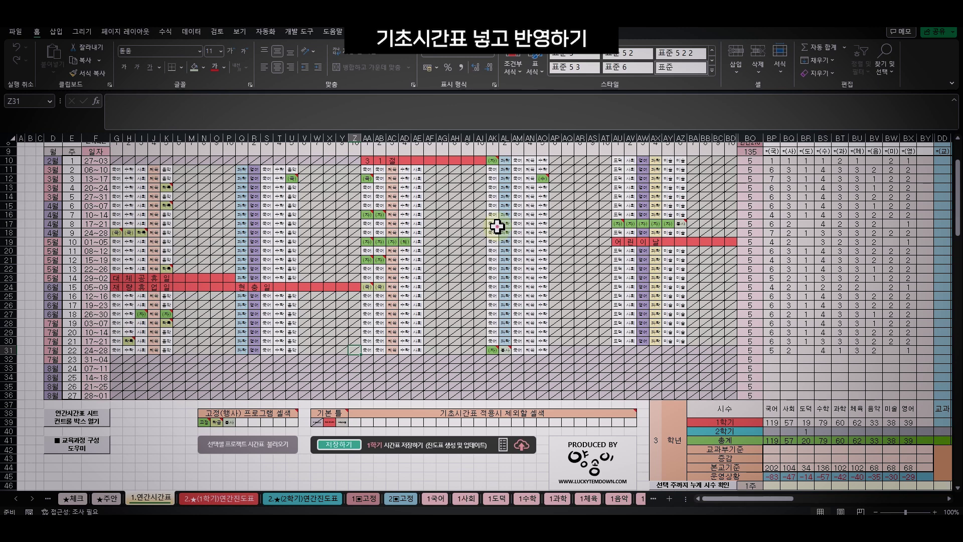
pyautogui.moveTo(497, 227); pyautogui.dragTo(492, 269)
pyautogui.scroll(2, 610, 308)
pyautogui.scroll(1, 577, 186)
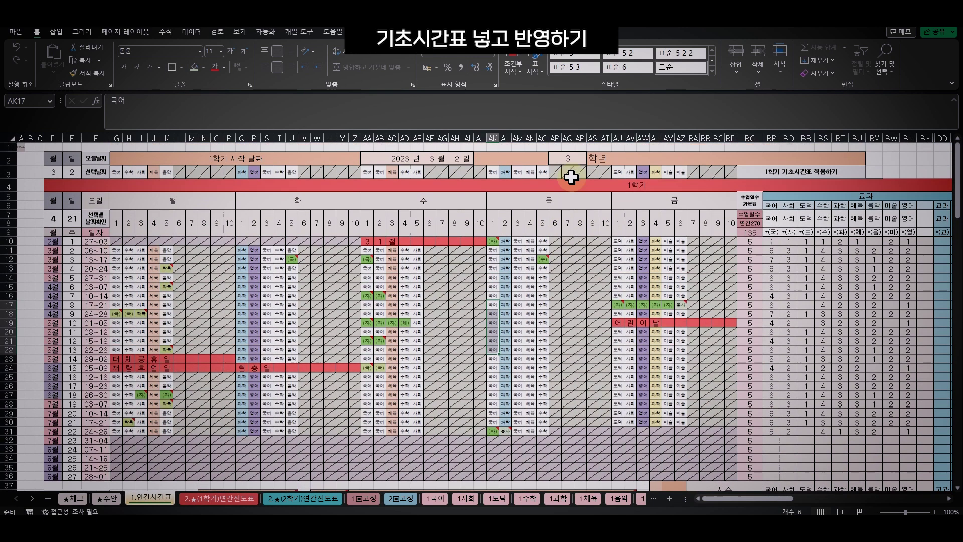
# - Paste the 동아리 cell into Thursday's first period for weeks 6 to 15 (AK15:AK24) and check the filled cells
pyautogui.scroll(-2, 472, 330)
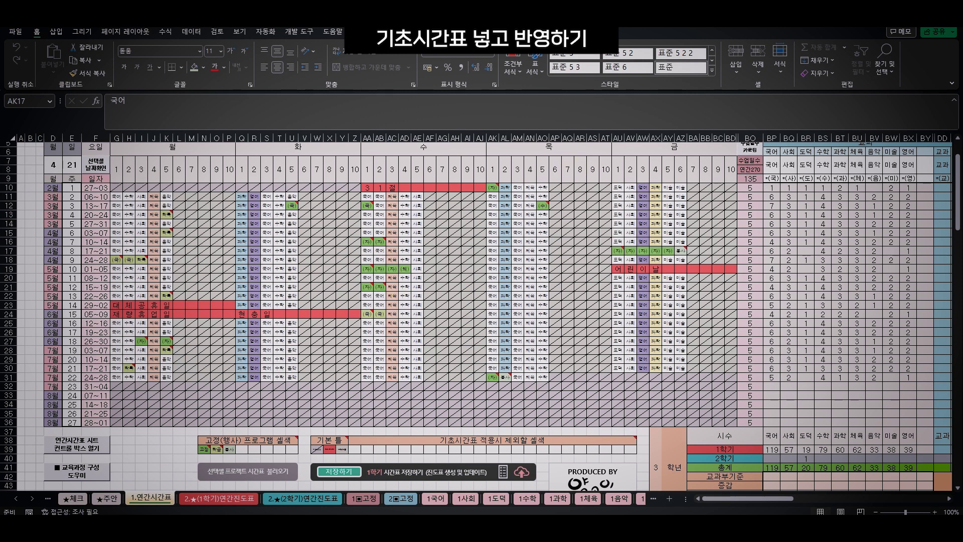
pyautogui.hotkey('ctrl', 'c')
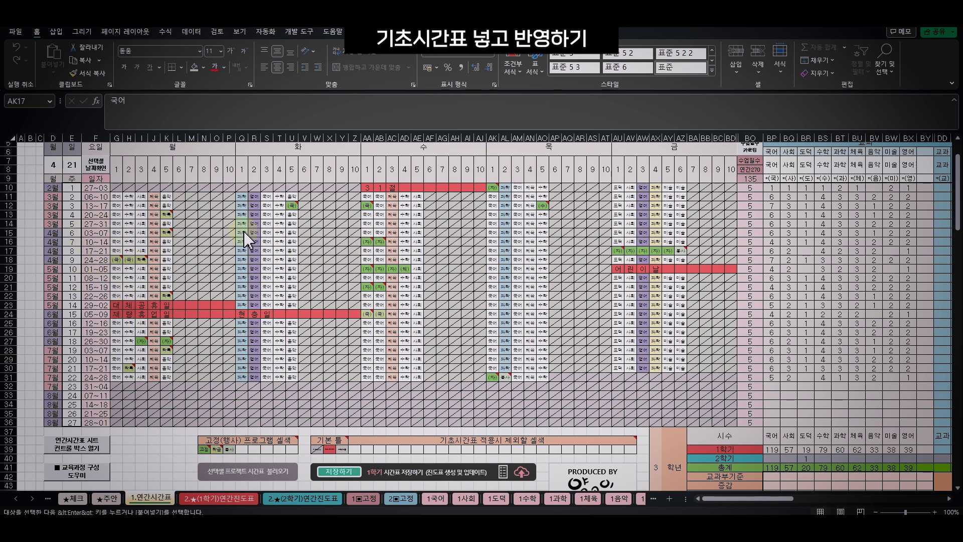
pyautogui.click(491, 232)
pyautogui.hotkey('ctrl', 'v')
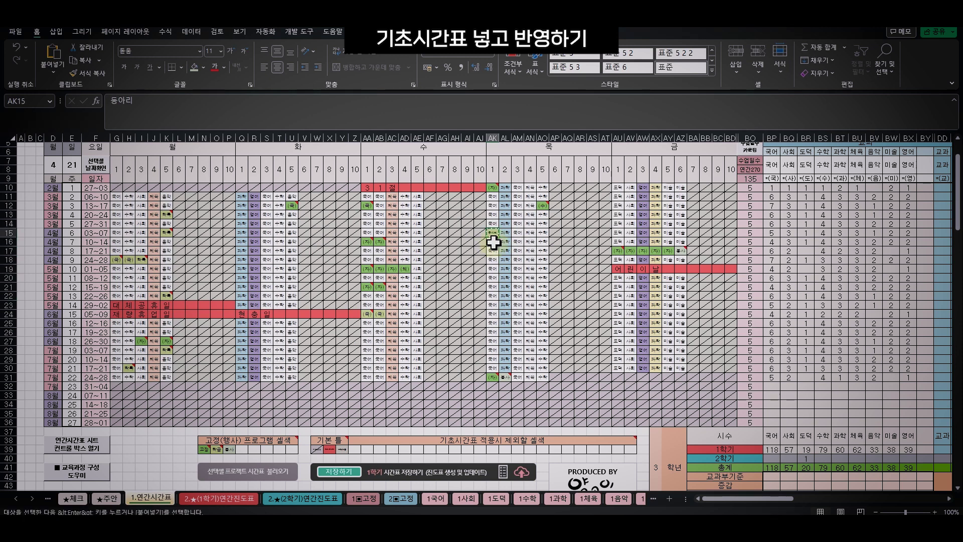
pyautogui.moveTo(494, 241); pyautogui.dragTo(493, 315)
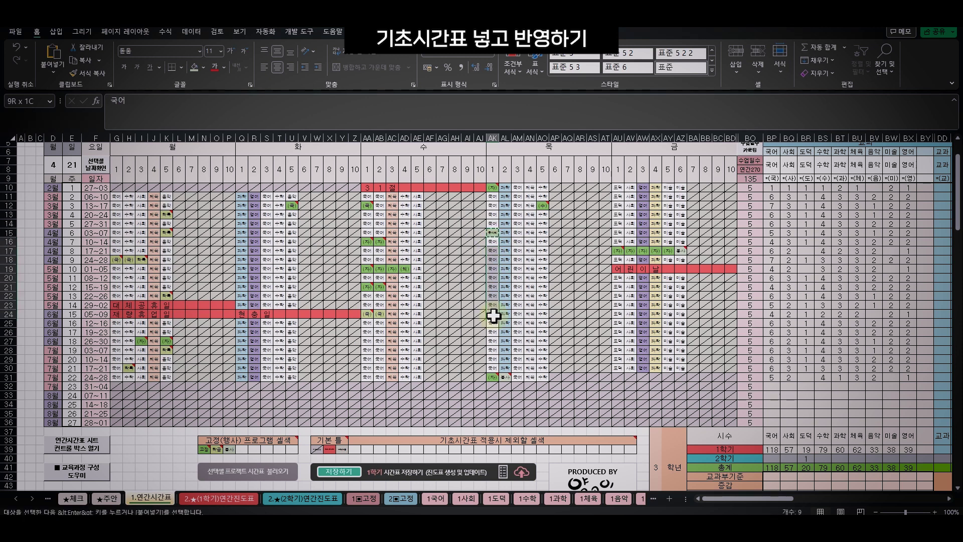
pyautogui.hotkey('ctrl', 'v')
pyautogui.click(530, 294)
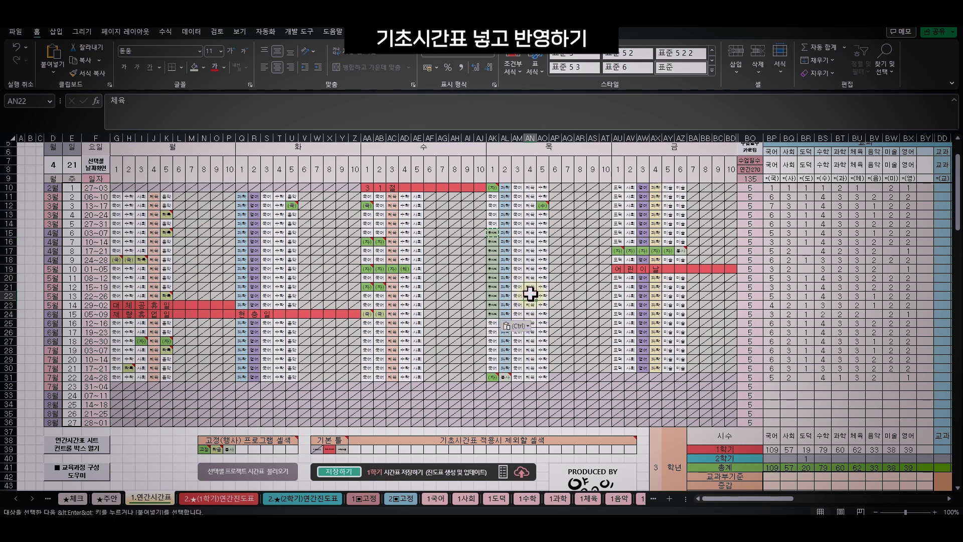
pyautogui.press('Escape')
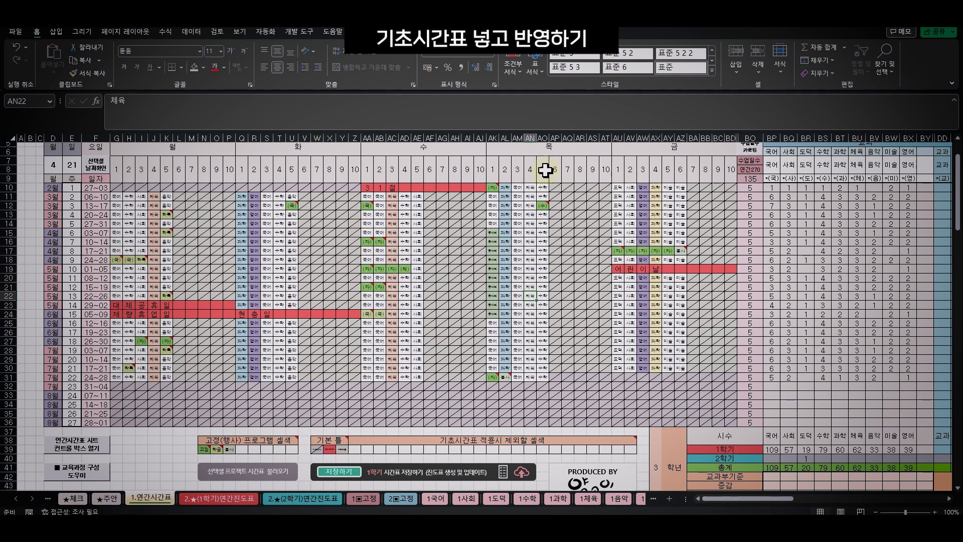
pyautogui.click(543, 271)
pyautogui.click(490, 233)
pyautogui.click(493, 278)
pyautogui.click(493, 314)
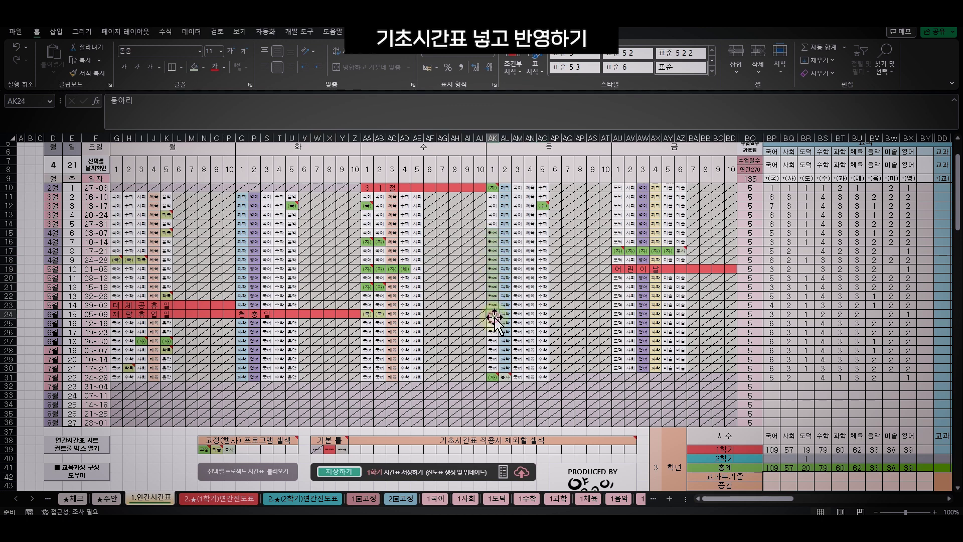
# - Copy the 동아리 cell AK15 into Z39 to add its color to the 기초시간표 적용시 제외할 셀색 list
pyautogui.scroll(-3, 516, 321)
pyautogui.scroll(2, 517, 323)
pyautogui.click(538, 260)
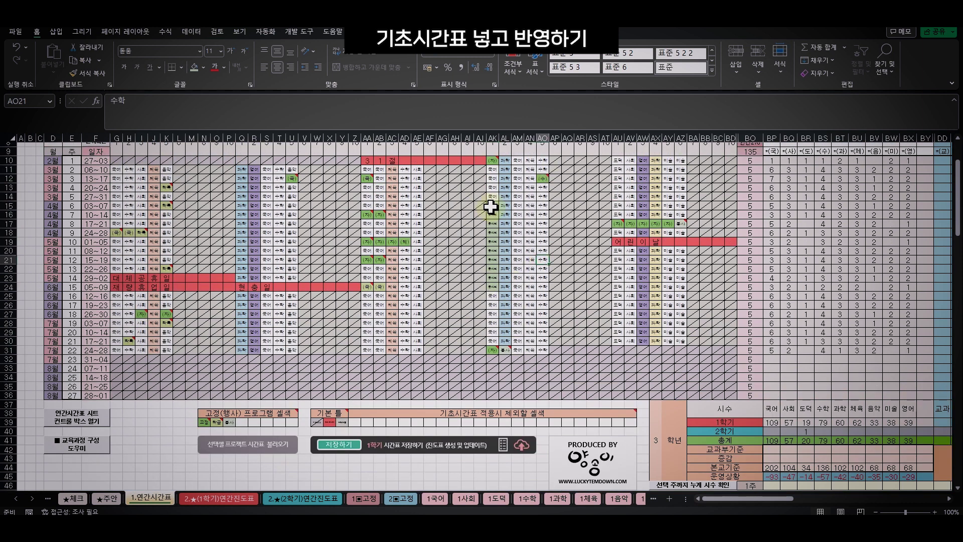
pyautogui.click(493, 207)
pyautogui.hotkey('ctrl', 'c')
pyautogui.click(355, 422)
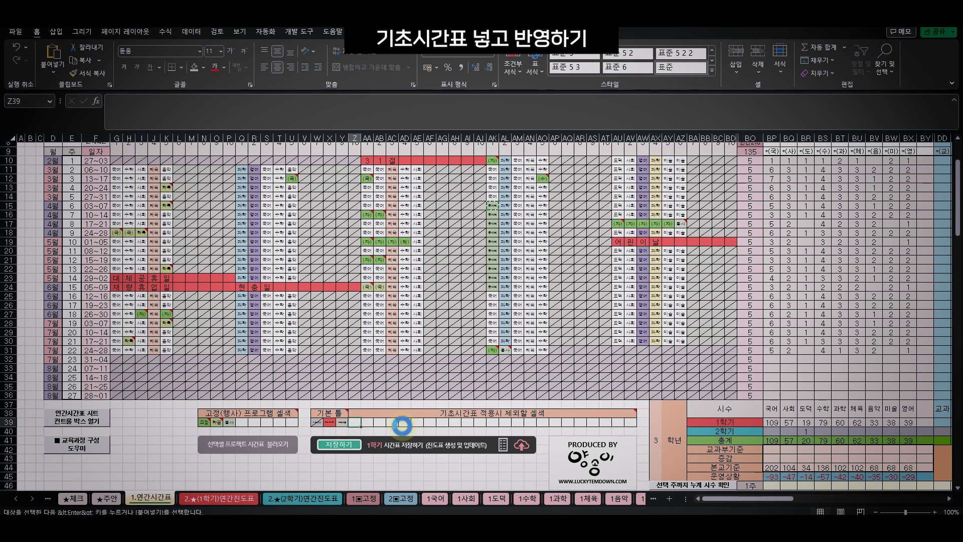
pyautogui.press('Return')
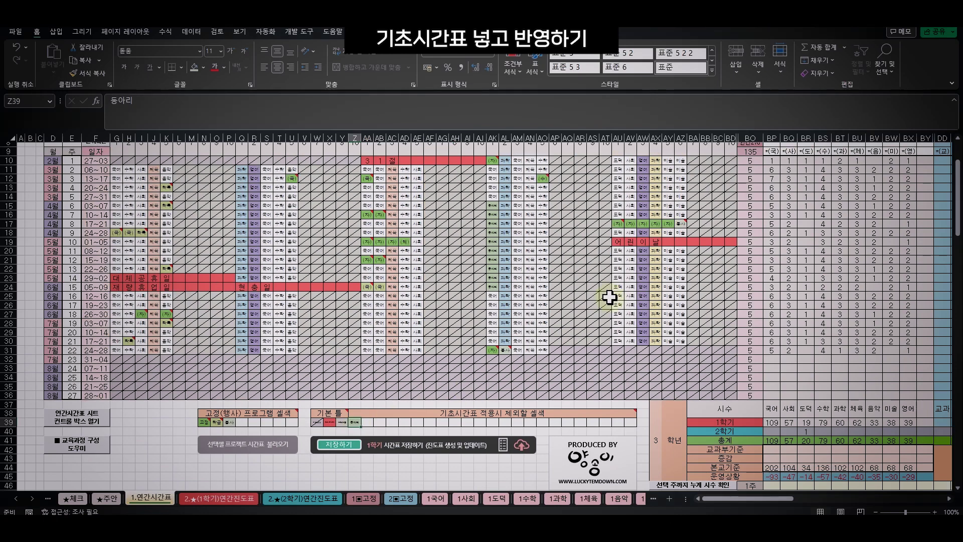
# - Examine the 동아리 cells AK15:AK24 against the basic timetable row, its apply control and the excluded cell colors in row 39
pyautogui.moveTo(493, 188); pyautogui.dragTo(494, 322)
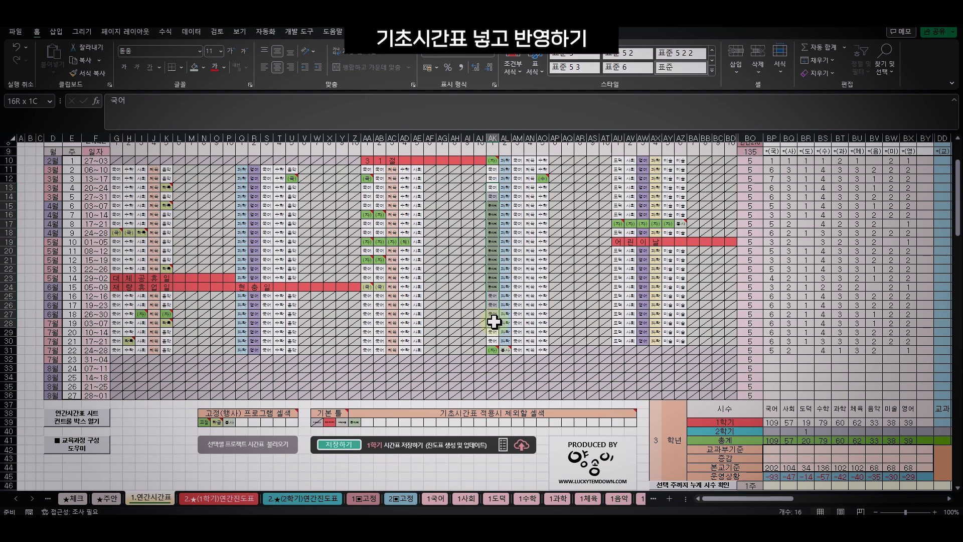
pyautogui.click(541, 296)
pyautogui.scroll(2, 522, 301)
pyautogui.moveTo(494, 262); pyautogui.dragTo(498, 344)
pyautogui.scroll(1, 496, 326)
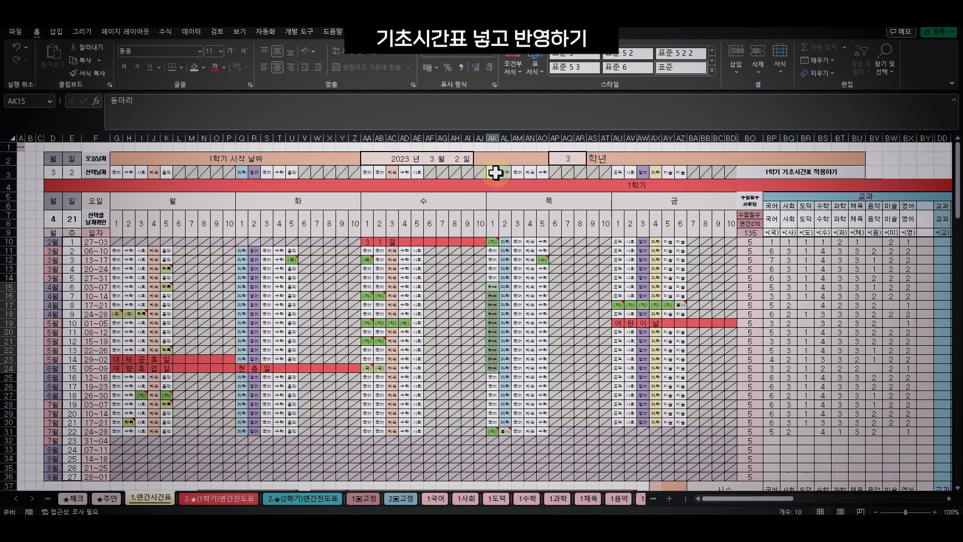
pyautogui.moveTo(791, 172)
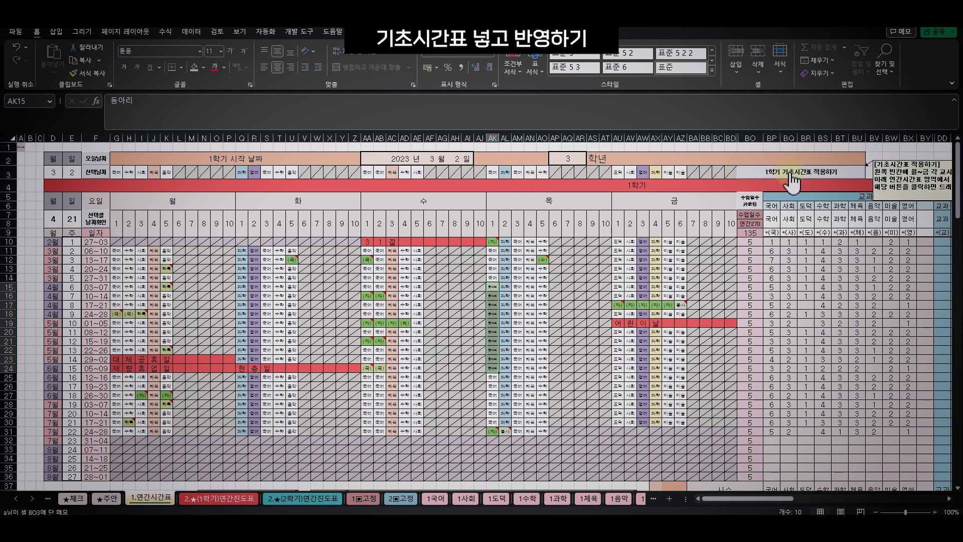
pyautogui.moveTo(490, 296); pyautogui.dragTo(492, 368)
pyautogui.moveTo(491, 370); pyautogui.dragTo(492, 370)
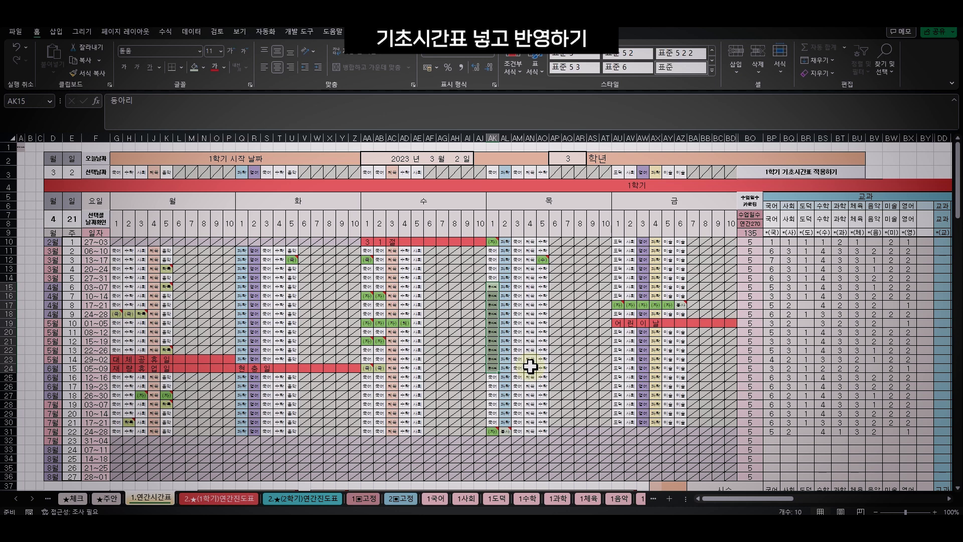
pyautogui.scroll(-3, 531, 367)
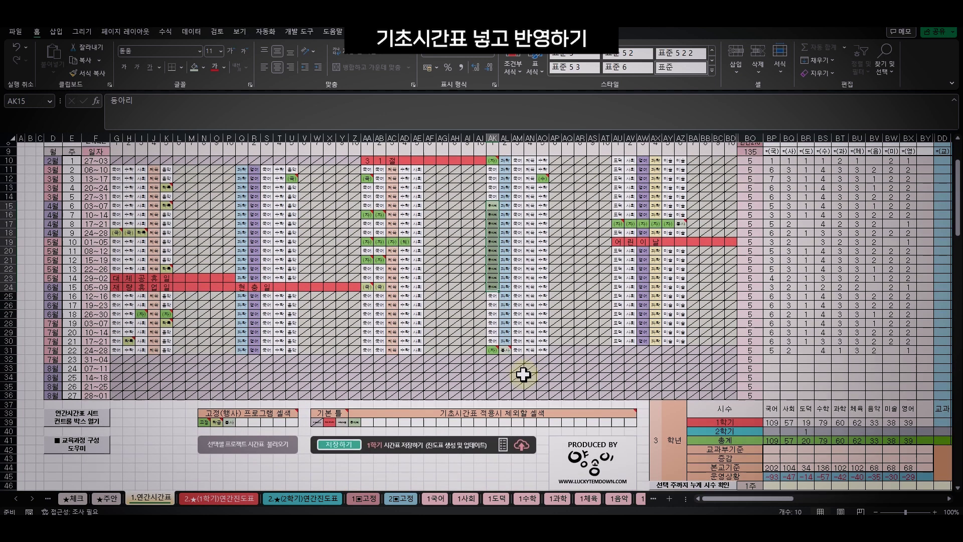
pyautogui.click(367, 422)
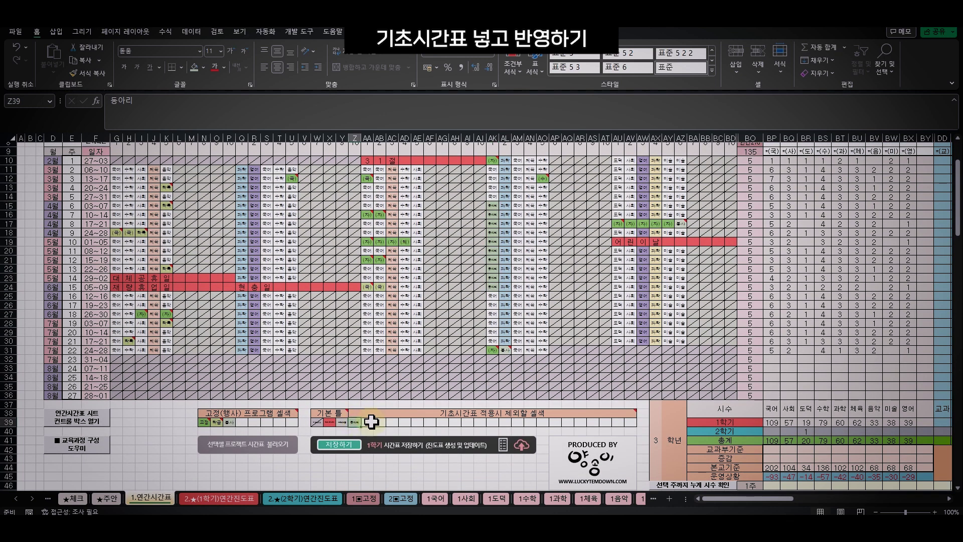
pyautogui.click(406, 421)
pyautogui.click(501, 293)
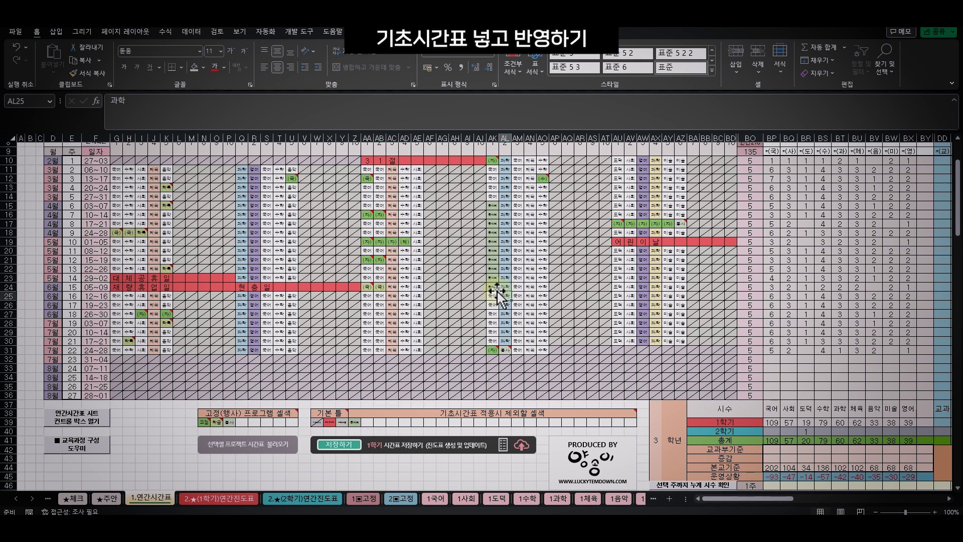
# - Copy the 동아리 cell Z39 into Z85 to add its color to the second semester's excluded cell colors
pyautogui.scroll(-8, 500, 289)
pyautogui.scroll(-5, 500, 289)
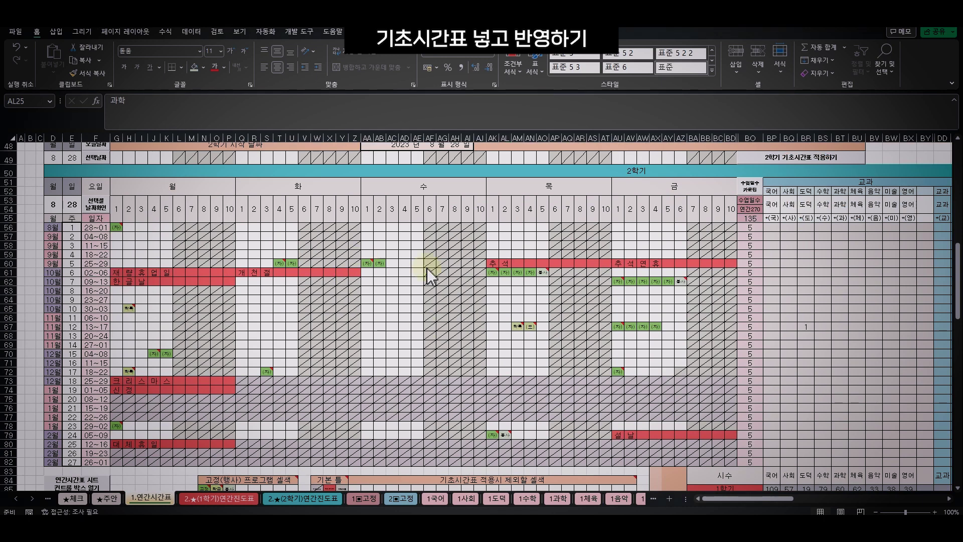
pyautogui.scroll(4, 441, 232)
pyautogui.click(358, 174)
pyautogui.hotkey('ctrl', 'c')
pyautogui.scroll(-10, 393, 295)
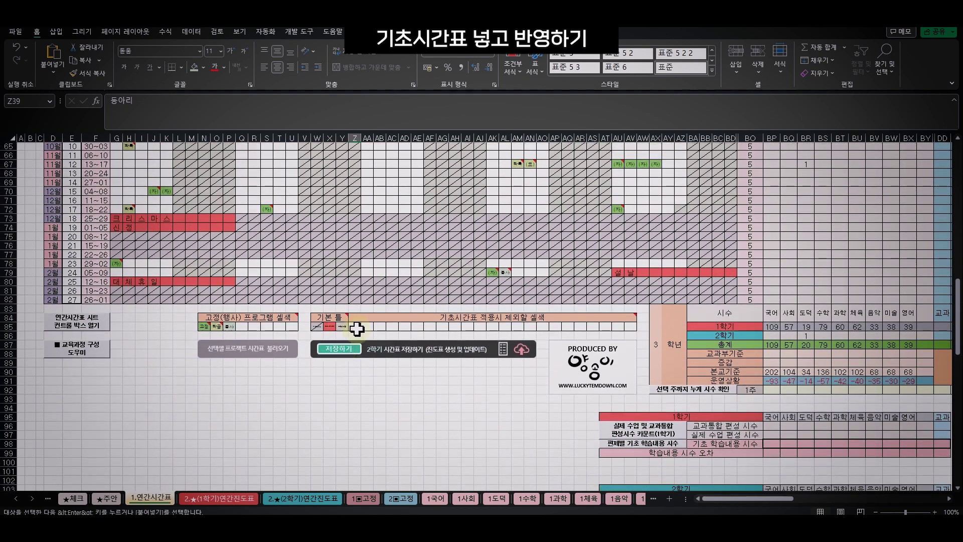
pyautogui.click(355, 327)
pyautogui.hotkey('ctrl', 'v')
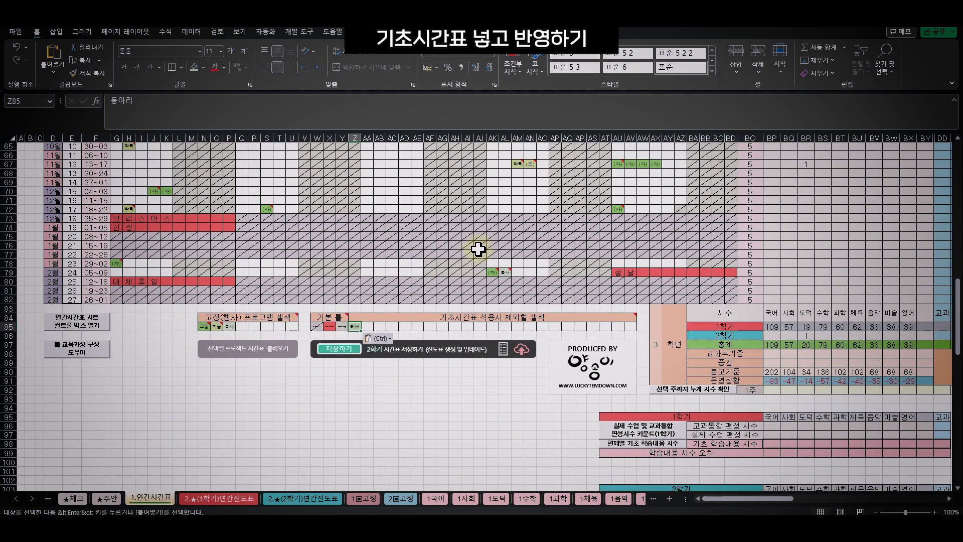
# - Paste the 동아리 cell into Thursday's first period of the second semester for weeks 1 to 4 and 7 to 12 (AK56:AK59, AK62:AK67)
pyautogui.scroll(1, 485, 254)
pyautogui.scroll(2, 494, 264)
pyautogui.scroll(1, 495, 264)
pyautogui.moveTo(491, 174); pyautogui.dragTo(496, 274)
pyautogui.hotkey('ctrl', 'v')
pyautogui.hotkey('ctrl', 'v')
pyautogui.click(495, 273)
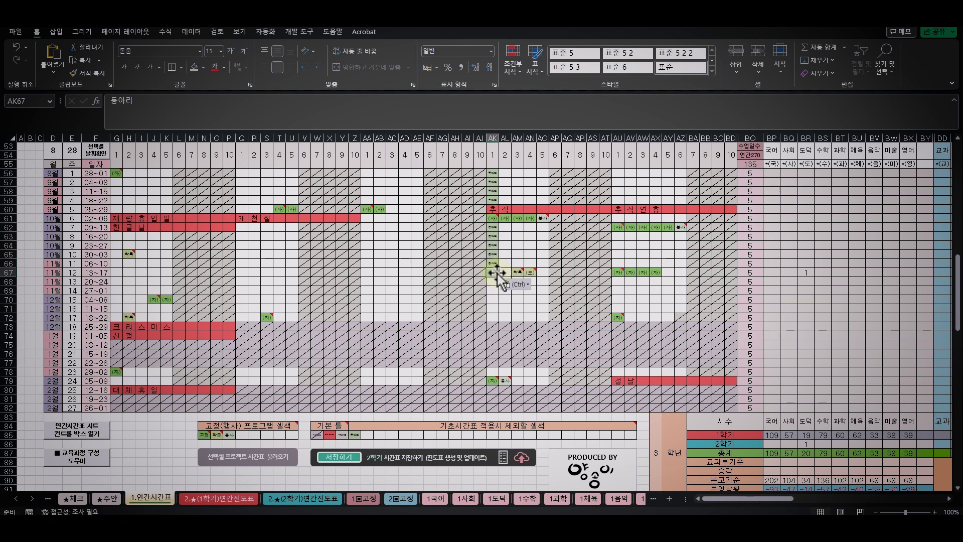
pyautogui.moveTo(531, 250); pyautogui.dragTo(530, 249)
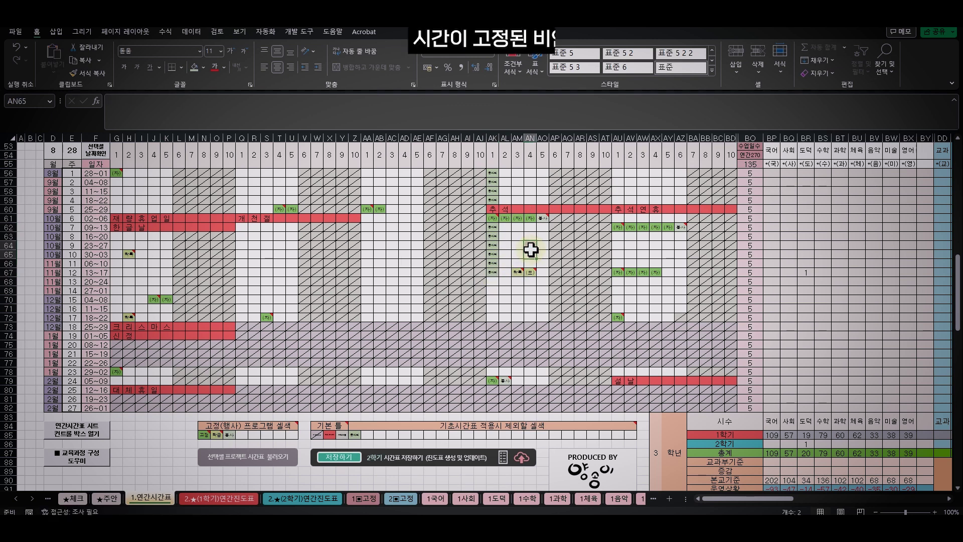
pyautogui.click(531, 247)
# - Examine the recurring 동아리 cells in Thursday's first period of the second semester (AK56:AK59) and first semester (AK15:AK24)
pyautogui.moveTo(492, 174); pyautogui.dragTo(491, 200)
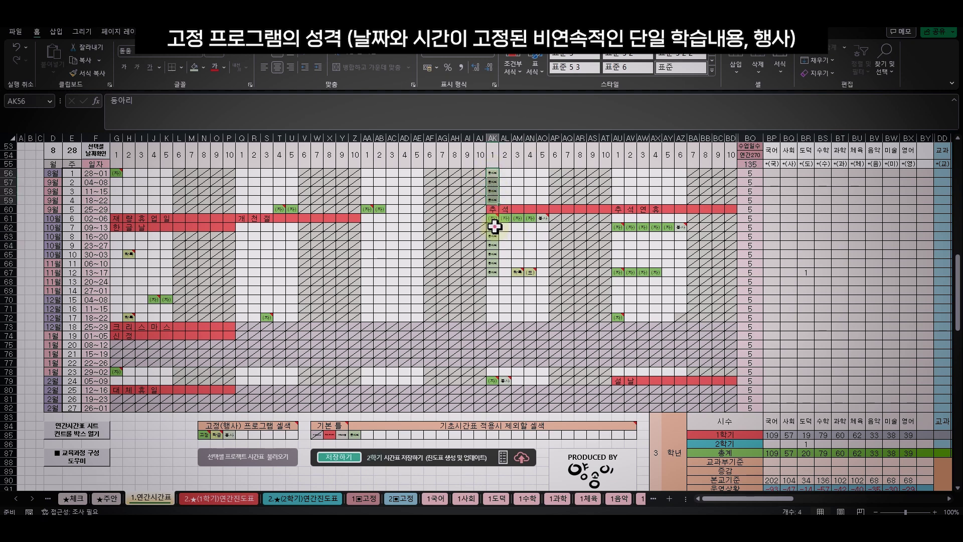
pyautogui.click(517, 253)
pyautogui.scroll(10, 511, 256)
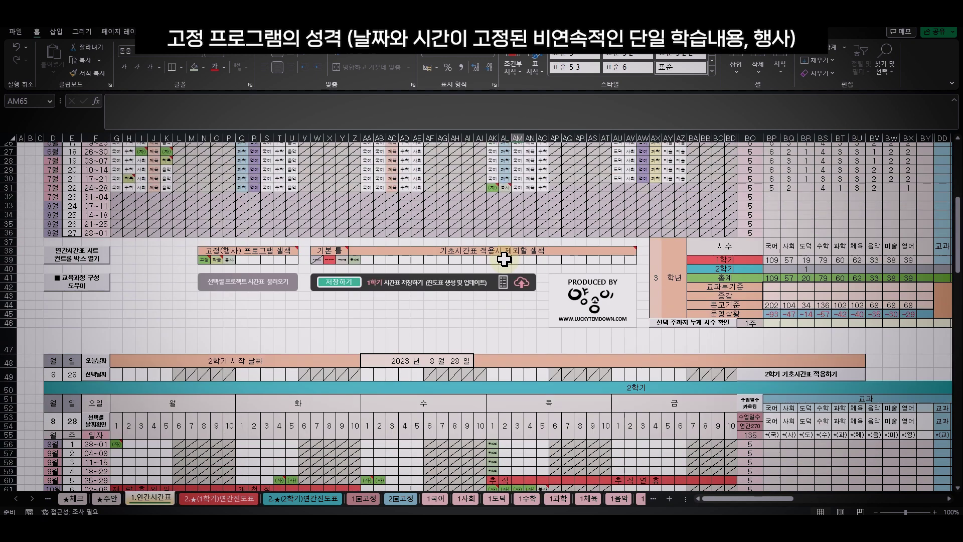
pyautogui.scroll(7, 504, 259)
pyautogui.moveTo(492, 232); pyautogui.dragTo(506, 311)
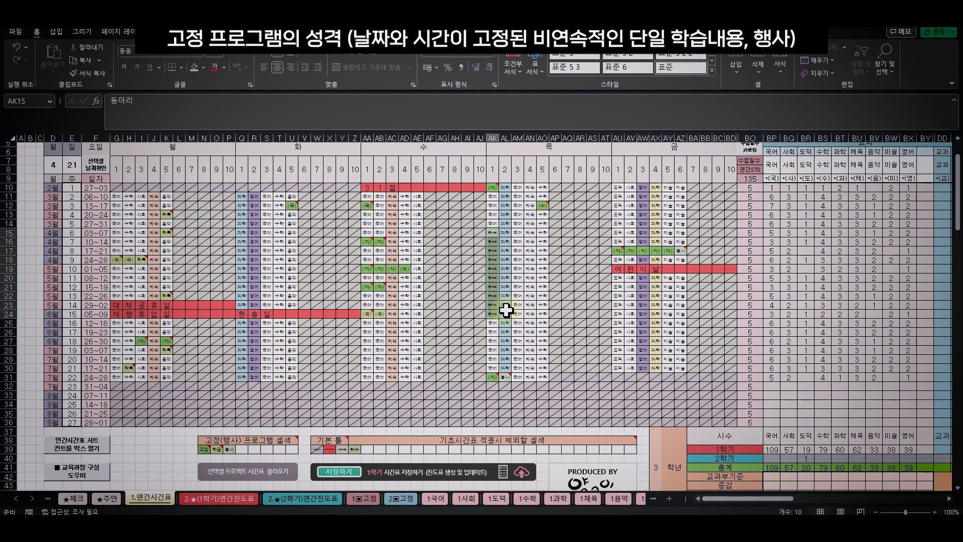
pyautogui.click(517, 305)
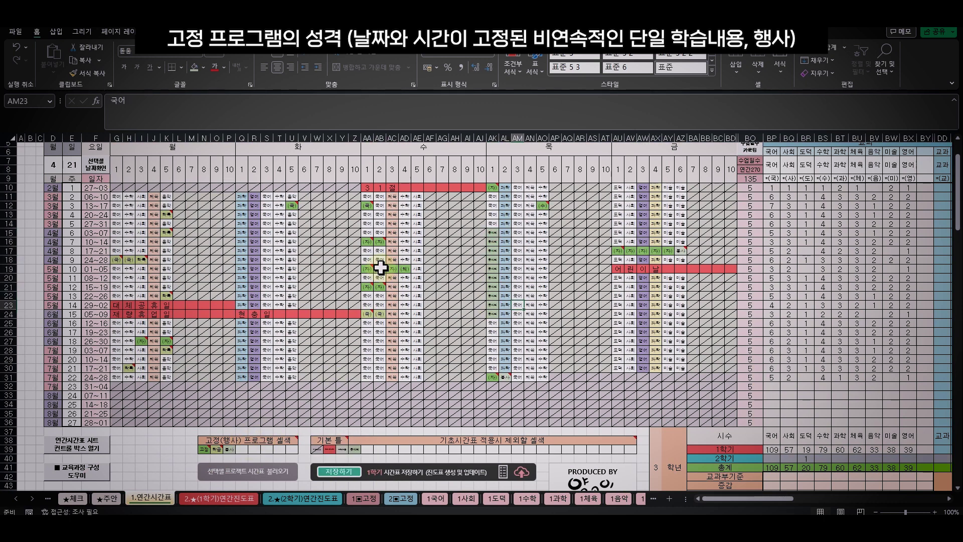
# - Compare the single-date (자) cell AB16 and the fixed program colors in row 39 with the 동아리 cells AK15:AK24
pyautogui.click(378, 241)
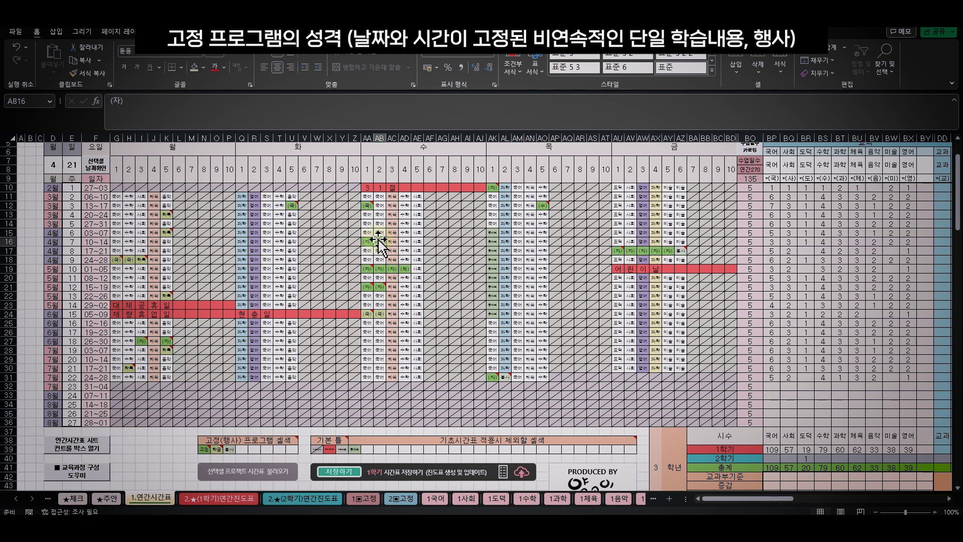
pyautogui.click(494, 243)
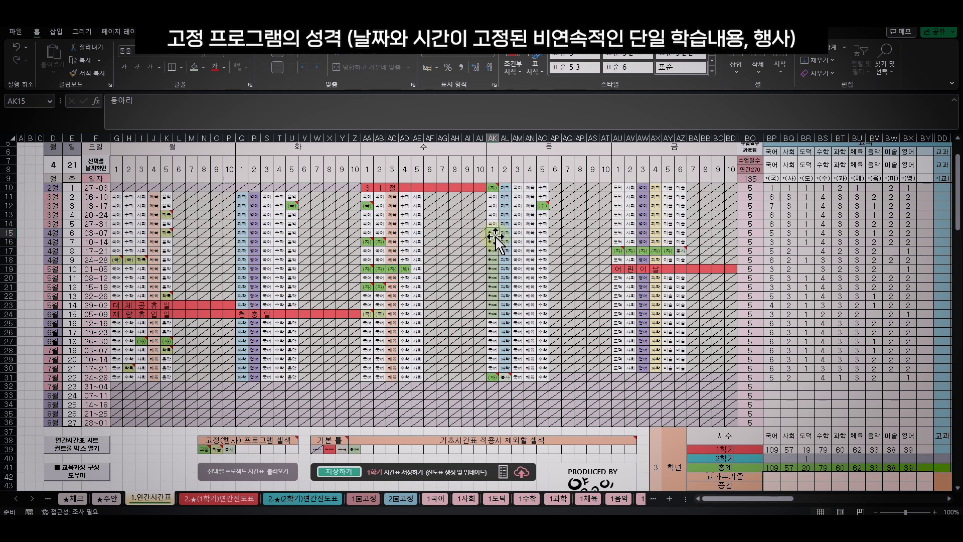
pyautogui.click(493, 235)
pyautogui.click(525, 280)
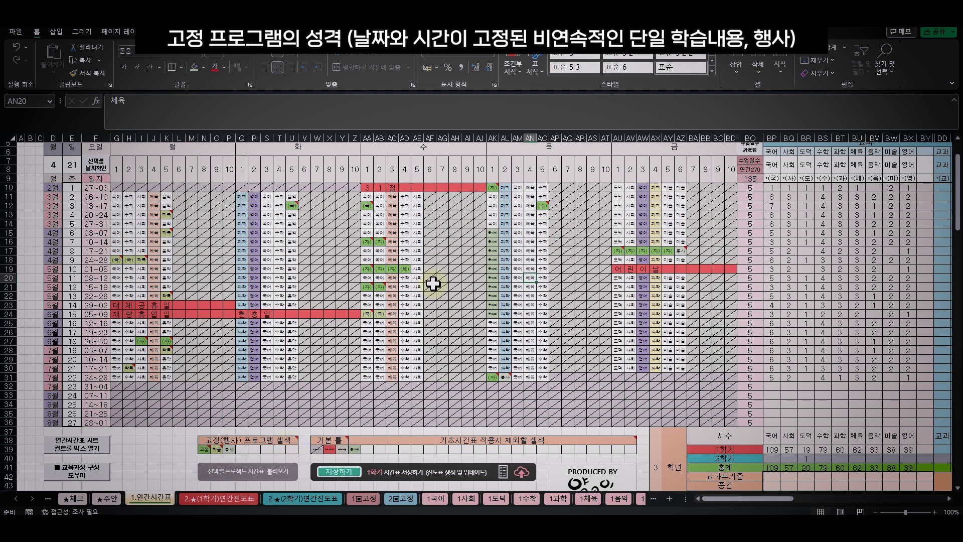
pyautogui.click(532, 250)
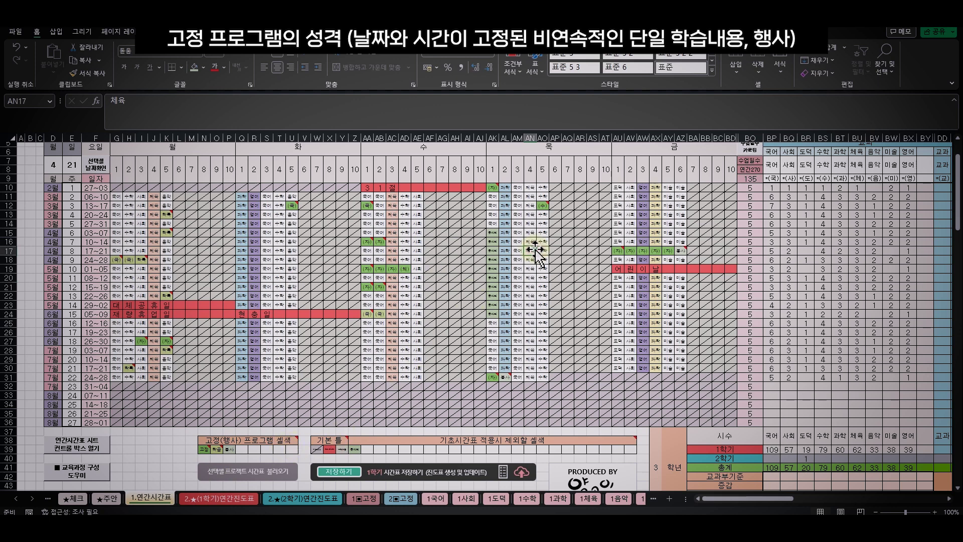
pyautogui.moveTo(204, 449); pyautogui.dragTo(291, 445)
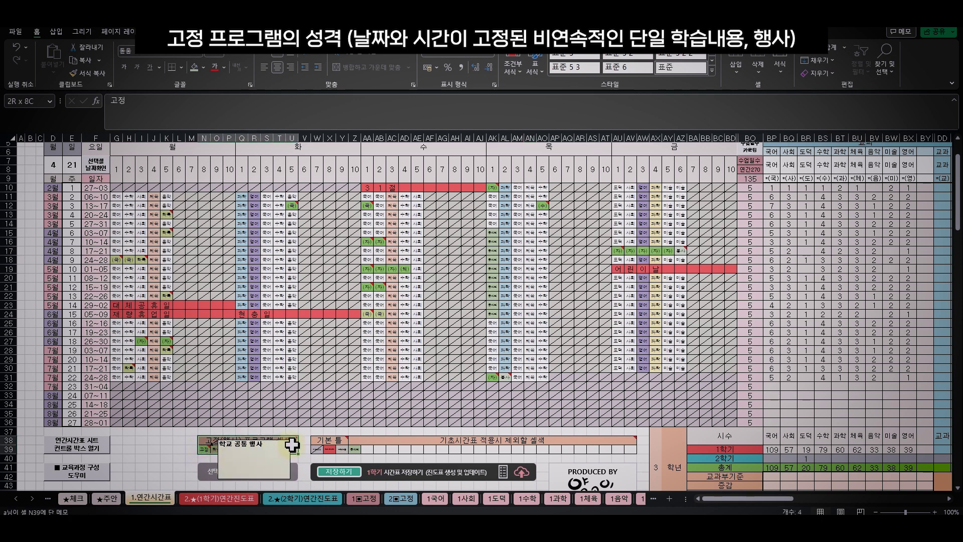
pyautogui.click(468, 313)
pyautogui.moveTo(492, 231); pyautogui.dragTo(493, 314)
pyautogui.click(531, 297)
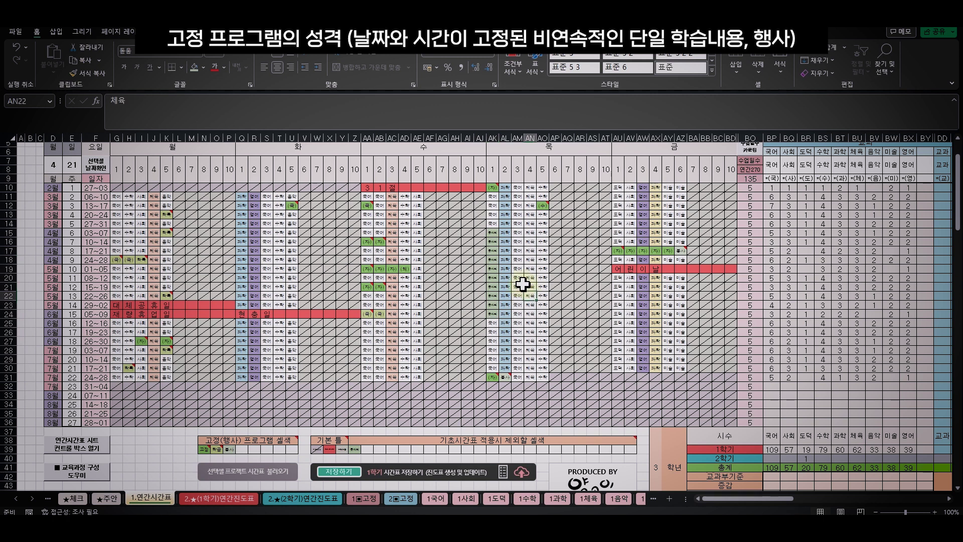
pyautogui.moveTo(494, 233)
pyautogui.mouseDown()
pyautogui.moveTo(495, 296)
pyautogui.moveTo(490, 239)
pyautogui.mouseUp()
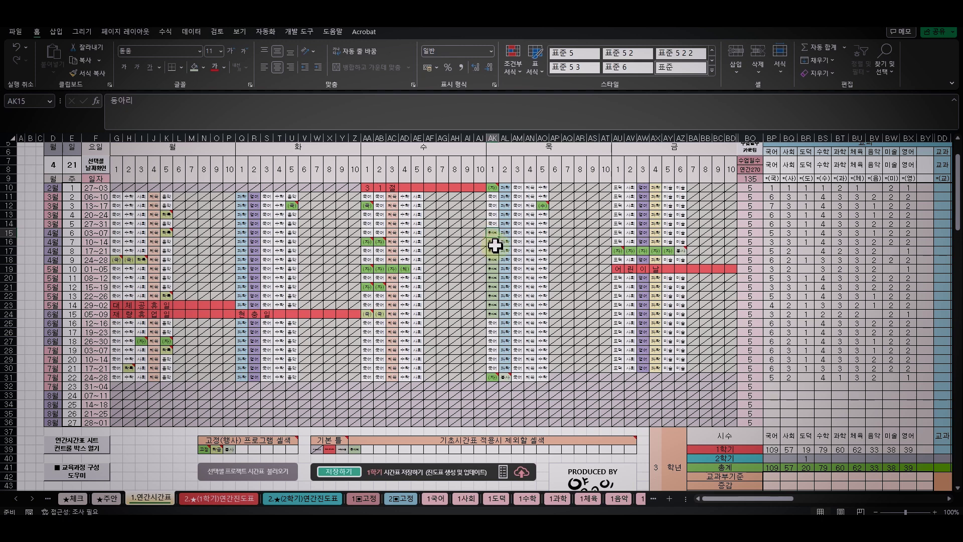
pyautogui.moveTo(497, 231); pyautogui.dragTo(499, 316)
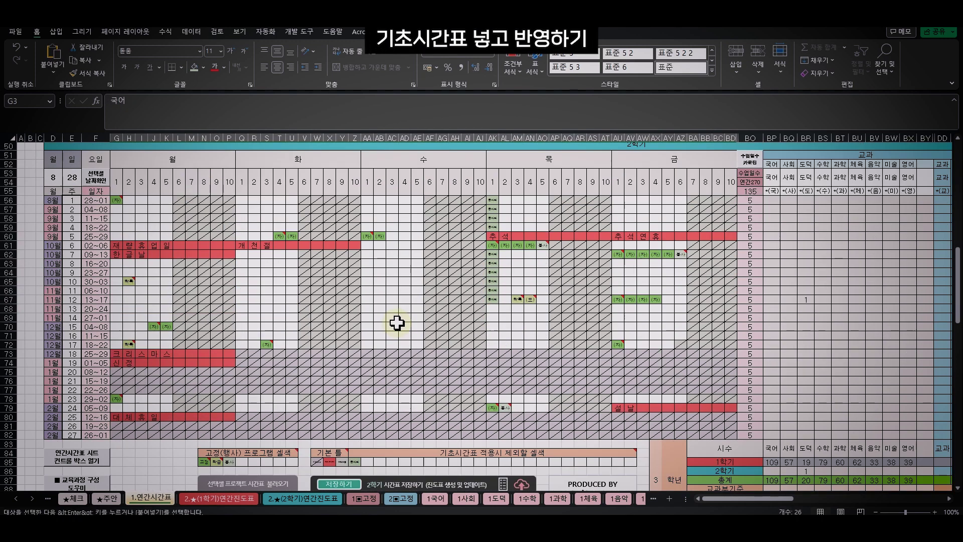
# - Paste the first-semester basic timetable row, copied from G3, into the second semester's basic timetable row starting at G49
pyautogui.scroll(2, 397, 322)
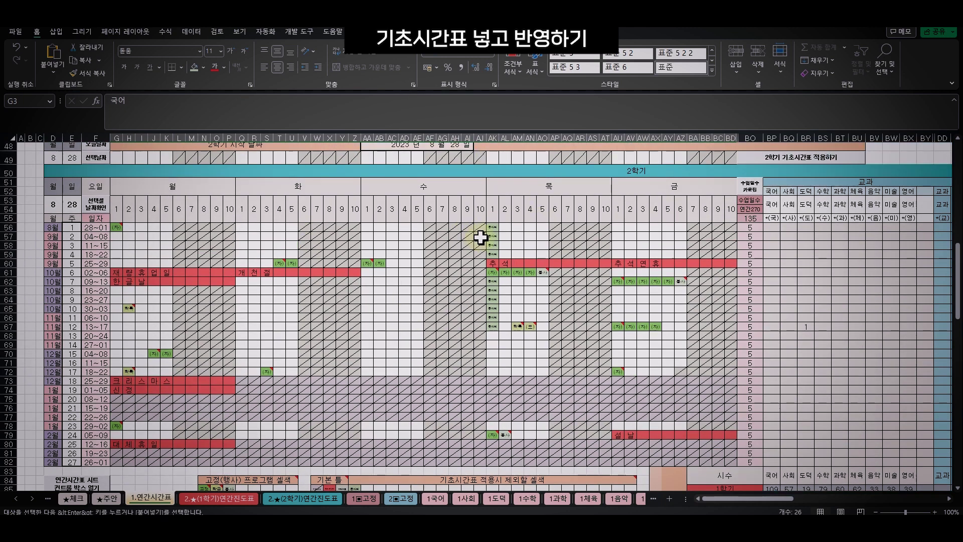
pyautogui.scroll(1, 490, 253)
pyautogui.click(115, 185)
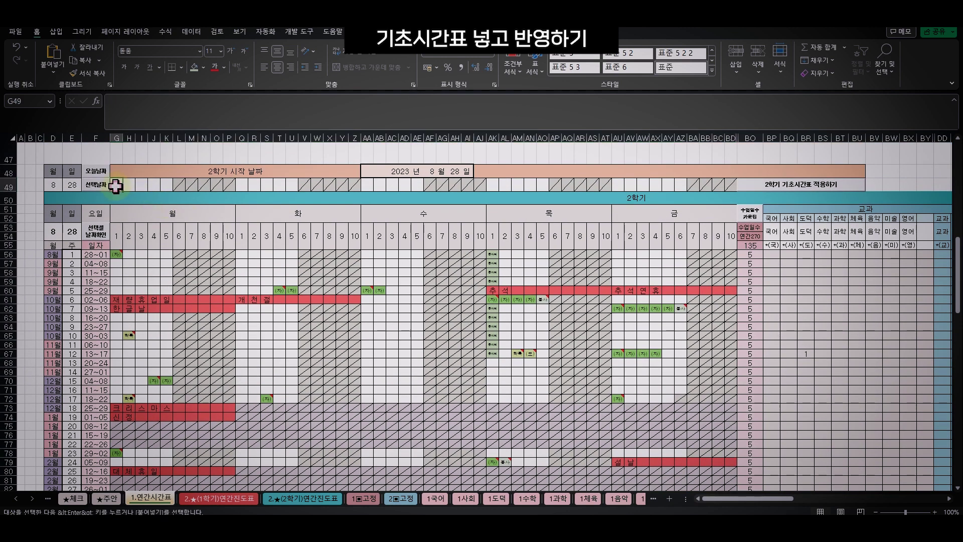
pyautogui.hotkey('ctrl', 'v')
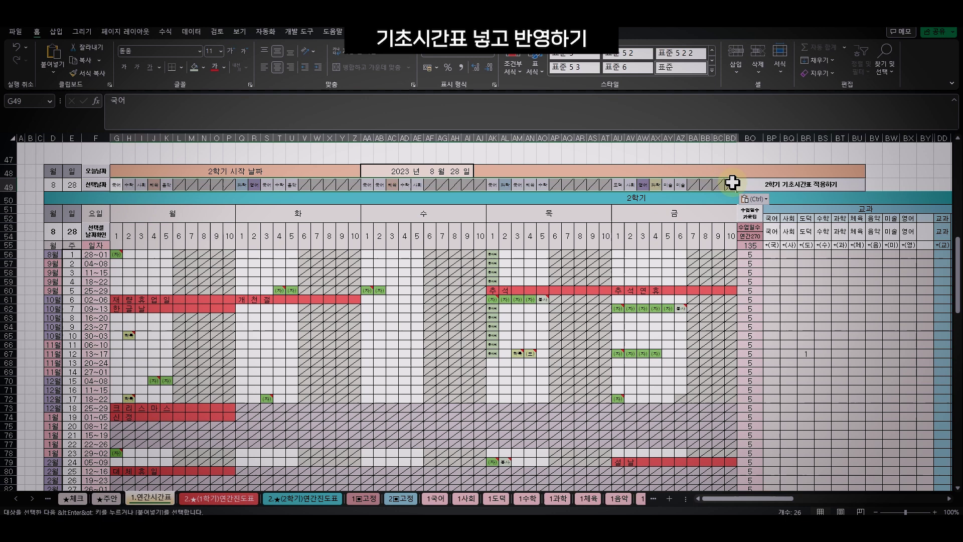
pyautogui.scroll(-2, 501, 311)
pyautogui.click(430, 327)
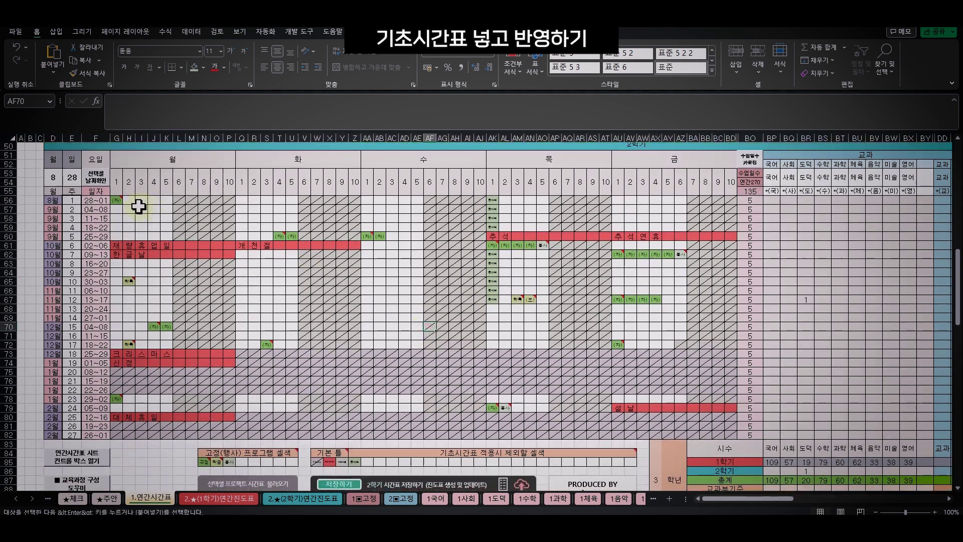
# - Apply the second-semester basic timetable (2학기 기초시간표 적용하기) to the range G56:BB81
pyautogui.moveTo(119, 201); pyautogui.dragTo(701, 423)
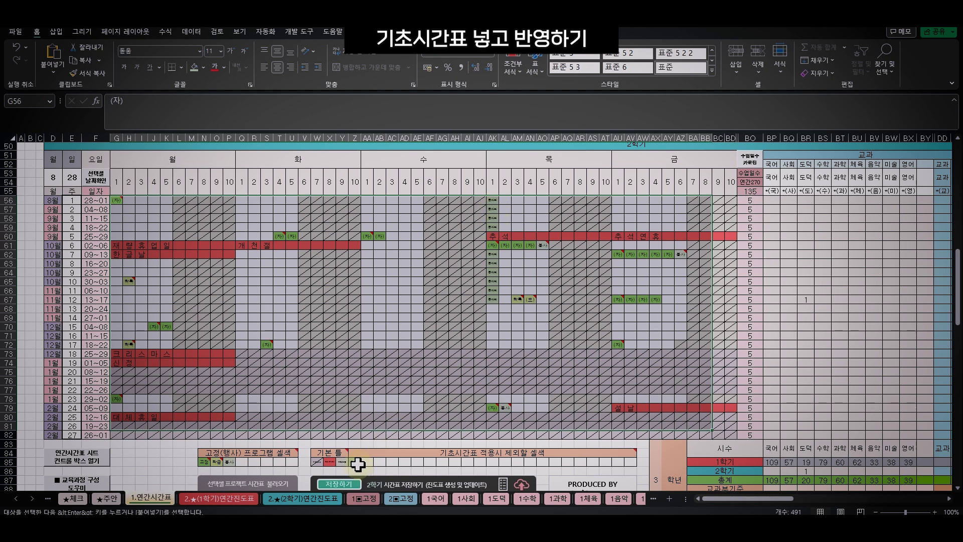
pyautogui.scroll(1, 511, 342)
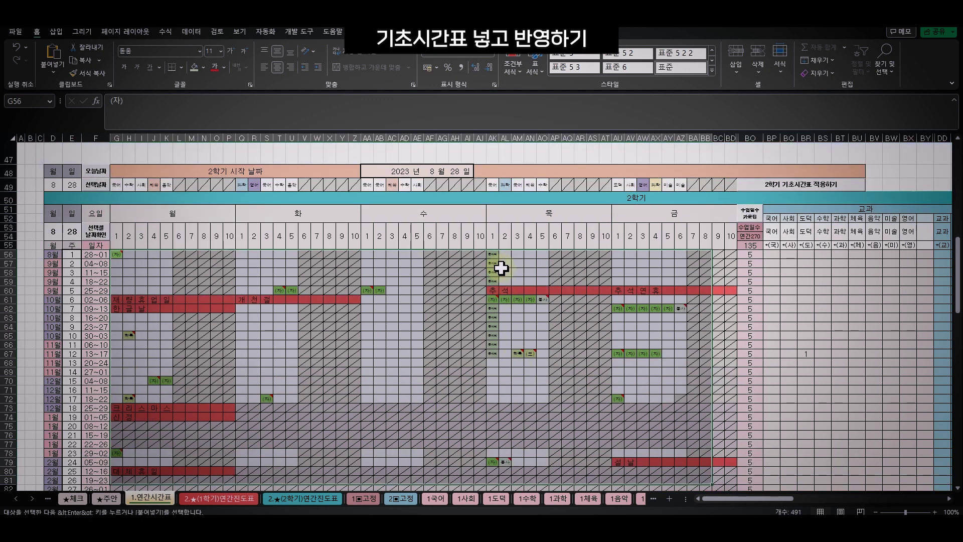
pyautogui.scroll(-1, 501, 268)
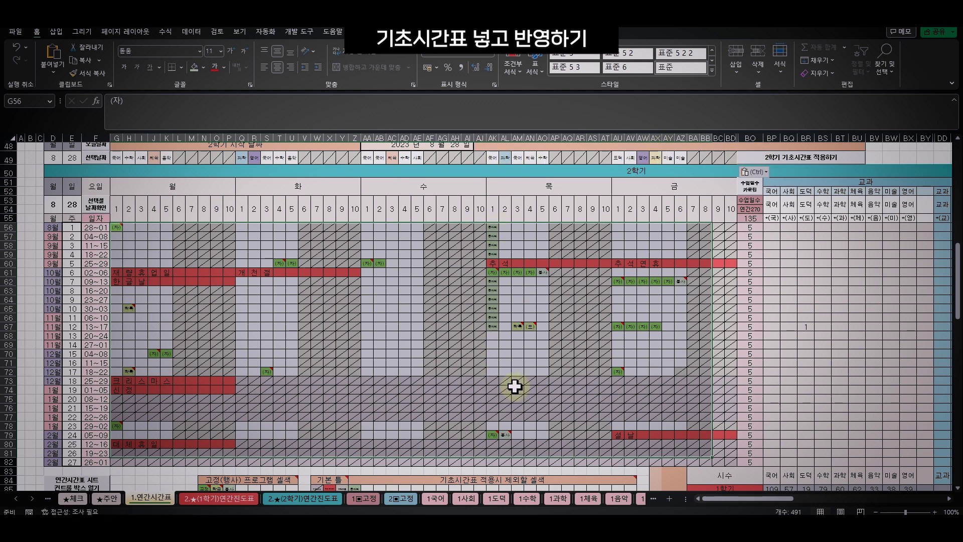
pyautogui.click(797, 160)
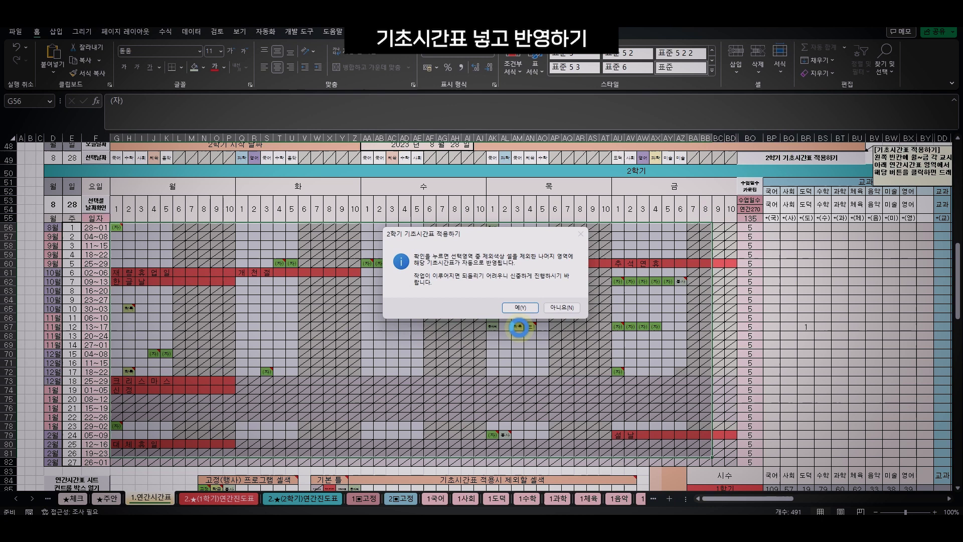
pyautogui.click(520, 308)
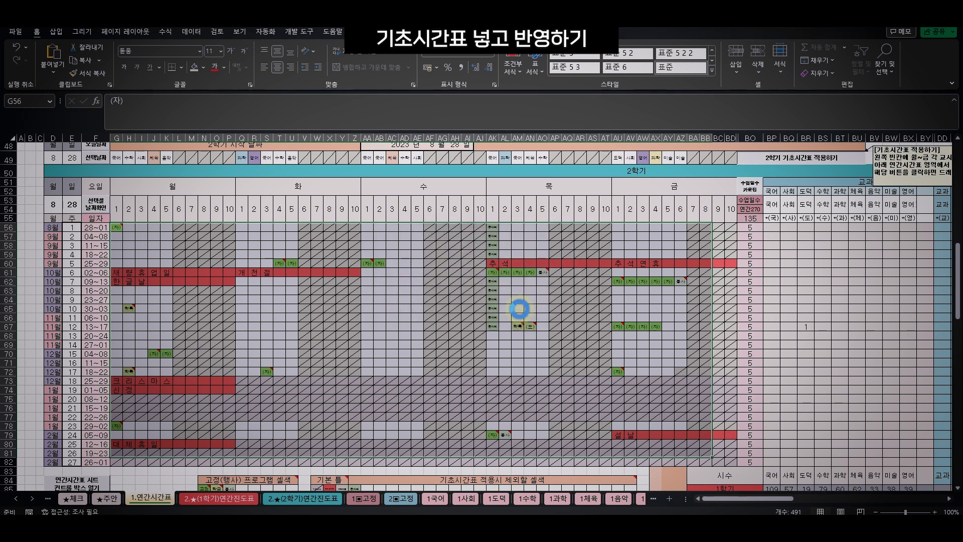
pyautogui.click(478, 306)
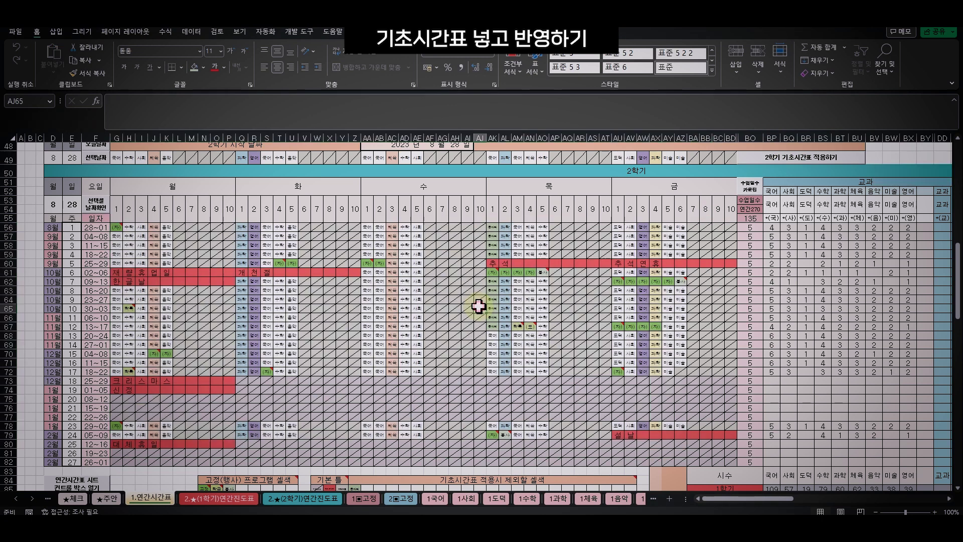
# - Examine the filled timetable and compare both semesters' subject and creative activity hours with the school's standard hours
pyautogui.moveTo(618, 330)
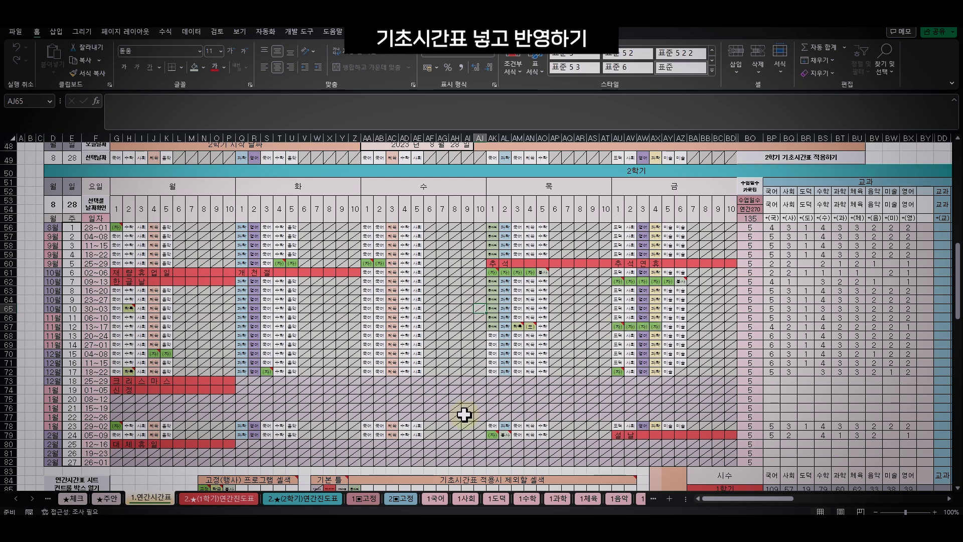
pyautogui.scroll(14, 619, 327)
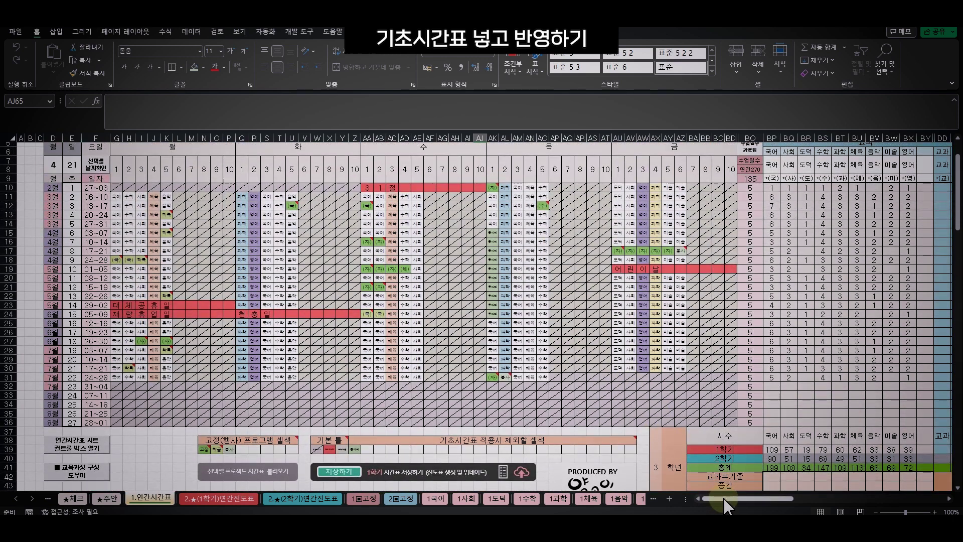
pyautogui.moveTo(724, 499); pyautogui.dragTo(759, 499)
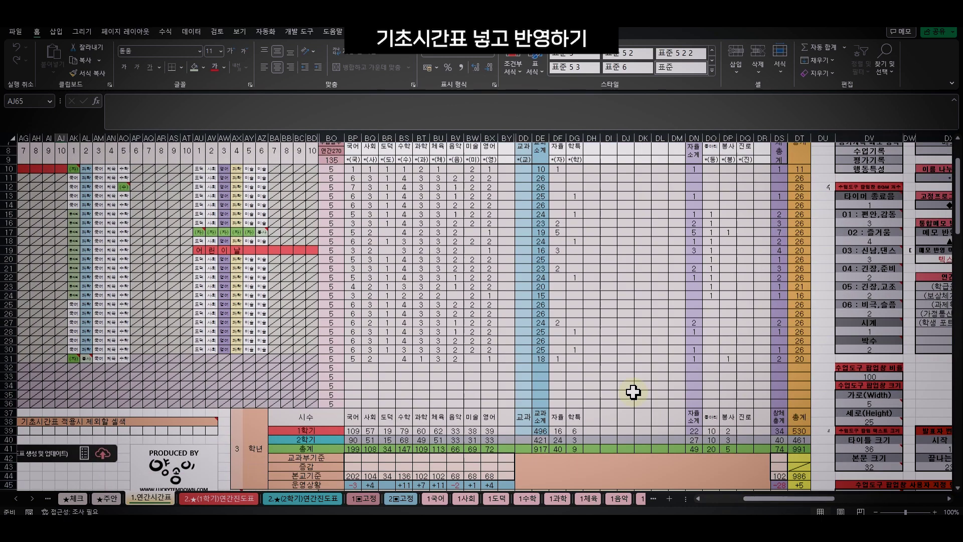
pyautogui.scroll(-3, 633, 392)
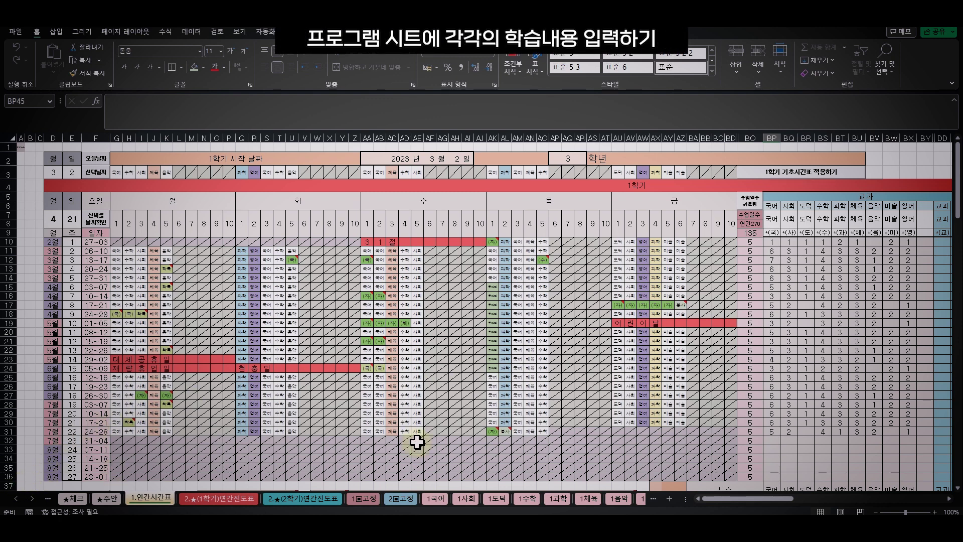
# - Open the 1국어 sheet and examine its columns A to J and the headers from 단원 to 준비물 (K6:Q6)
pyautogui.click(435, 498)
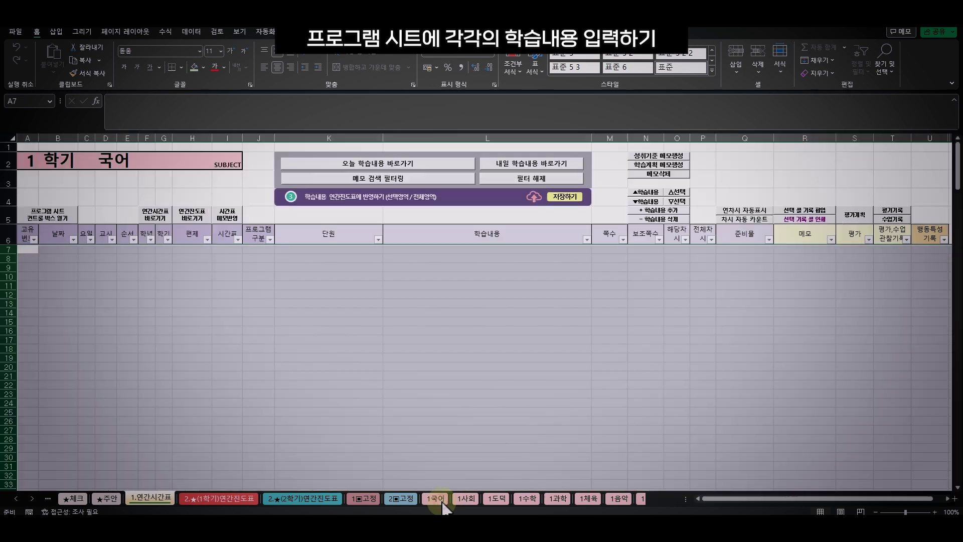
pyautogui.click(542, 356)
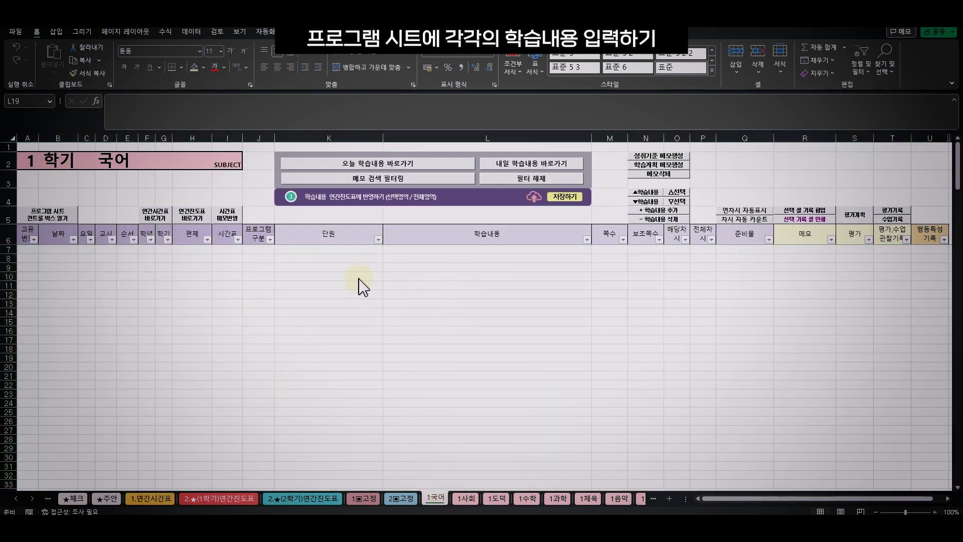
pyautogui.moveTo(257, 236); pyautogui.dragTo(260, 399)
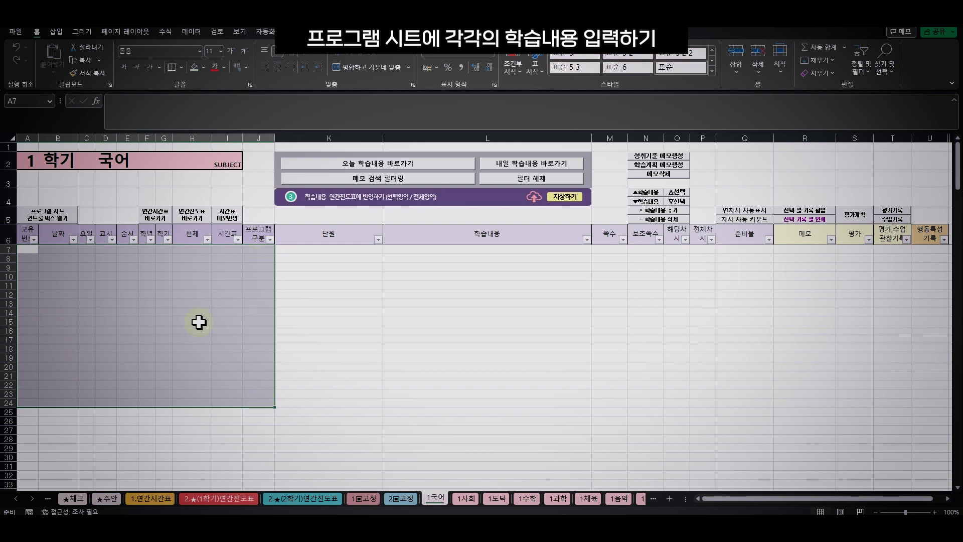
pyautogui.click(329, 321)
pyautogui.moveTo(327, 234); pyautogui.dragTo(743, 239)
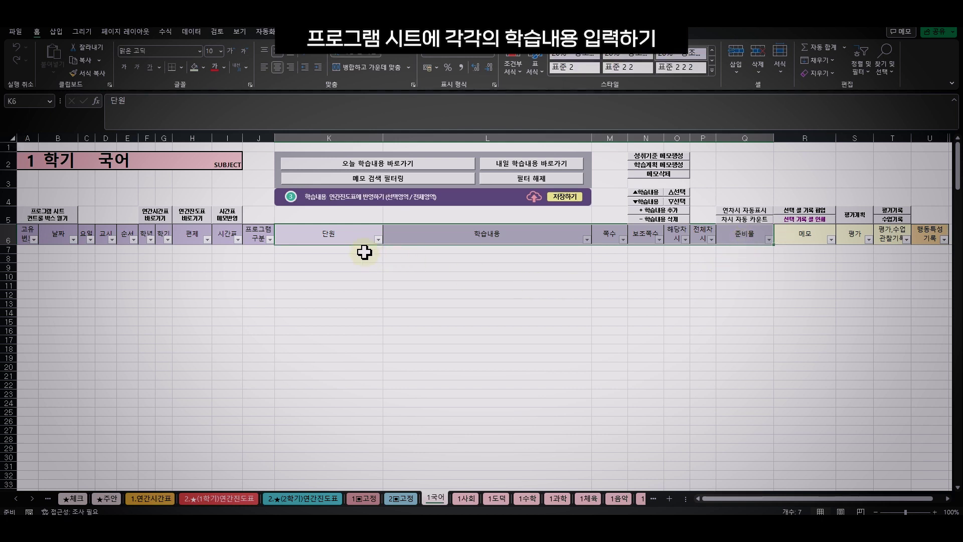
# - Mark out the empty learning-content entry area of the 1국어 sheet, from 단원 to 준비물 starting at K7
pyautogui.moveTo(364, 252); pyautogui.dragTo(745, 420)
pyautogui.moveTo(357, 250); pyautogui.dragTo(737, 429)
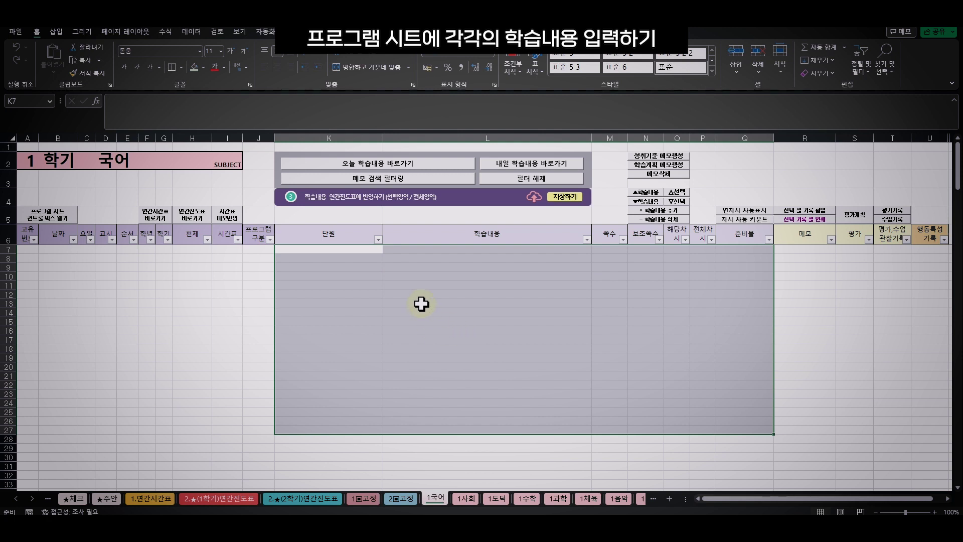
pyautogui.click(409, 279)
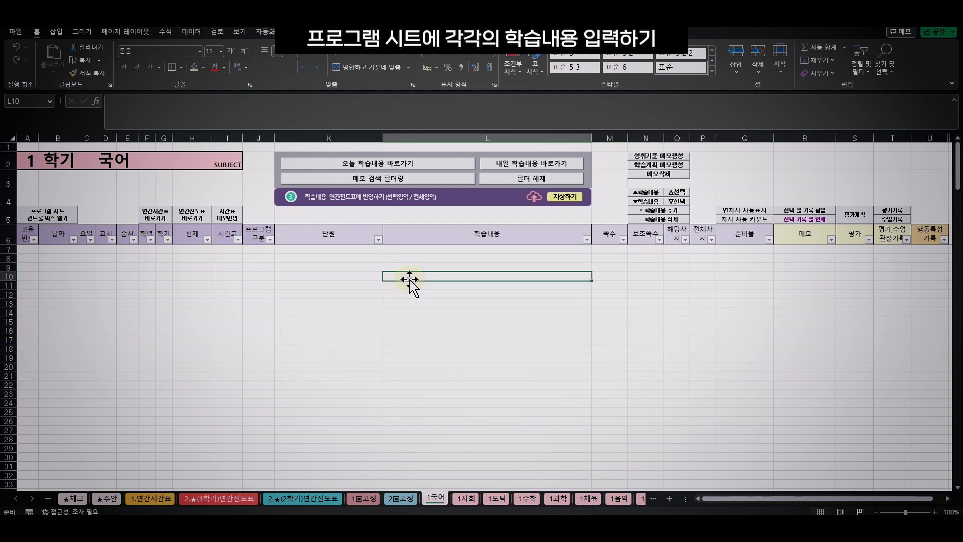
pyautogui.moveTo(376, 250); pyautogui.dragTo(755, 378)
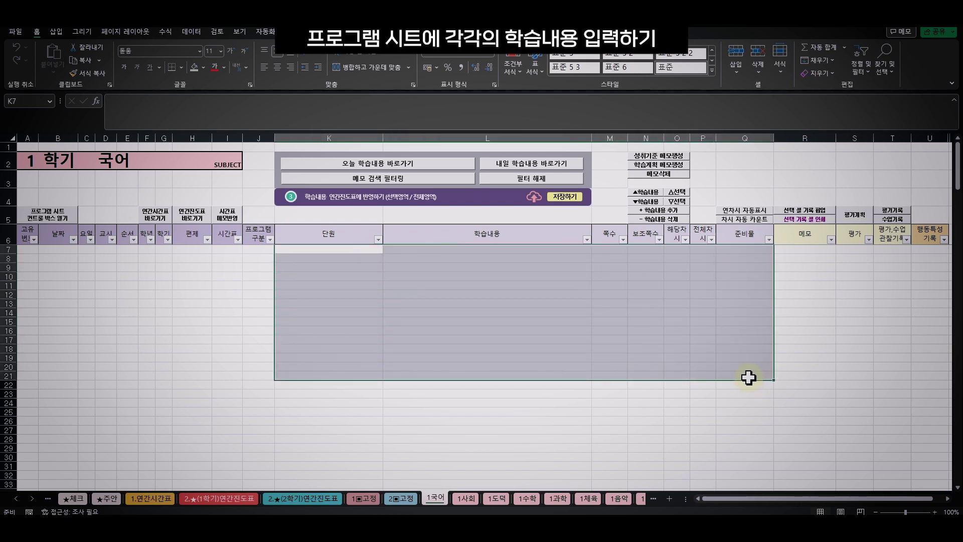
pyautogui.click(567, 329)
pyautogui.moveTo(354, 250); pyautogui.dragTo(620, 362)
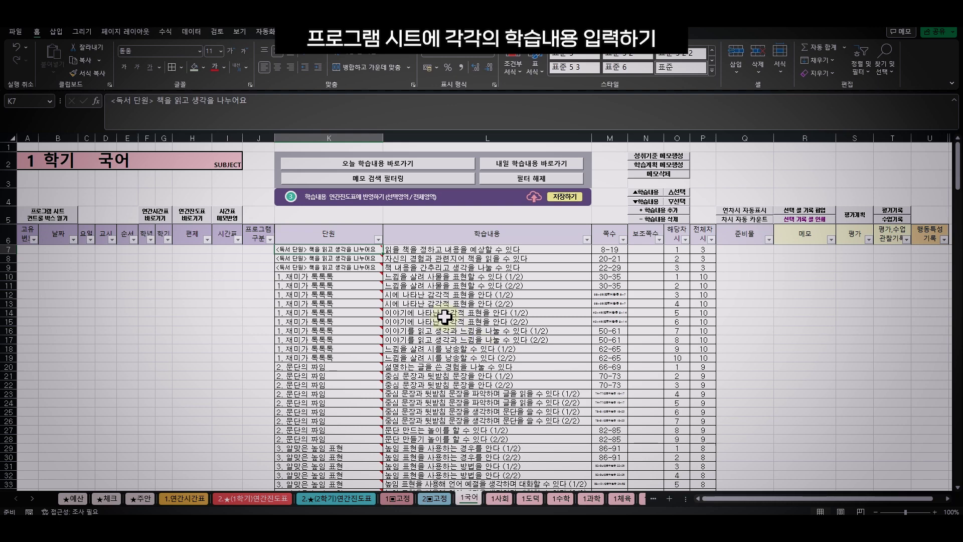
# - Examine the filled 국어 learning content in columns K to P, from the first unit to the end of unit 10
pyautogui.scroll(-20, 471, 408)
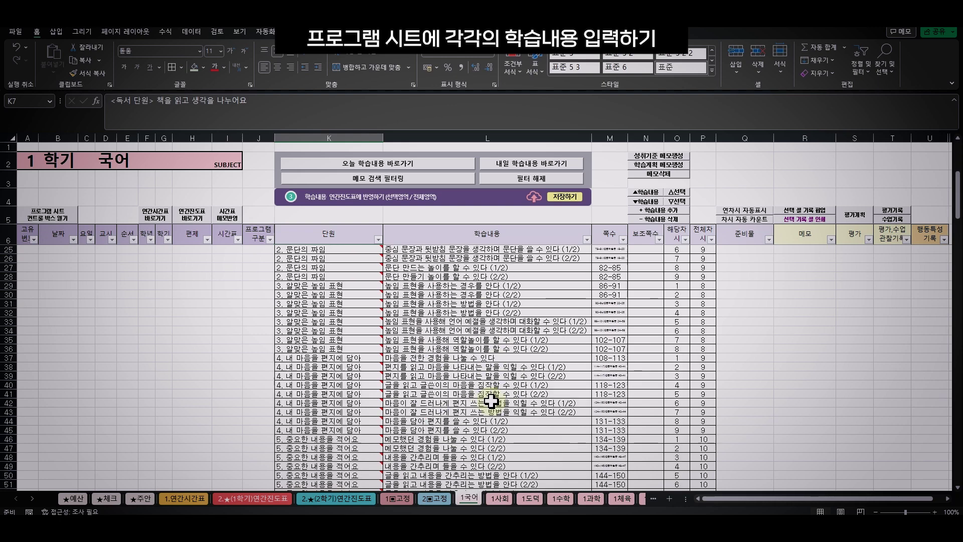
pyautogui.scroll(15, 491, 389)
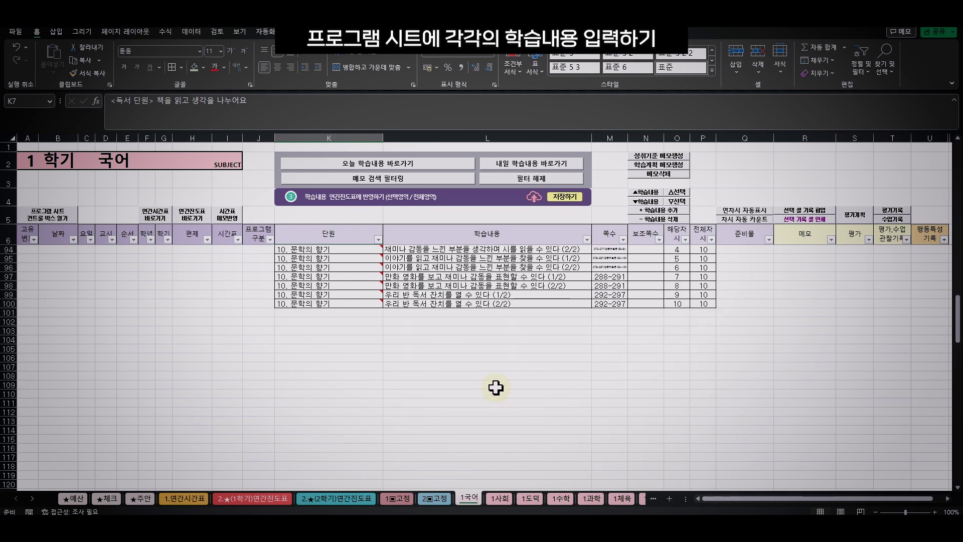
pyautogui.scroll(11, 428, 334)
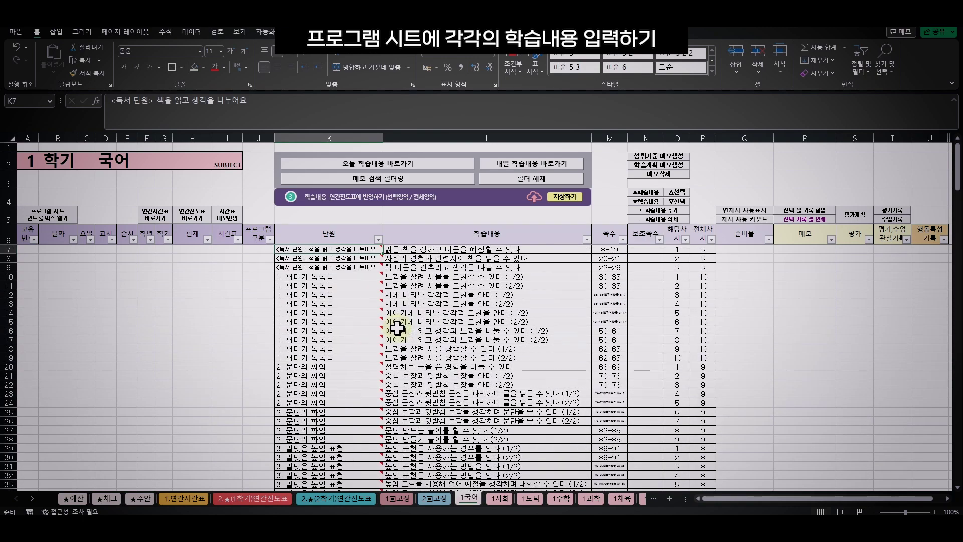
pyautogui.scroll(-19, 415, 367)
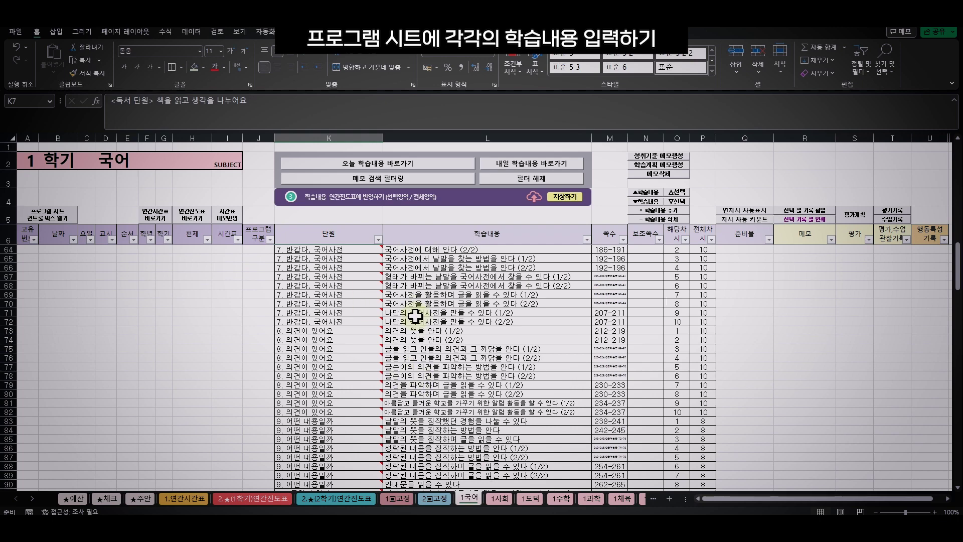
pyautogui.scroll(14, 410, 318)
pyautogui.scroll(5, 400, 322)
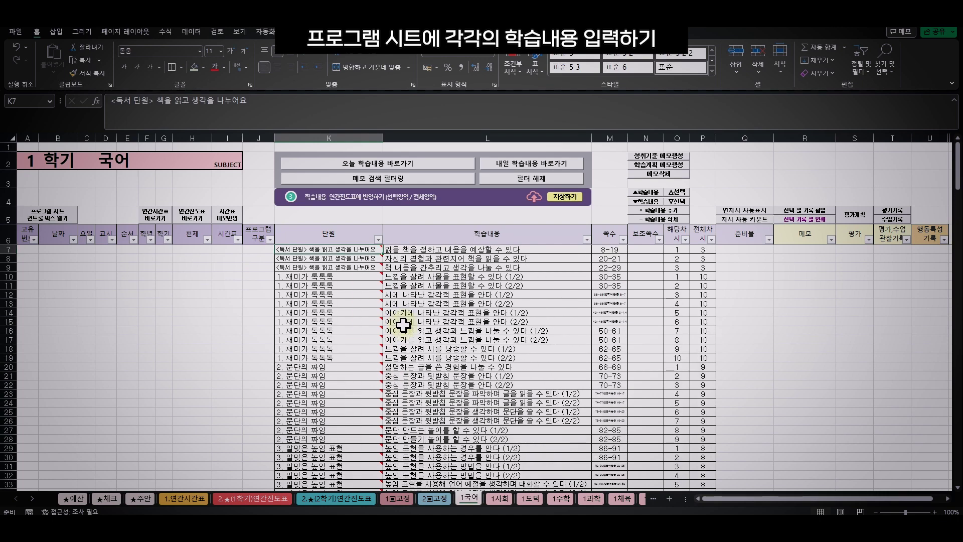
# - Read the achievement-standard memo of unit cell K10, also in the full-screen view of lesson L10, and close that view
pyautogui.click(351, 275)
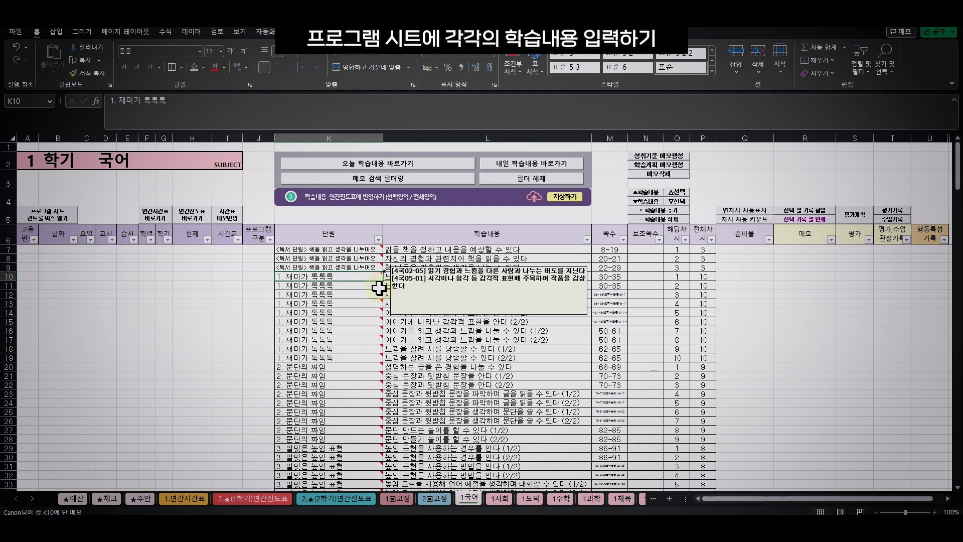
pyautogui.click(389, 278)
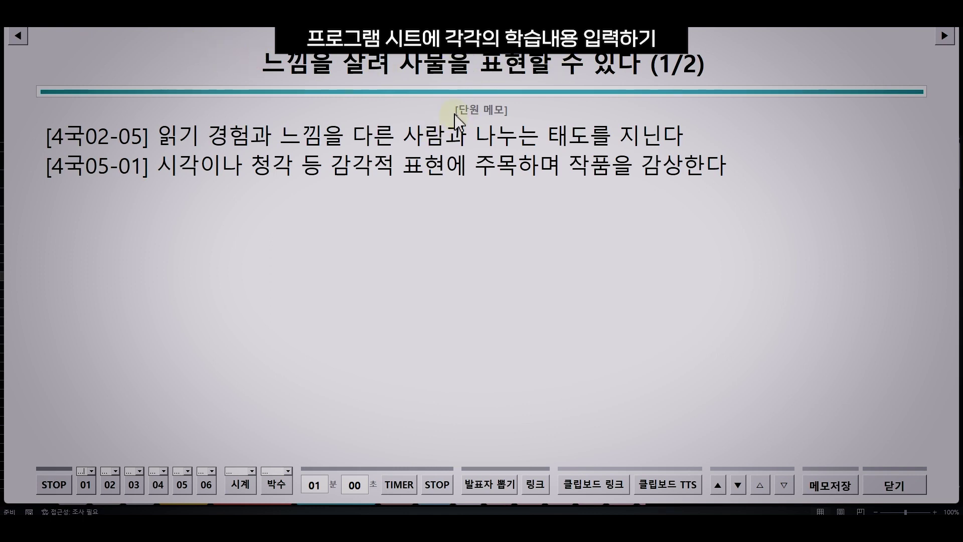
pyautogui.hotkey('ctrl', 'a')
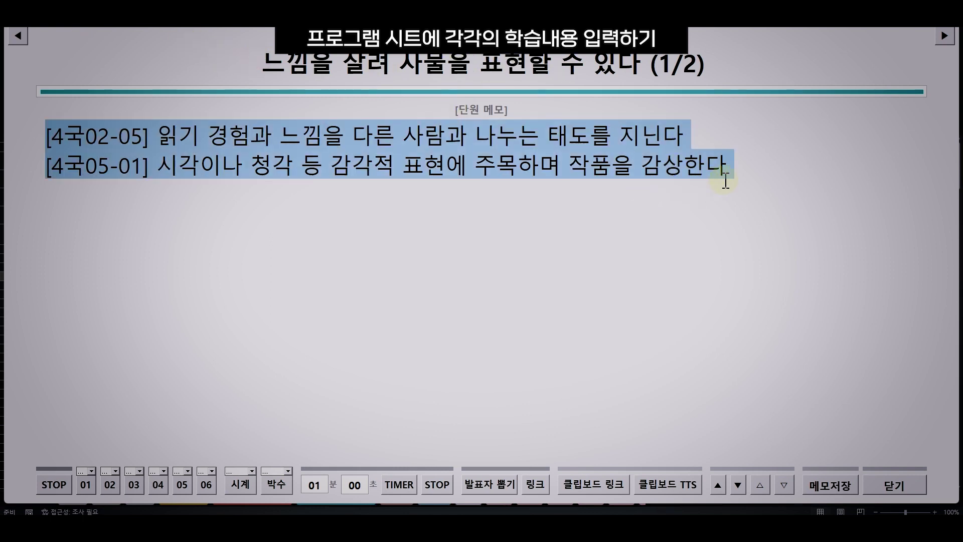
pyautogui.click(756, 178)
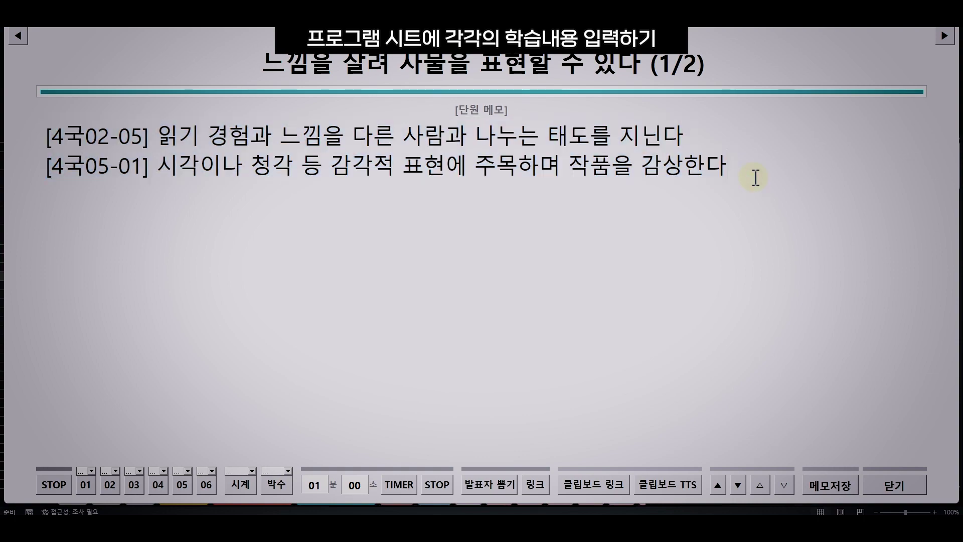
pyautogui.press('Escape')
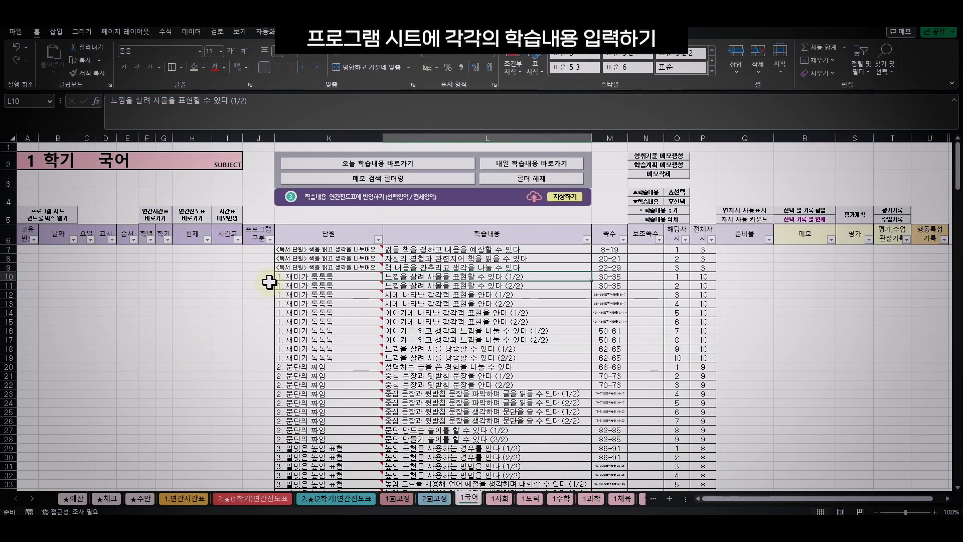
# - Copy unit cell K10 together with its achievement-standard memo to K11:K19 and check the memo on the pasted cells
pyautogui.moveTo(322, 275); pyautogui.dragTo(337, 357)
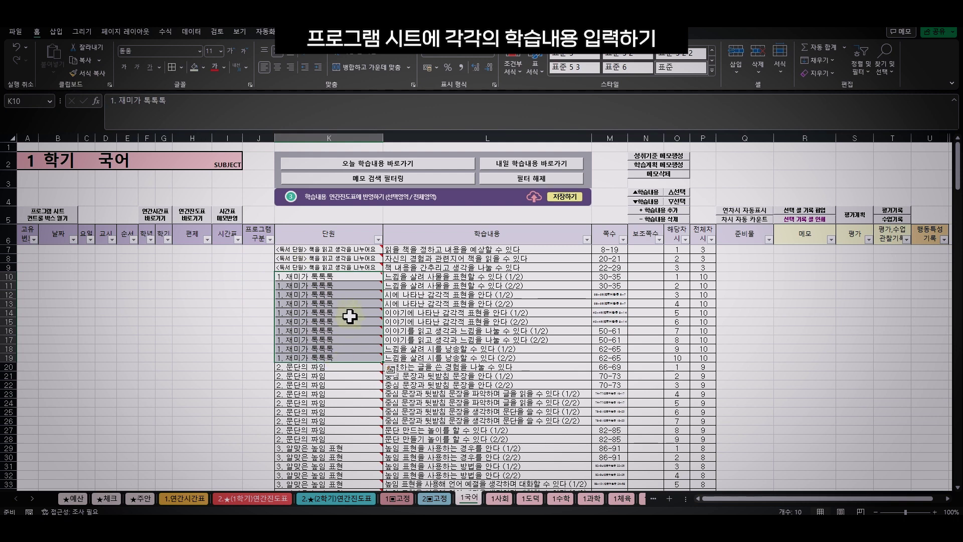
pyautogui.click(350, 277)
pyautogui.hotkey('ctrl', 'c')
pyautogui.moveTo(353, 286); pyautogui.dragTo(355, 357)
pyautogui.hotkey('ctrl', 'v')
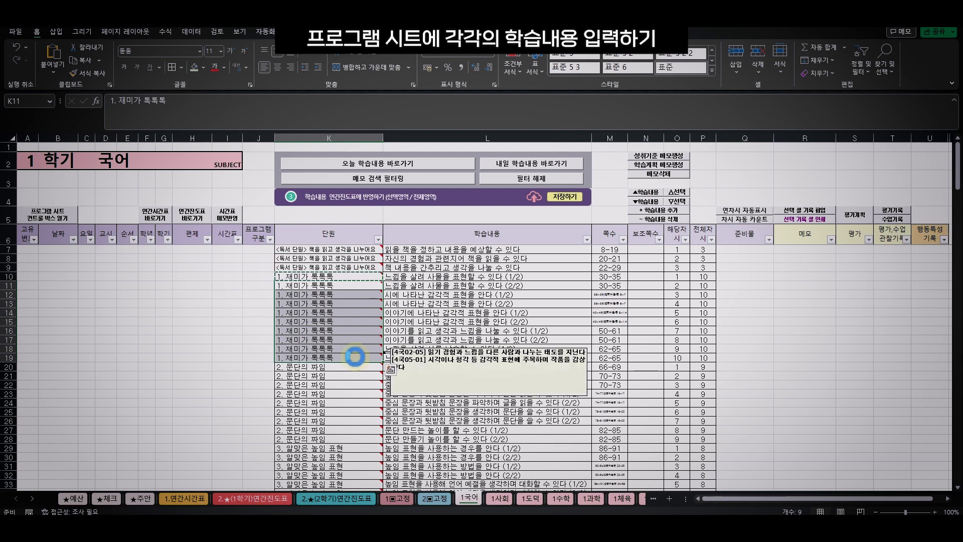
pyautogui.click(408, 323)
pyautogui.click(344, 315)
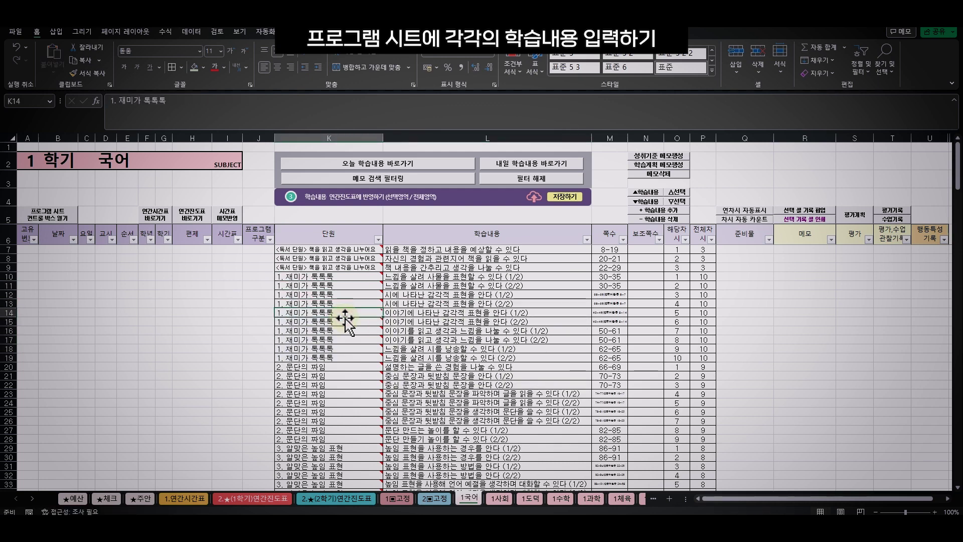
pyautogui.click(357, 294)
pyautogui.moveTo(374, 301)
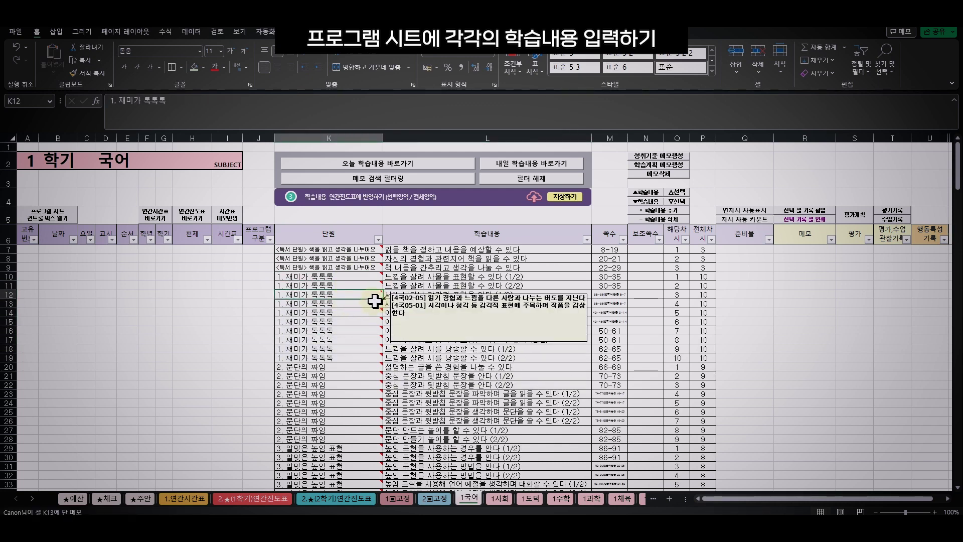
# - Examine the memo search and filtering form (메모 검색 필터링) with 단원 as the data range, and close it without filtering
pyautogui.click(380, 181)
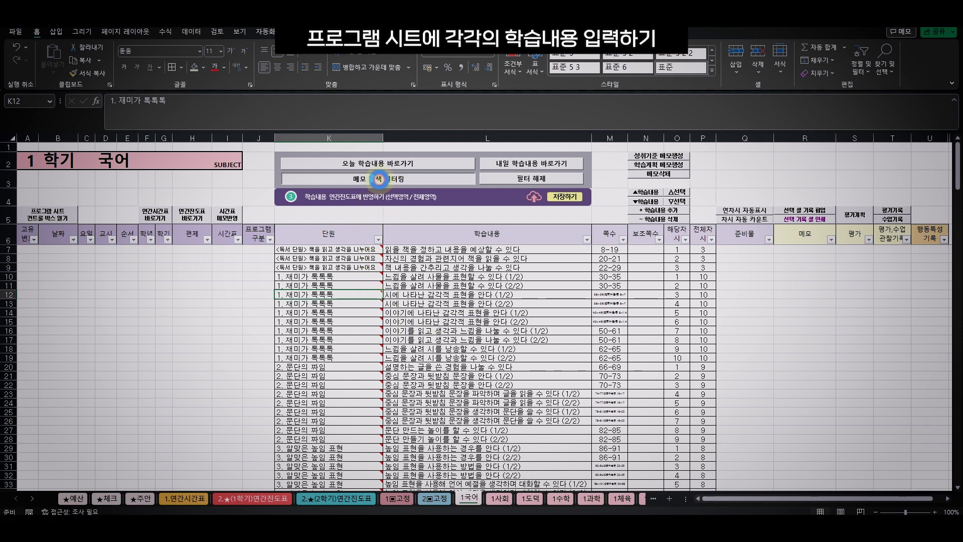
pyautogui.click(334, 283)
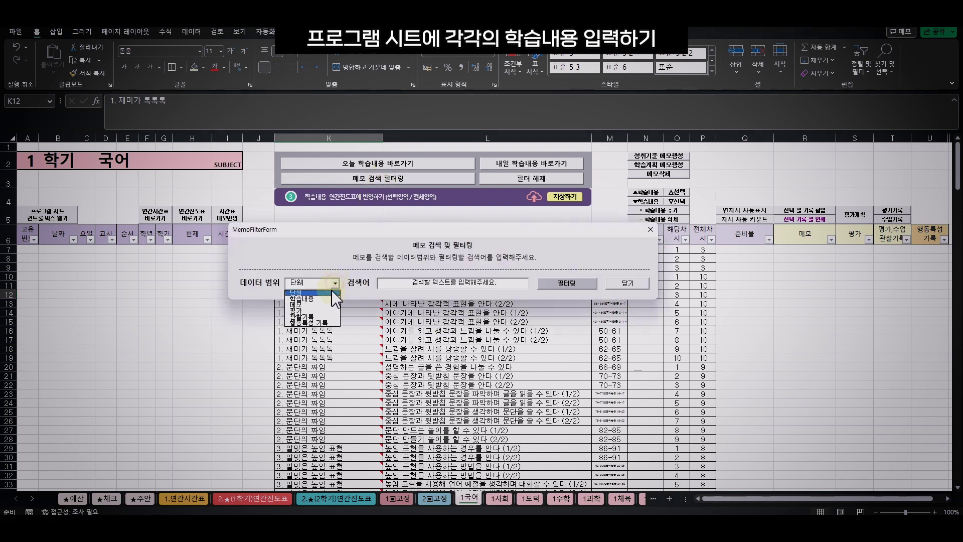
pyautogui.click(300, 293)
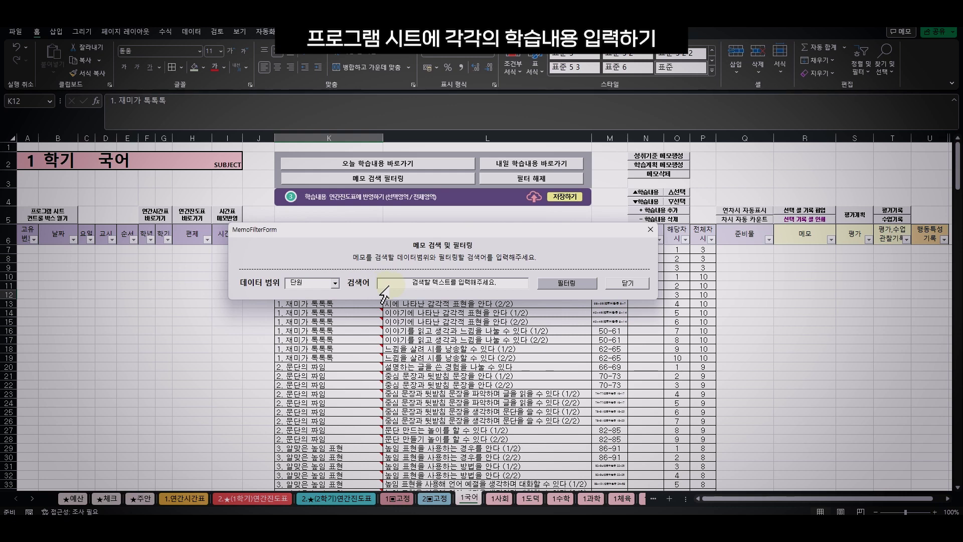
pyautogui.click(395, 285)
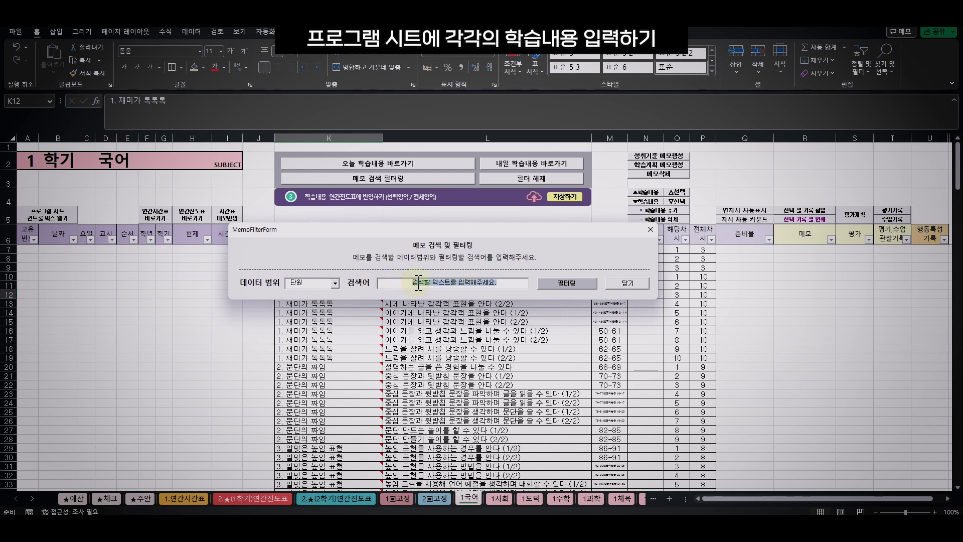
pyautogui.click(636, 285)
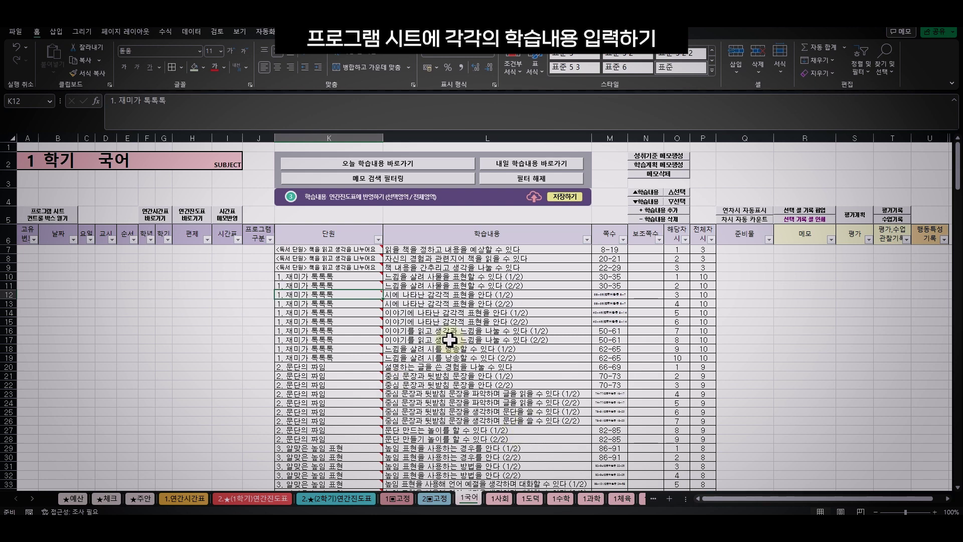
# - Examine the achievement-standard memos on the 국어 unit cells, including K23, K43 and K46:K55
pyautogui.click(364, 340)
pyautogui.scroll(-2, 362, 344)
pyautogui.click(361, 340)
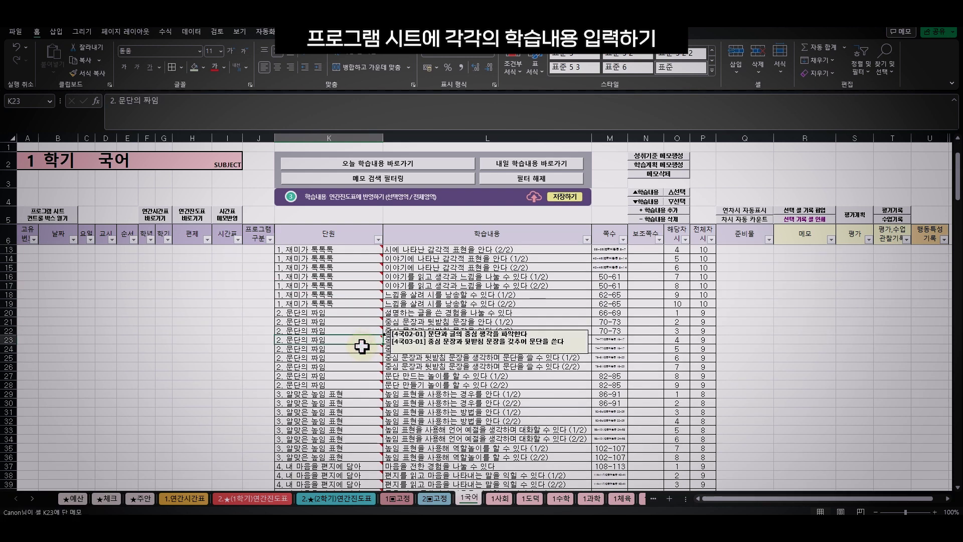
pyautogui.scroll(-6, 362, 351)
pyautogui.click(362, 356)
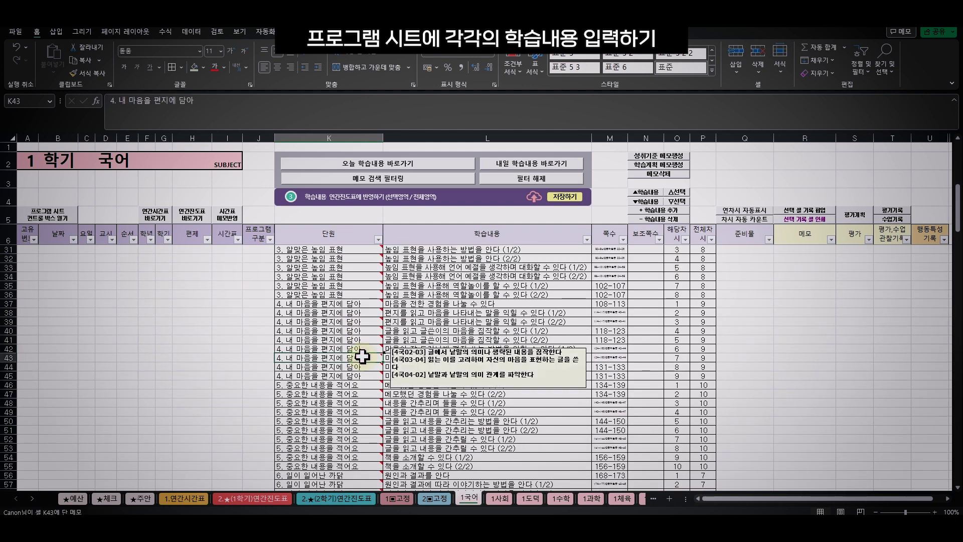
pyautogui.scroll(-4, 362, 357)
pyautogui.moveTo(352, 277); pyautogui.dragTo(360, 356)
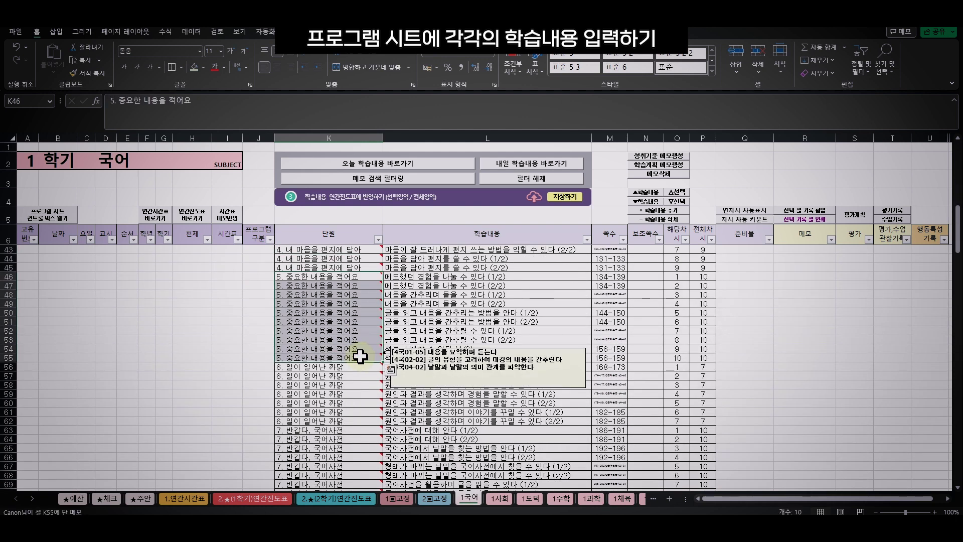
pyautogui.click(425, 324)
pyautogui.scroll(-7, 598, 349)
# - Browse the learning content of the other first-semester subject sheets, from 1사회 through 1도덕 and 1수학 to 1과학
pyautogui.hotkey('ctrl', 'pagedown')
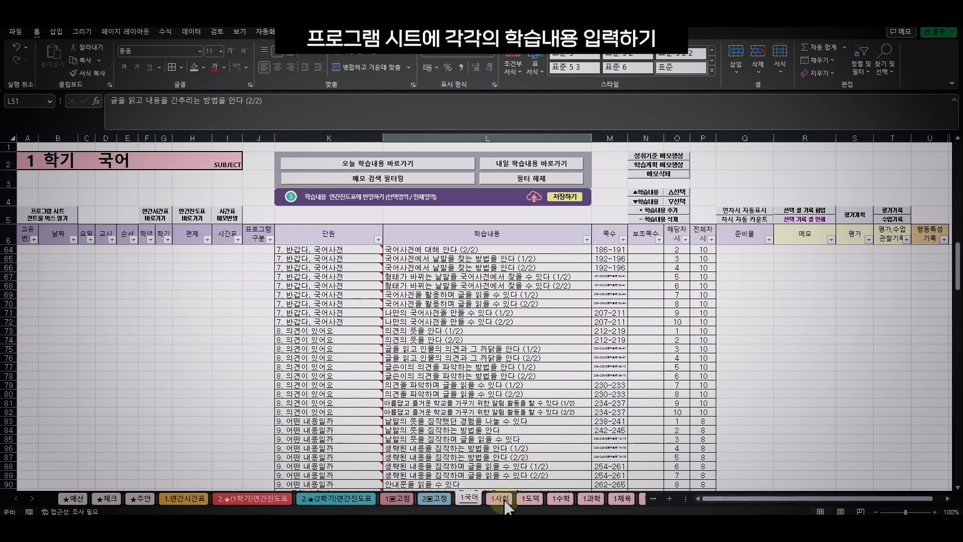
pyautogui.hotkey('ctrl', 'pagedown')
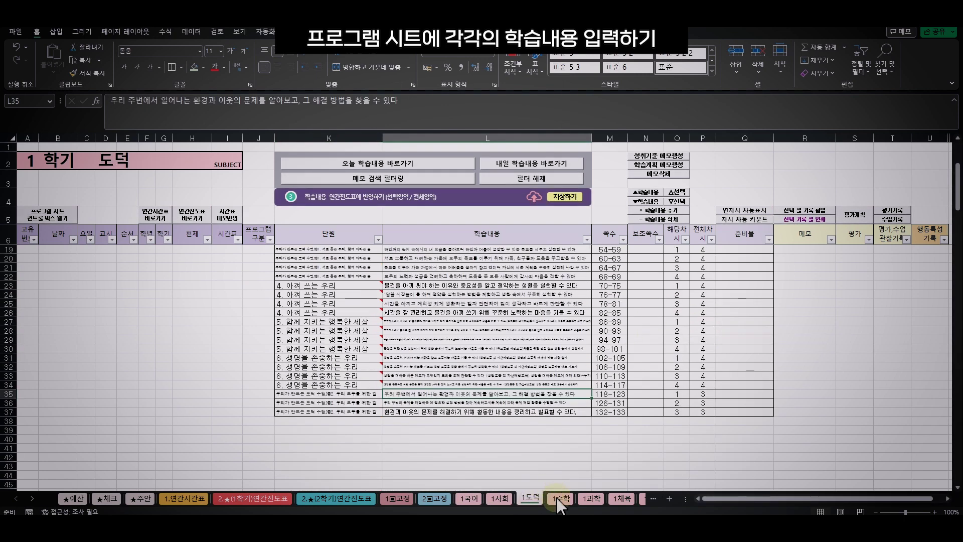
pyautogui.click(562, 498)
pyautogui.click(592, 498)
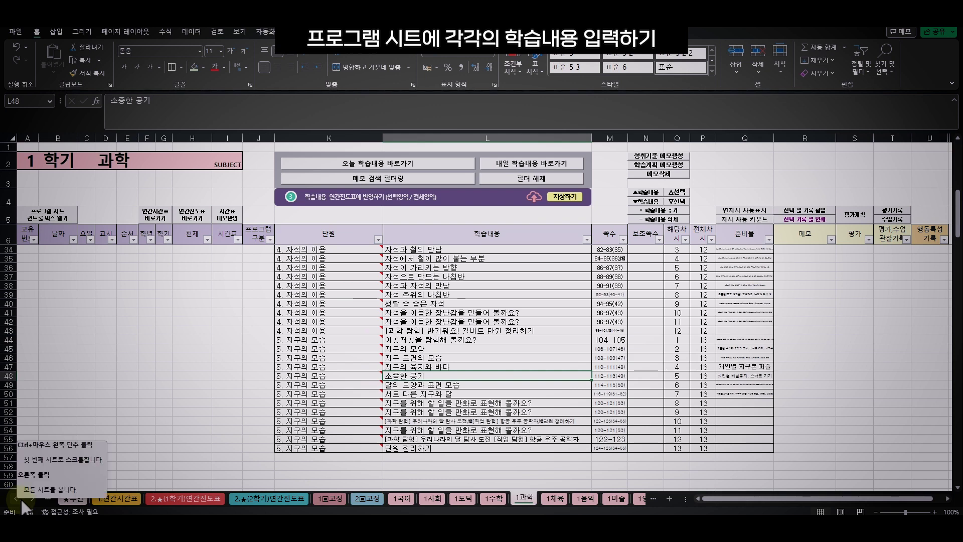
# - Return to the 1도덕 sheet and examine its full 학습내용 column, selecting L7:L37
pyautogui.click(462, 498)
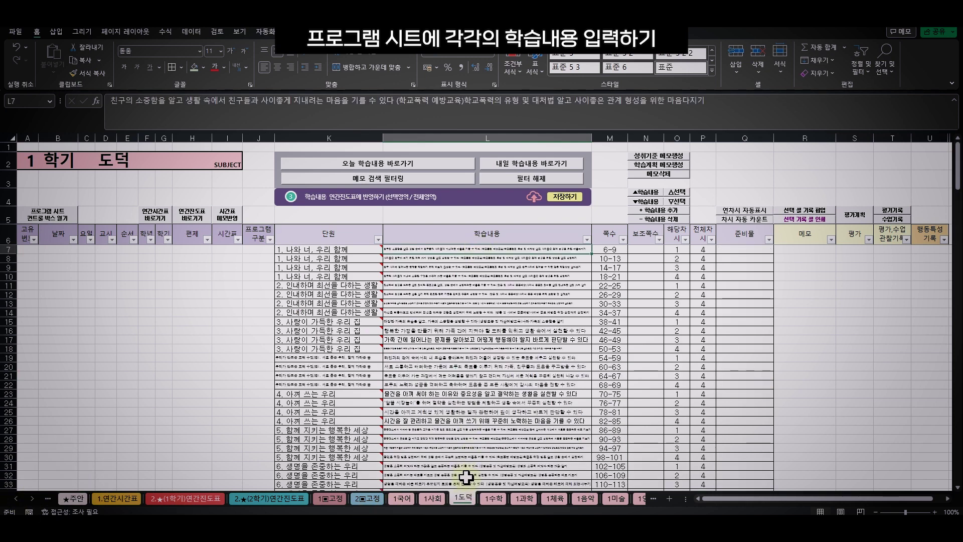
pyautogui.scroll(-5, 477, 421)
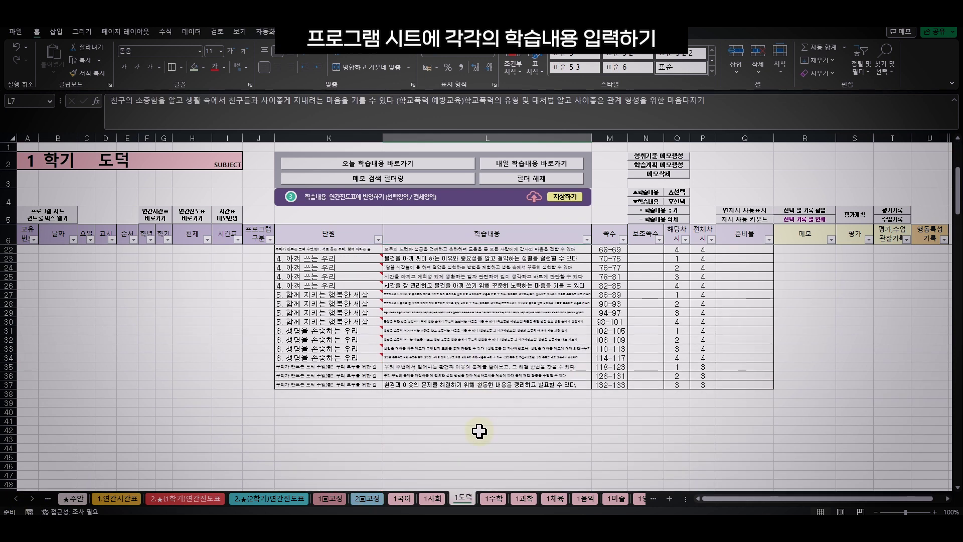
pyautogui.keyDown('shift'); pyautogui.click(495, 387); pyautogui.keyUp('shift')
pyautogui.scroll(5, 494, 399)
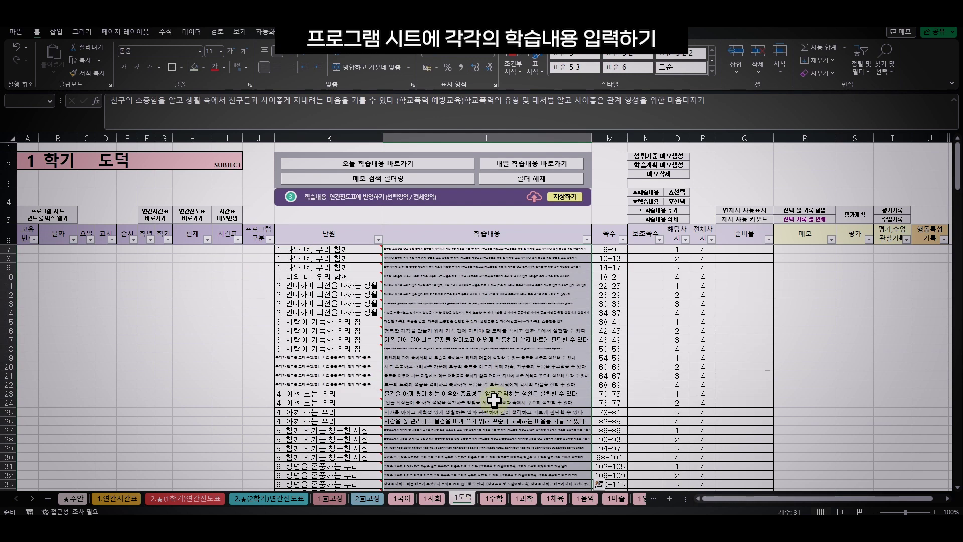
# - Open the 1체육 sheet and examine its learning content down to the final 안전 units
pyautogui.click(33, 499)
pyautogui.click(34, 499)
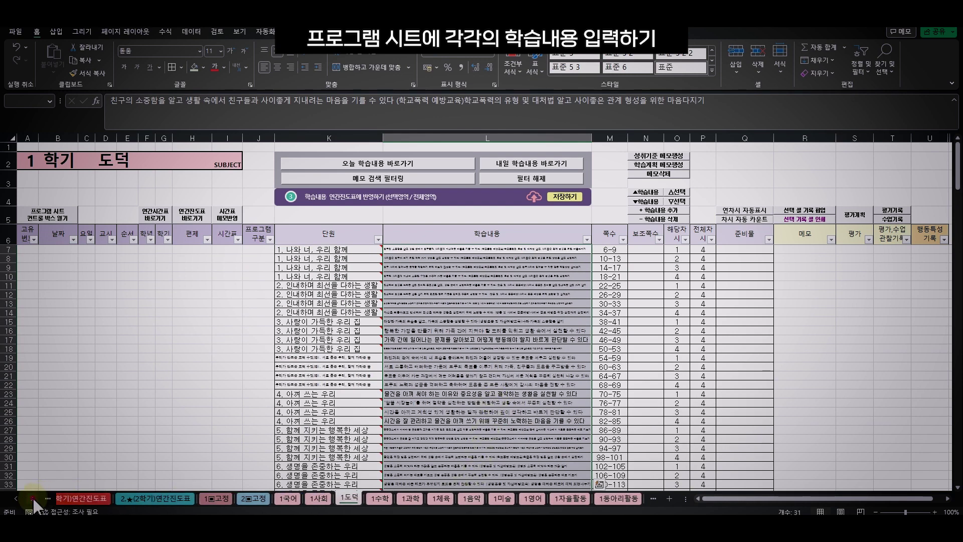
pyautogui.click(33, 499)
pyautogui.click(34, 499)
pyautogui.click(304, 500)
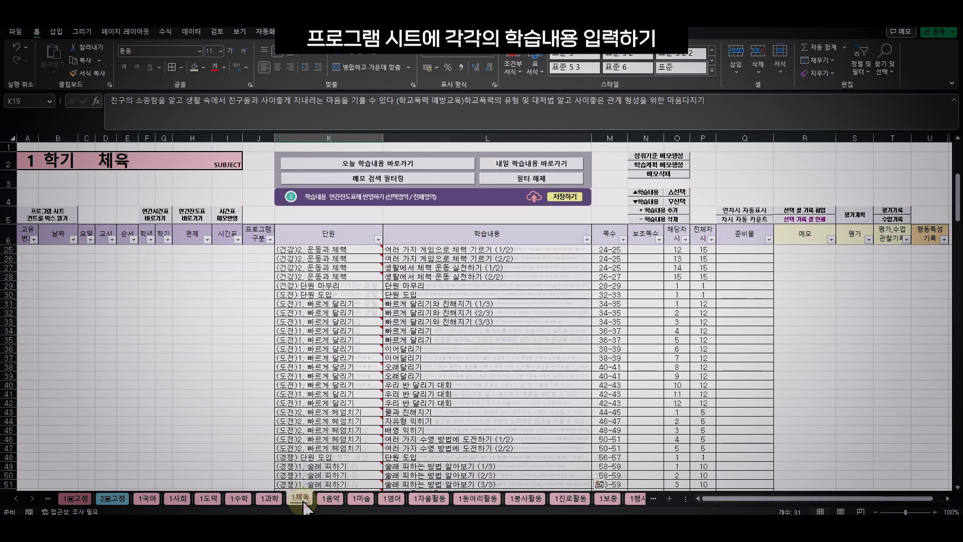
pyautogui.scroll(-20, 409, 381)
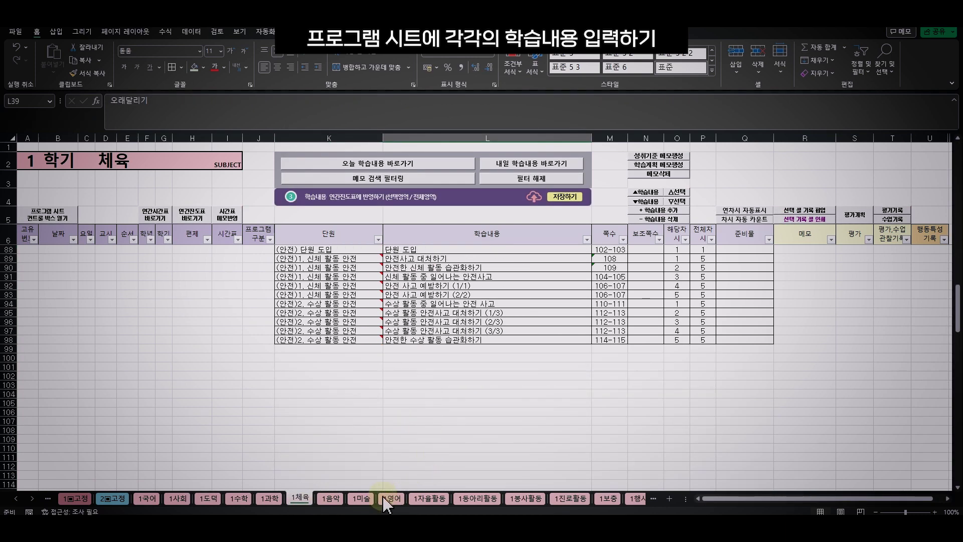
# - Browse the learning content of the 1음악 and 1미술 sheets down to their final units
pyautogui.click(332, 498)
pyautogui.scroll(5, 494, 333)
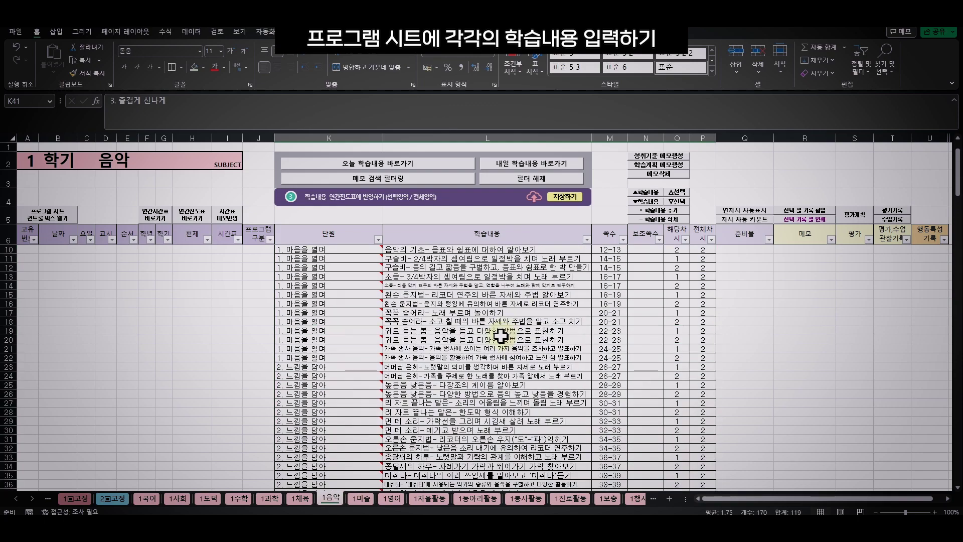
pyautogui.click(366, 497)
pyautogui.scroll(-16, 447, 370)
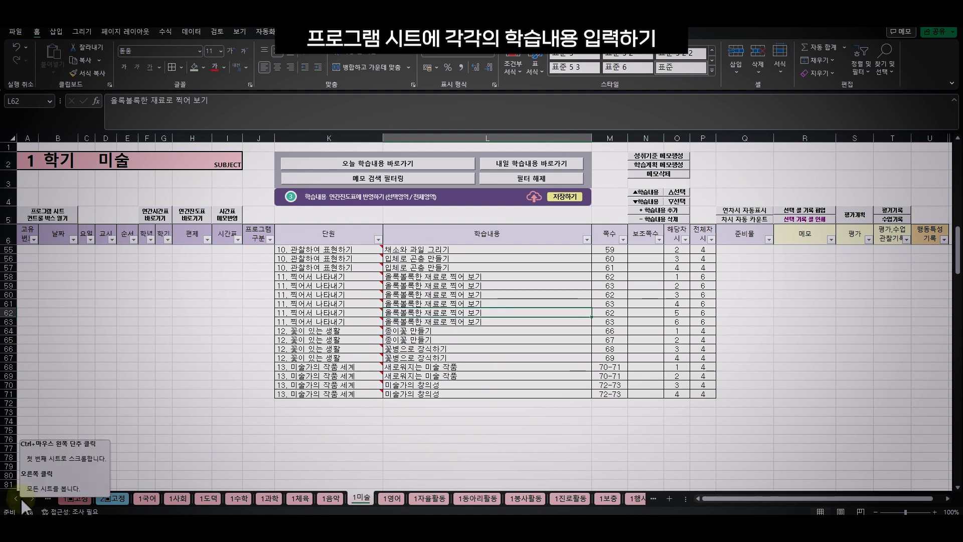
# - Look over the 1자율활동, 1동아리활동 and 1봉사활동 sheets, returning to 1자율활동 to inspect its 단원 and 학습내용 entry area
pyautogui.click(432, 497)
pyautogui.click(467, 499)
pyautogui.click(526, 499)
pyautogui.click(476, 499)
pyautogui.click(425, 500)
pyautogui.click(414, 358)
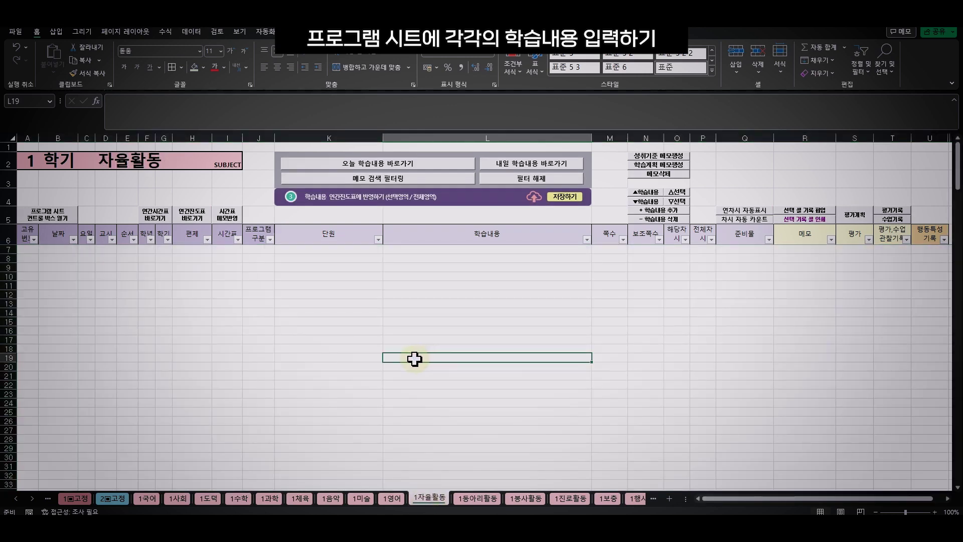
pyautogui.moveTo(344, 250); pyautogui.dragTo(732, 368)
pyautogui.click(310, 248)
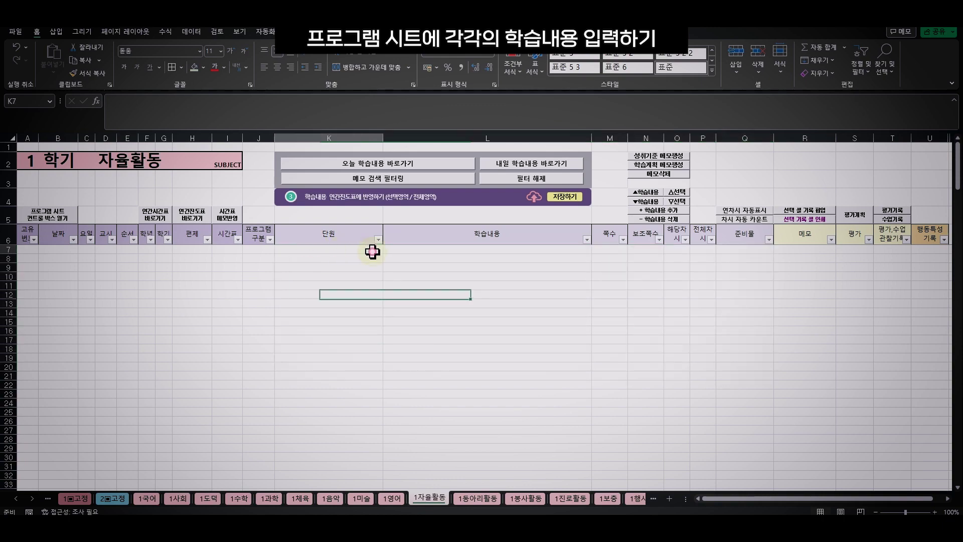
pyautogui.click(426, 304)
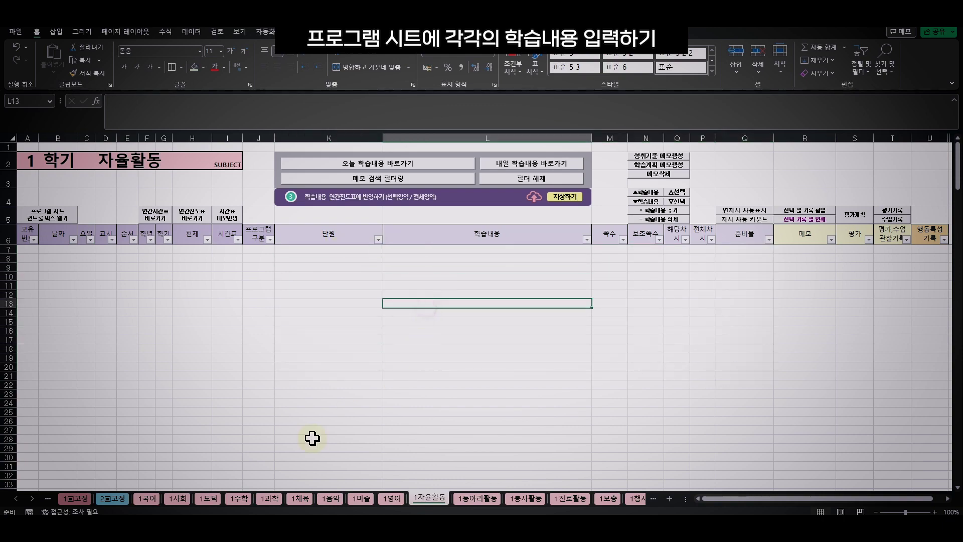
# - Review the first-semester subject sheets from 1국어 through 1음악, then back in reverse order to 1국어
pyautogui.click(144, 500)
pyautogui.click(178, 499)
pyautogui.click(208, 498)
pyautogui.click(239, 499)
pyautogui.click(270, 499)
pyautogui.click(300, 498)
pyautogui.click(330, 499)
pyautogui.click(300, 498)
pyautogui.click(270, 499)
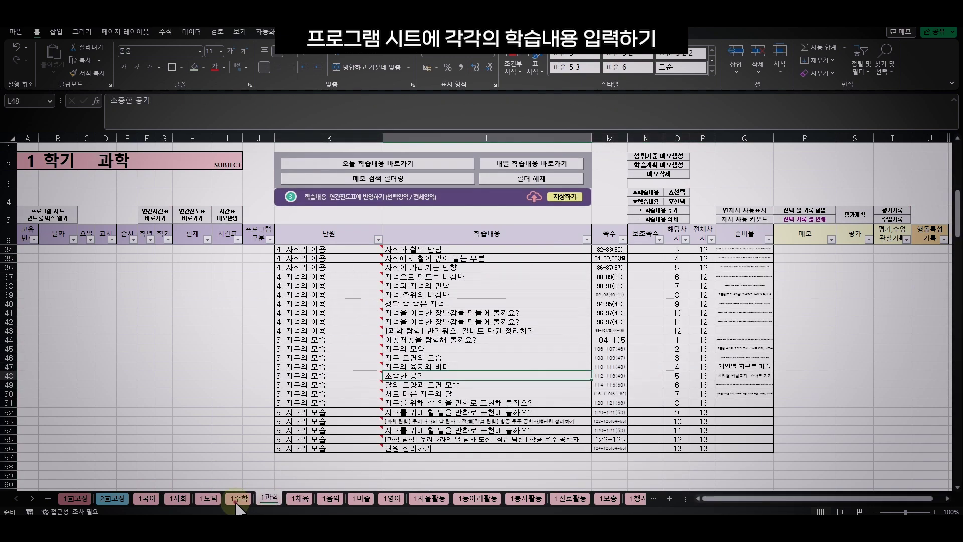
pyautogui.click(239, 499)
pyautogui.click(208, 499)
pyautogui.click(178, 499)
pyautogui.click(145, 499)
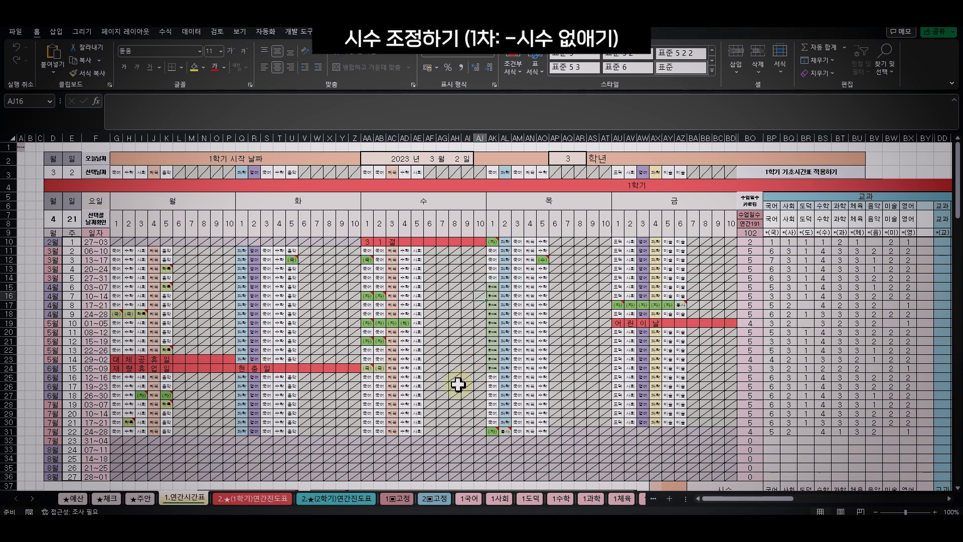
pyautogui.scroll(-2, 458, 383)
pyautogui.click(469, 498)
pyautogui.click(430, 275)
pyautogui.click(436, 250)
pyautogui.click(432, 276)
pyautogui.doubleClick(396, 276)
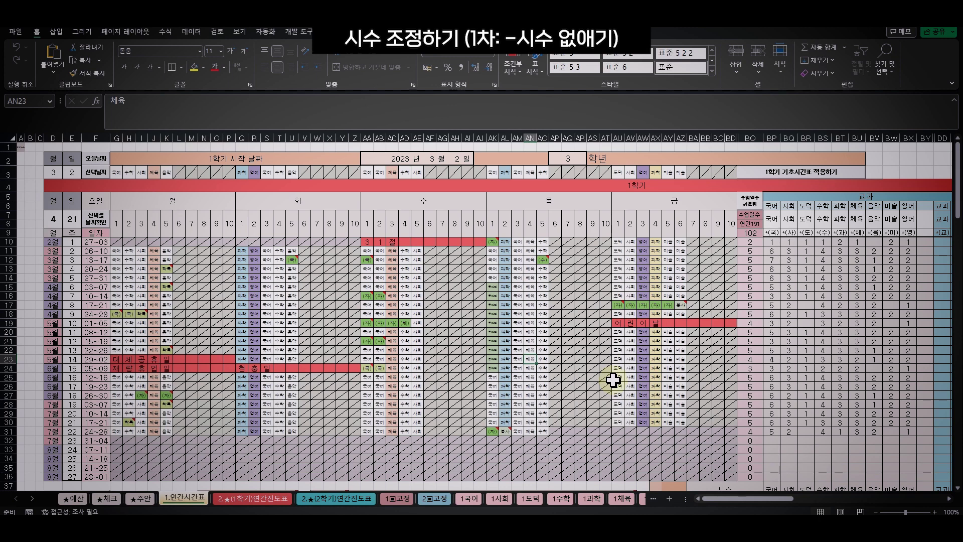
# - Examine the 운영상황 row of the annual timetable's 시수 table, BP45:BX45, checking 수학, 국어 and 음악
pyautogui.scroll(-4, 652, 412)
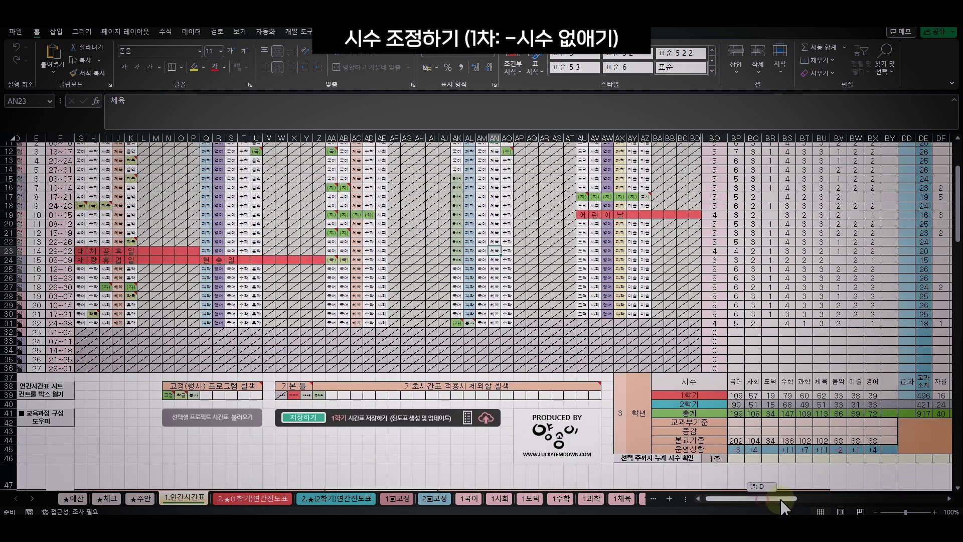
pyautogui.moveTo(768, 499); pyautogui.dragTo(791, 500)
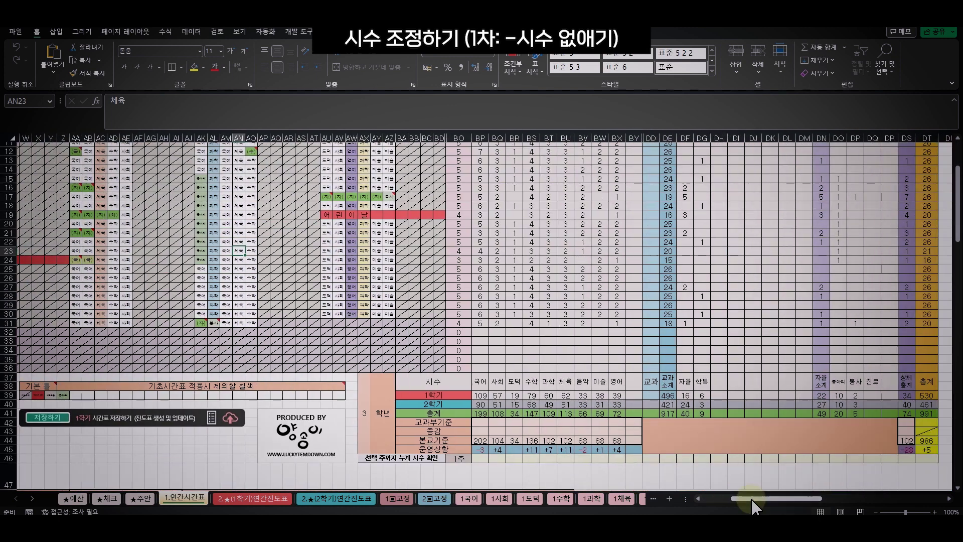
pyautogui.click(514, 450)
pyautogui.click(497, 450)
pyautogui.click(481, 450)
pyautogui.click(495, 450)
pyautogui.moveTo(614, 450); pyautogui.dragTo(481, 450)
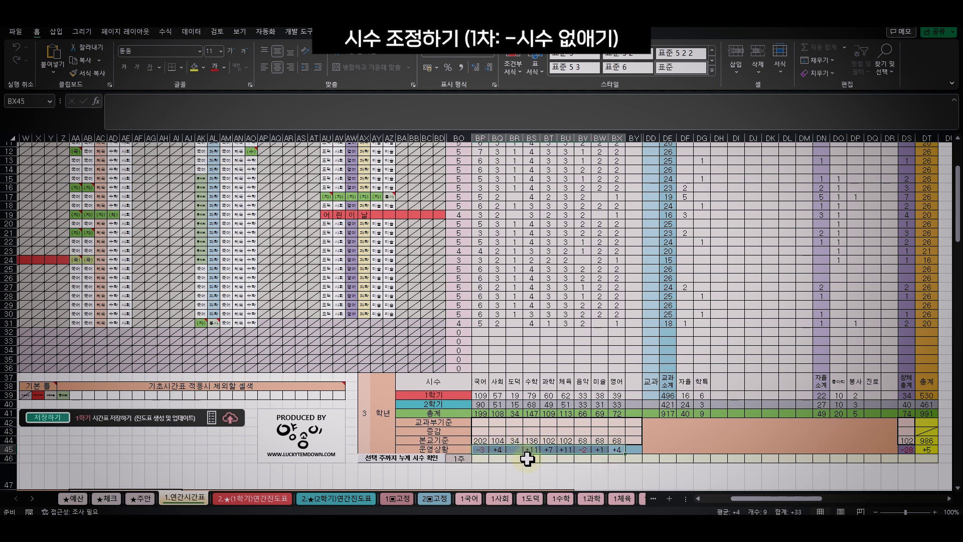
pyautogui.click(531, 450)
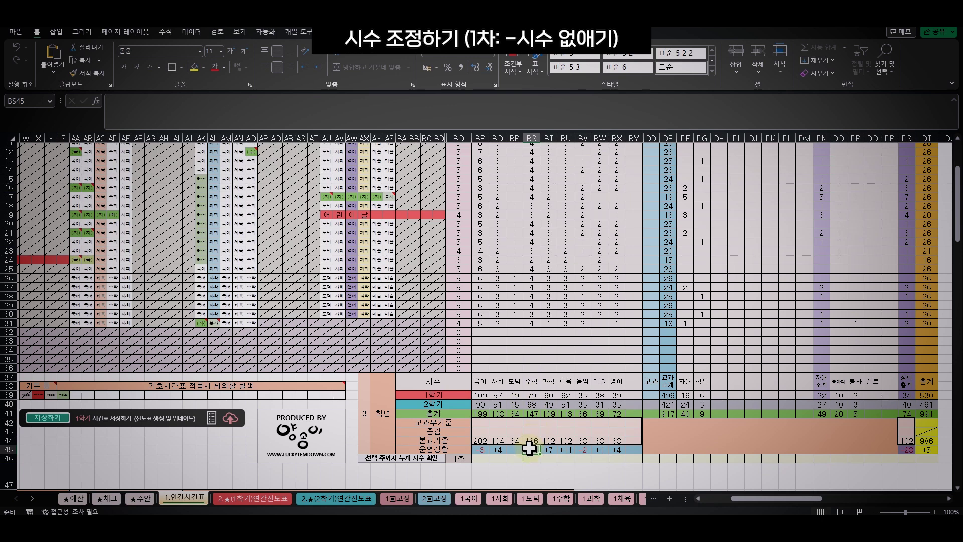
pyautogui.click(479, 449)
pyautogui.click(582, 449)
# - Change the week 22 Wednesday fourth period, AD31, to 국어 and mark the cell with a grey fill
pyautogui.moveTo(751, 508); pyautogui.dragTo(723, 508)
pyautogui.click(406, 323)
pyautogui.write('rn')
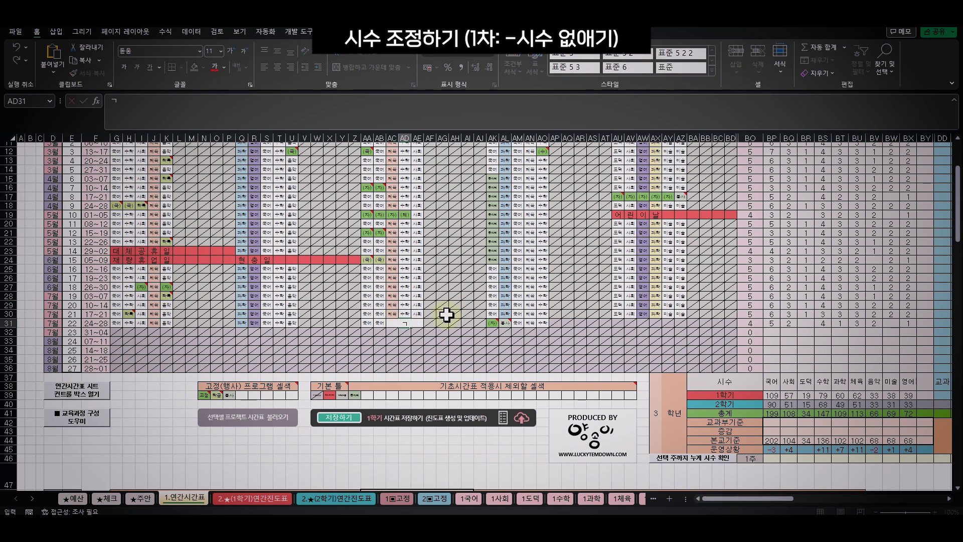
pyautogui.hotkey('ctrl', 'Return')
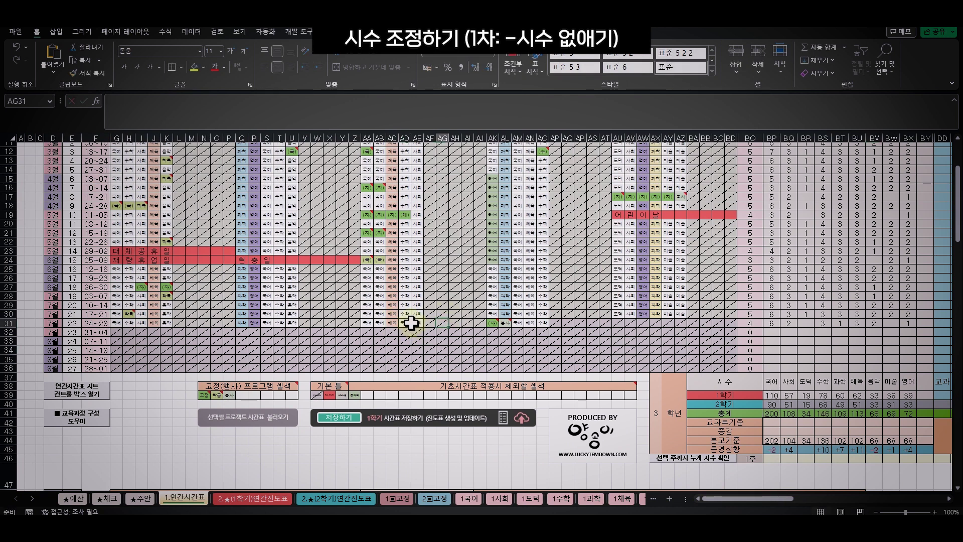
pyautogui.click(204, 63)
pyautogui.click(197, 123)
pyautogui.click(429, 330)
# - Copy the grey 국어 cell AD31 into the week 21 Wednesday fourth period, AD30
pyautogui.scroll(3, 434, 338)
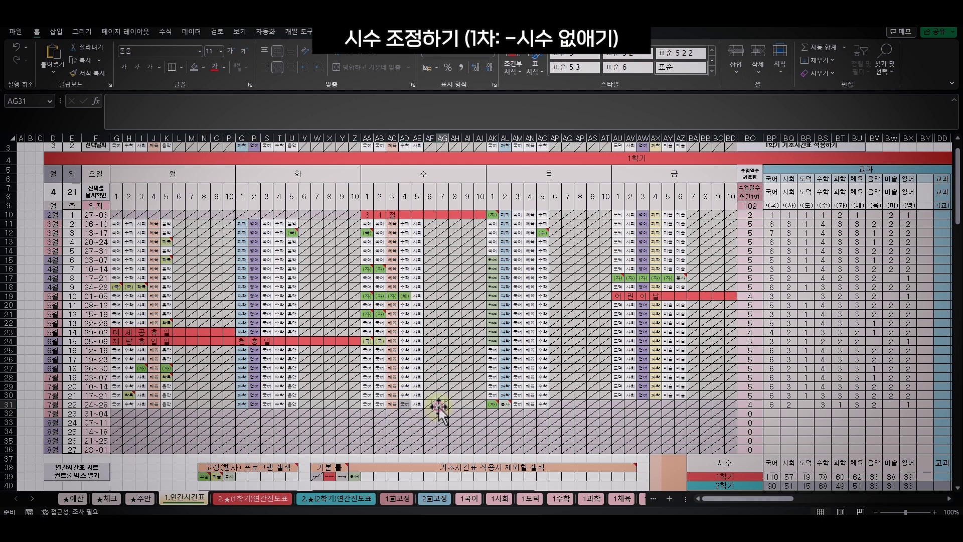
pyautogui.hotkey('ctrl', 'c')
pyautogui.click(404, 394)
pyautogui.hotkey('ctrl', 'v')
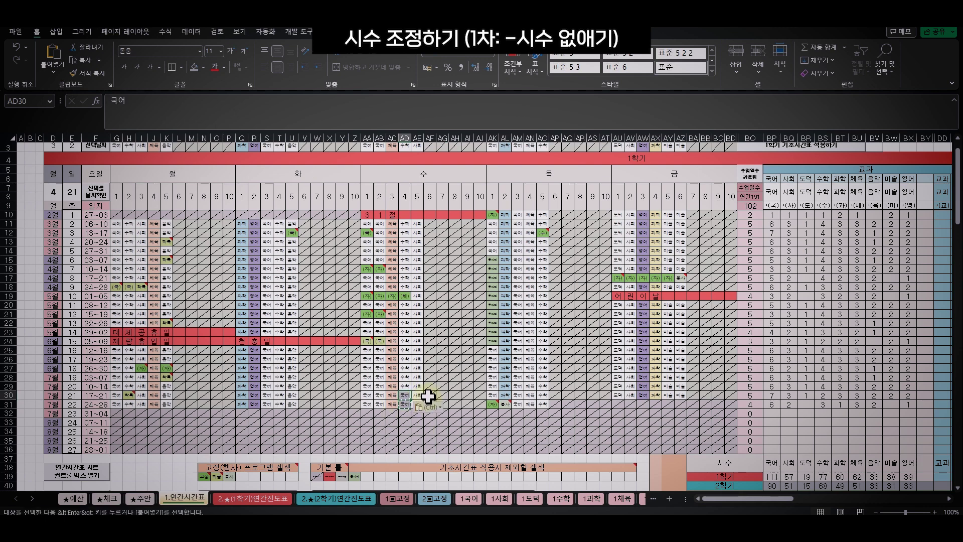
pyautogui.click(417, 387)
pyautogui.press('Escape')
pyautogui.scroll(-1, 411, 383)
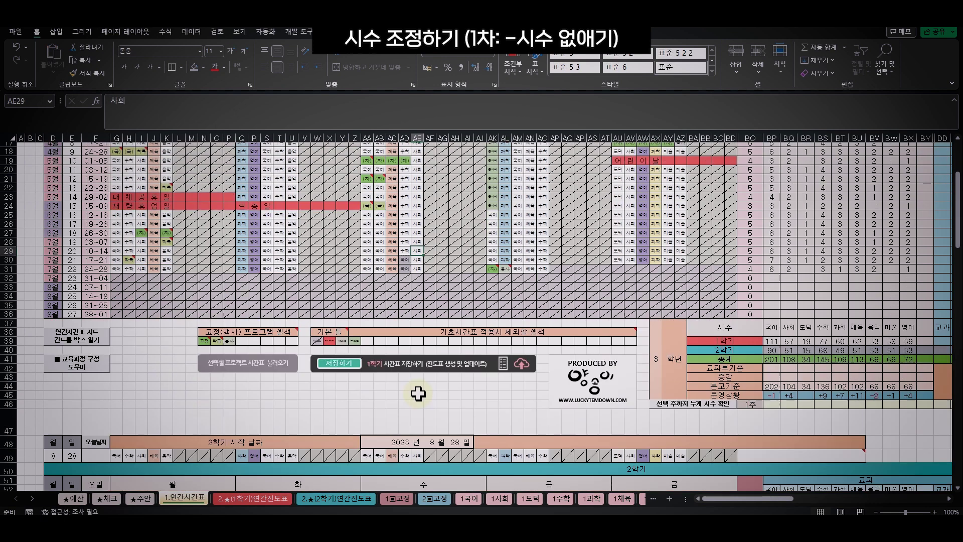
# - Copy the grey 국어 cell AD31 into the second semester's week 24 Wednesday fourth period, AD79
pyautogui.click(406, 382)
pyautogui.hotkey('ctrl', 'c')
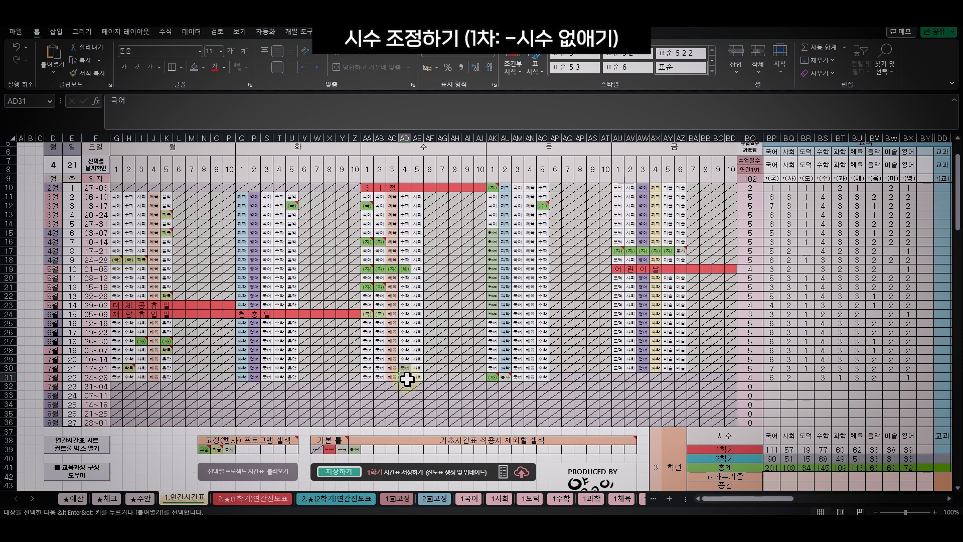
pyautogui.scroll(-15, 407, 380)
pyautogui.click(405, 408)
pyautogui.press('Return')
pyautogui.click(526, 364)
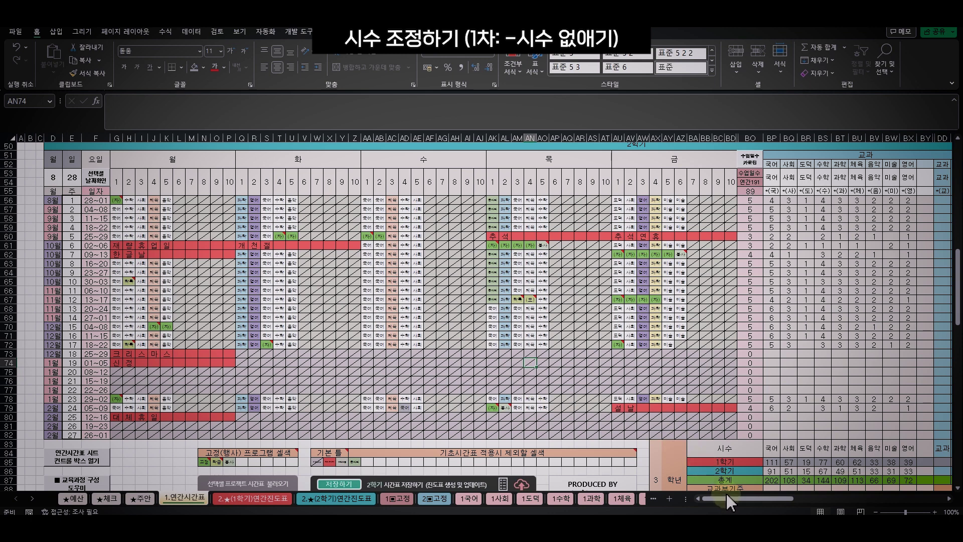
# - Check the 국어, 수학, 음악 and 체육 entries in the 운영상황 row of the second-semester 시수 table, row 91
pyautogui.moveTo(724, 498); pyautogui.dragTo(742, 498)
pyautogui.scroll(-4, 717, 404)
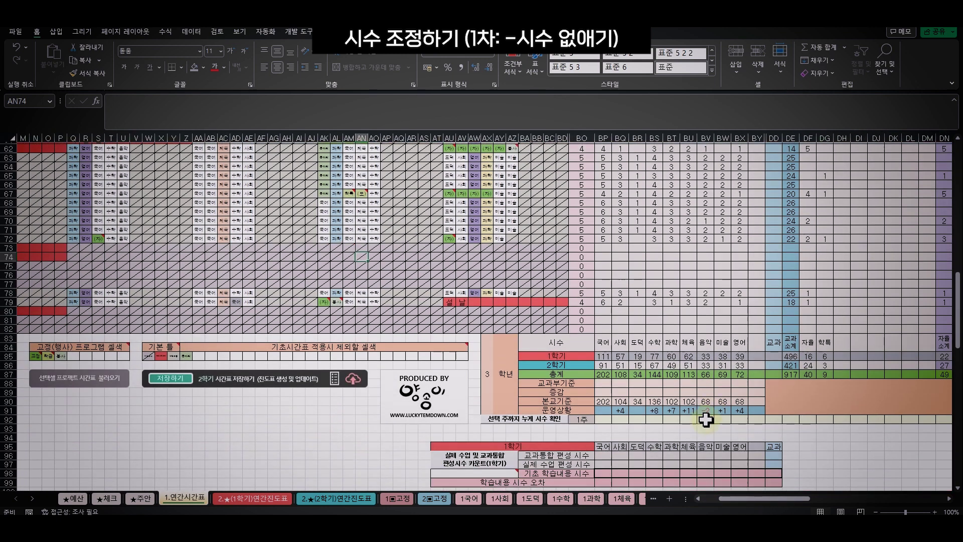
pyautogui.click(600, 409)
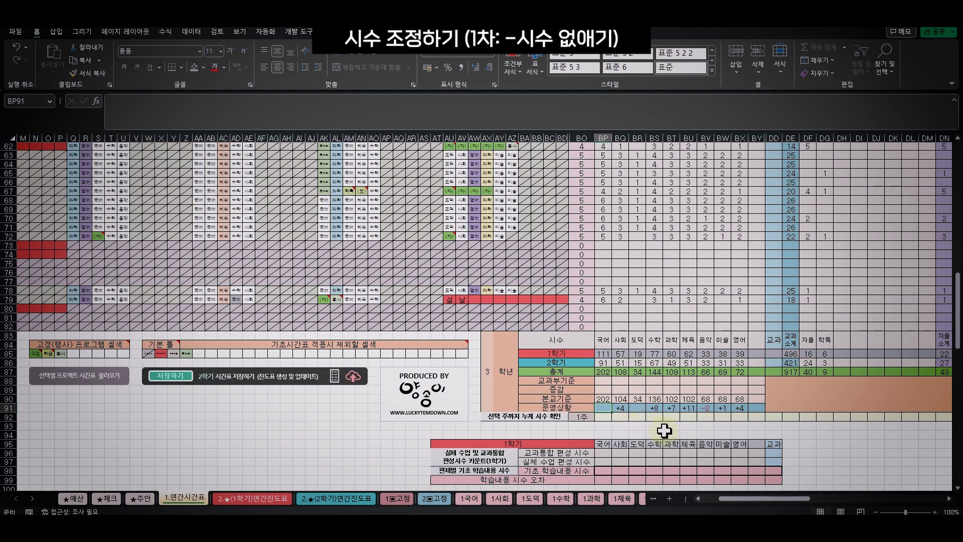
pyautogui.click(657, 407)
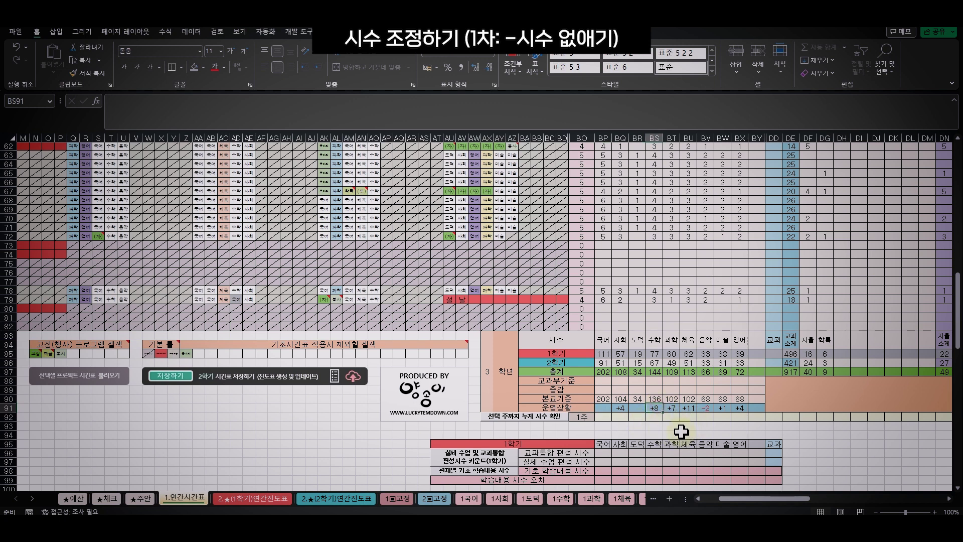
pyautogui.moveTo(791, 501); pyautogui.dragTo(807, 501)
pyautogui.click(552, 407)
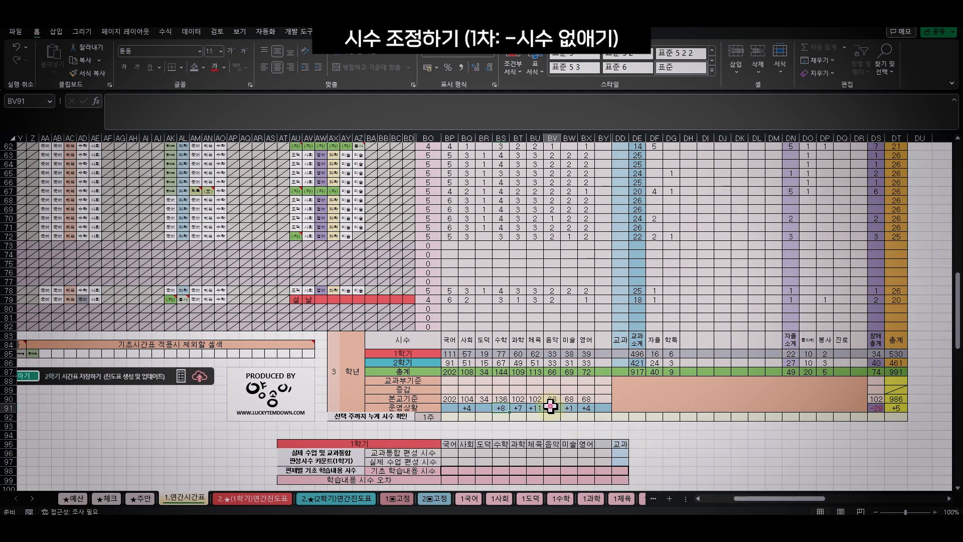
pyautogui.click(535, 408)
# - Copy the 음악 lesson in K31 over the 체육 lesson in J31, week 22 Monday of the first semester
pyautogui.moveTo(782, 497); pyautogui.dragTo(750, 498)
pyautogui.scroll(1, 266, 344)
pyautogui.scroll(18, 266, 344)
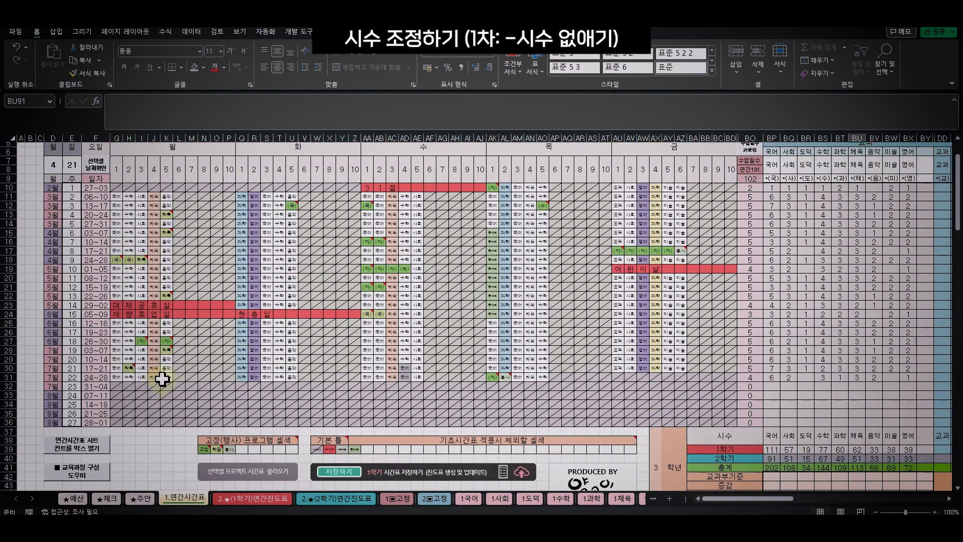
pyautogui.click(163, 376)
pyautogui.hotkey('ctrl', 'c')
pyautogui.click(153, 377)
pyautogui.hotkey('ctrl', 'v')
pyautogui.press('Escape')
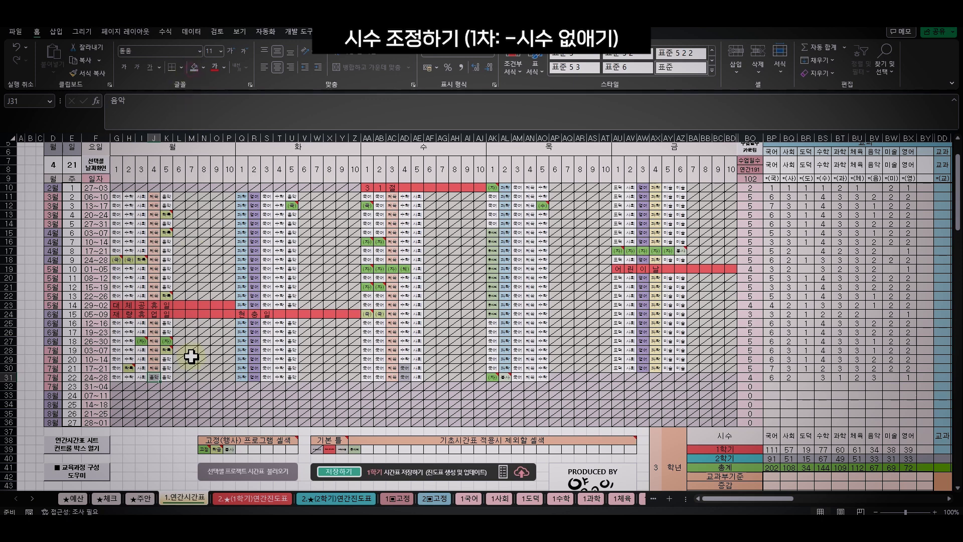
# - Copy the 음악 lesson from J31 over the 체육 lesson in AC79, second-semester week 24 Wednesday
pyautogui.hotkey('ctrl', 'c')
pyautogui.scroll(-8, 166, 389)
pyautogui.scroll(-11, 174, 397)
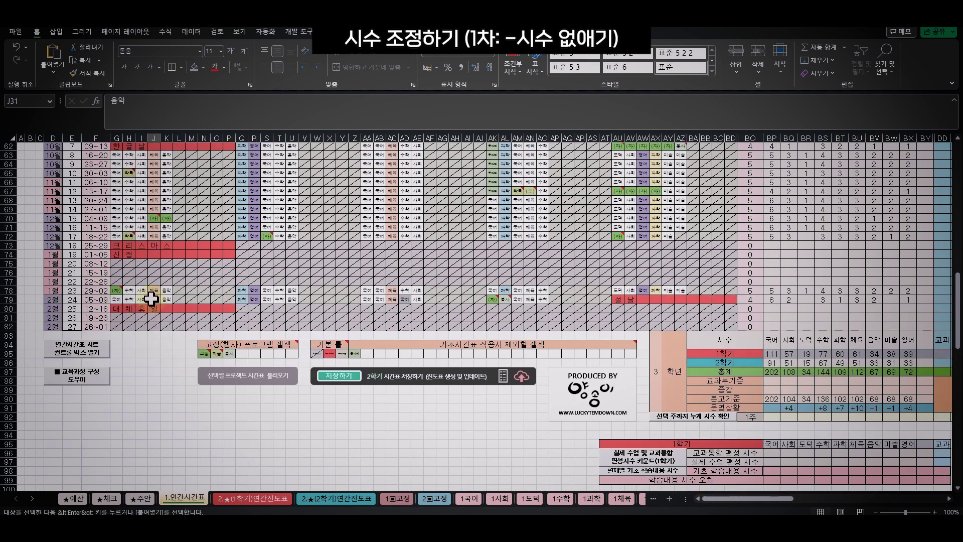
pyautogui.click(392, 299)
pyautogui.press('Return')
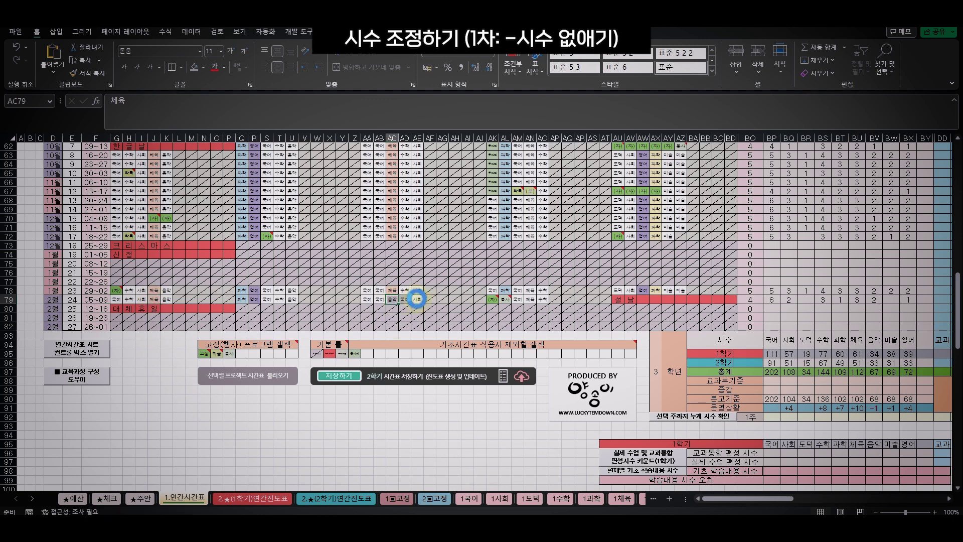
pyautogui.click(594, 254)
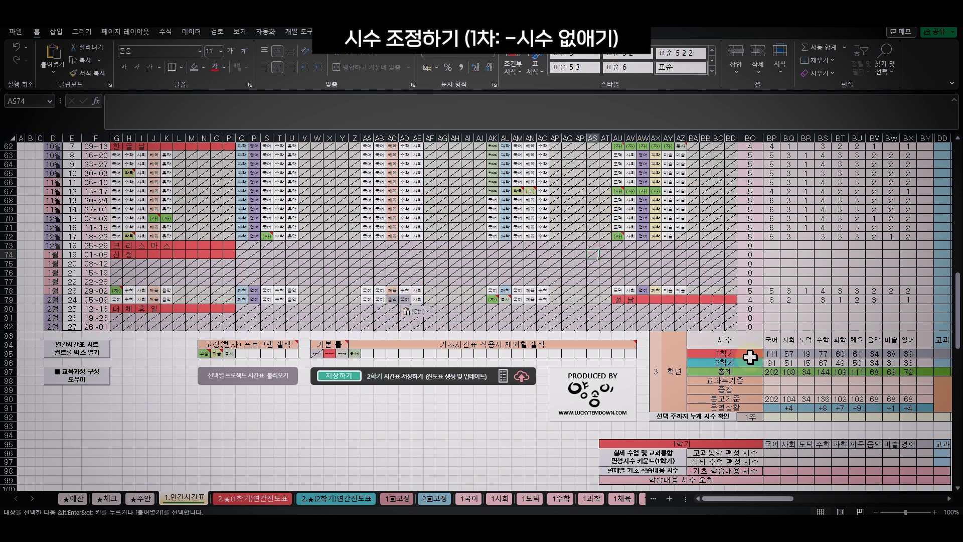
# - Recheck the 운영상황 row for all subjects, BP91:BX91, and the 창체 총계 difference in DS91
pyautogui.scroll(-4, 824, 473)
pyautogui.moveTo(784, 498); pyautogui.dragTo(812, 499)
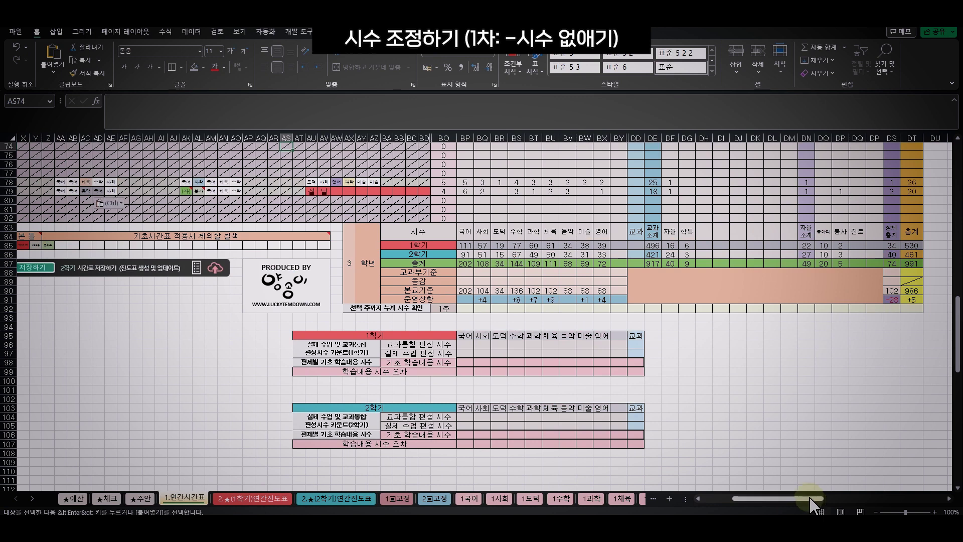
pyautogui.moveTo(466, 300); pyautogui.dragTo(600, 303)
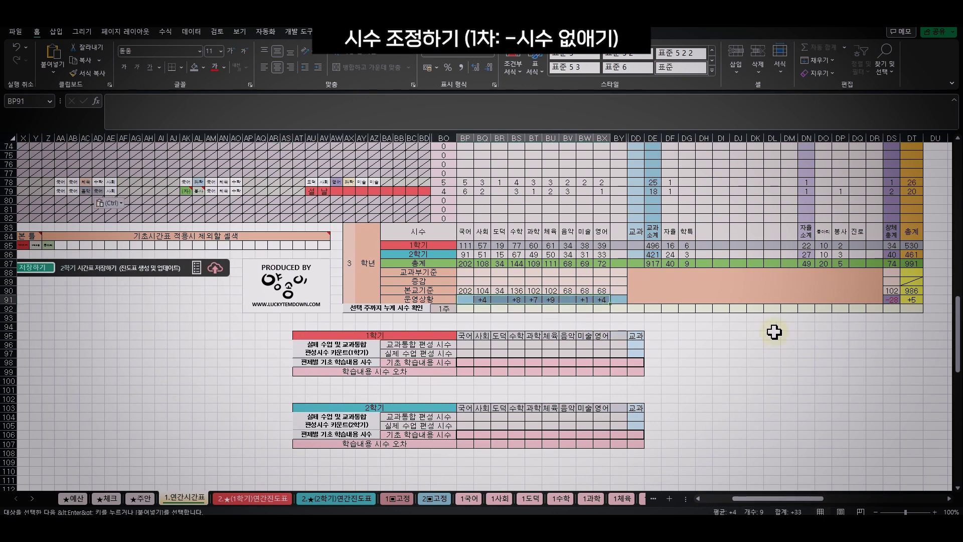
pyautogui.click(892, 301)
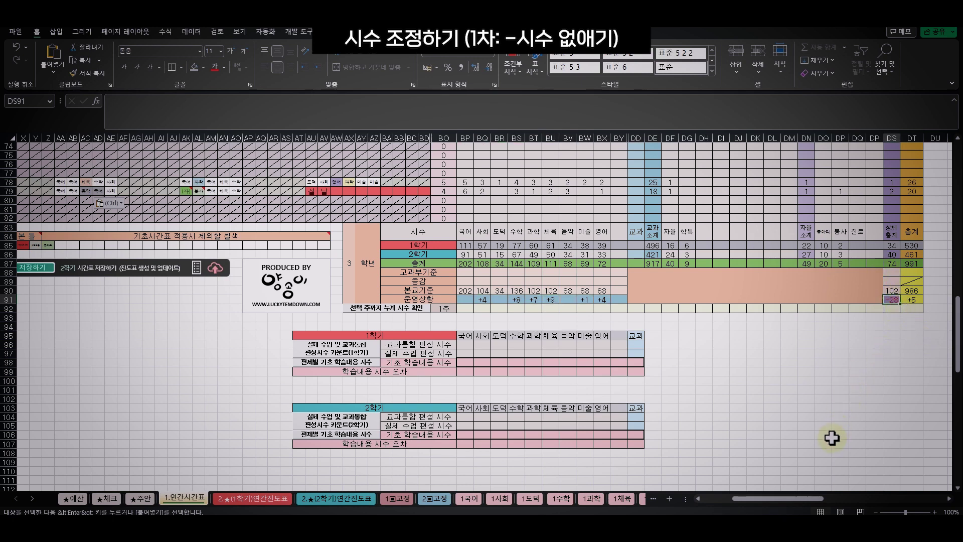
# - Paste 학특 over surplus subject lessons in first-semester weeks 21 and 22, then select those weeks in G30:BB31
pyautogui.scroll(2, 833, 436)
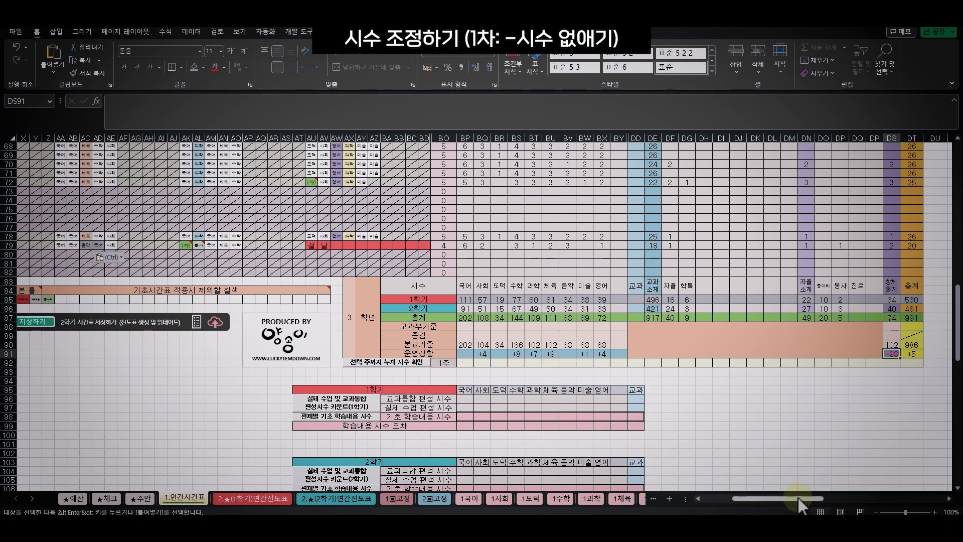
pyautogui.moveTo(799, 498); pyautogui.dragTo(769, 499)
pyautogui.scroll(9, 291, 383)
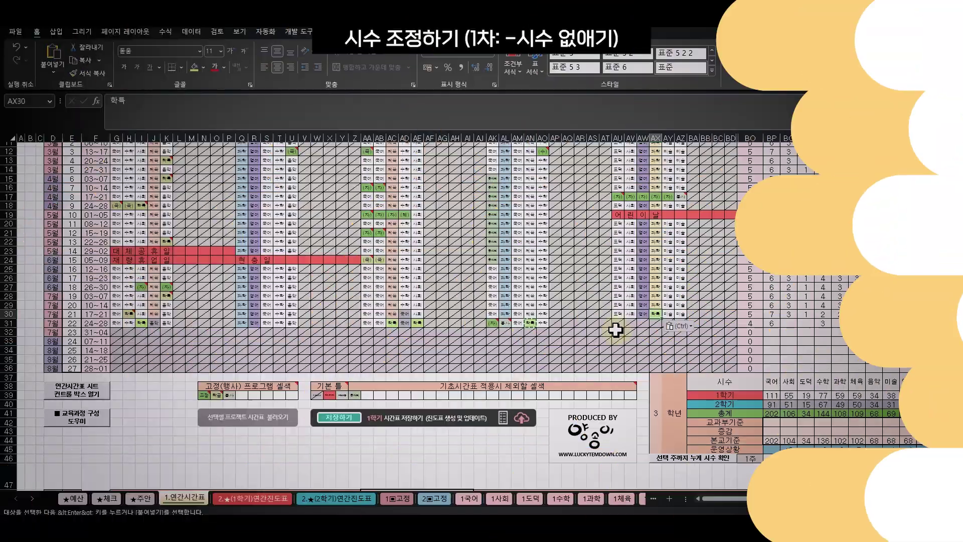
pyautogui.click(677, 313)
pyautogui.moveTo(637, 320); pyautogui.dragTo(142, 307)
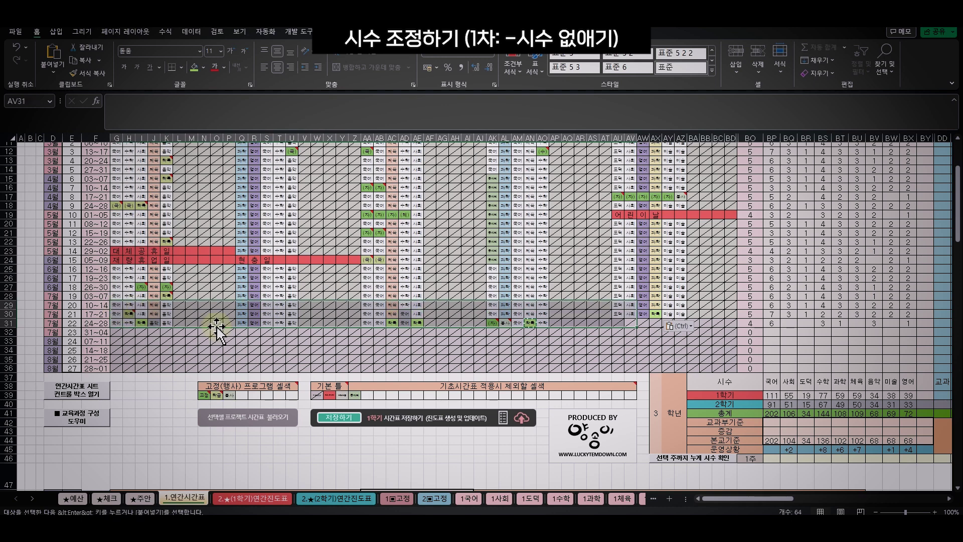
pyautogui.click(454, 360)
pyautogui.click(417, 324)
pyautogui.hotkey('ctrl', 'v')
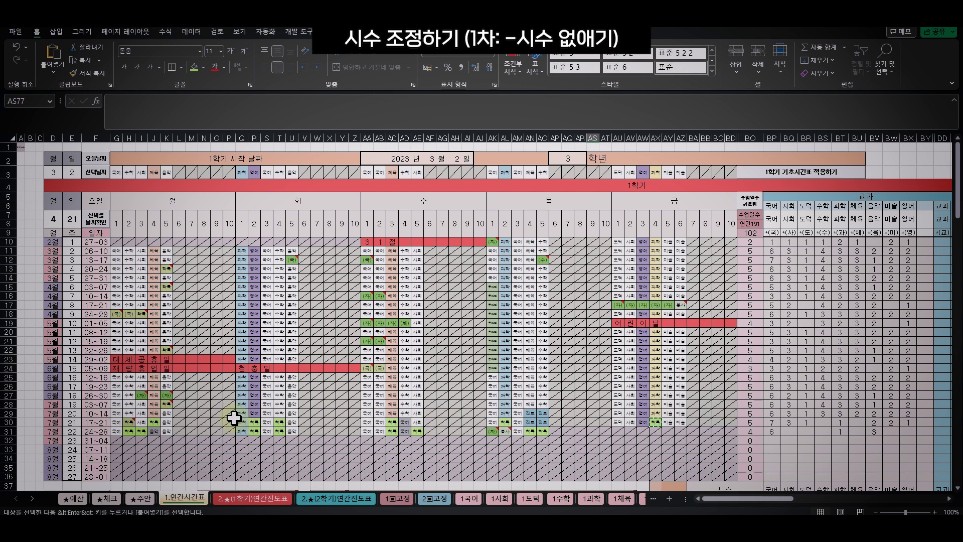
pyautogui.moveTo(122, 424); pyautogui.dragTo(680, 431)
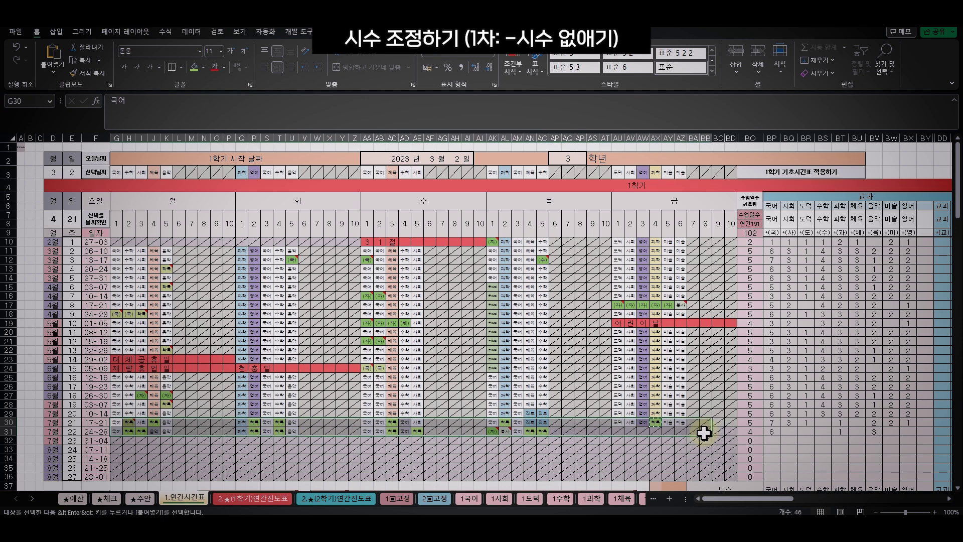
# - Examine the 운영상황 row of the hours summary for each subject, the creative activities and the overall total
pyautogui.click(695, 439)
pyautogui.scroll(-4, 694, 431)
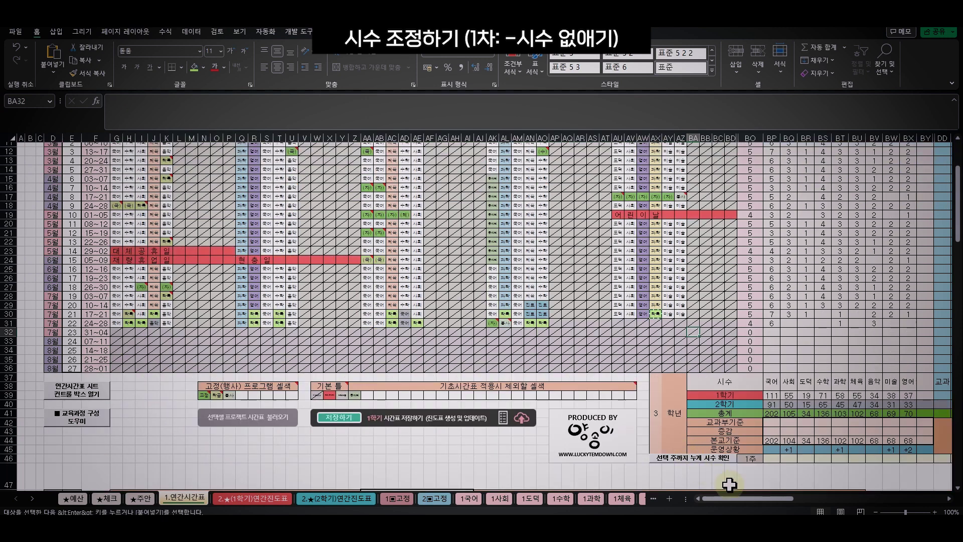
pyautogui.moveTo(737, 498); pyautogui.dragTo(795, 508)
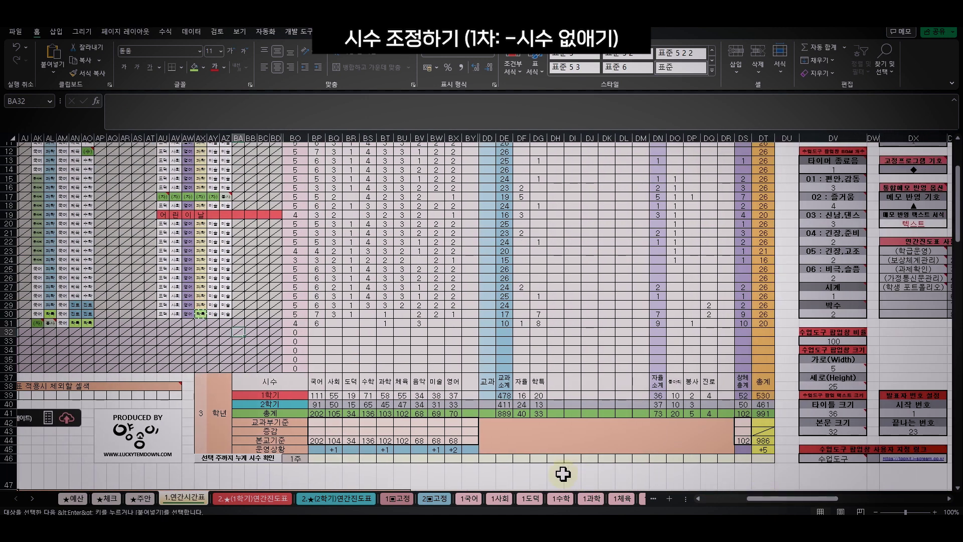
pyautogui.click(744, 450)
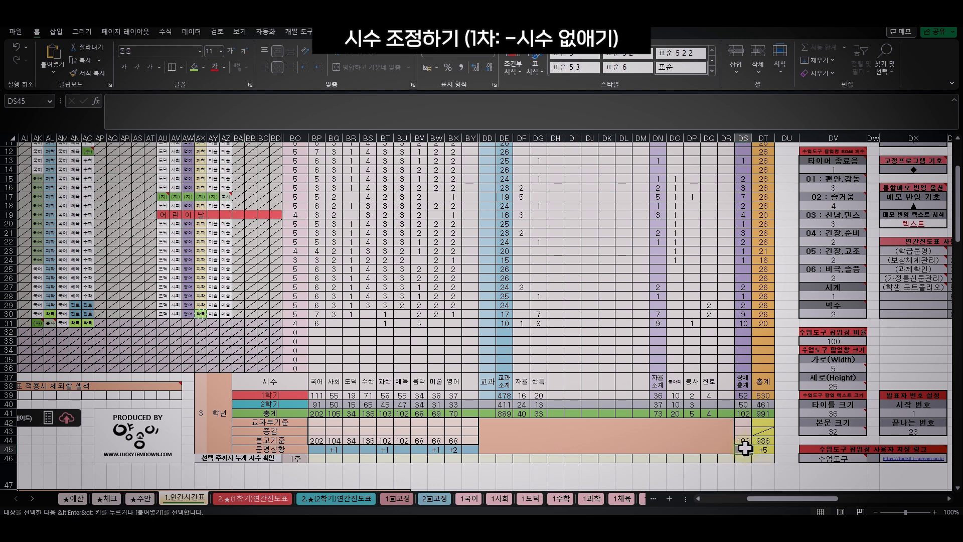
pyautogui.moveTo(463, 447); pyautogui.dragTo(316, 451)
pyautogui.click(375, 459)
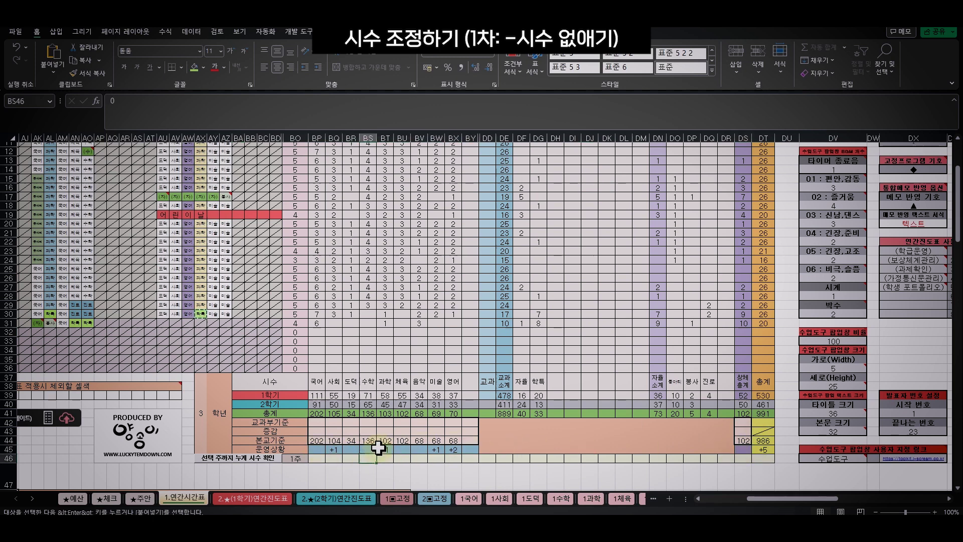
pyautogui.click(384, 449)
pyautogui.hscroll(-3, 785, 498)
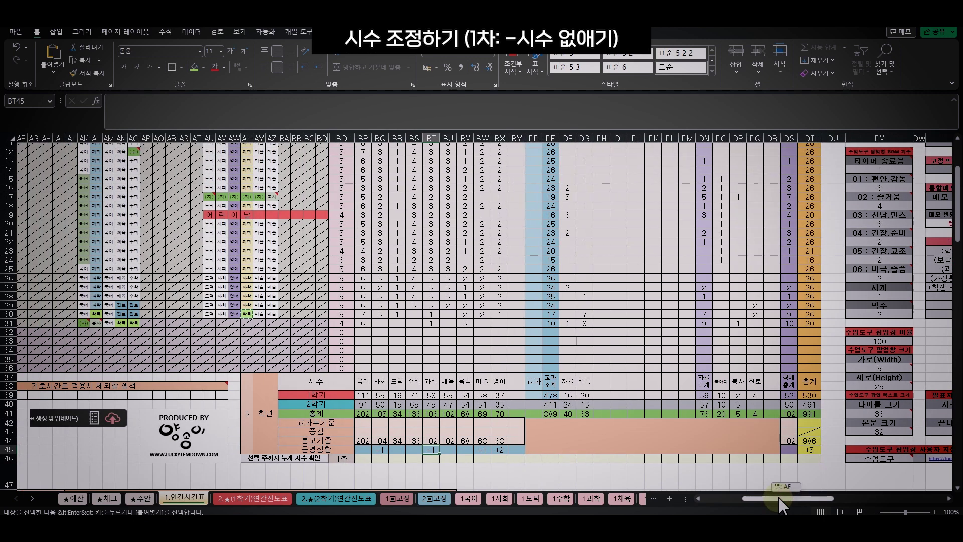
pyautogui.click(806, 452)
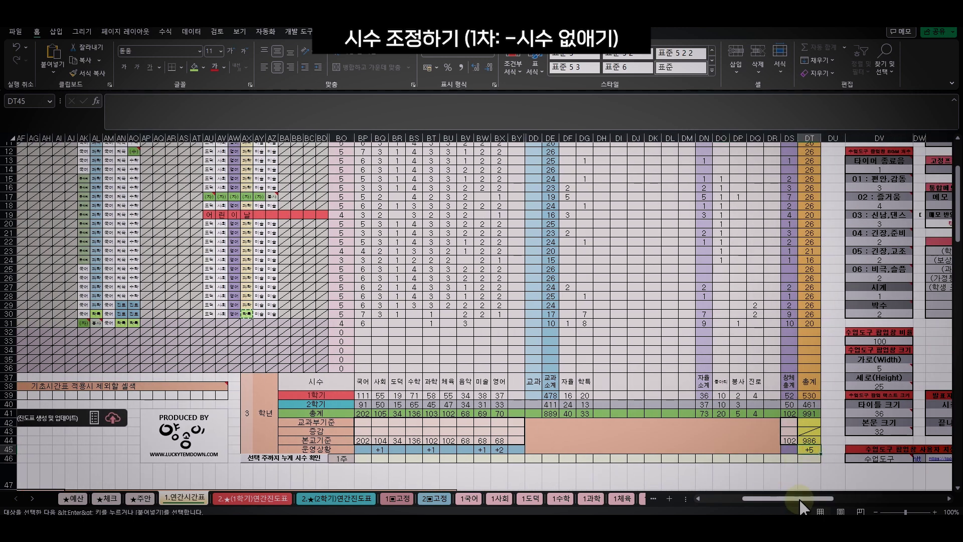
pyautogui.moveTo(810, 499); pyautogui.dragTo(759, 500)
pyautogui.scroll(3, 622, 363)
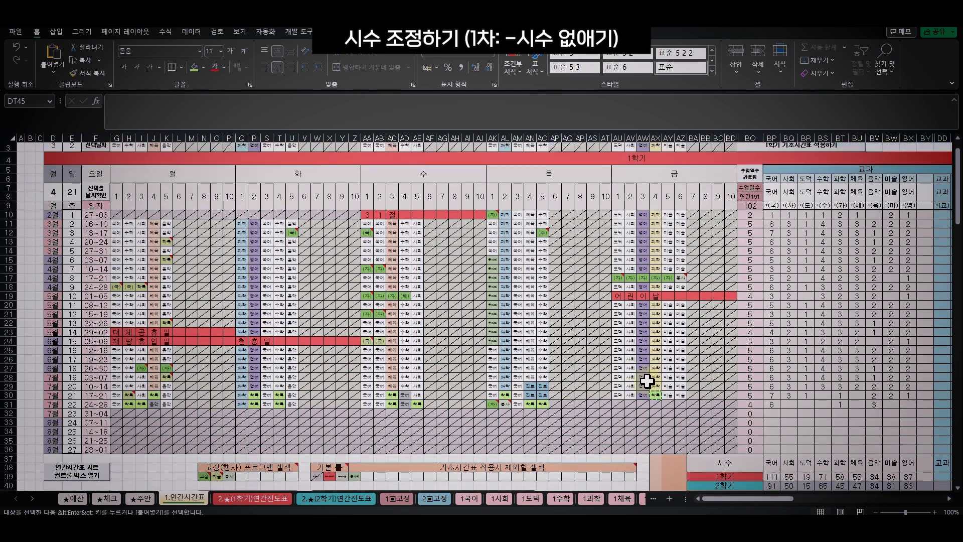
# - Cancel the pending copy and check the Thursday classes in the first-semester timetable's July 24~28 week
pyautogui.click(695, 396)
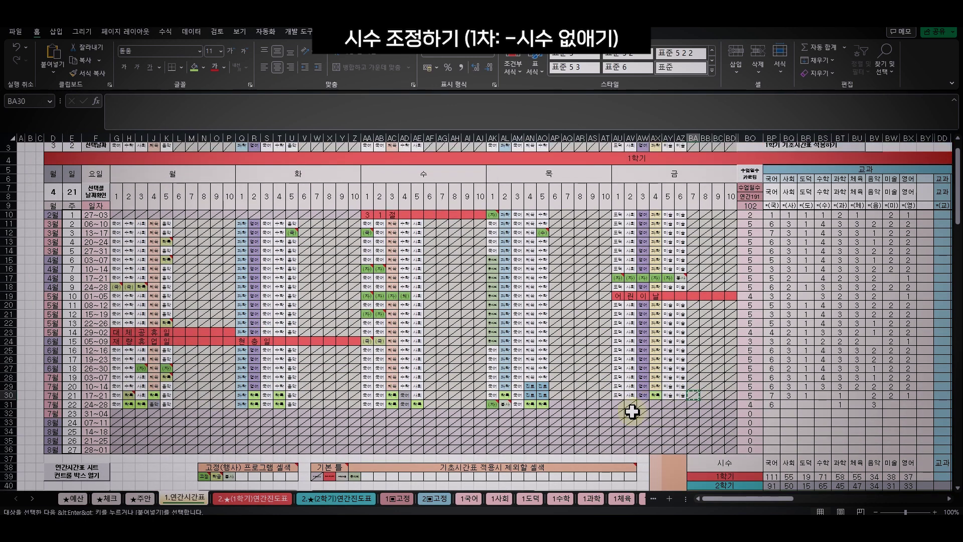
pyautogui.click(543, 405)
pyautogui.write('학특')
pyautogui.click(552, 424)
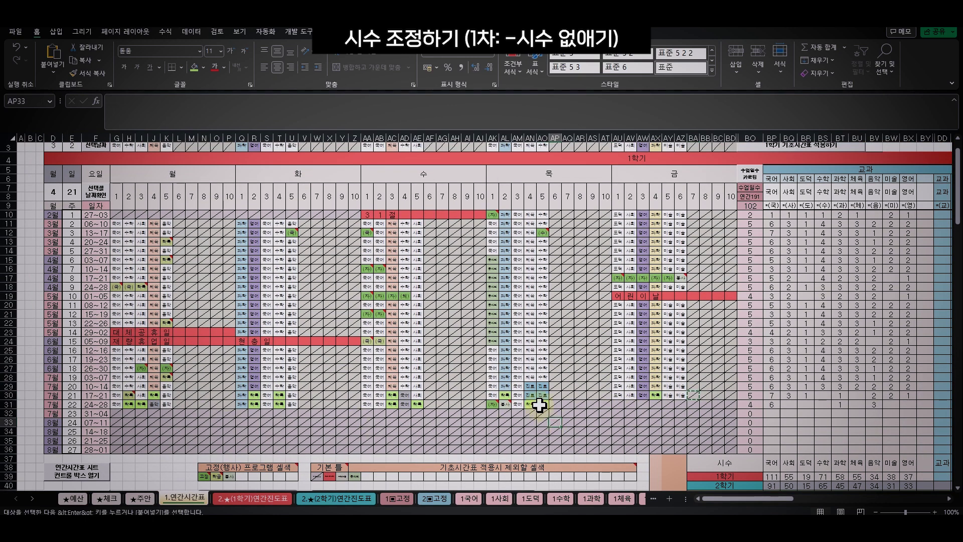
pyautogui.press('Escape')
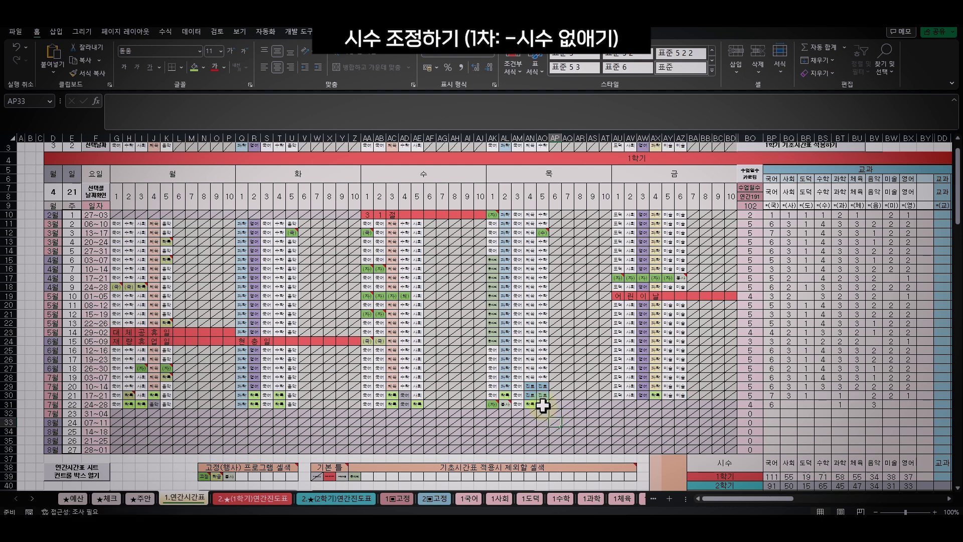
pyautogui.click(541, 404)
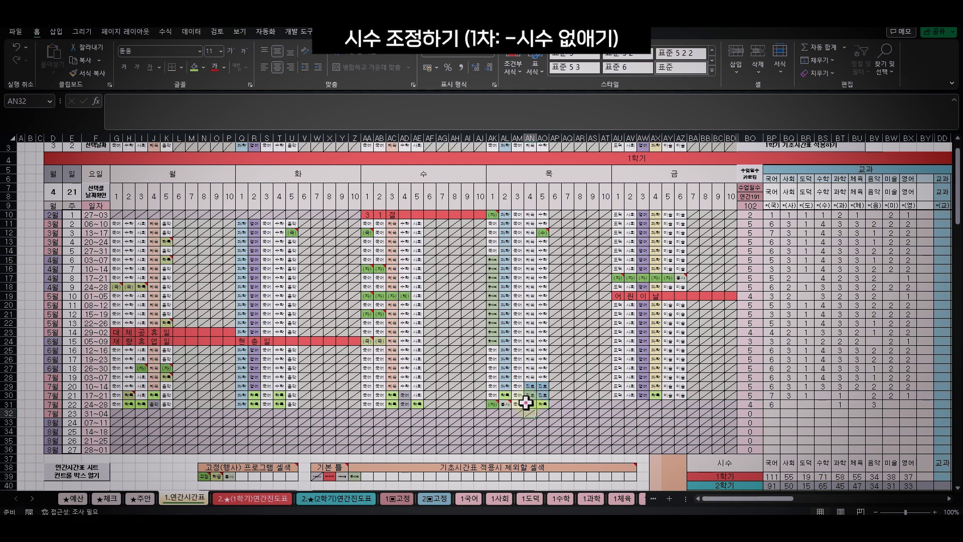
pyautogui.moveTo(497, 404); pyautogui.dragTo(536, 406)
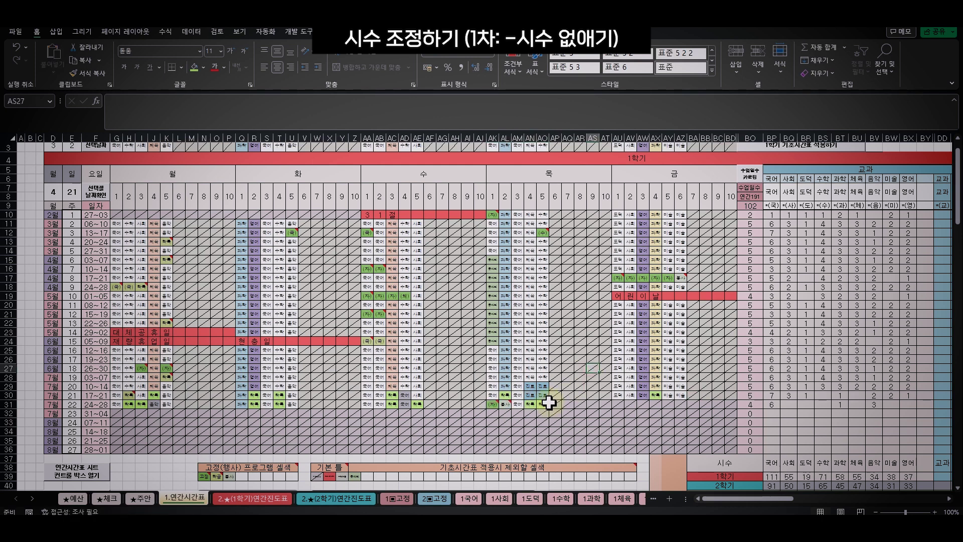
pyautogui.click(551, 430)
pyautogui.click(516, 405)
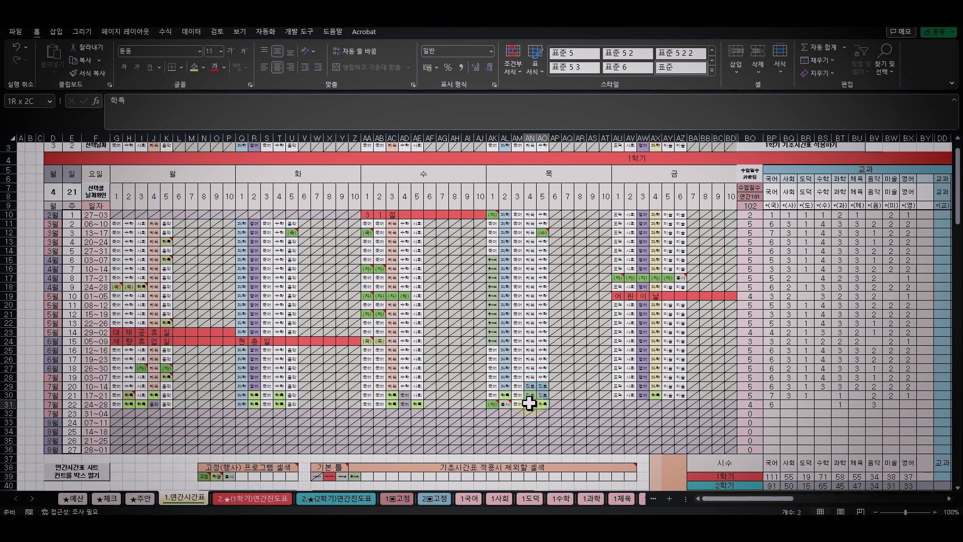
pyautogui.click(516, 419)
pyautogui.click(517, 405)
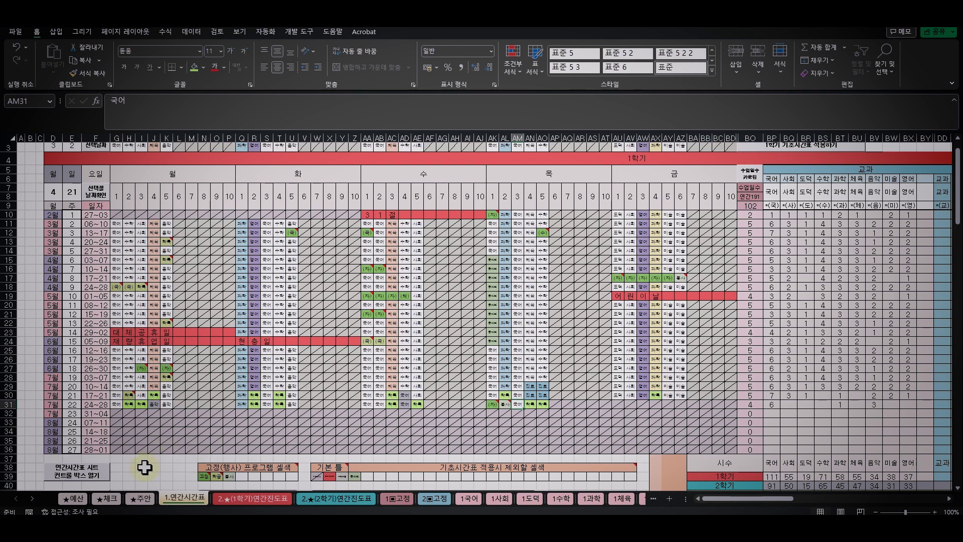
# - Open the annual timetable Control Box and shift Thursday's third-period 국어 class in the July 24~28 week two periods later
pyautogui.scroll(-2, 380, 399)
pyautogui.moveTo(79, 425)
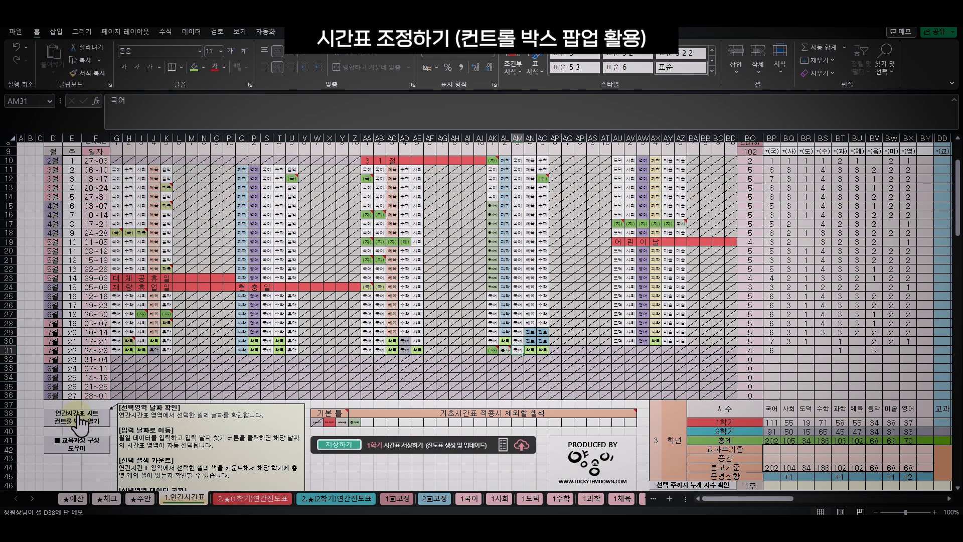
pyautogui.click(80, 425)
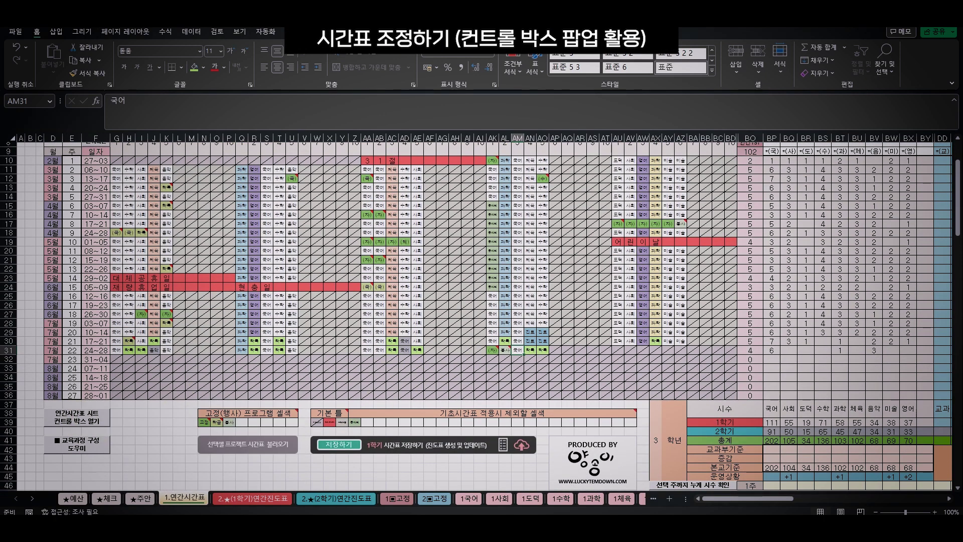
pyautogui.moveTo(73, 129); pyautogui.dragTo(188, 93)
pyautogui.click(517, 351)
pyautogui.click(192, 425)
pyautogui.click(191, 422)
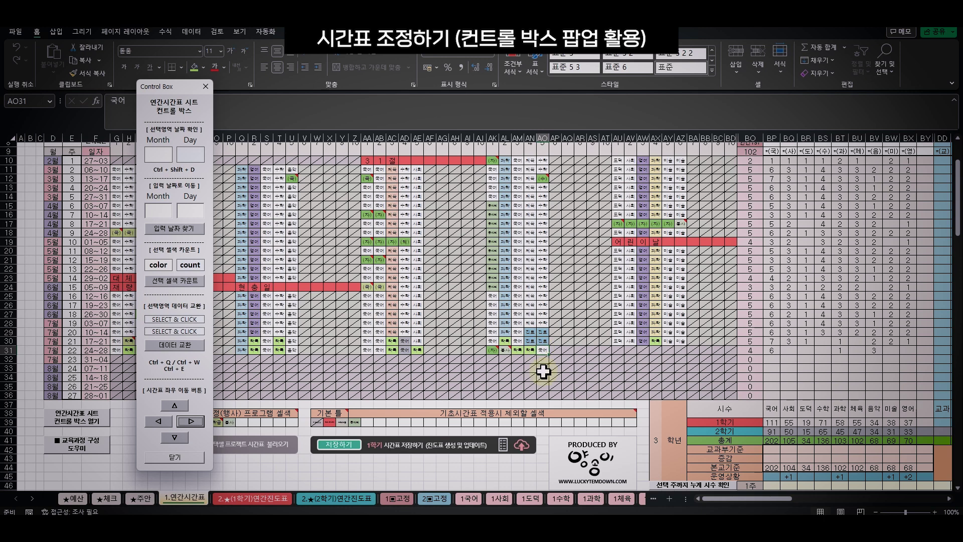
# - Overwrite Thursday's fifth-period 국어 class in the July 24~28 week with a copied empty period cell and close the Control Box
pyautogui.scroll(-8, 541, 346)
pyautogui.scroll(5, 541, 346)
pyautogui.click(555, 281)
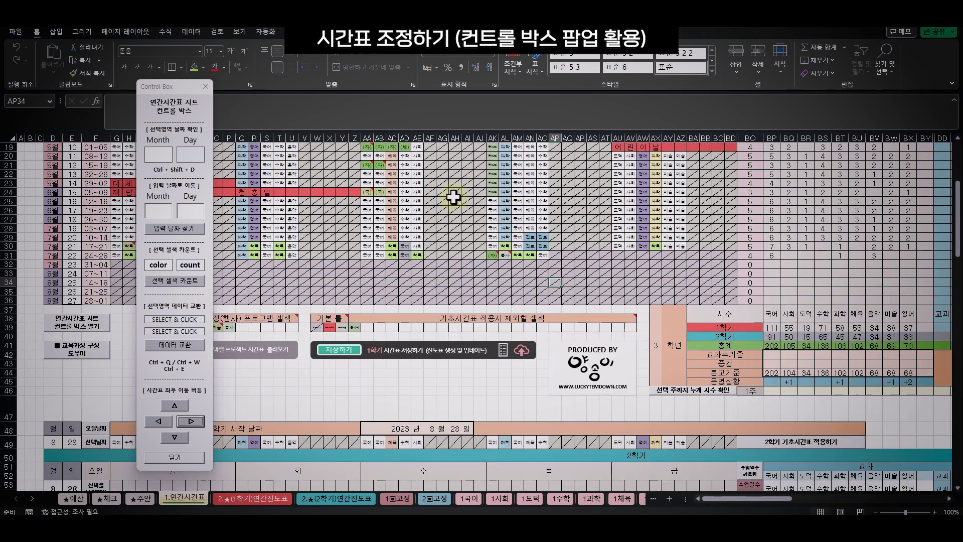
pyautogui.click(549, 257)
pyautogui.hotkey('ctrl', 'c')
pyautogui.click(555, 245)
pyautogui.click(542, 254)
pyautogui.hotkey('ctrl', 'v')
pyautogui.click(538, 290)
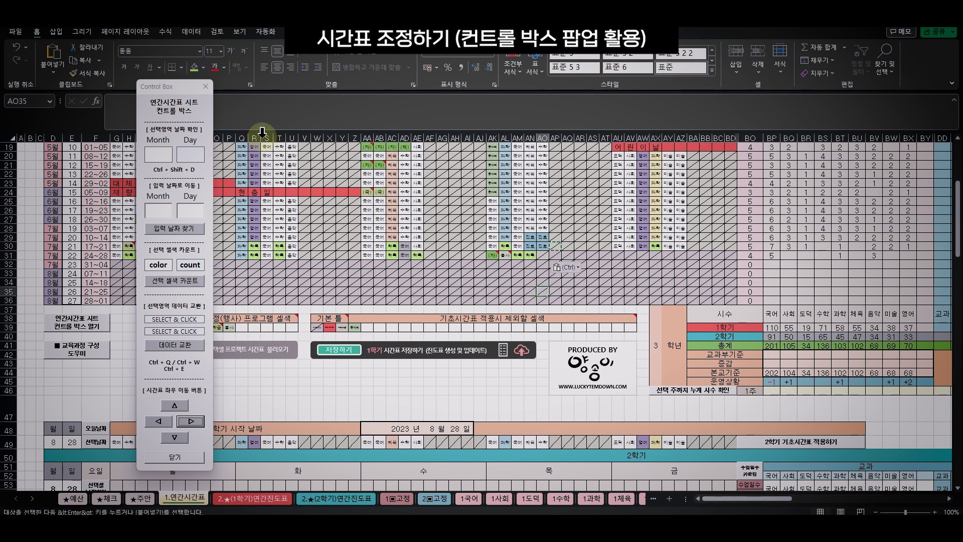
pyautogui.click(205, 86)
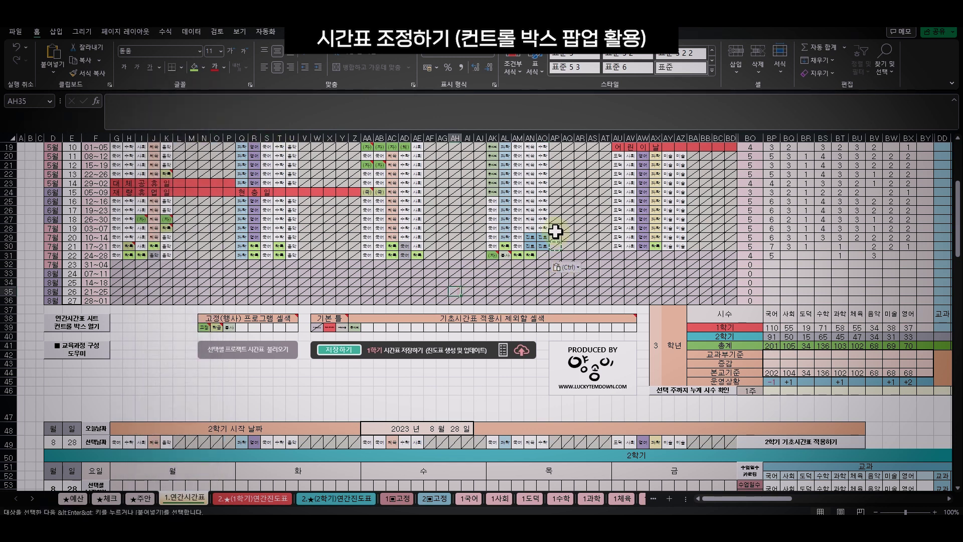
# - Recheck the 운영상황 differences for 국어, 영어, 과학 and the overall total, and review the first-semester timetable
pyautogui.hscroll(10, 681, 359)
pyautogui.click(686, 427)
pyautogui.click(804, 384)
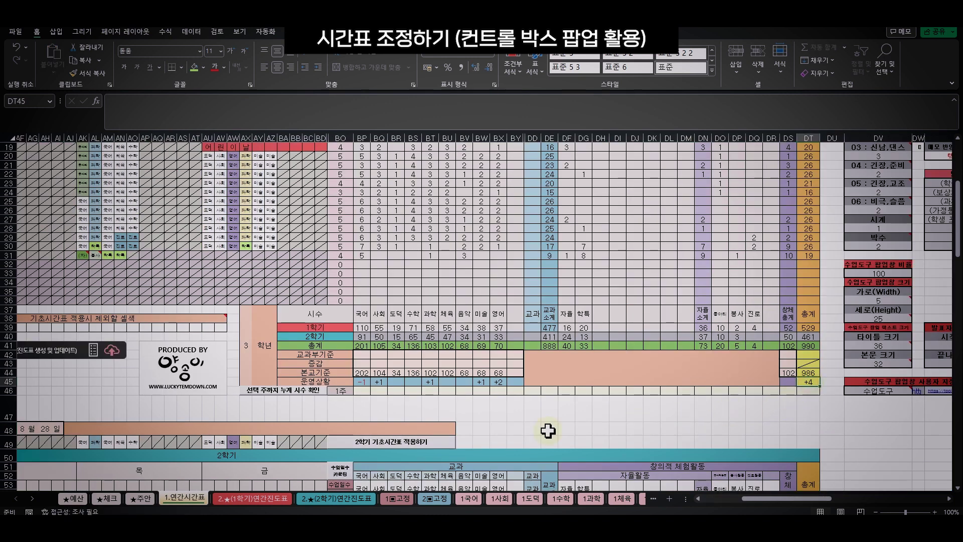
pyautogui.click(360, 382)
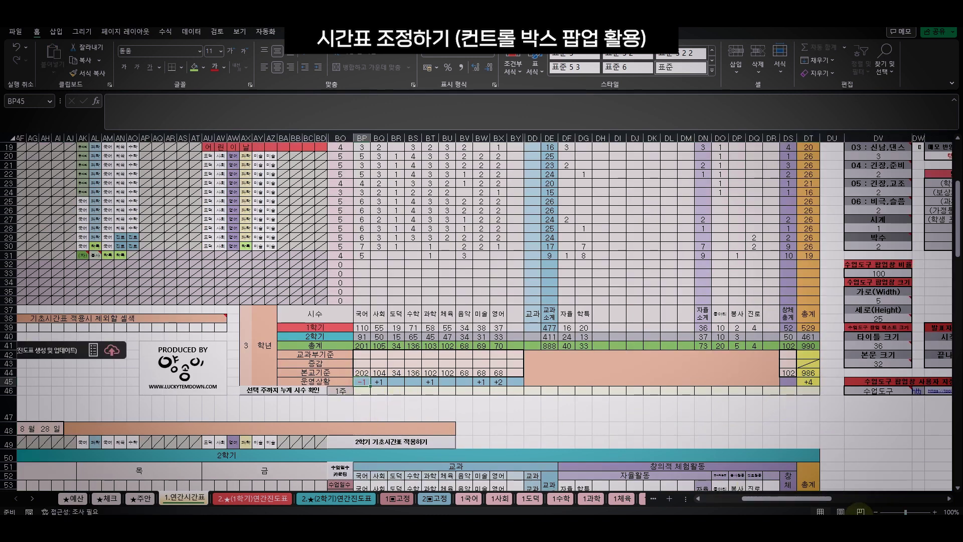
pyautogui.click(496, 382)
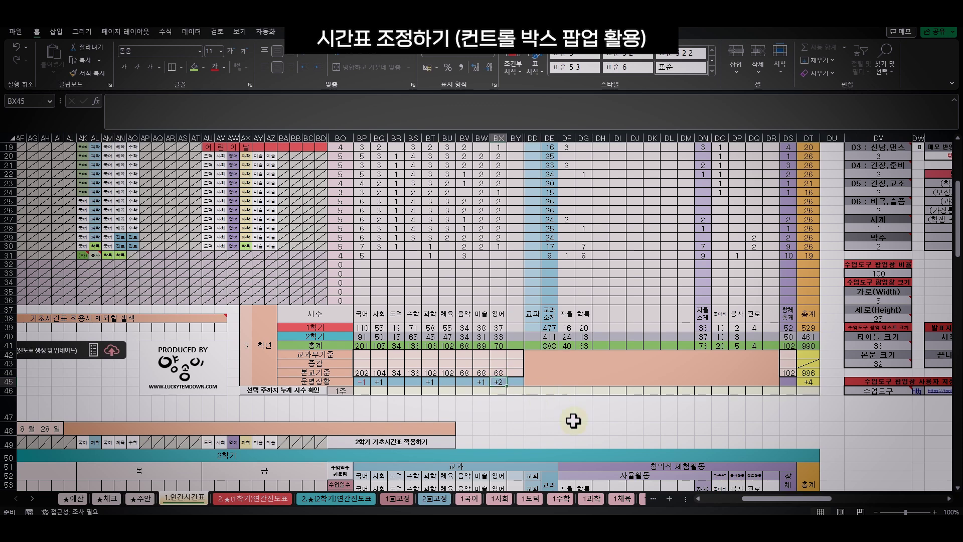
pyautogui.click(430, 382)
pyautogui.moveTo(775, 499)
pyautogui.mouseDown()
pyautogui.moveTo(731, 500)
pyautogui.moveTo(786, 499)
pyautogui.moveTo(760, 499)
pyautogui.mouseUp()
pyautogui.click(673, 346)
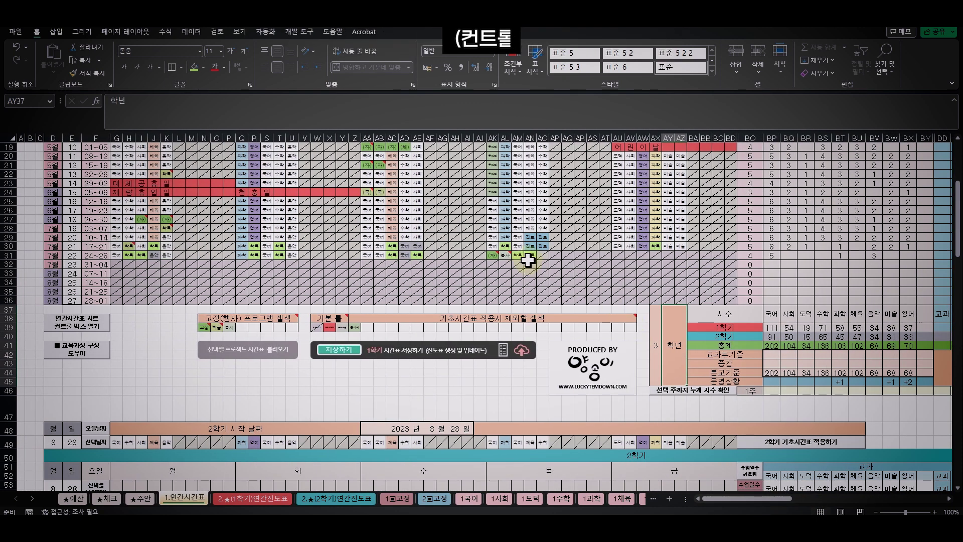
pyautogui.click(430, 256)
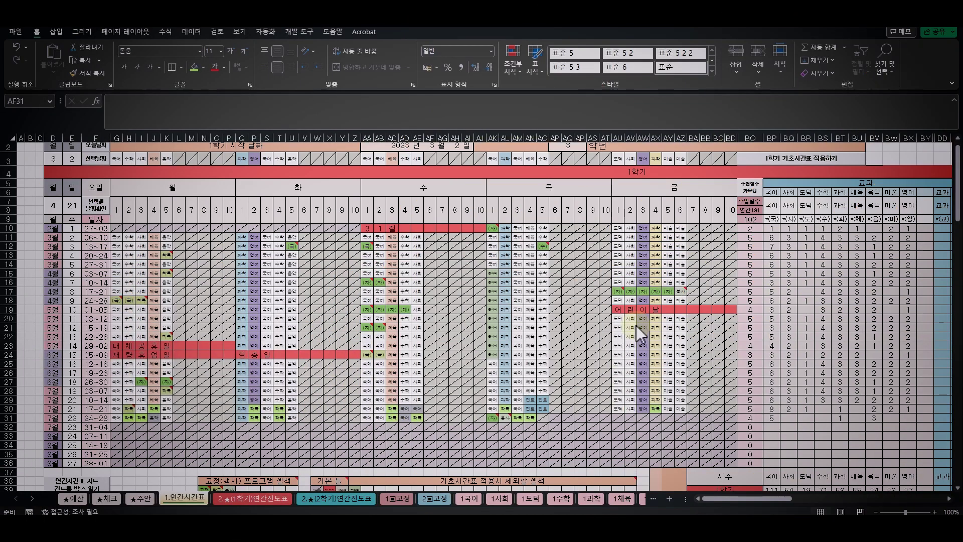
pyautogui.scroll(10, 641, 342)
# - Count the first-semester 국어 lessons by selecting the whole 학습내용 list from row 7 to row 100
pyautogui.scroll(-1, 641, 349)
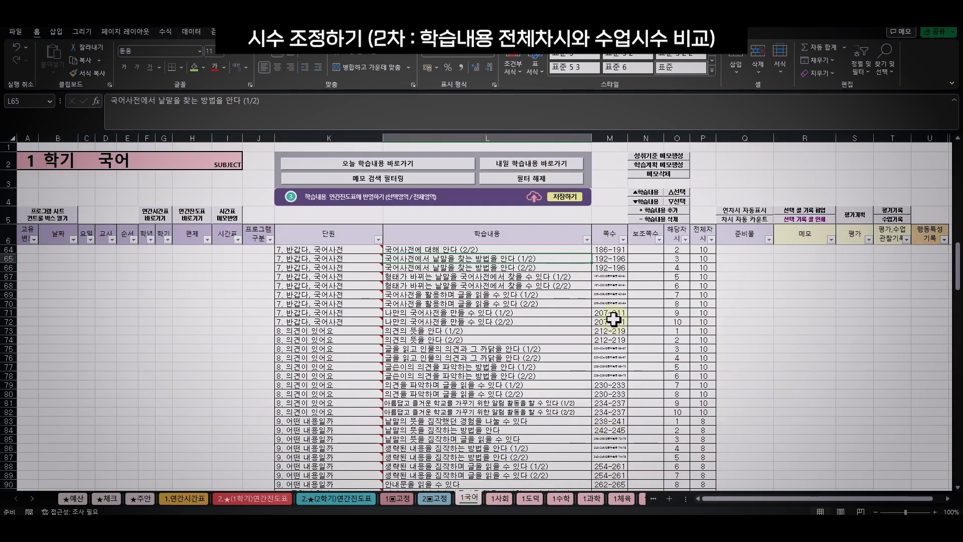
pyautogui.scroll(-7, 613, 318)
pyautogui.click(518, 386)
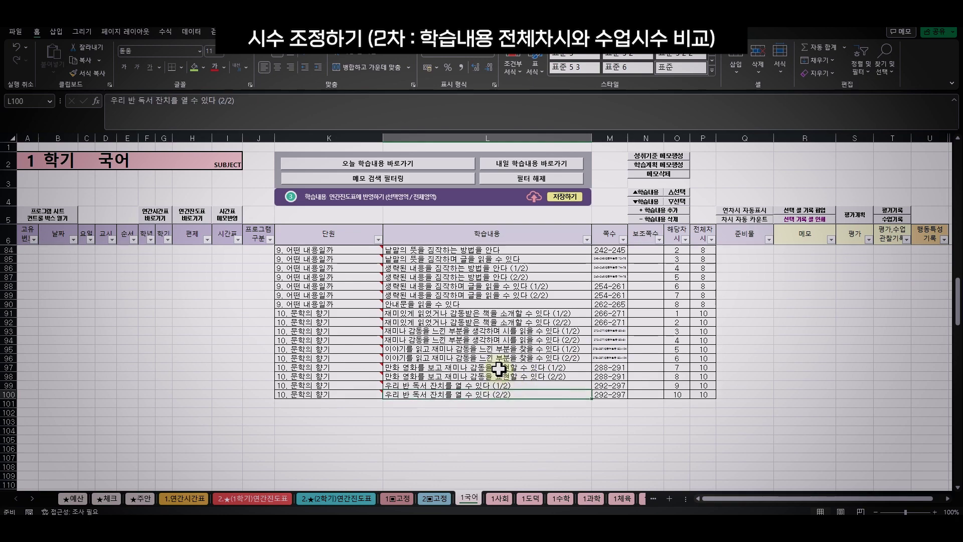
pyautogui.scroll(20, 496, 356)
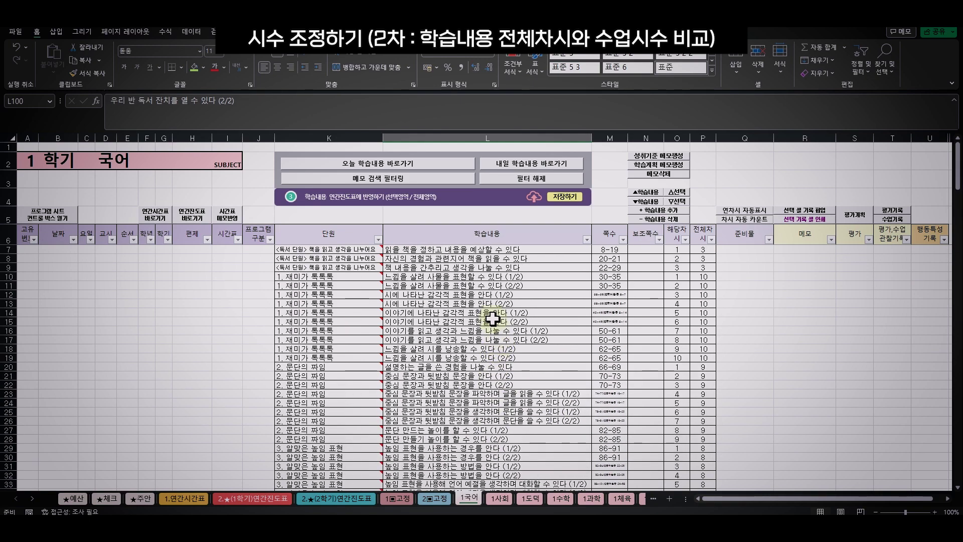
pyautogui.keyDown('shift'); pyautogui.click(495, 249); pyautogui.keyUp('shift')
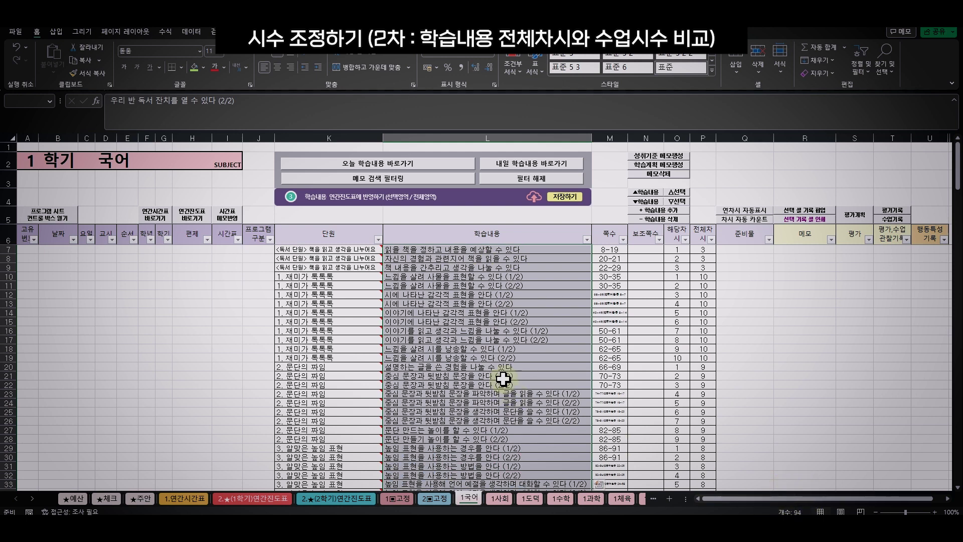
pyautogui.click(517, 268)
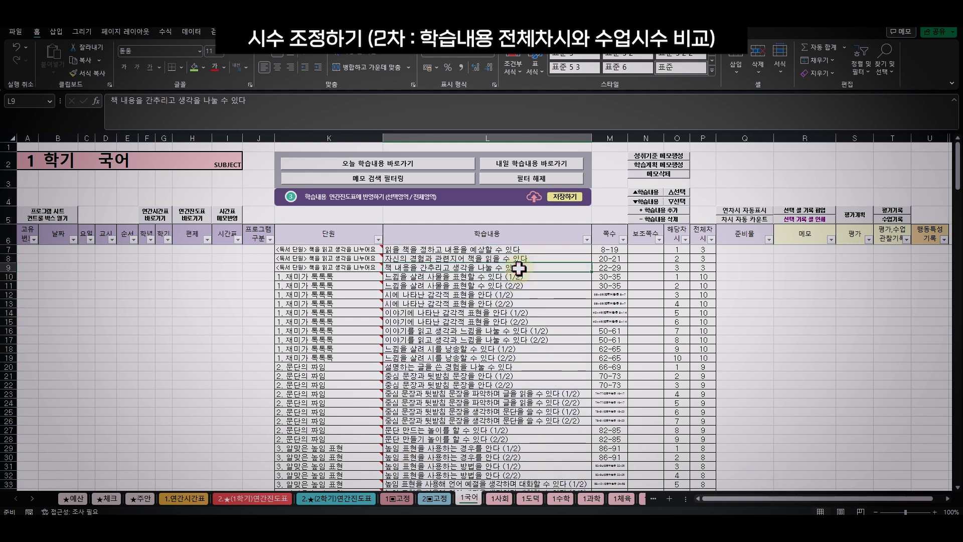
# - Return to the 1.연간시간표 sheet and check the 국어 hours for the first semester and the yearly total
pyautogui.click(182, 499)
pyautogui.scroll(5, 739, 346)
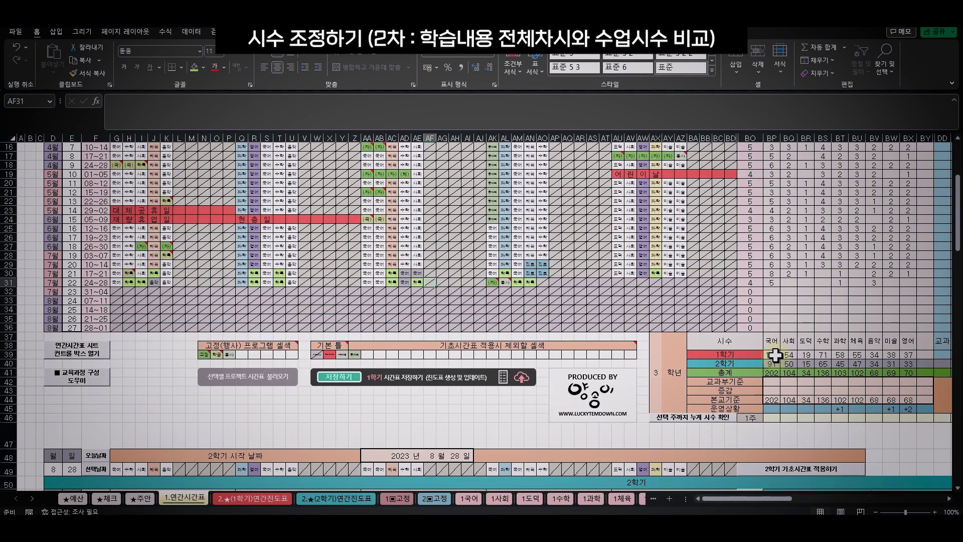
pyautogui.click(775, 355)
pyautogui.scroll(2, 800, 393)
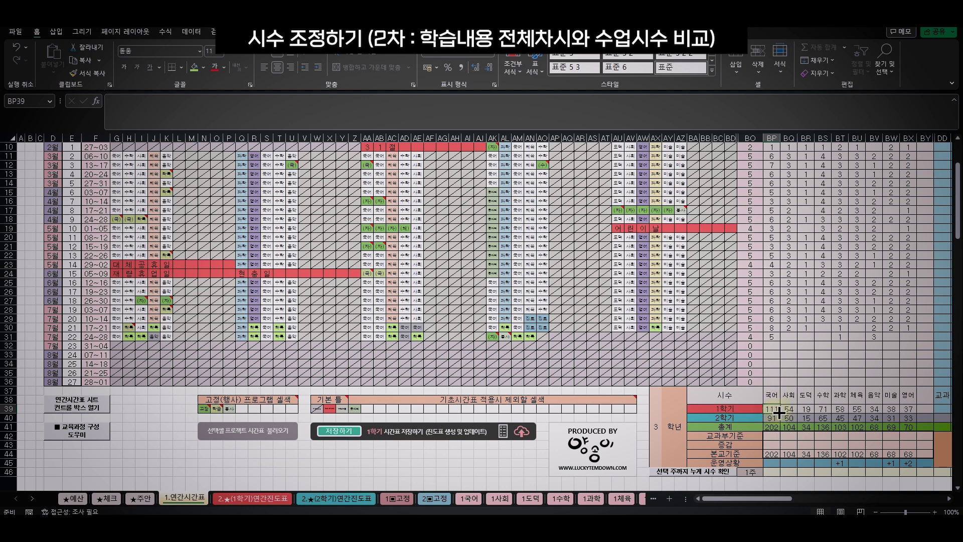
pyautogui.click(780, 430)
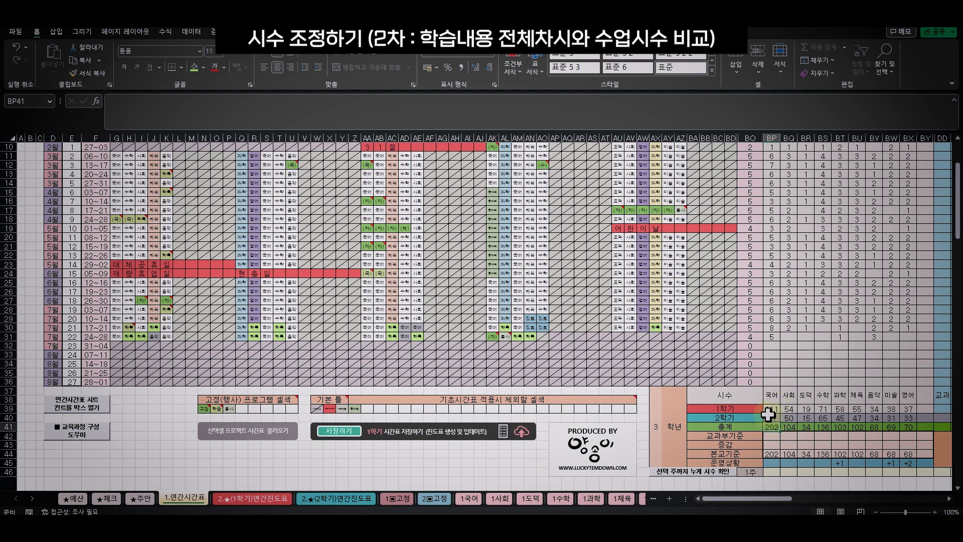
pyautogui.click(773, 408)
# - Locate the 학습내용 시수 오차 comparison tables for both semesters below the second-semester timetable
pyautogui.scroll(-11, 773, 408)
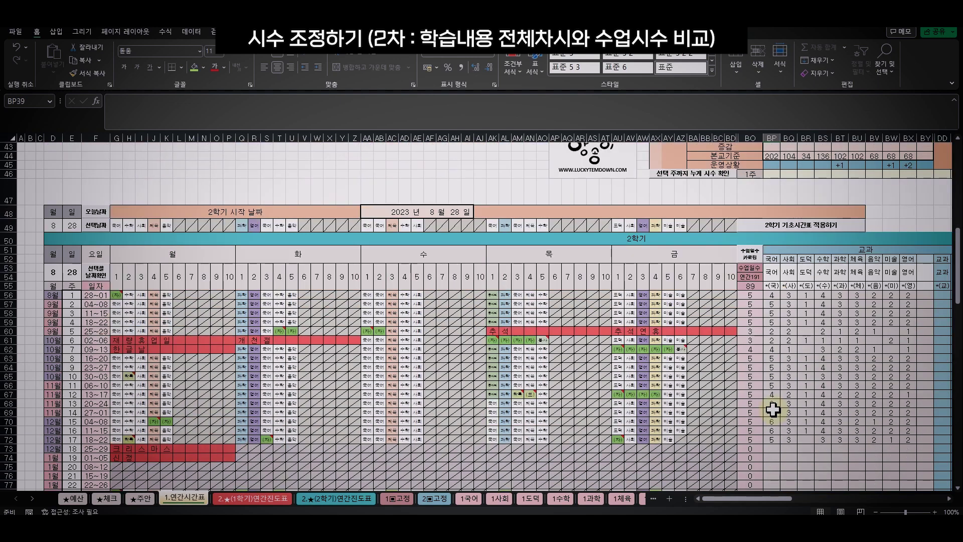
pyautogui.scroll(-13, 773, 409)
pyautogui.moveTo(734, 498); pyautogui.dragTo(752, 499)
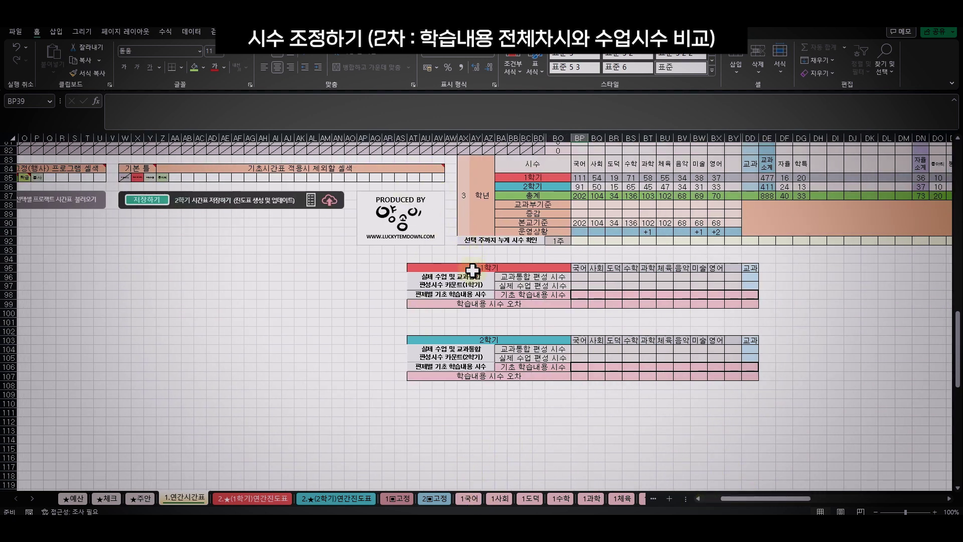
# - Run the 실제 수업 및 교과통합 편성시수 카운트(1학기) and check the 교과통합 and 실제 수업 hours for 국어
pyautogui.moveTo(473, 288)
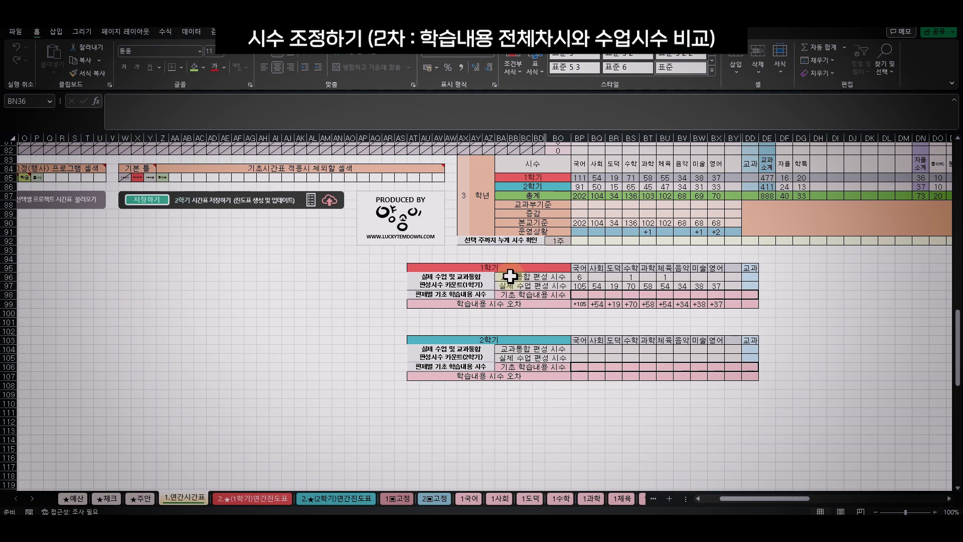
pyautogui.click(578, 276)
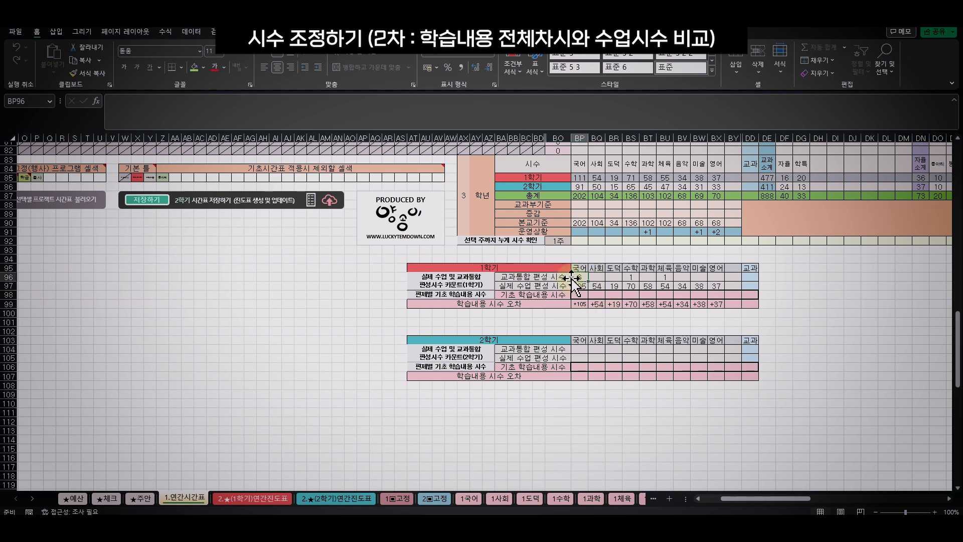
pyautogui.click(584, 286)
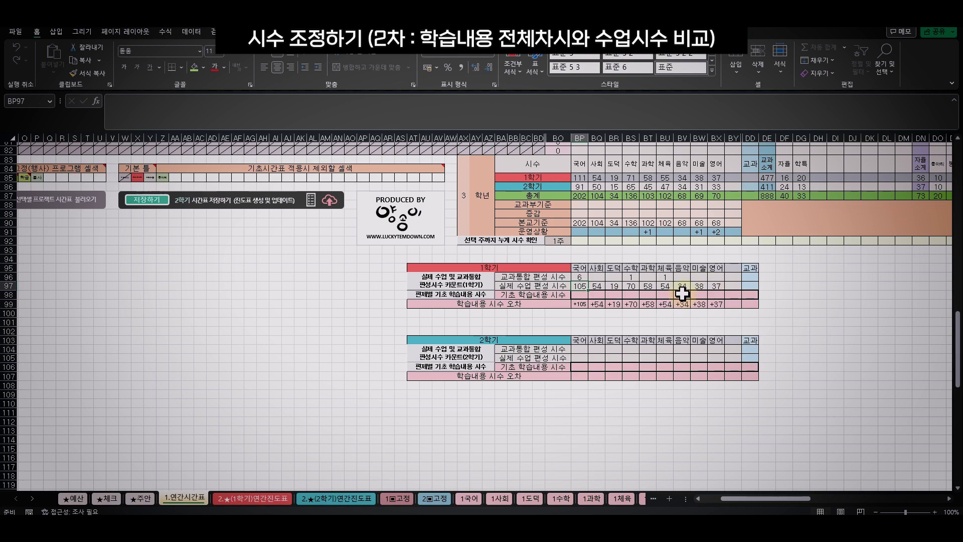
# - Compare the separate 국어 and integrated +(국) headings in the second-semester timetable with the first-semester 교과통합 and 실제 수업 rows
pyautogui.scroll(16, 596, 294)
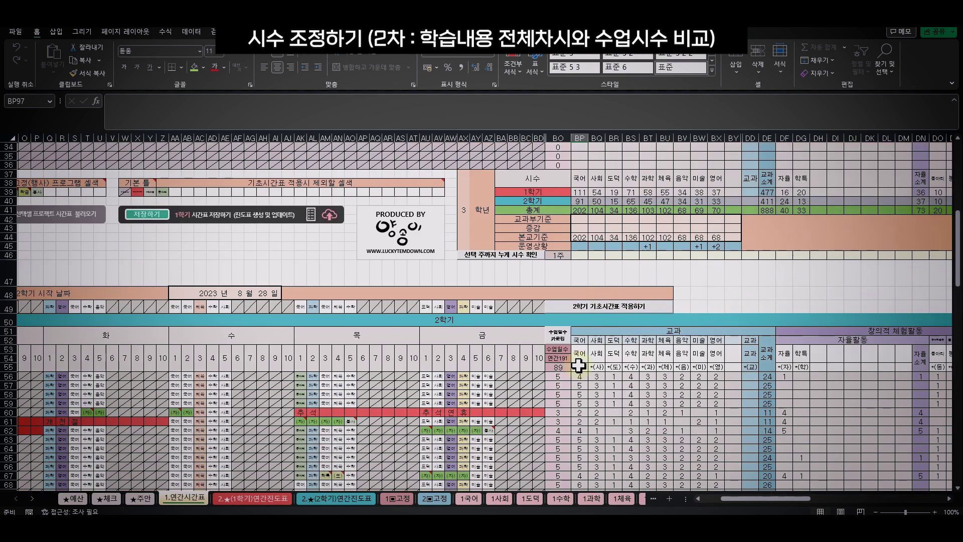
pyautogui.click(578, 366)
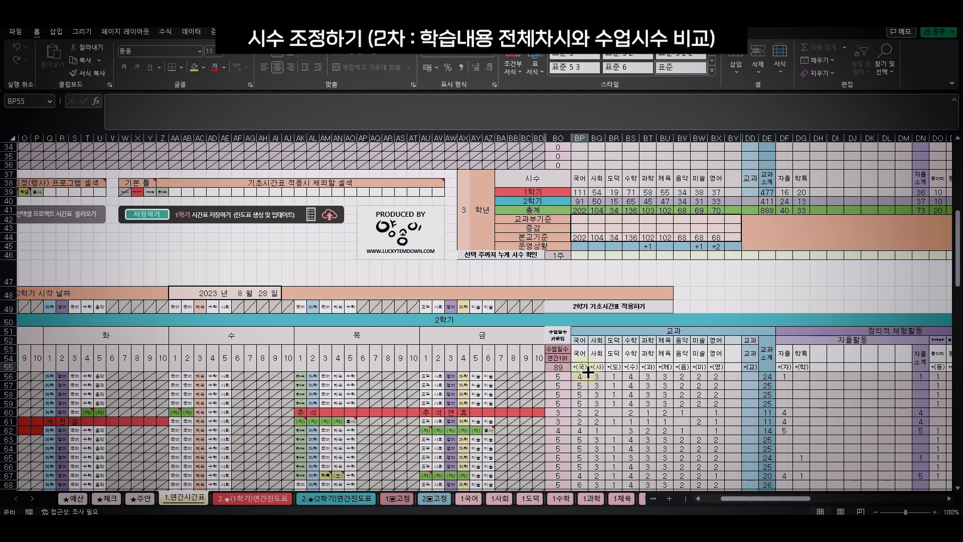
pyautogui.click(583, 352)
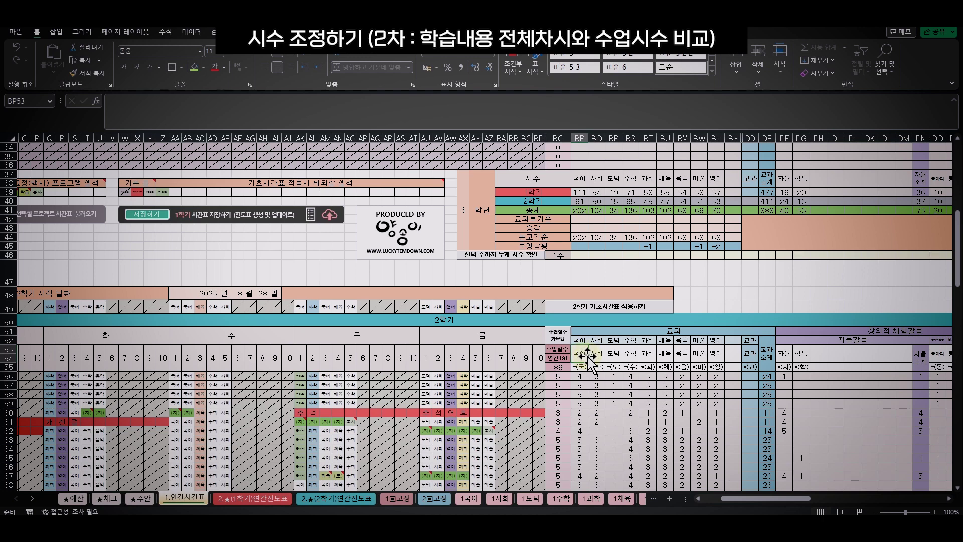
pyautogui.scroll(-14, 588, 358)
pyautogui.click(590, 346)
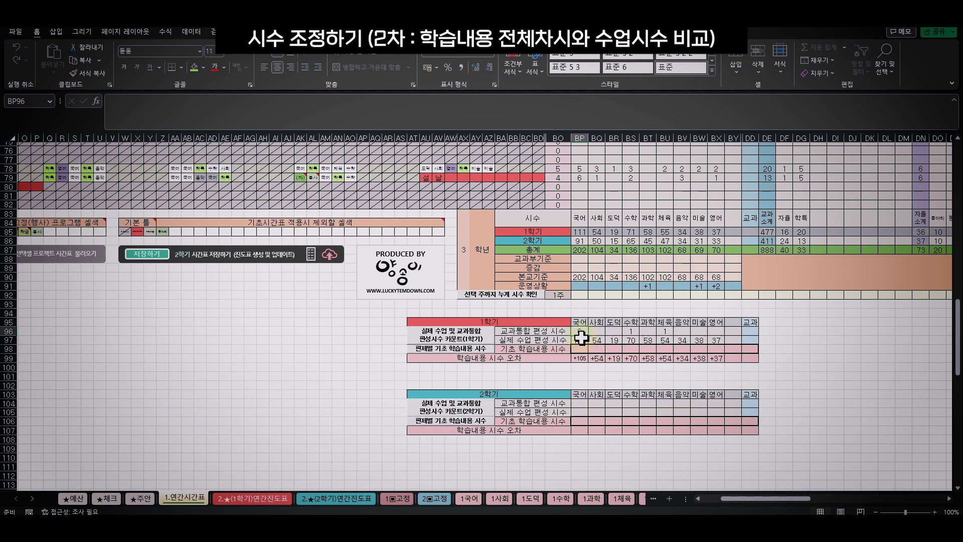
pyautogui.click(581, 341)
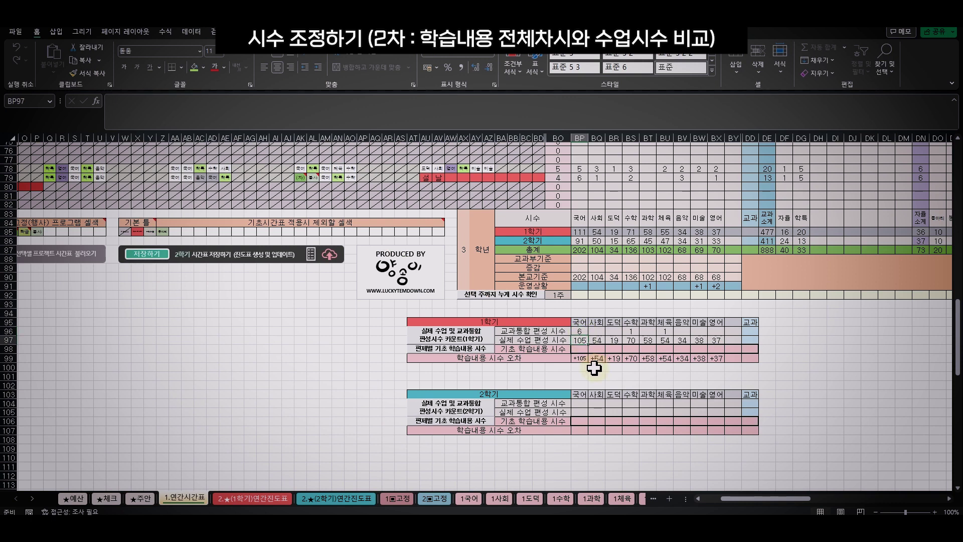
pyautogui.scroll(-2, 594, 368)
# - Load the first-semester 편제별 기초 학습내용 시수 into the 기초 학습내용 시수 row of the 1학기 table
pyautogui.click(593, 332)
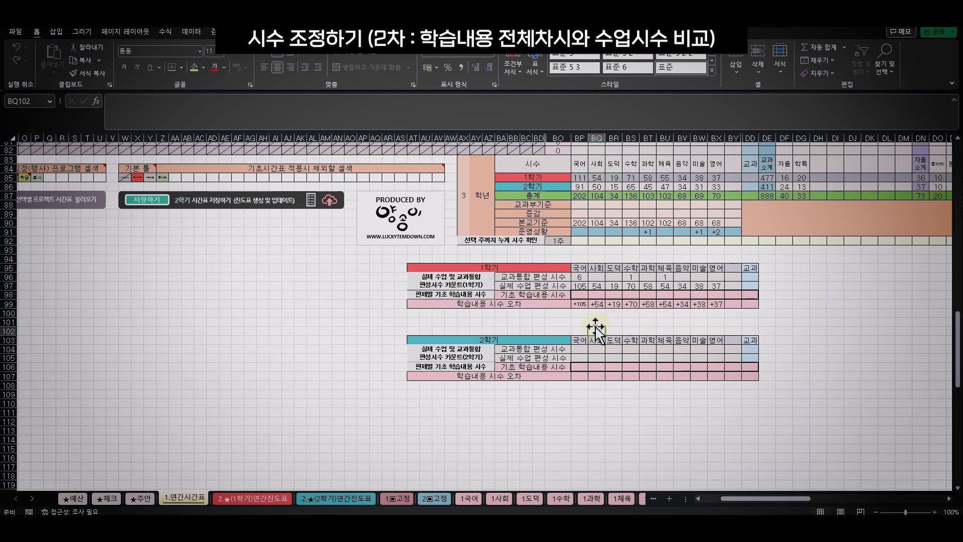
pyautogui.click(504, 499)
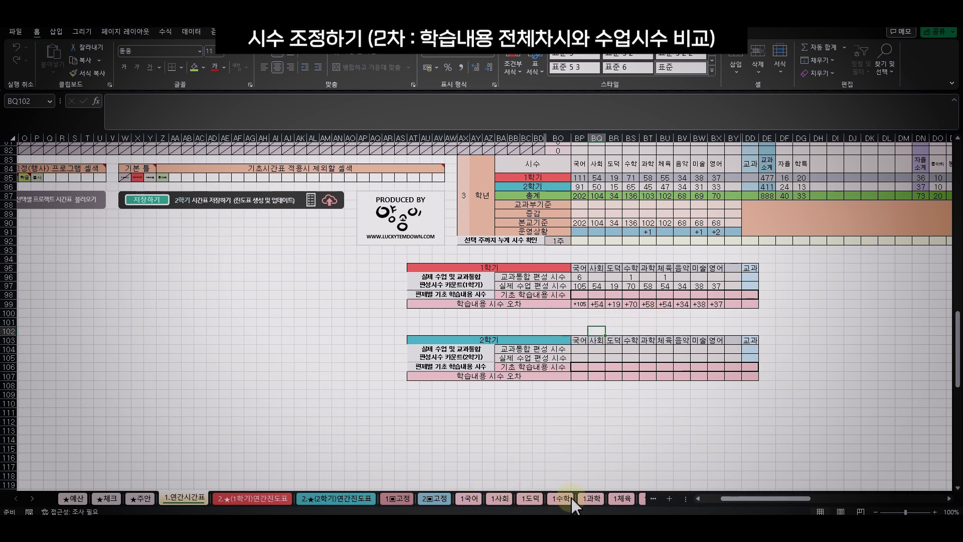
pyautogui.click(556, 322)
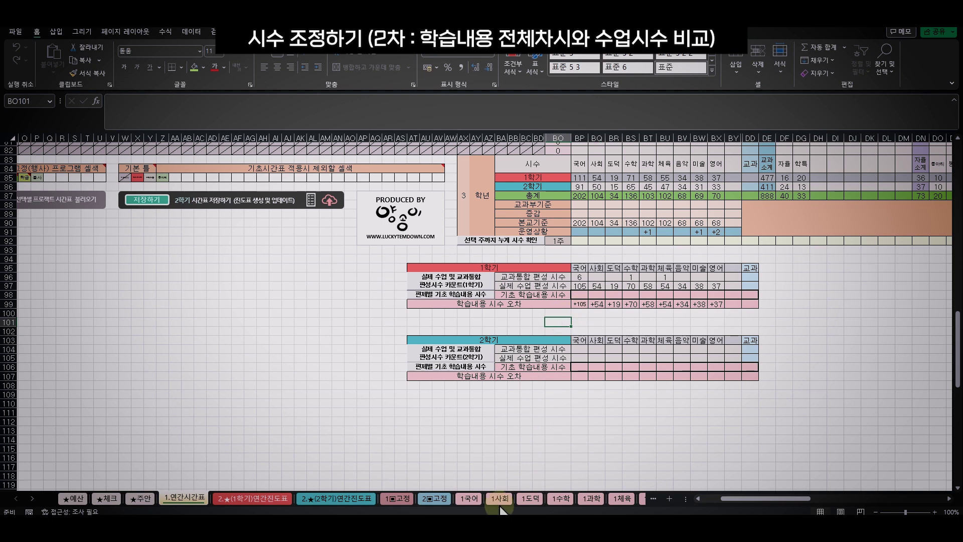
pyautogui.click(582, 297)
pyautogui.moveTo(448, 303)
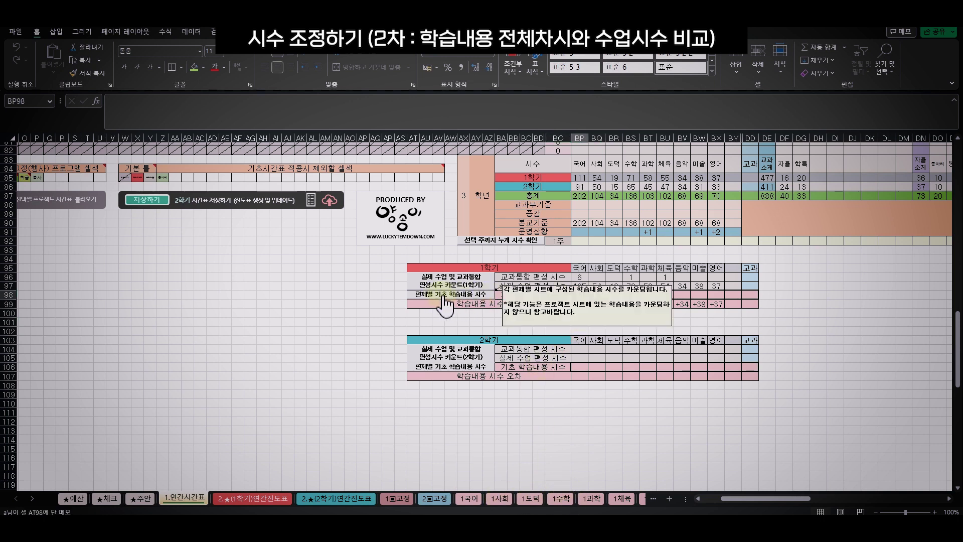
pyautogui.click(477, 298)
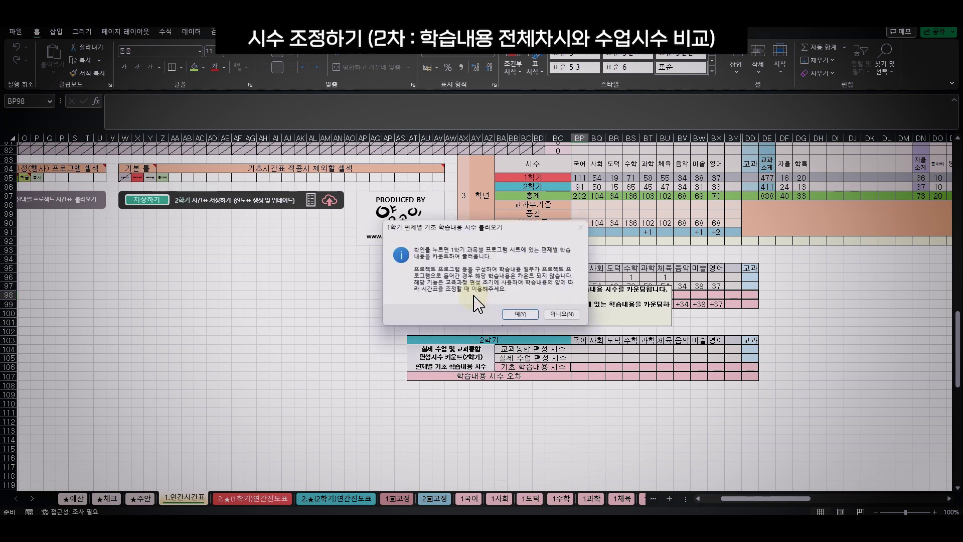
pyautogui.click(524, 315)
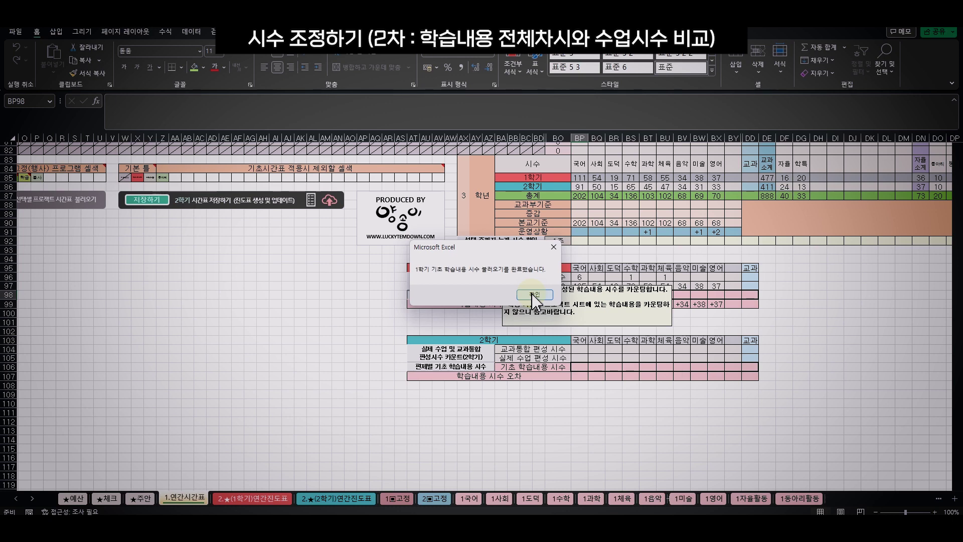
pyautogui.click(534, 295)
# - Review the first-semester 기초 학습내용 시수 row and compare the 국어 lesson count, scheduled hours and 오차
pyautogui.click(596, 295)
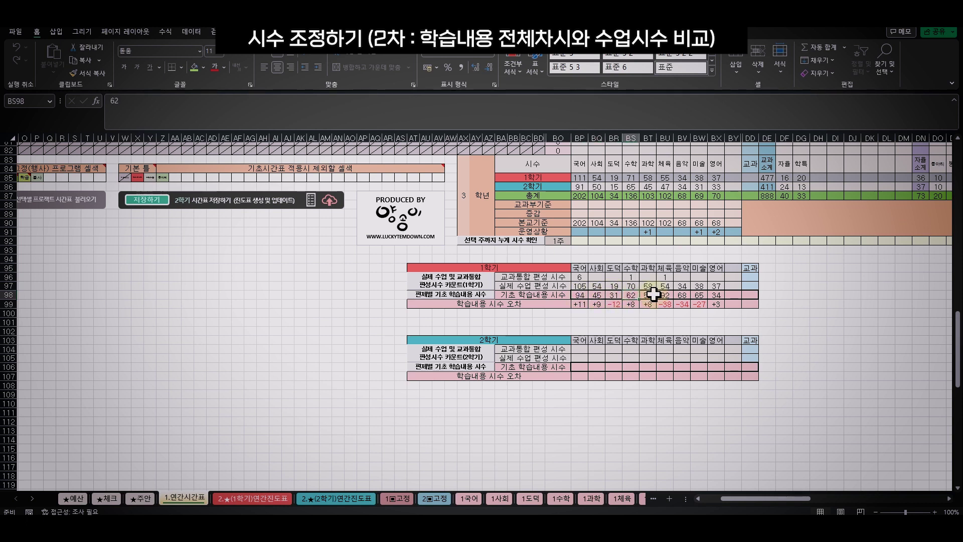
pyautogui.click(672, 315)
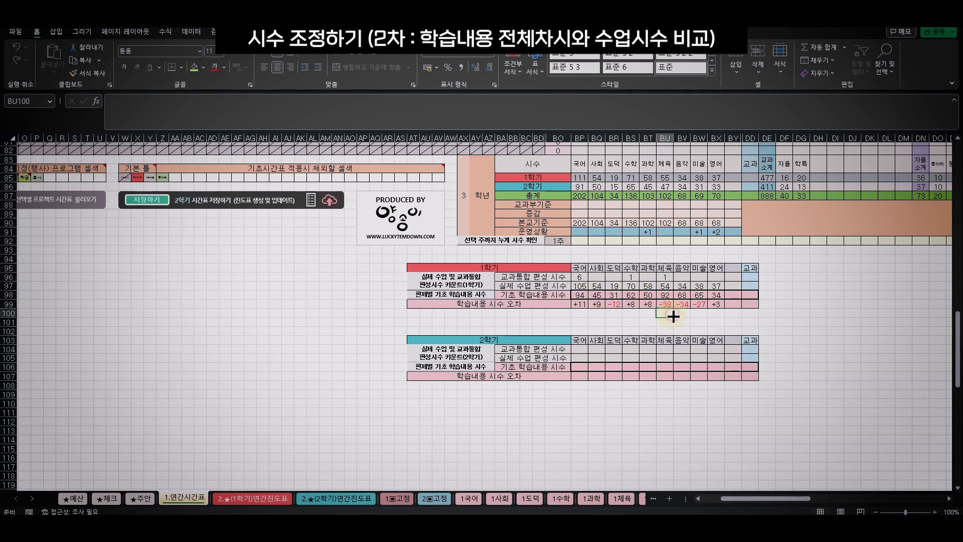
pyautogui.click(582, 303)
pyautogui.click(585, 286)
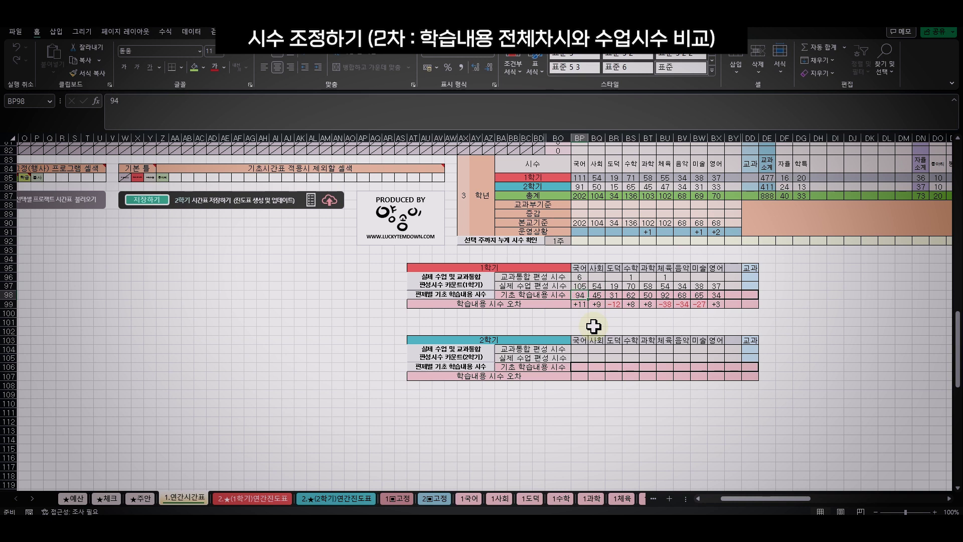
pyautogui.click(582, 306)
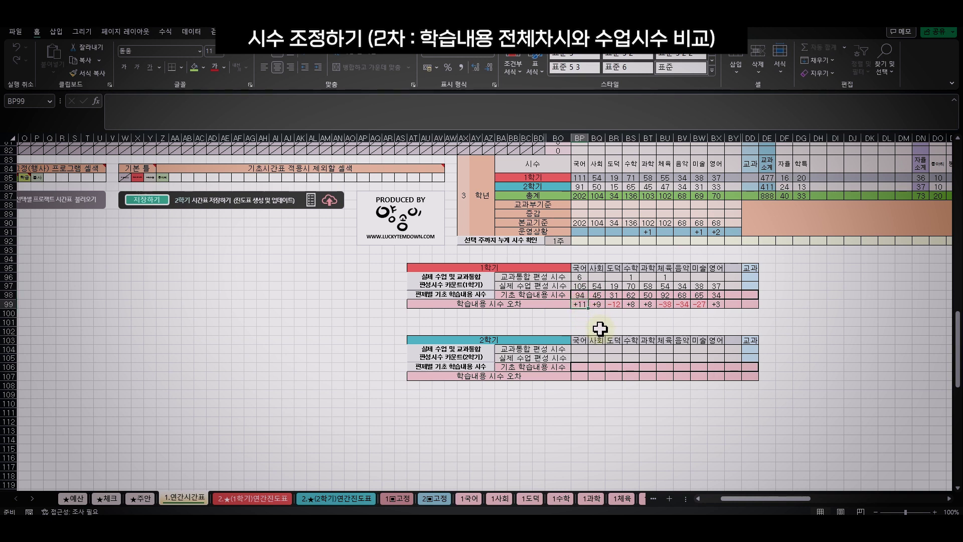
# - Check the first-semester 오차 for 도덕 against the lesson list in the 1도덕 sheet, and return to 1.연간시간표
pyautogui.click(613, 321)
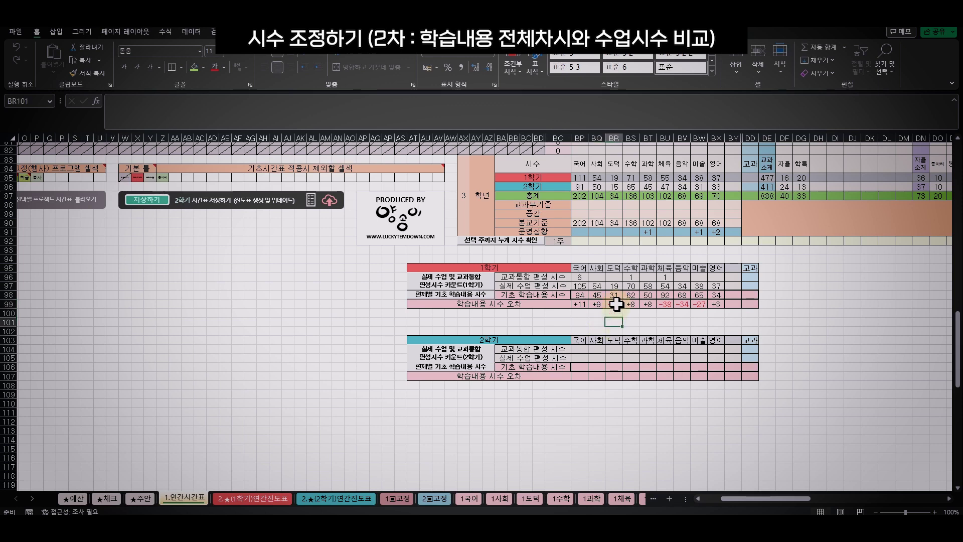
pyautogui.click(616, 304)
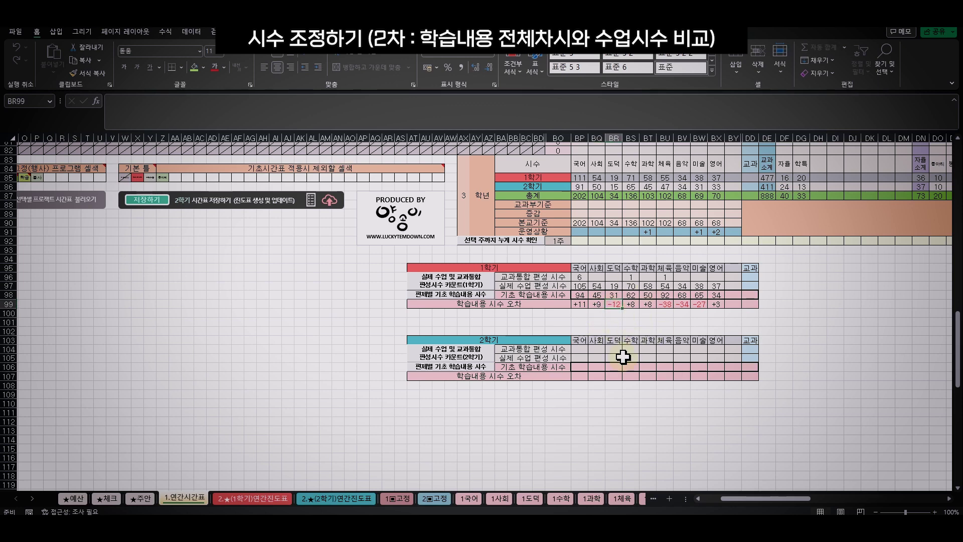
pyautogui.click(529, 498)
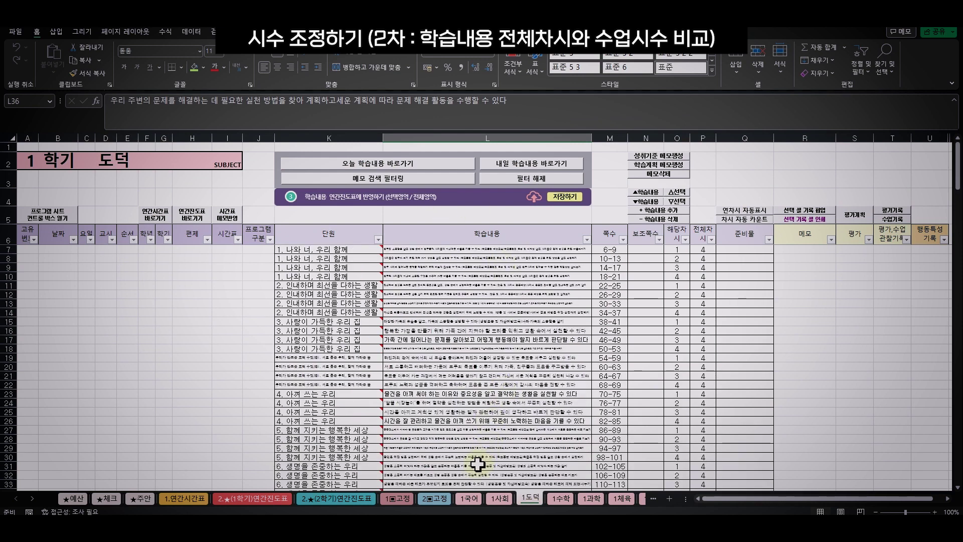
pyautogui.click(187, 500)
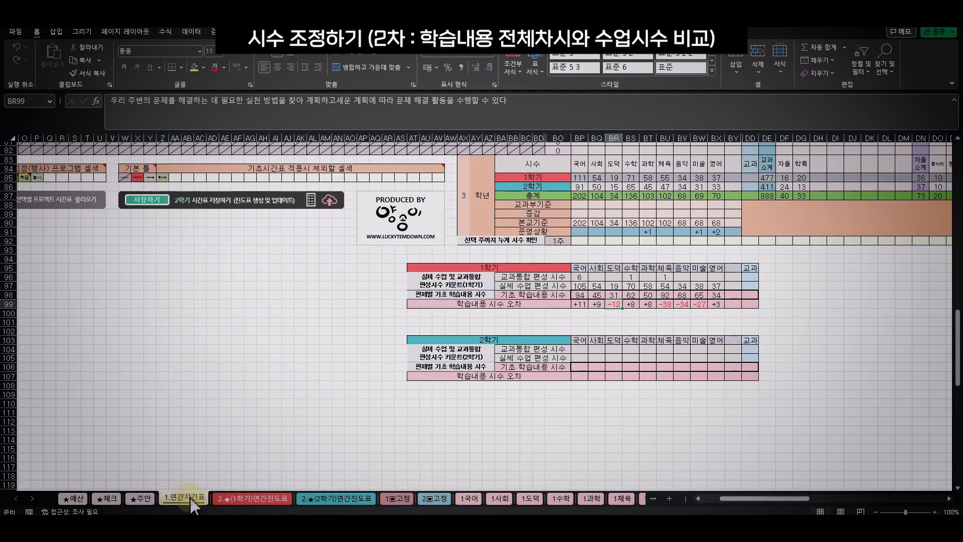
# - Review the first-semester 학습내용 시수 오차 values across all subjects from 국어 to 영어, including 체육, 음악 and 미술
pyautogui.click(663, 304)
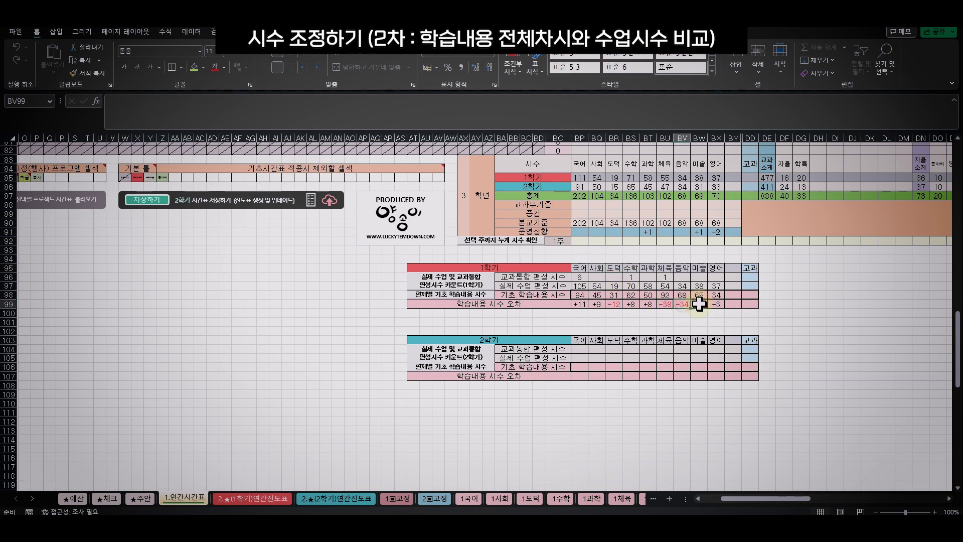
pyautogui.click(664, 321)
pyautogui.click(616, 303)
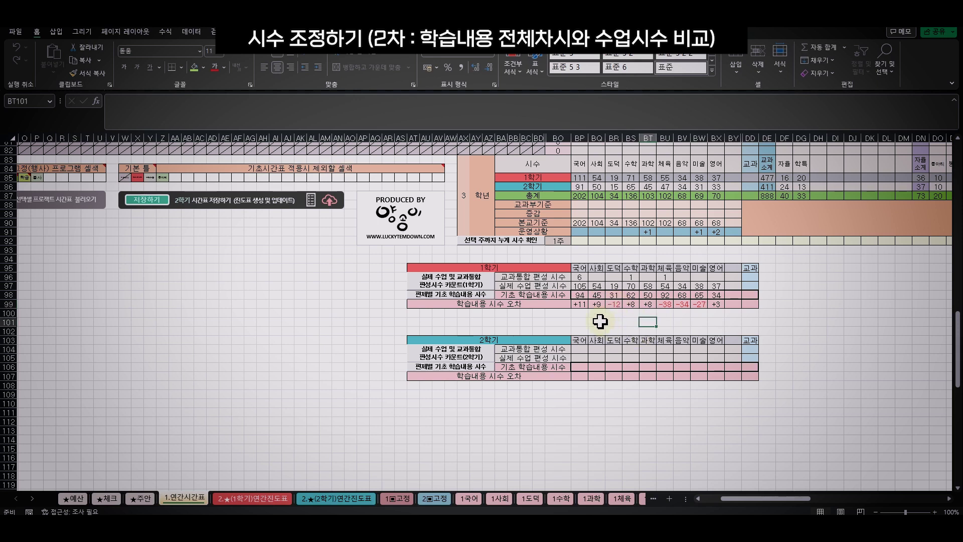
pyautogui.moveTo(578, 304); pyautogui.dragTo(719, 303)
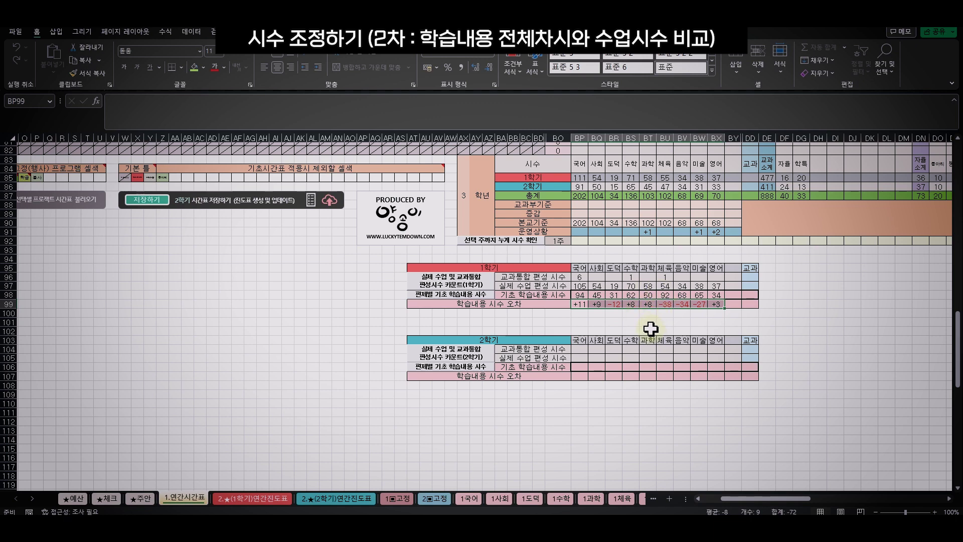
pyautogui.scroll(3, 650, 328)
pyautogui.moveTo(576, 303)
pyautogui.mouseDown()
pyautogui.moveTo(711, 300)
pyautogui.moveTo(718, 312)
pyautogui.moveTo(577, 312)
pyautogui.mouseUp()
pyautogui.scroll(-1, 599, 365)
pyautogui.click(593, 358)
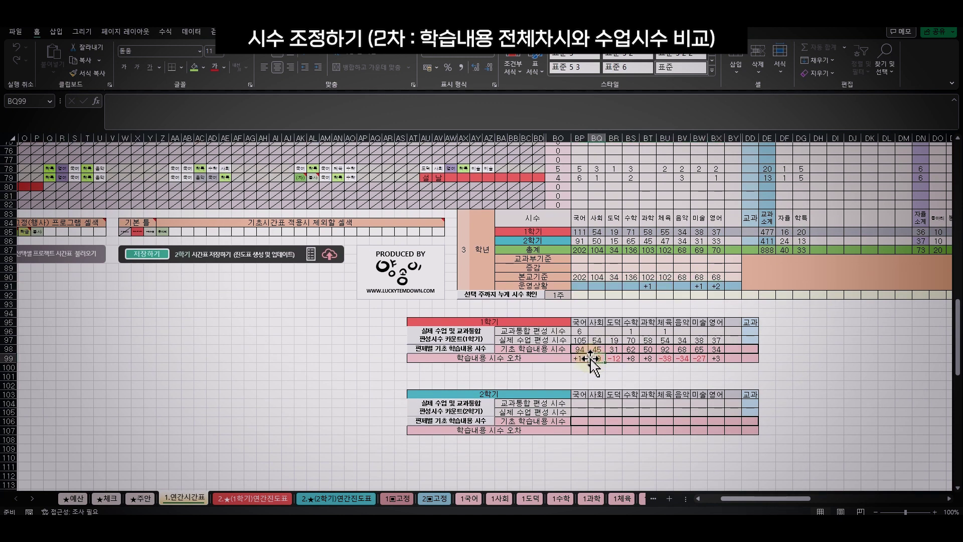
# - Look through the 1국어 lesson list down to row 100 and return to the 국어 lesson count in 1.연간시간표
pyautogui.doubleClick(600, 359)
pyautogui.scroll(-15, 527, 404)
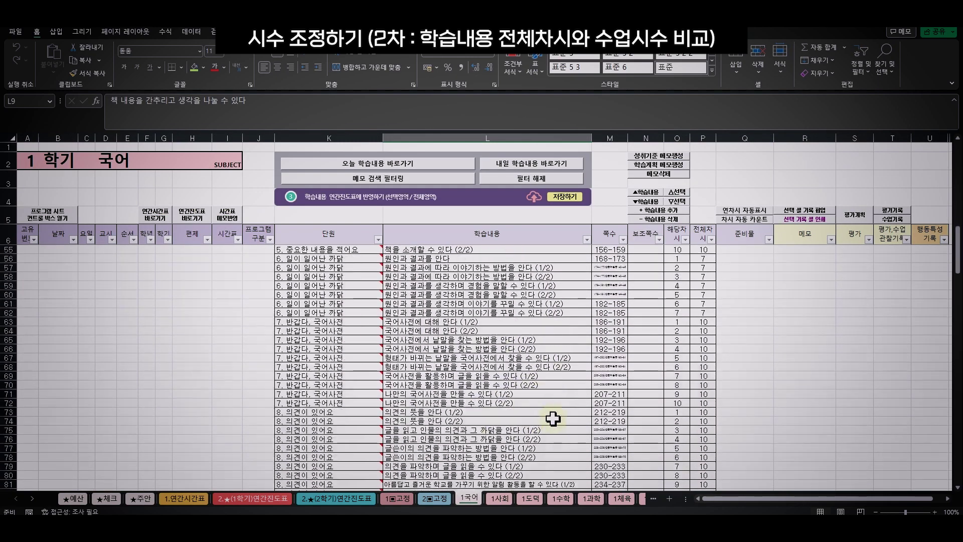
pyautogui.scroll(-9, 532, 409)
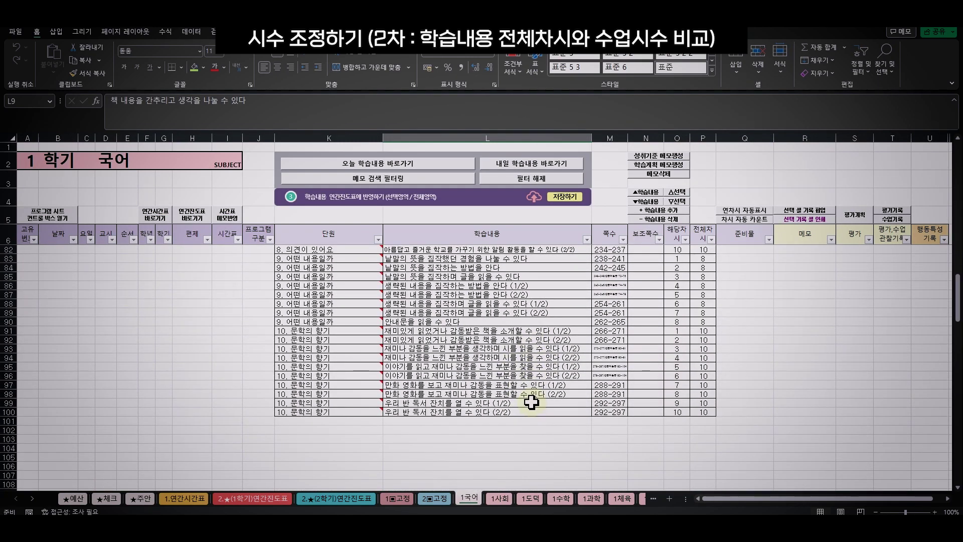
pyautogui.click(183, 498)
pyautogui.press('Up')
pyautogui.press('Left')
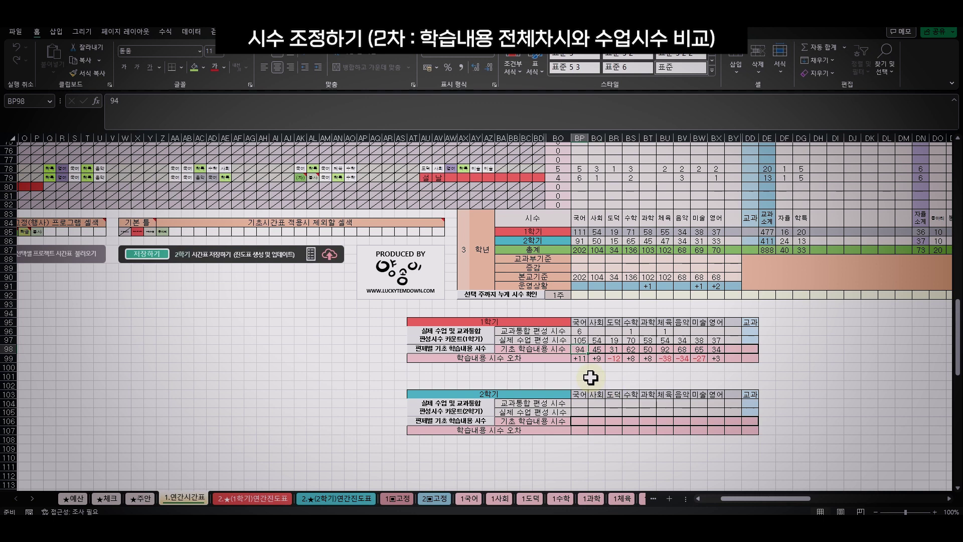
# - Compare the 국어 실제 수업 편성 시수 with its 기초 학습내용 시수 in the 1학기 table, and check the 사회 오차
pyautogui.click(581, 340)
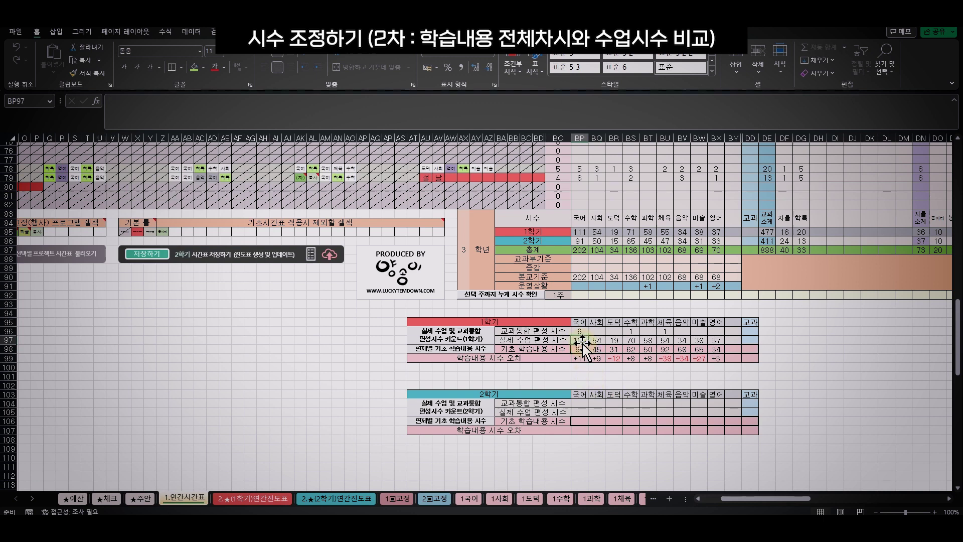
pyautogui.click(580, 404)
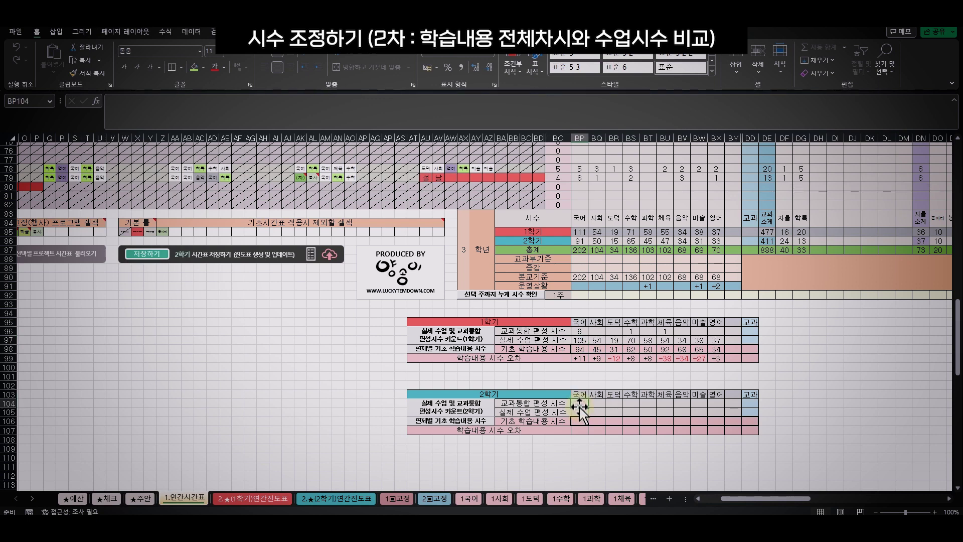
pyautogui.click(582, 340)
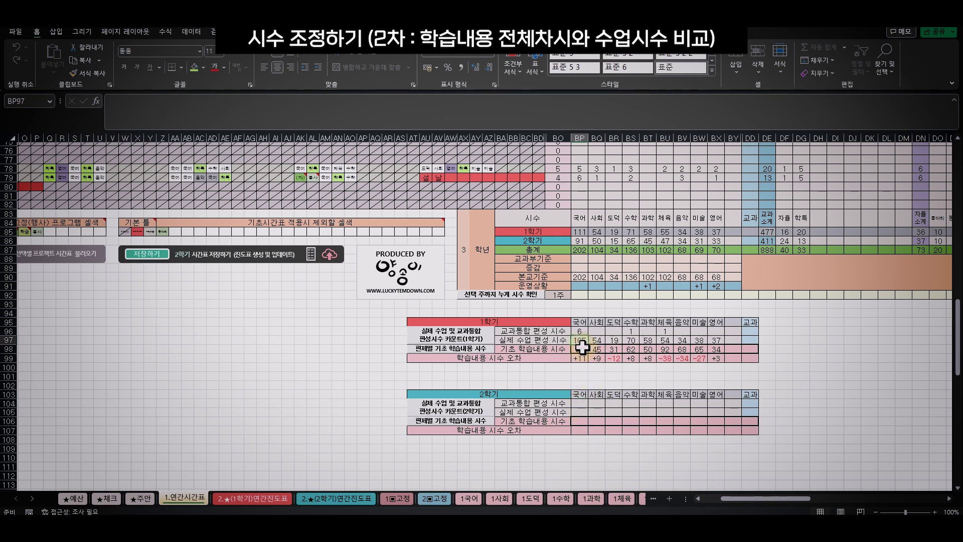
pyautogui.click(582, 348)
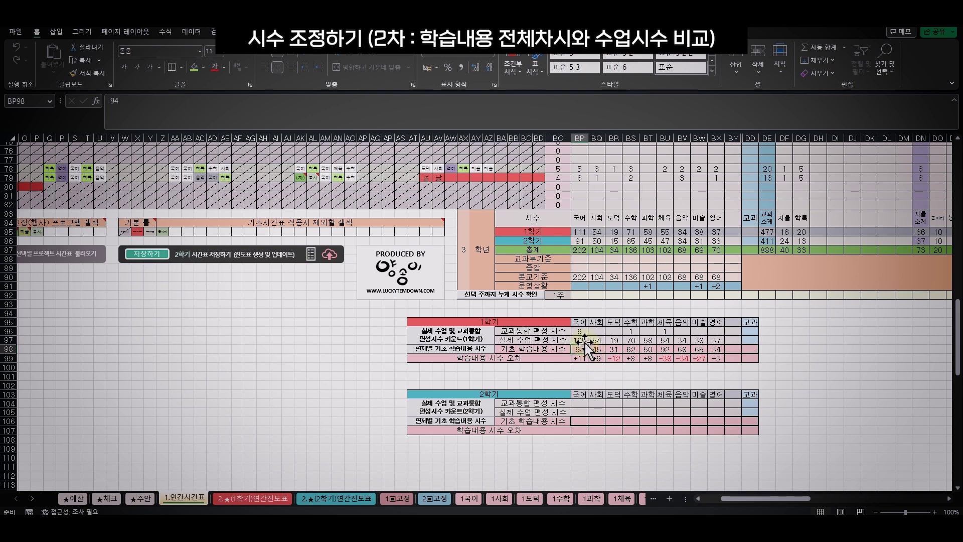
pyautogui.moveTo(583, 340); pyautogui.dragTo(589, 346)
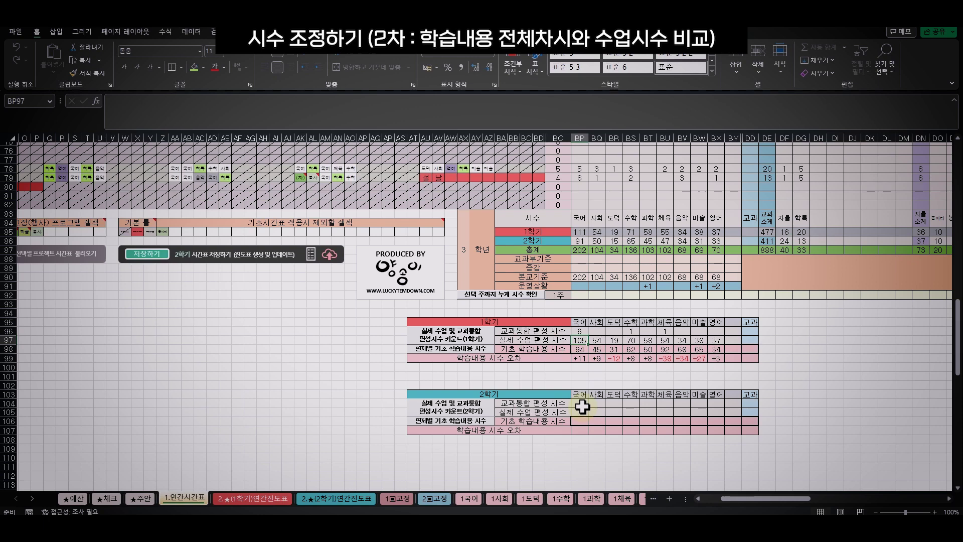
pyautogui.click(597, 358)
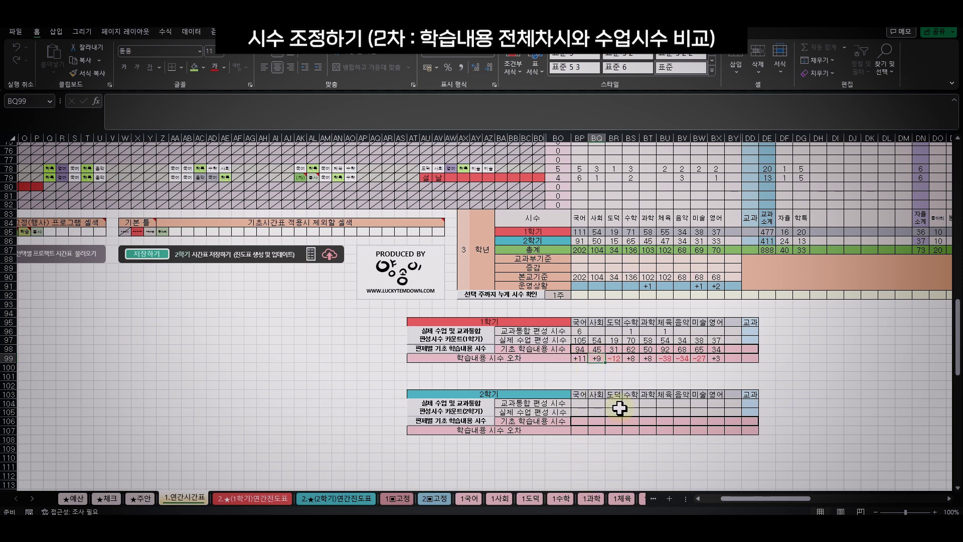
# - Check the lesson lists in the 1국어 and 1사회 sheets and return to 1.연간시간표
pyautogui.click(466, 498)
pyautogui.click(499, 498)
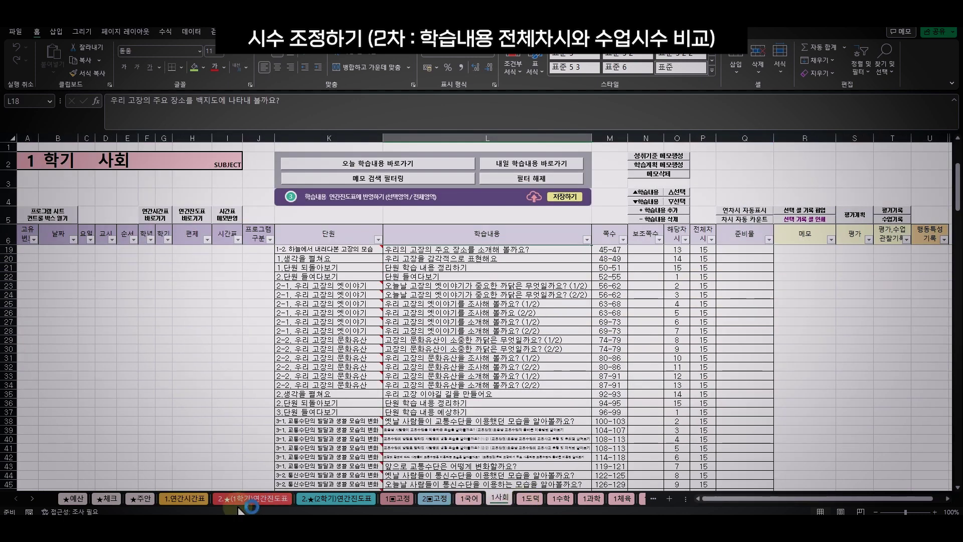
pyautogui.click(184, 498)
# - Review the 2학기 hours comparison table and the 1학기 시수 values across all subjects in rows 96 to 99
pyautogui.moveTo(574, 400); pyautogui.dragTo(721, 406)
pyautogui.click(731, 385)
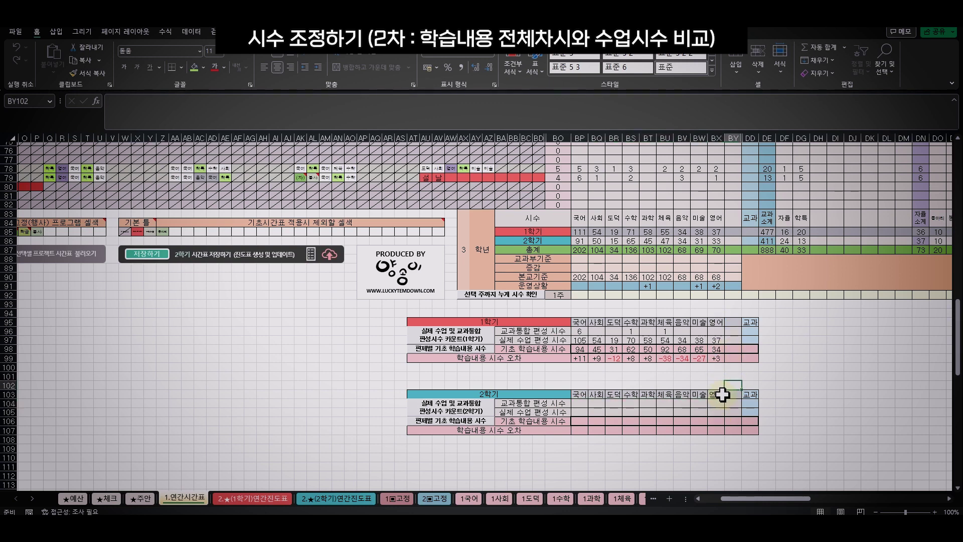
pyautogui.hscroll(-3, 552, 477)
pyautogui.press('Left')
pyautogui.press('Left')
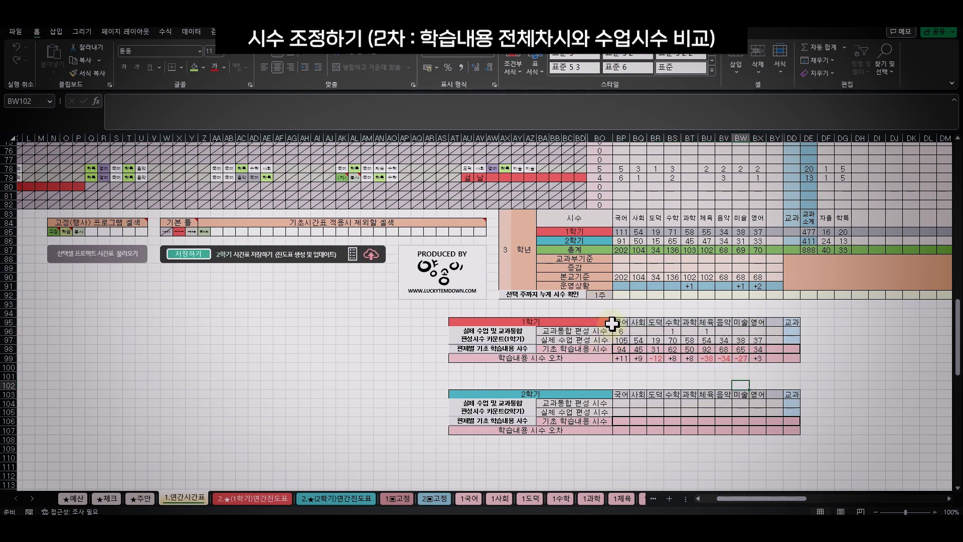
pyautogui.moveTo(617, 330); pyautogui.dragTo(775, 357)
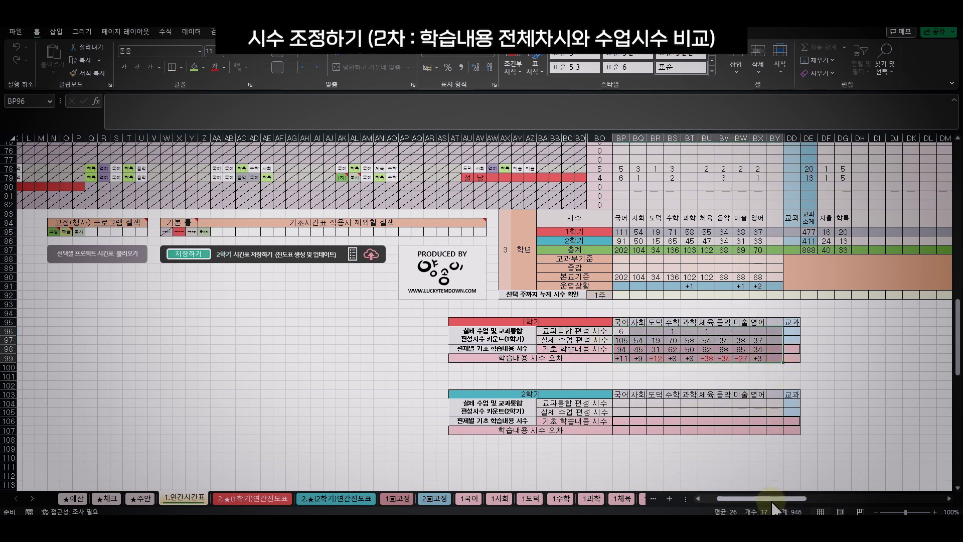
# - Examine the 학특 cells on Tuesday and Wednesday in July weeks 21 and 22 of the 1학기 timetable
pyautogui.scroll(10, 623, 378)
pyautogui.hscroll(-5, 624, 378)
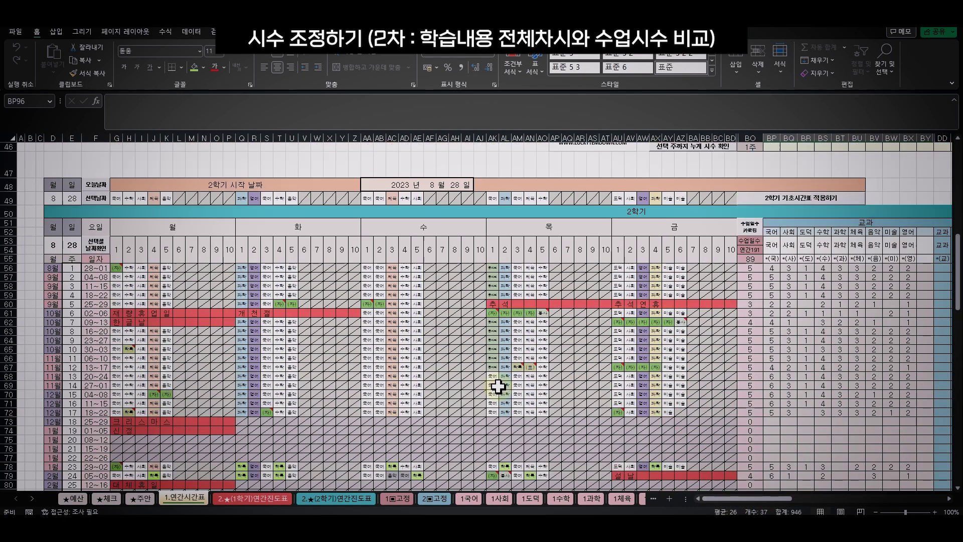
pyautogui.scroll(12, 498, 386)
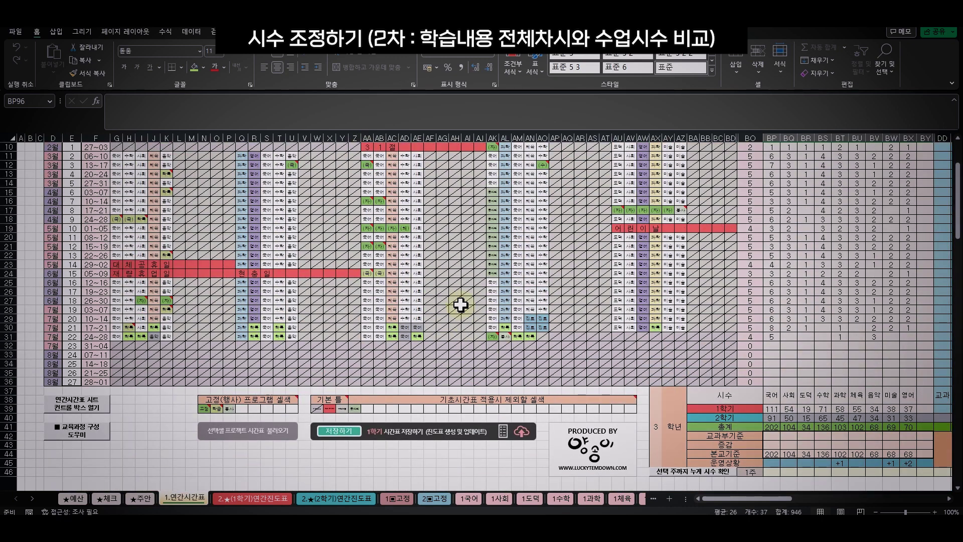
pyautogui.scroll(2, 473, 344)
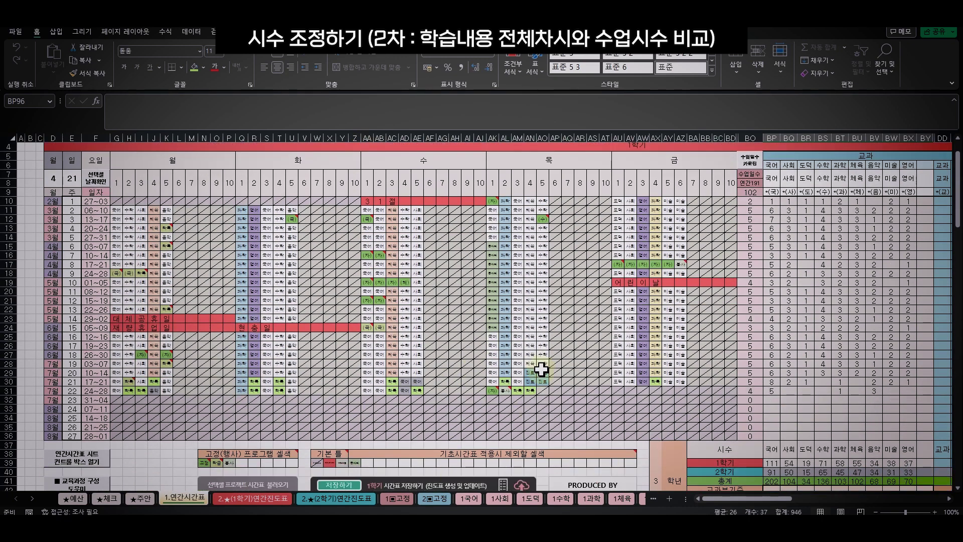
pyautogui.click(394, 382)
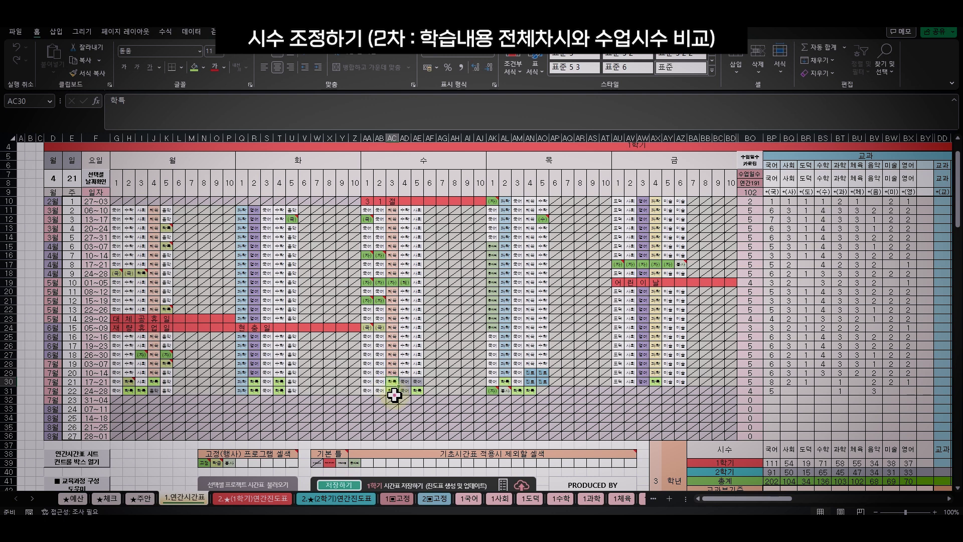
pyautogui.click(250, 383)
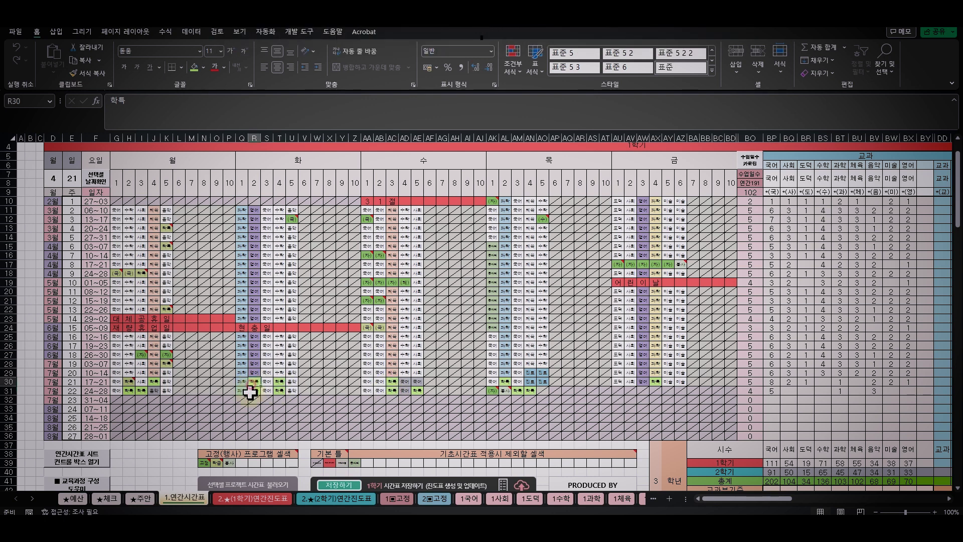
pyautogui.click(331, 414)
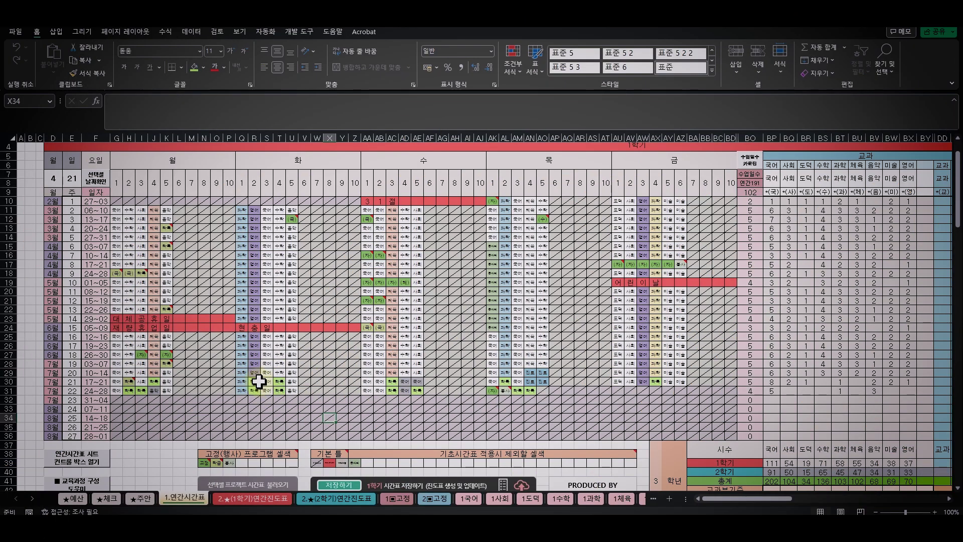
pyautogui.click(279, 381)
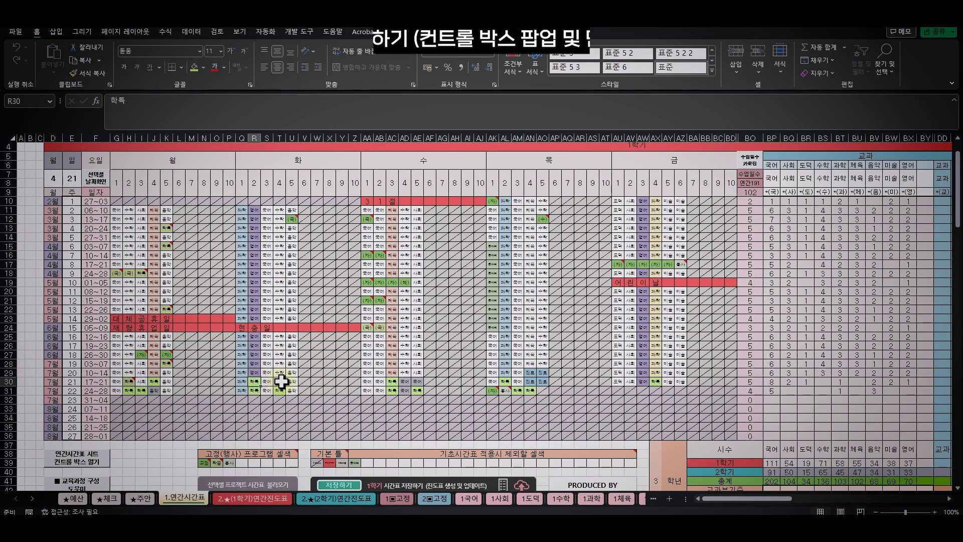
pyautogui.moveTo(278, 383); pyautogui.dragTo(262, 408)
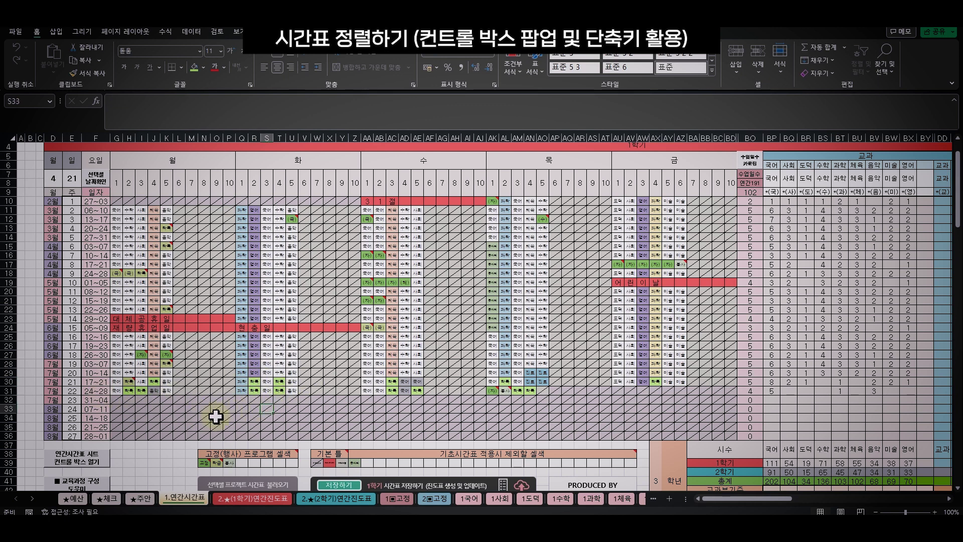
# - Open the 연간시간표 시트 컨트롤 박스 beside the timetable and shift the Tuesday 학특 cells R30:R31 one period to the right
pyautogui.click(87, 466)
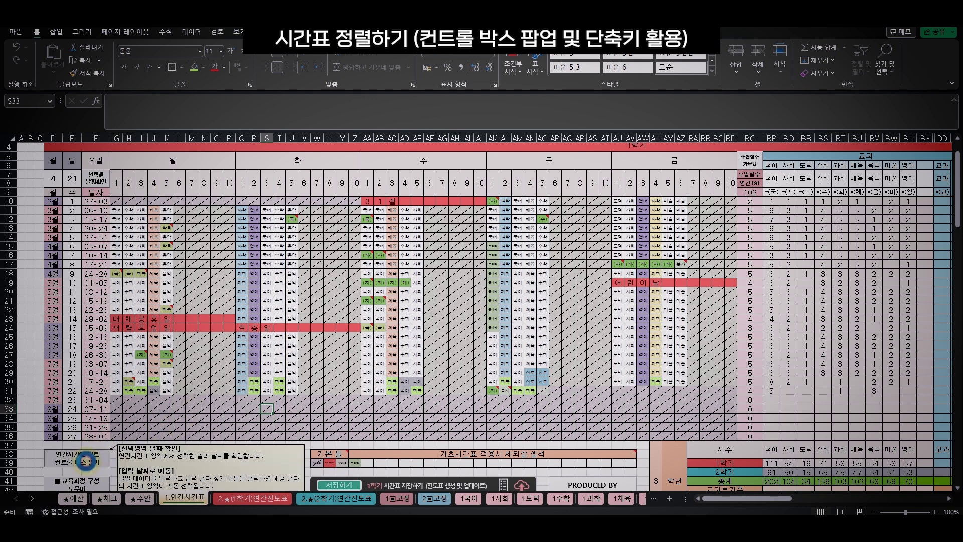
pyautogui.moveTo(228, 88); pyautogui.dragTo(788, 89)
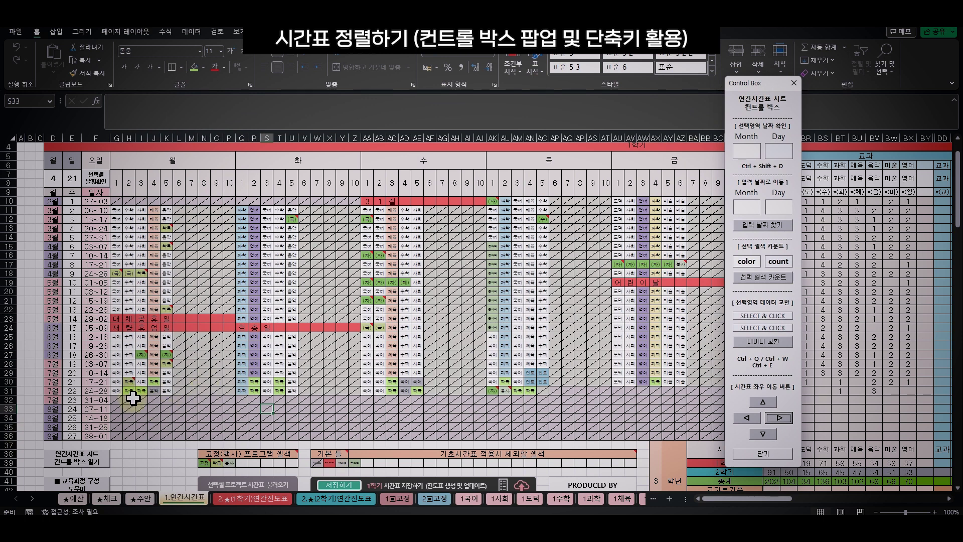
pyautogui.click(279, 372)
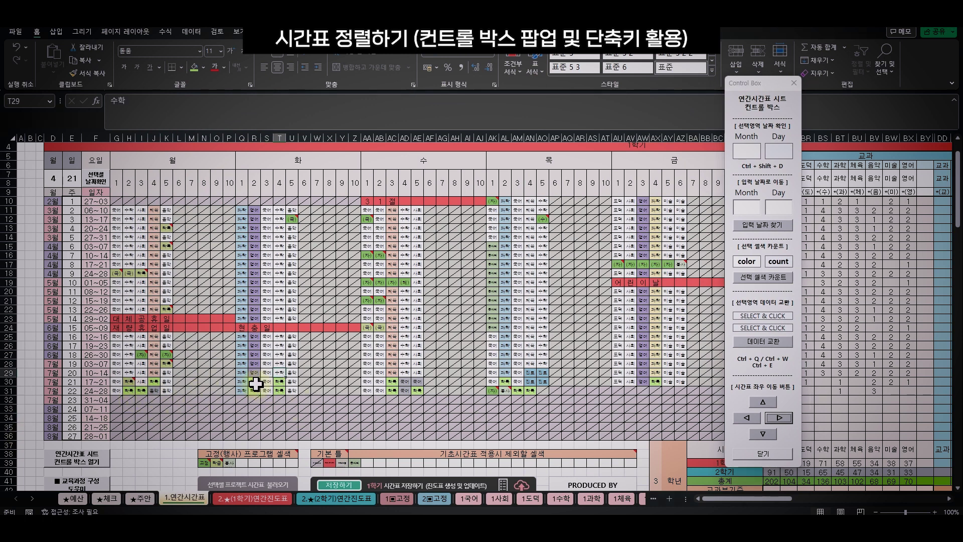
pyautogui.moveTo(258, 382); pyautogui.dragTo(255, 390)
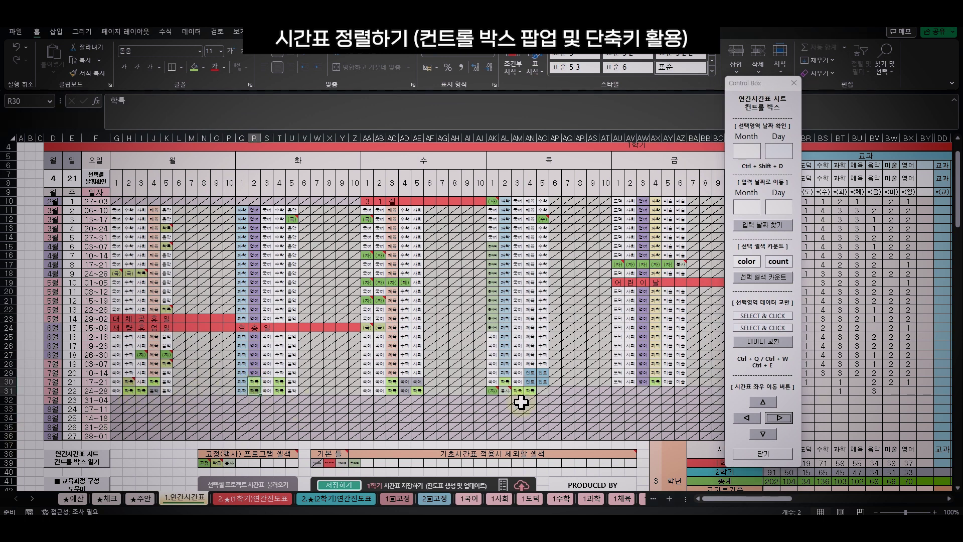
pyautogui.click(778, 417)
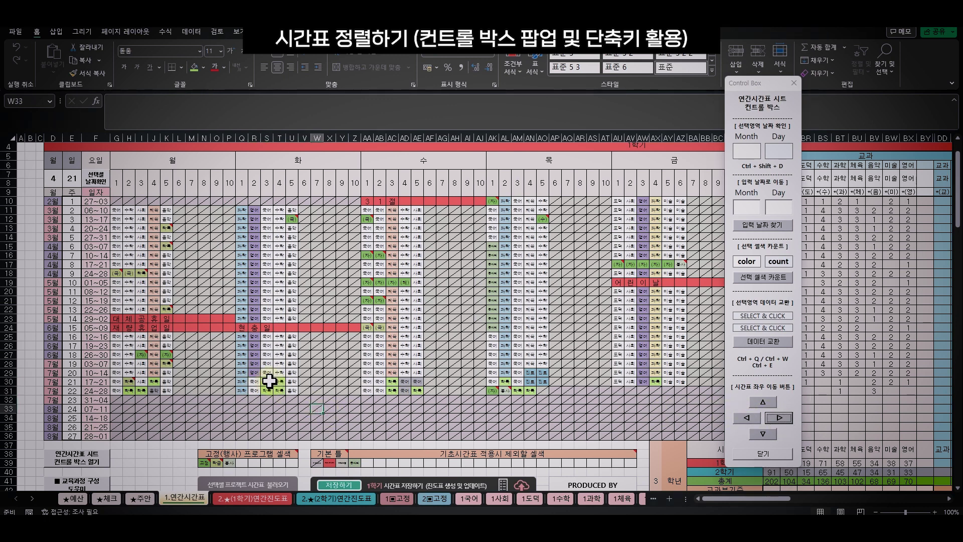
# - Shift the Tuesday 학특 block S30:T31 one period to the right with the control box
pyautogui.moveTo(268, 381); pyautogui.dragTo(286, 393)
pyautogui.click(279, 418)
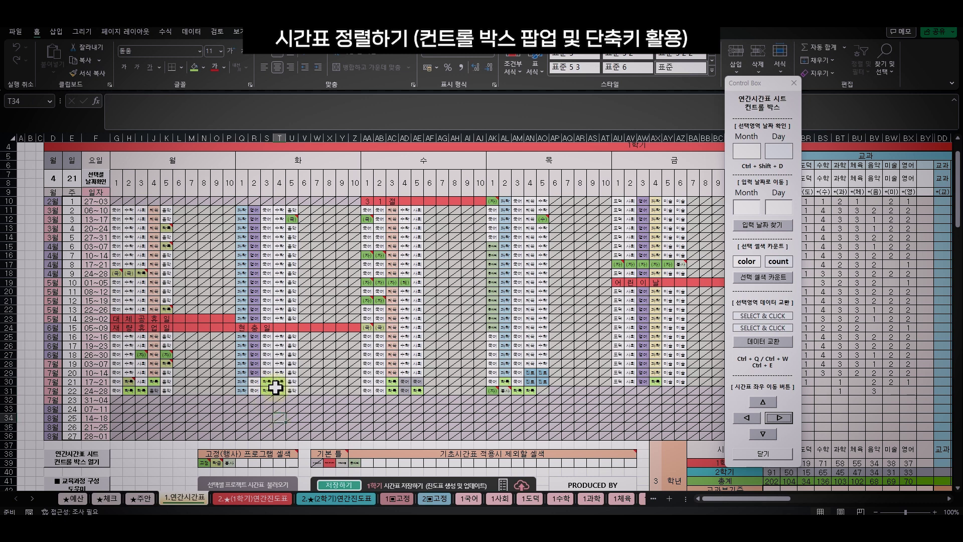
pyautogui.moveTo(266, 382); pyautogui.dragTo(279, 390)
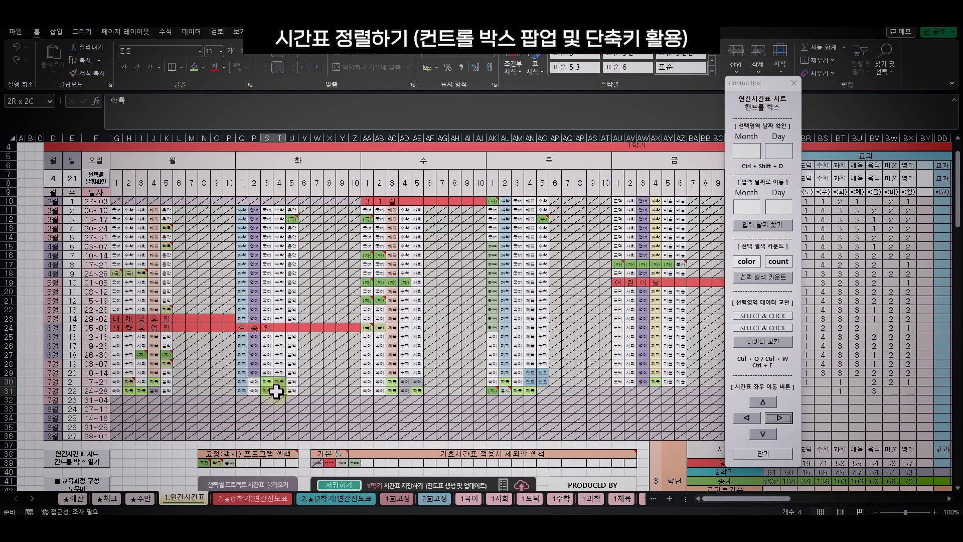
pyautogui.click(780, 417)
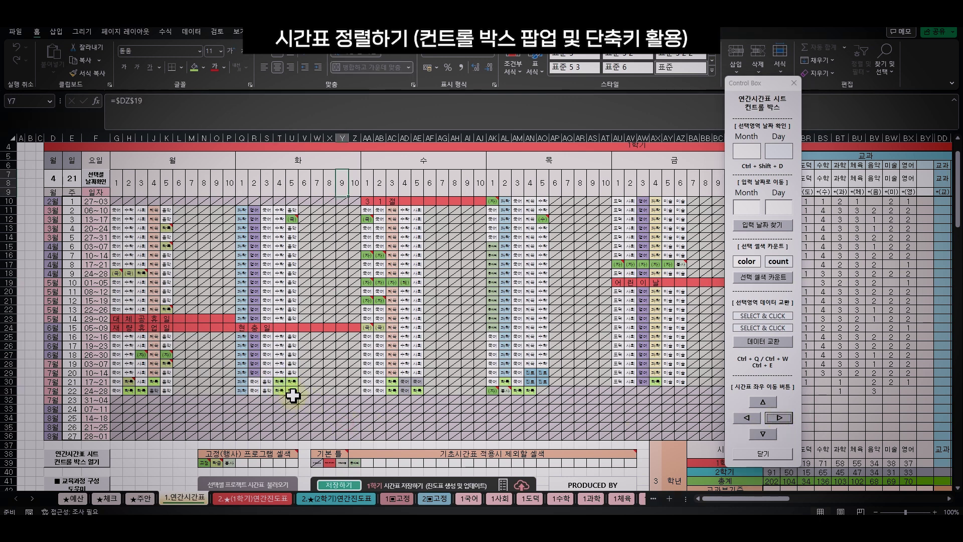
# - Adjust the fill colour of the Tuesday subject cells R30:S31 next to the shifted 학특 block
pyautogui.click(266, 373)
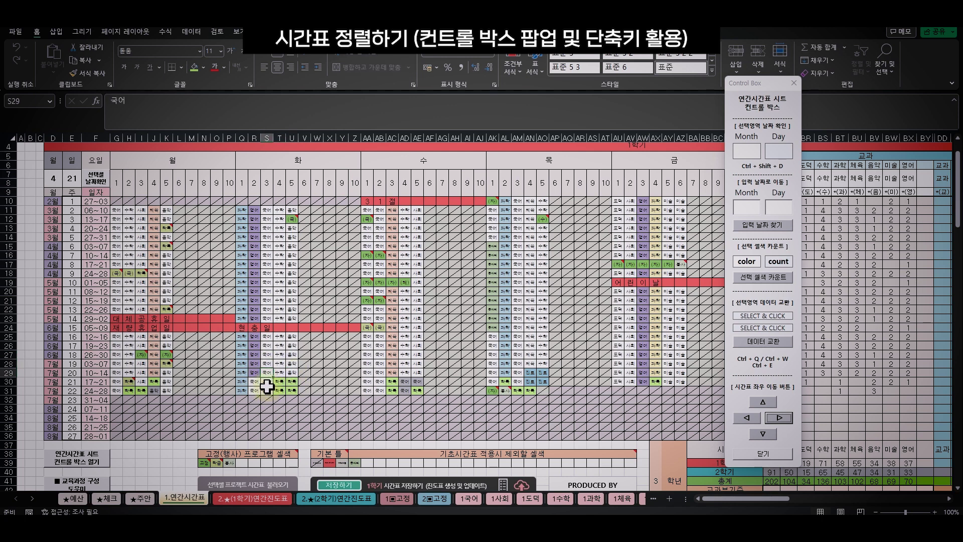
pyautogui.moveTo(266, 384); pyautogui.dragTo(258, 388)
pyautogui.click(203, 68)
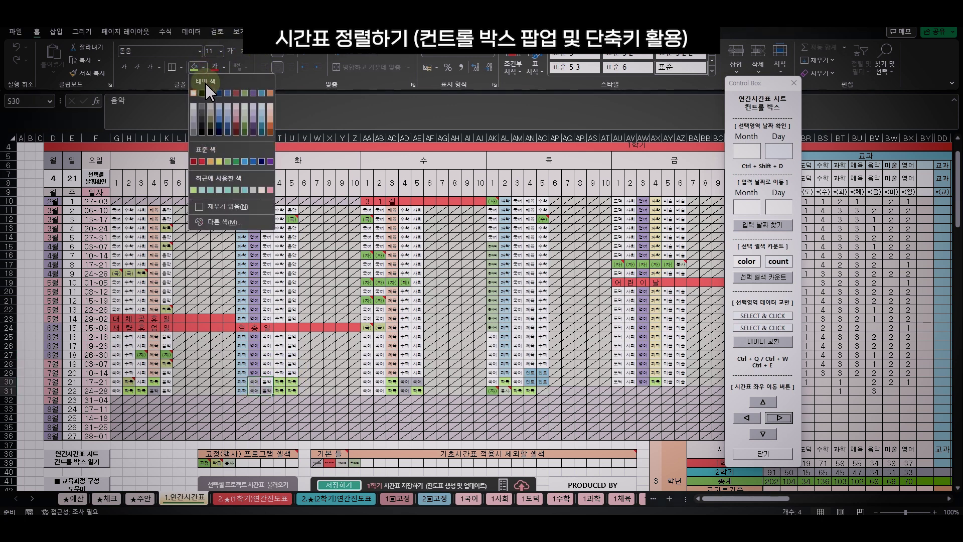
pyautogui.press('Escape')
pyautogui.click(328, 345)
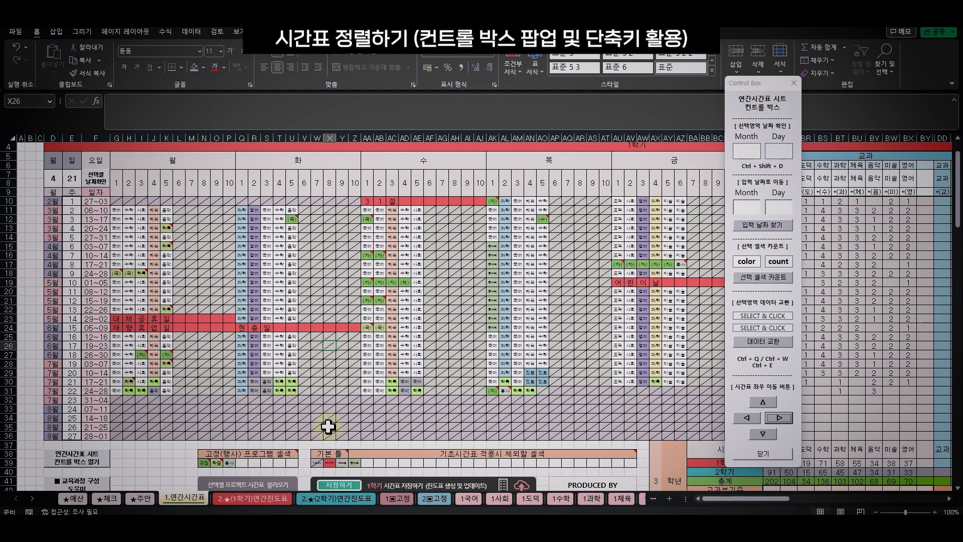
pyautogui.click(263, 391)
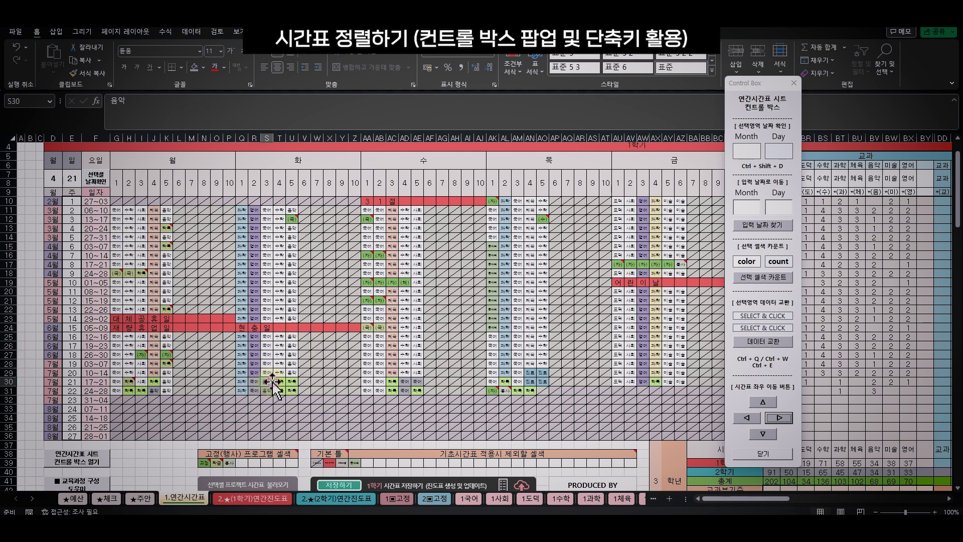
pyautogui.click(266, 380)
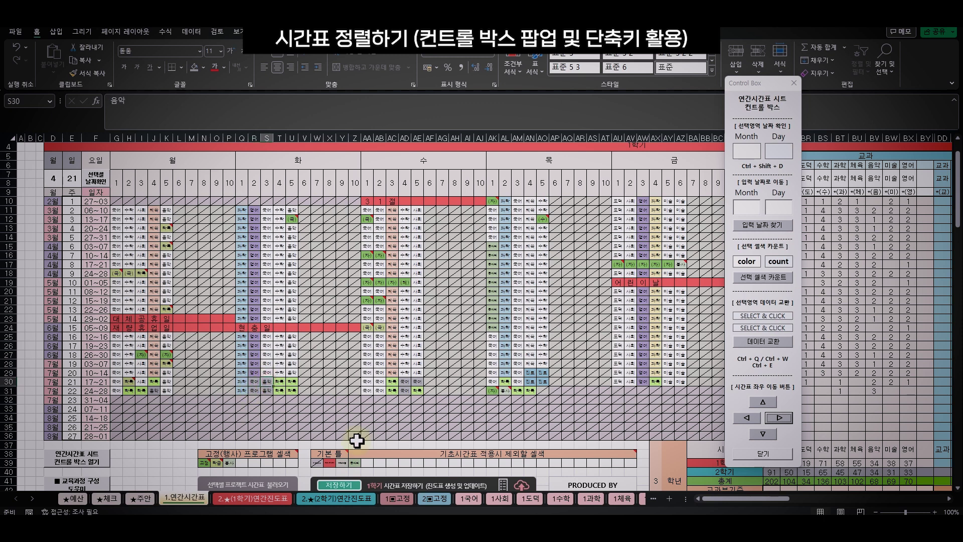
pyautogui.click(418, 426)
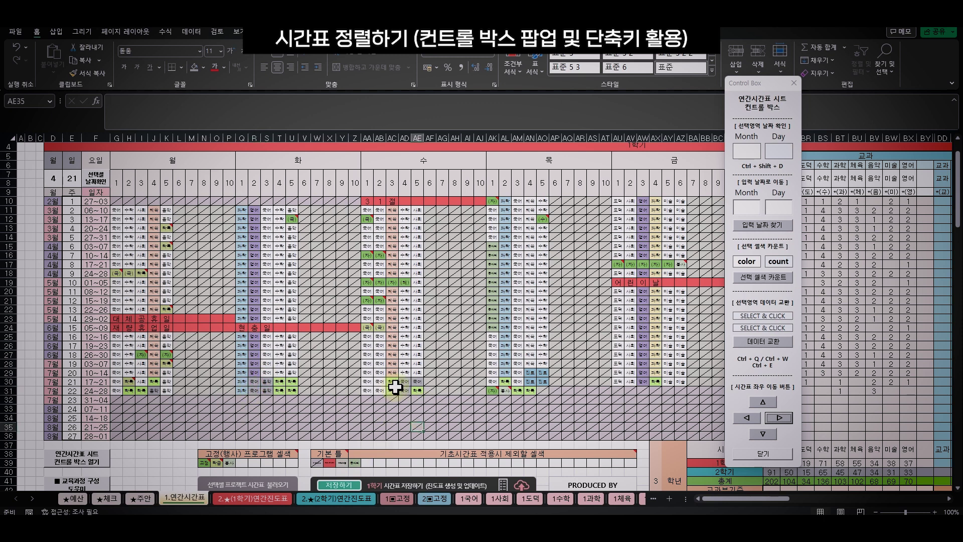
pyautogui.click(331, 416)
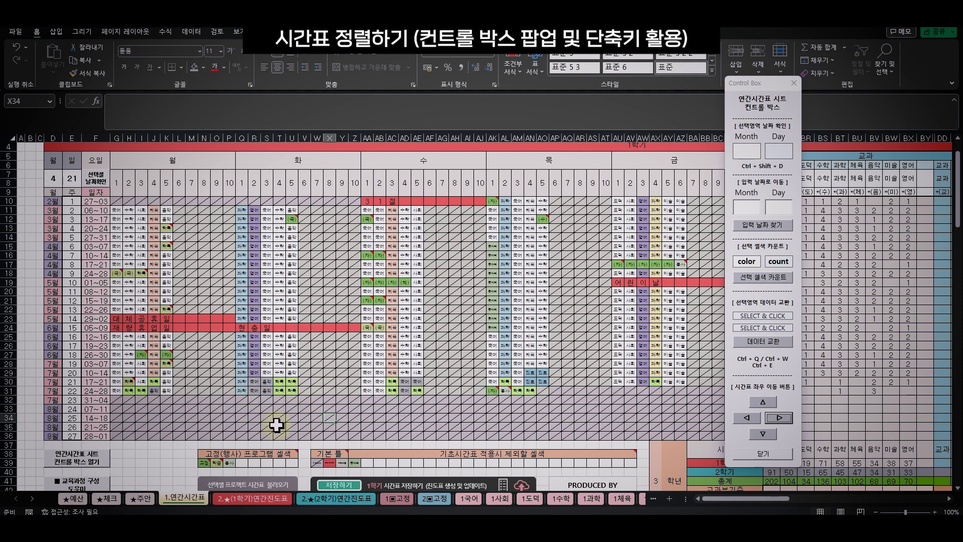
# - Swap the 학특 in J30 with the 국어 in AD31 using the control box's 데이터 교환
pyautogui.click(151, 382)
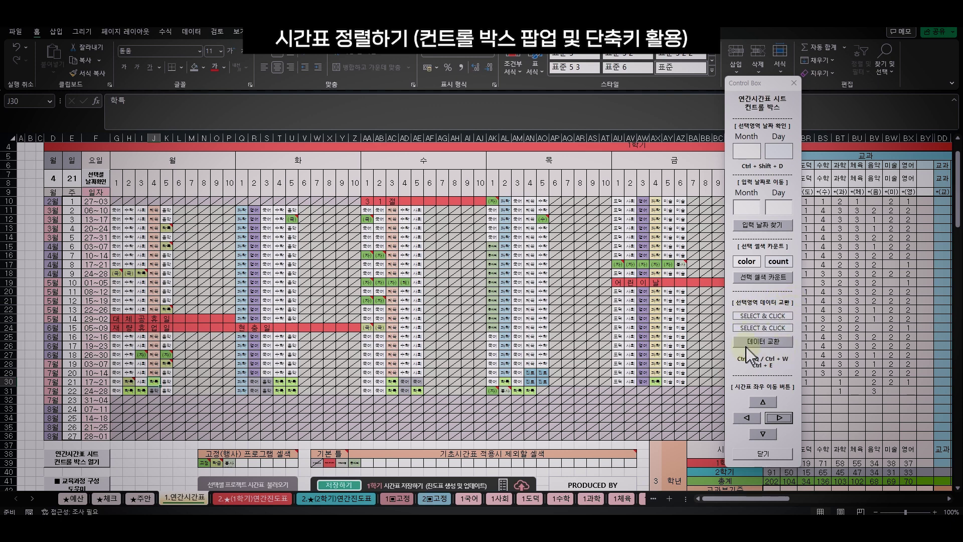
pyautogui.click(765, 317)
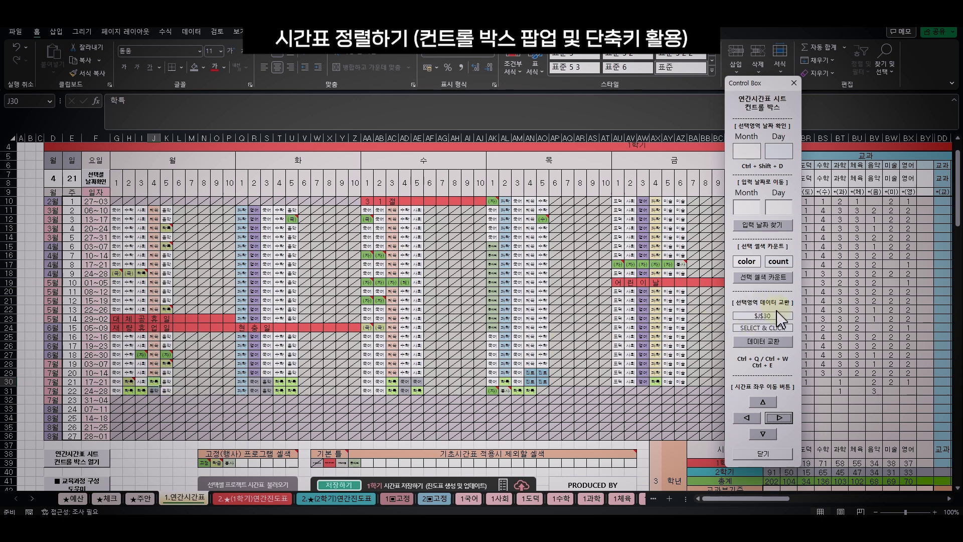
pyautogui.click(407, 391)
pyautogui.click(769, 327)
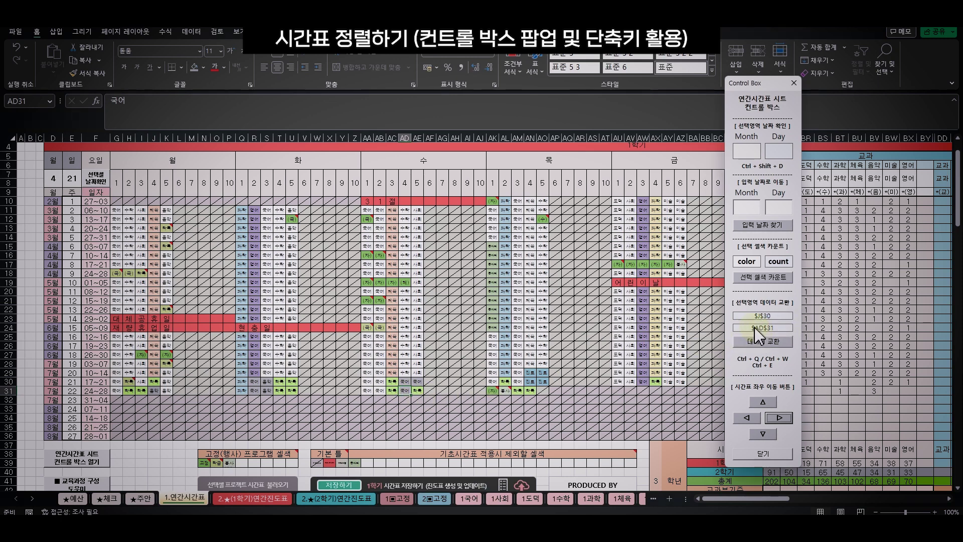
pyautogui.click(769, 342)
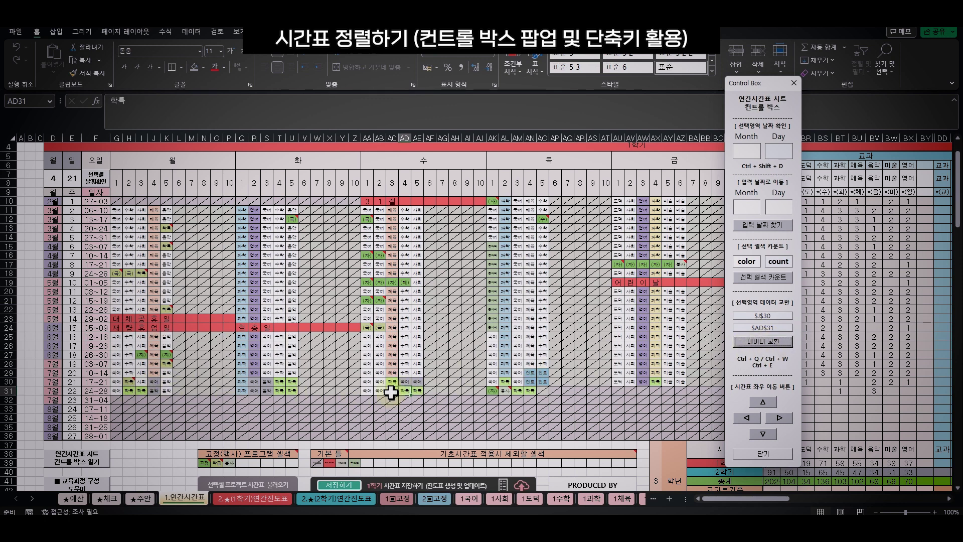
pyautogui.doubleClick(370, 390)
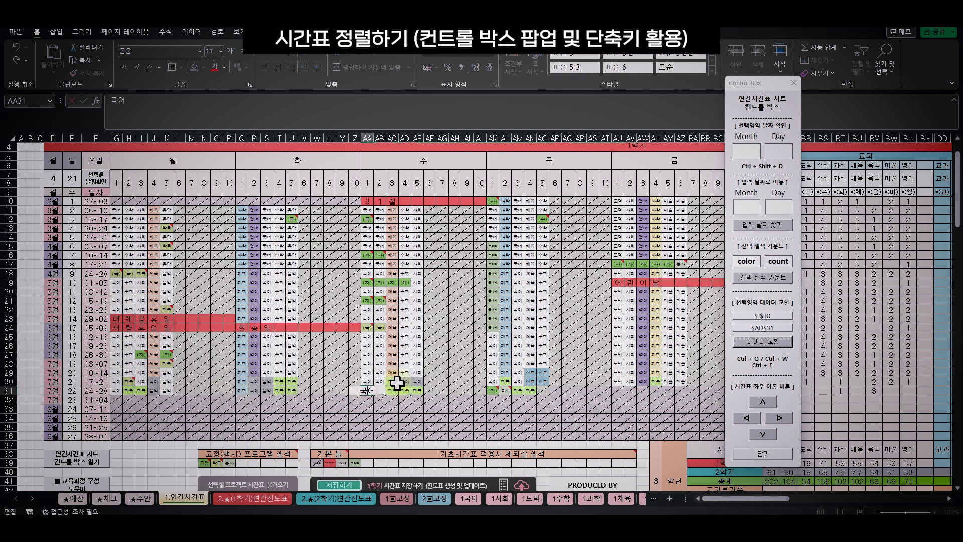
pyautogui.click(376, 399)
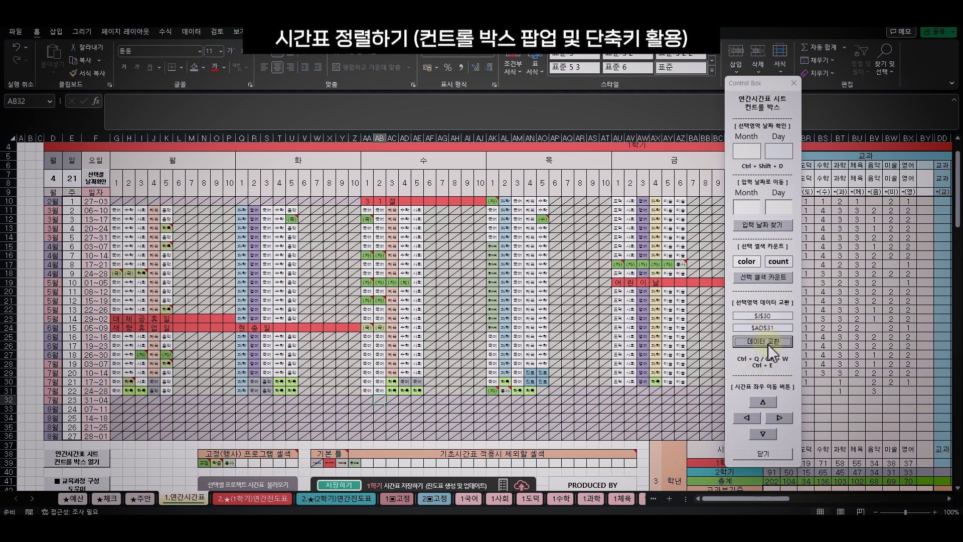
pyautogui.click(307, 372)
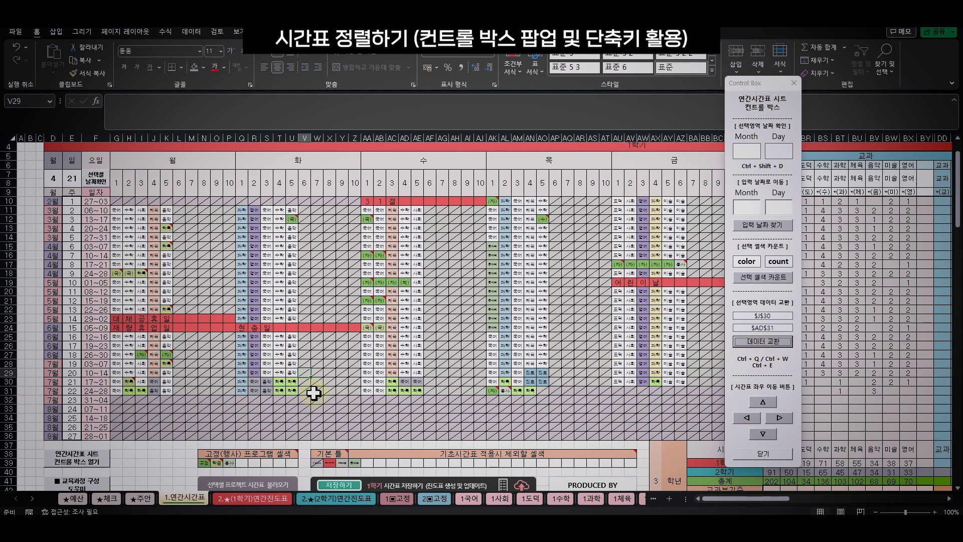
pyautogui.click(392, 382)
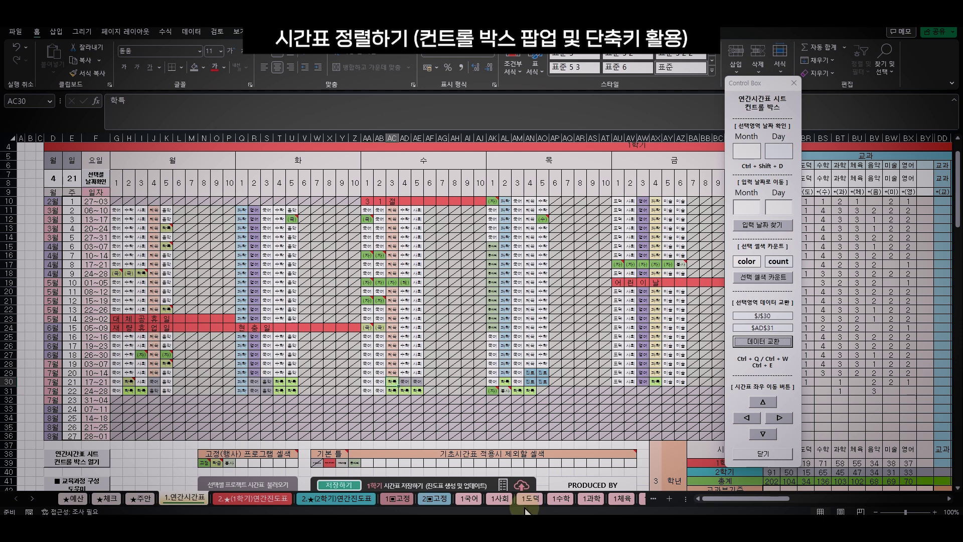
# - Swap the 학특 in AC30 with the 국어 in G31 using the control box's 데이터 교환 function
pyautogui.click(119, 390)
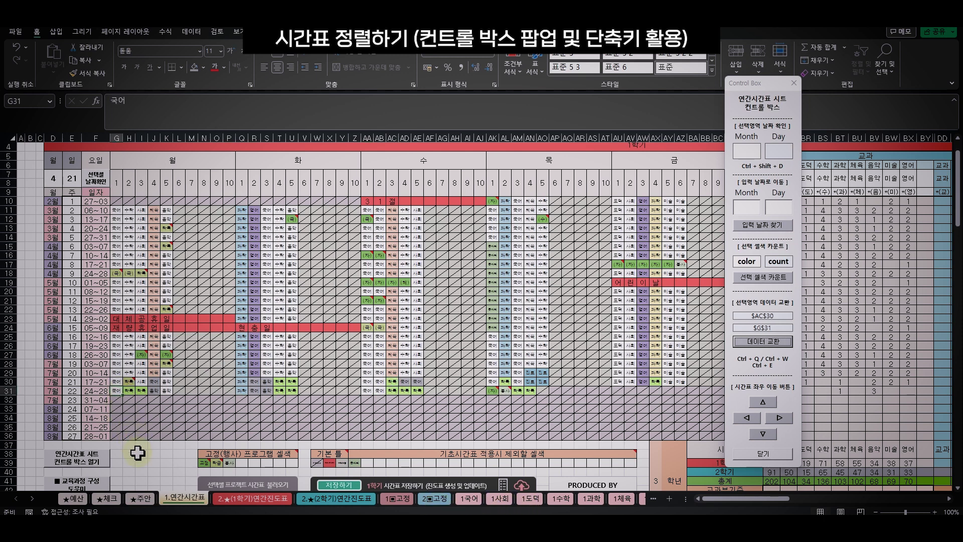
pyautogui.click(192, 427)
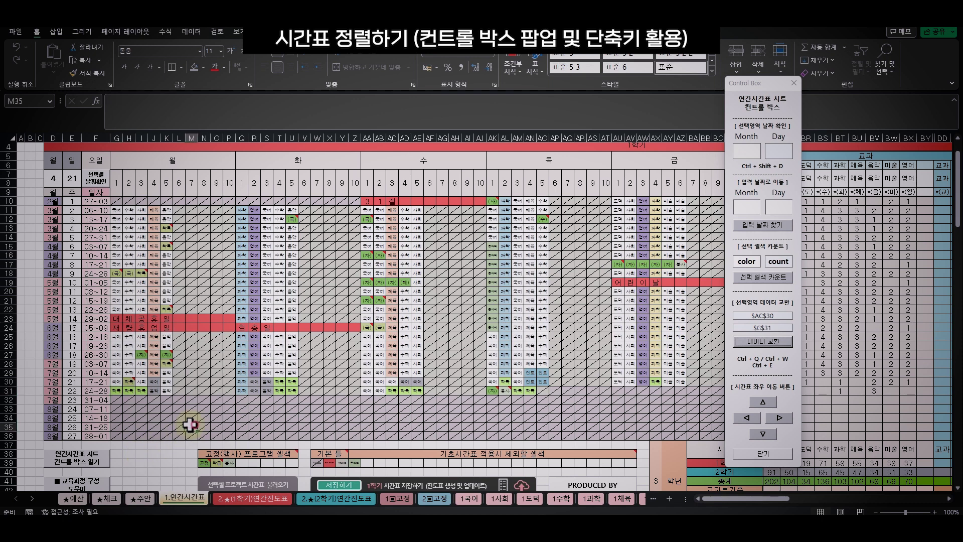
pyautogui.moveTo(120, 392); pyautogui.dragTo(142, 390)
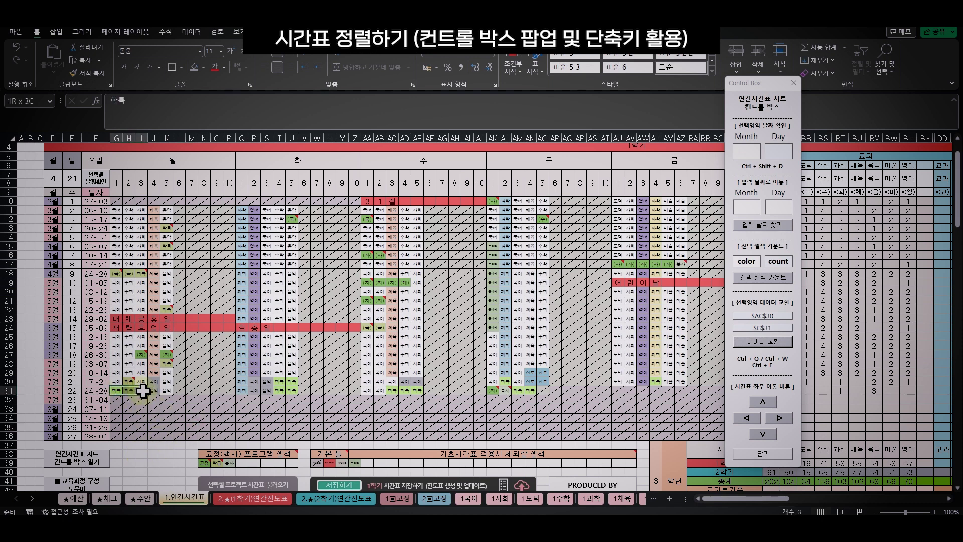
pyautogui.click(144, 418)
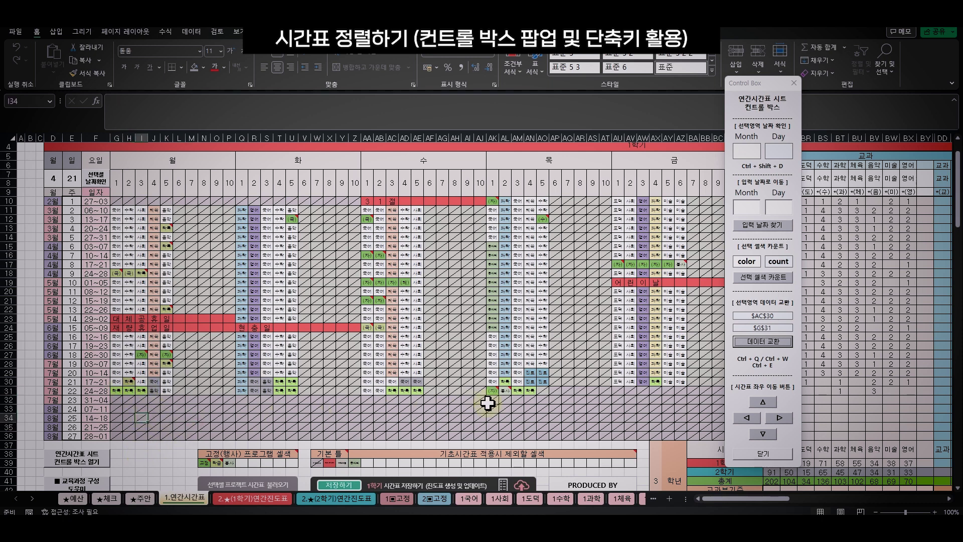
# - Swap the 학특 in AL30 with the subject in J31 using 데이터 교환, and close the control box
pyautogui.click(506, 383)
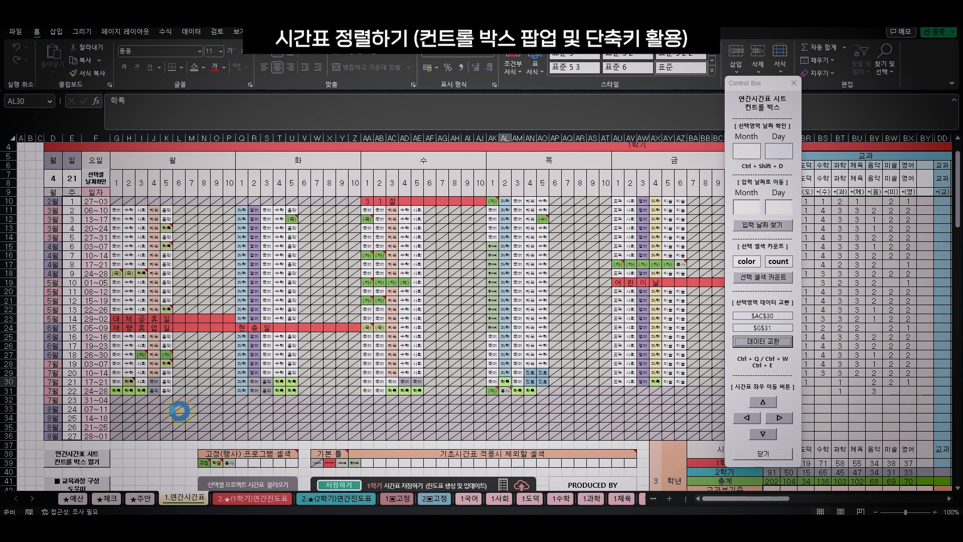
pyautogui.click(155, 390)
pyautogui.click(305, 364)
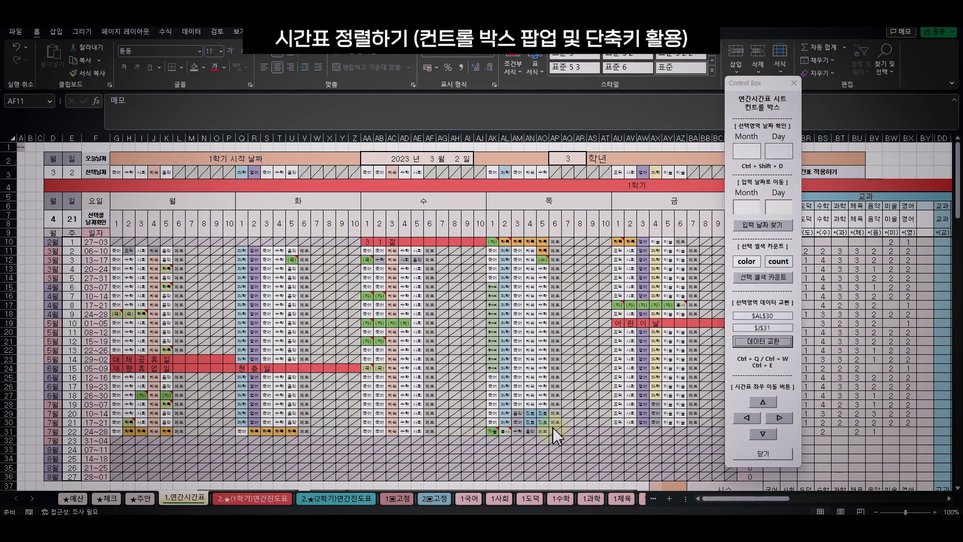
pyautogui.click(567, 314)
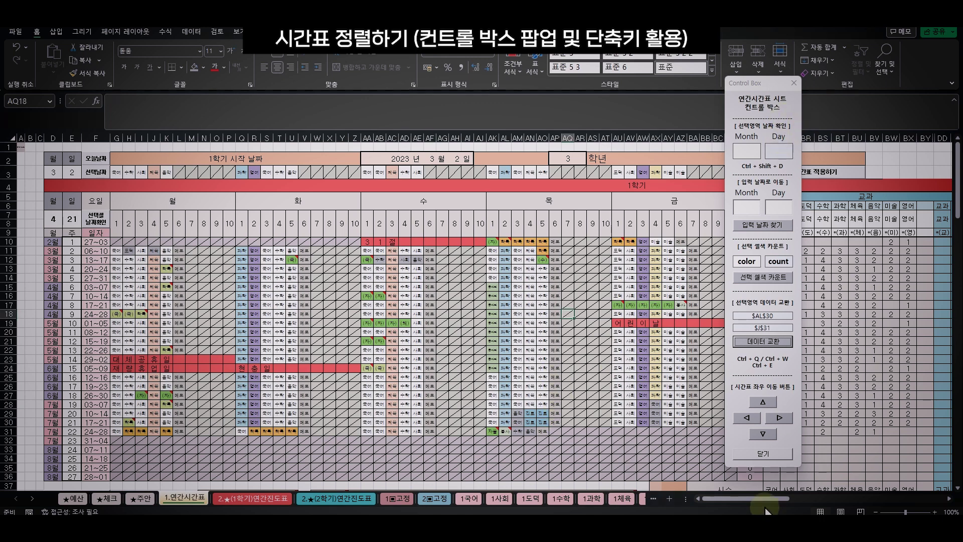
pyautogui.click(779, 457)
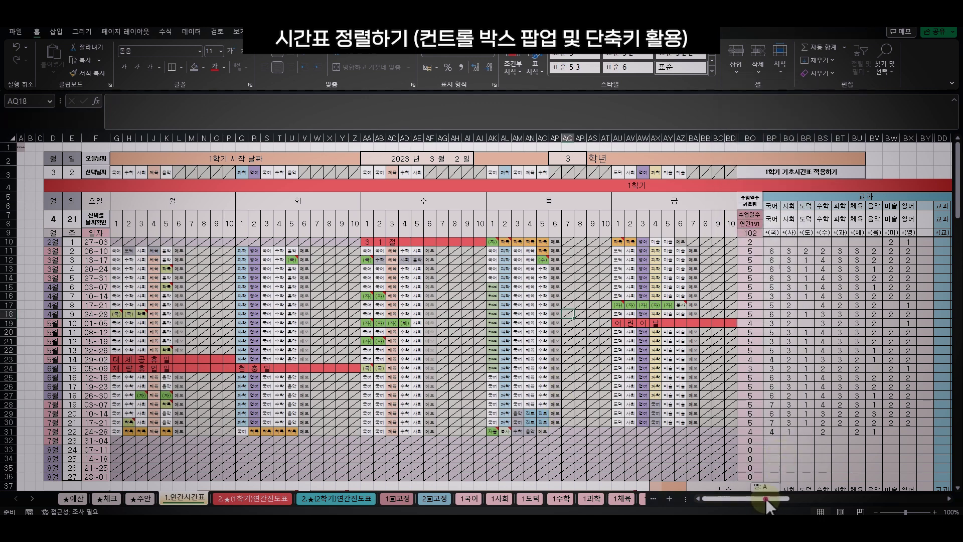
# - Compare the 총계 row with the 본교기준 row across the 시수 table through to the overall 총계 column
pyautogui.moveTo(766, 499); pyautogui.dragTo(805, 499)
pyautogui.scroll(-5, 705, 481)
pyautogui.moveTo(361, 423); pyautogui.dragTo(519, 422)
pyautogui.click(809, 423)
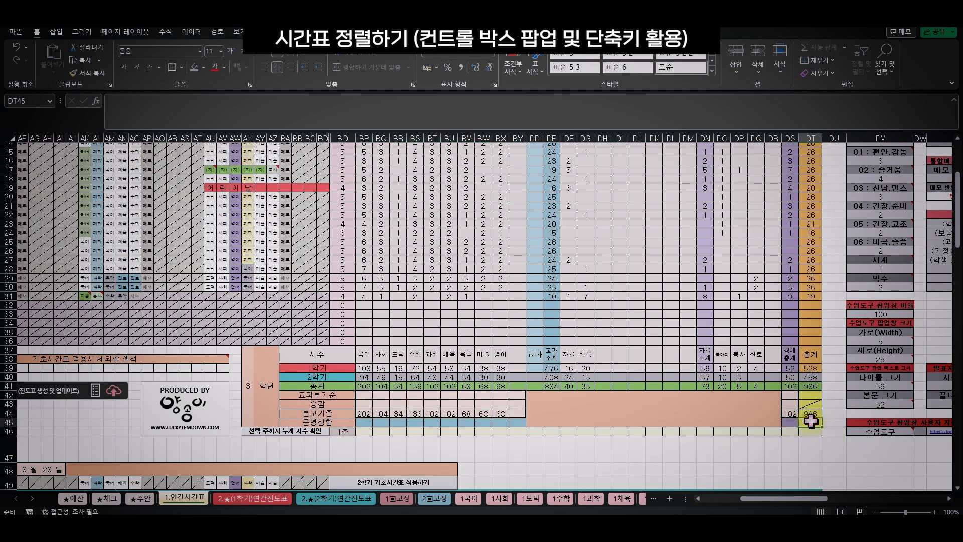
pyautogui.click(804, 499)
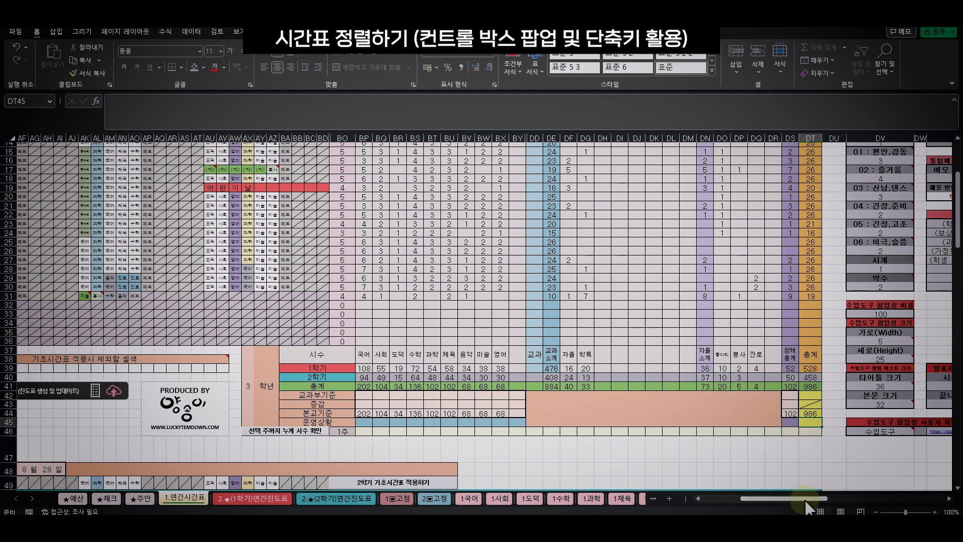
pyautogui.moveTo(804, 502); pyautogui.dragTo(761, 506)
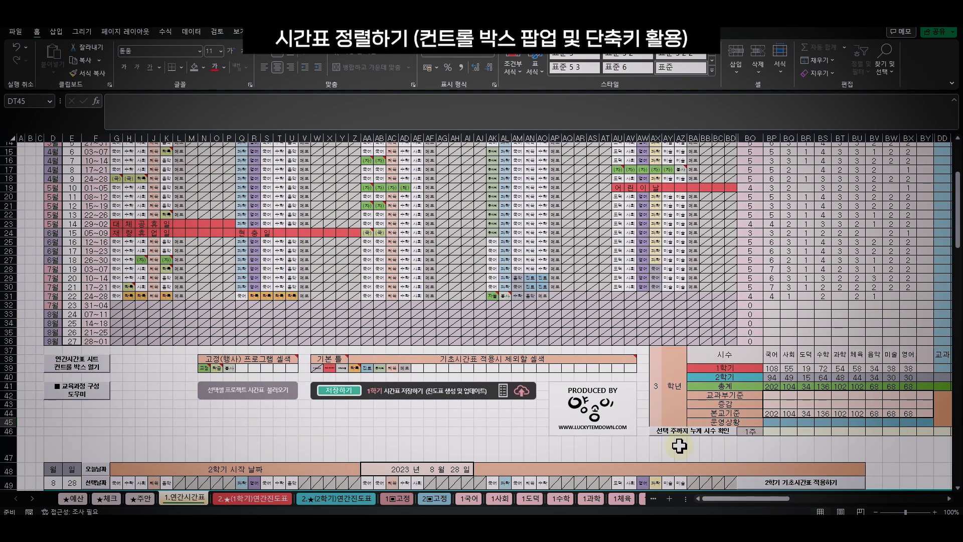
# - Examine the 메모 and 학특 cells in the first-semester timetable, including AO31, AZ10 and AM10
pyautogui.scroll(3, 679, 444)
pyautogui.click(580, 386)
pyautogui.click(543, 377)
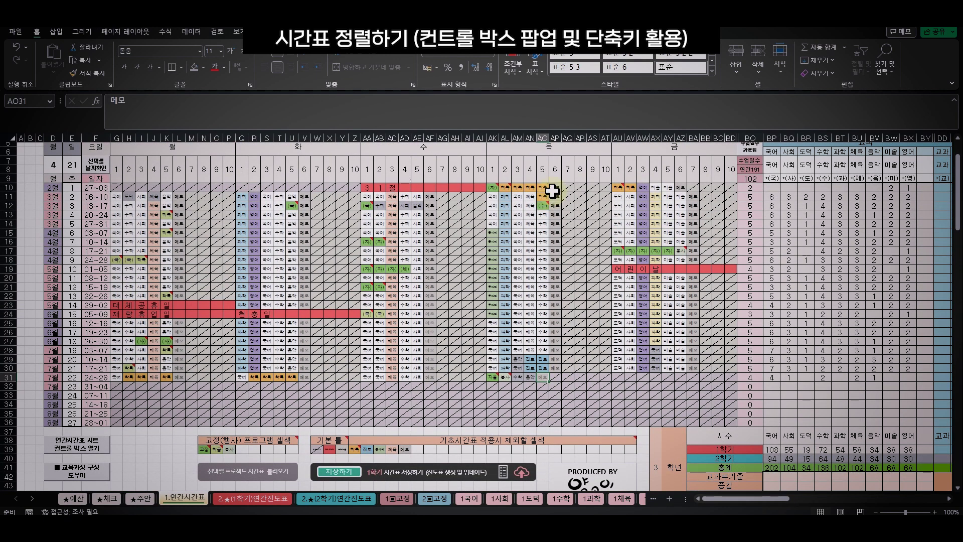
pyautogui.click(693, 187)
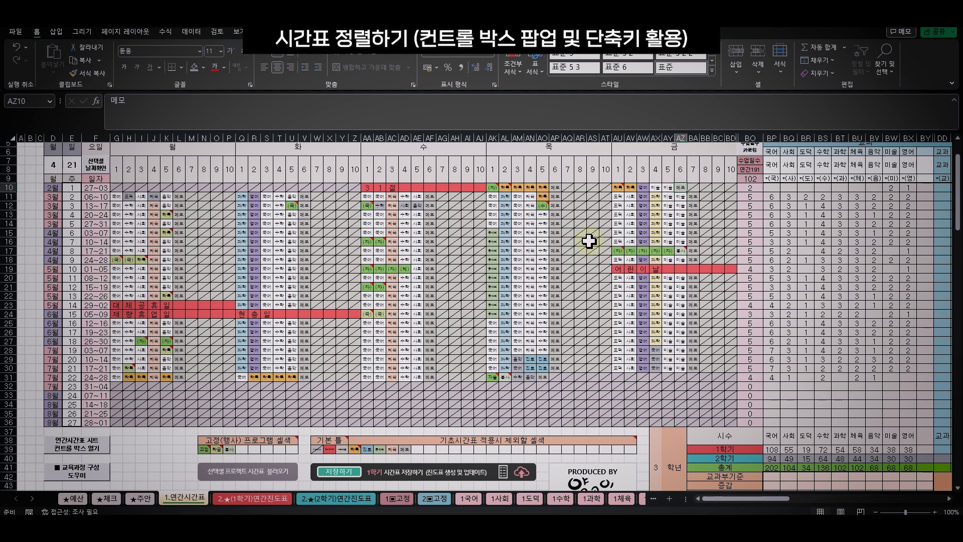
pyautogui.click(543, 189)
pyautogui.scroll(2, 543, 189)
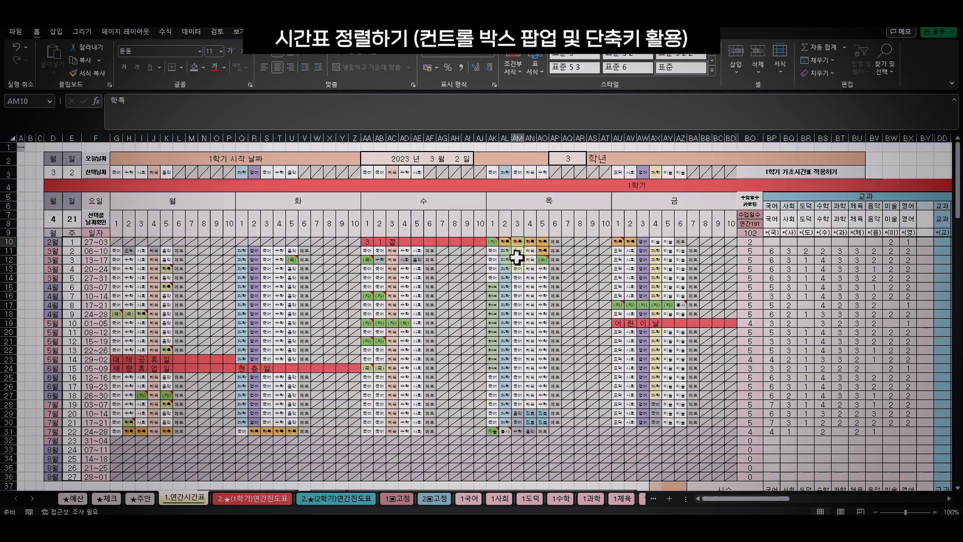
pyautogui.click(516, 242)
pyautogui.click(530, 277)
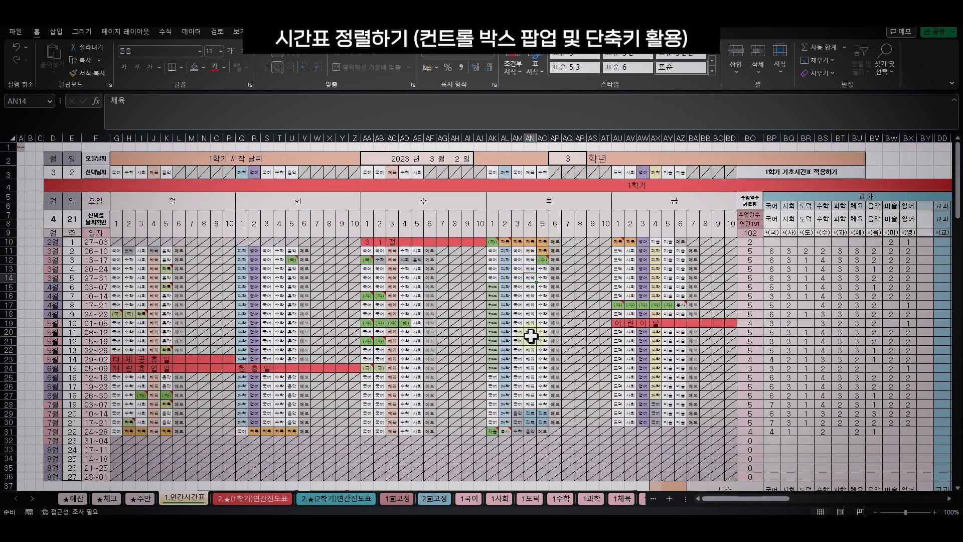
# - Examine the 학특 cells in the second-semester timetable, including the Wednesday block AA79:AE79 and Tuesday's Q79
pyautogui.scroll(-16, 531, 337)
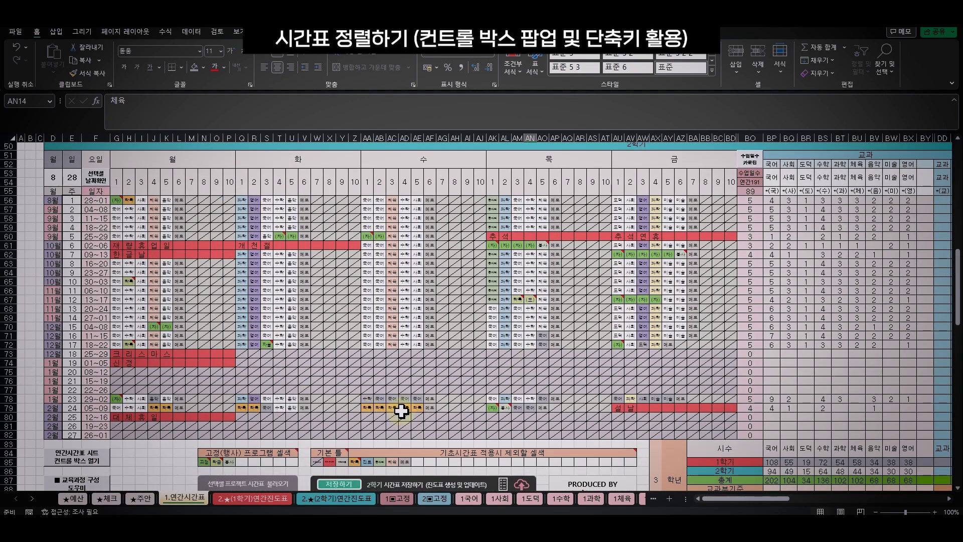
pyautogui.click(413, 408)
pyautogui.moveTo(413, 409); pyautogui.dragTo(367, 409)
pyautogui.hotkey('ctrl', 'c')
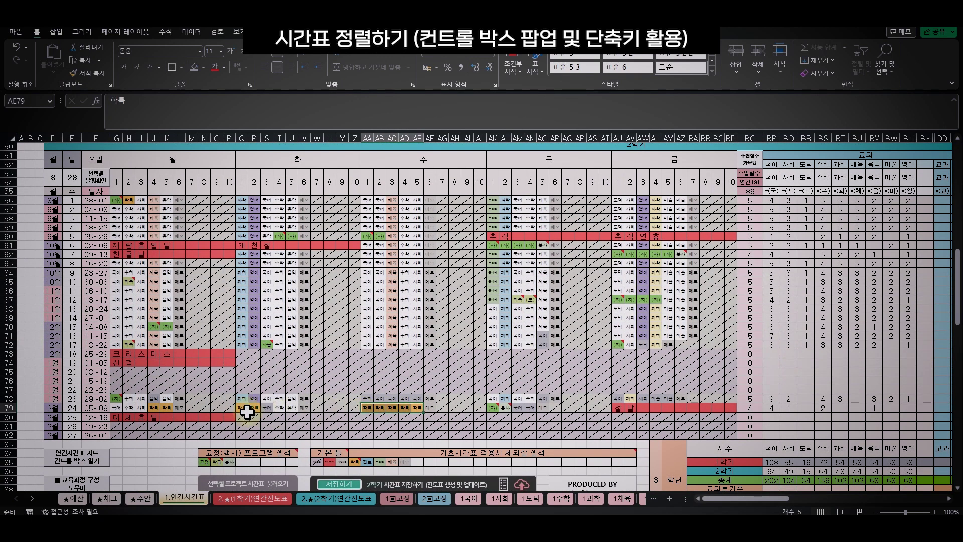
pyautogui.click(242, 409)
pyautogui.click(355, 299)
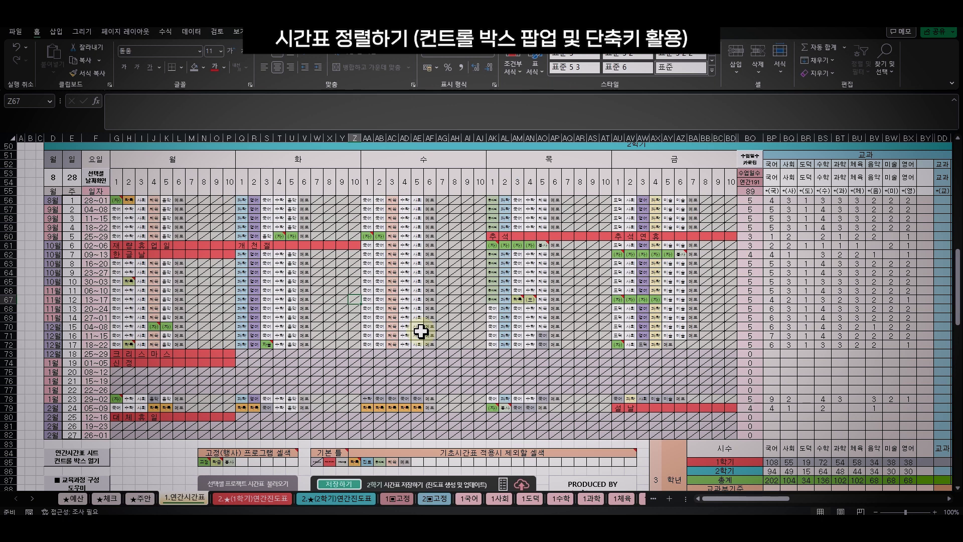
pyautogui.click(415, 408)
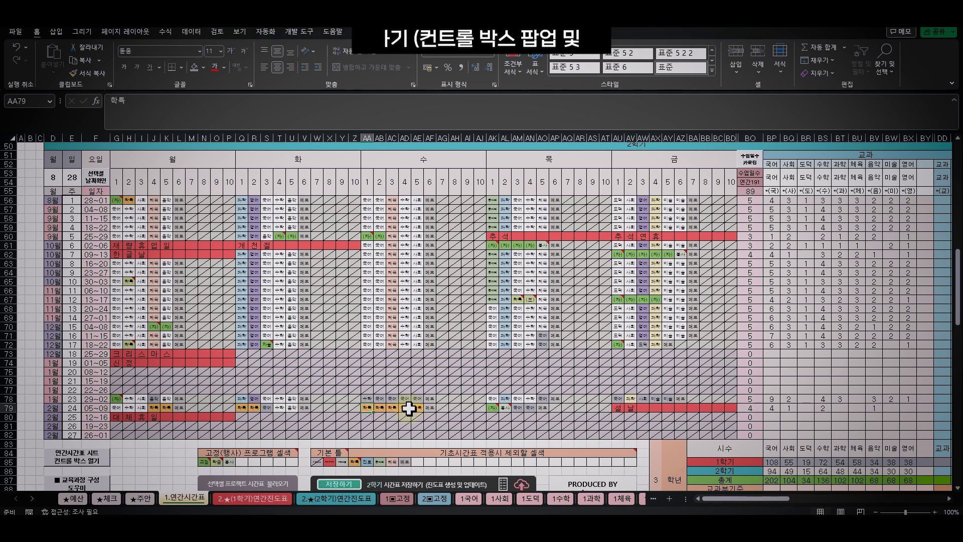
pyautogui.click(403, 234)
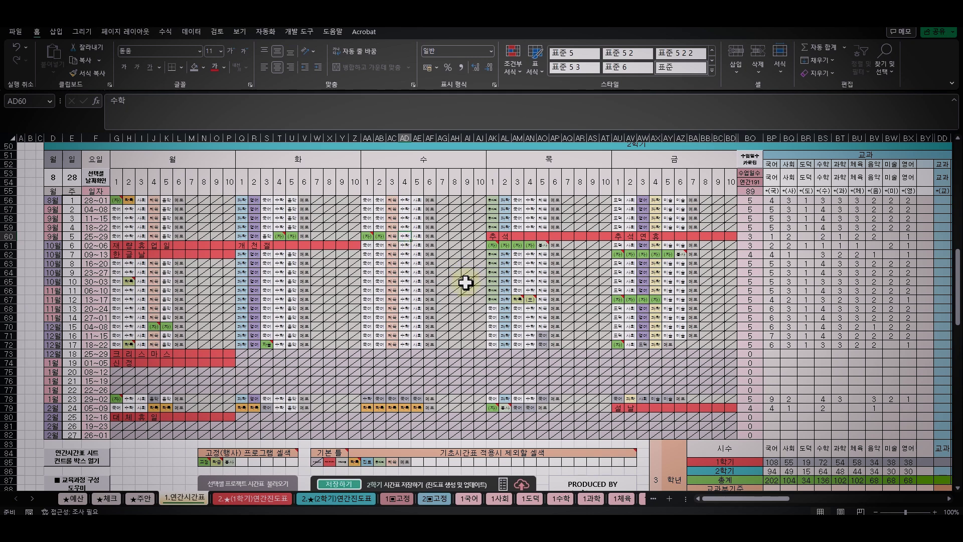
# - Locate the first-semester timetable save control and inspect the 1▣고정, 1국어, 1사회 and 1도덕 sheets before saving
pyautogui.scroll(16, 466, 282)
pyautogui.click(442, 332)
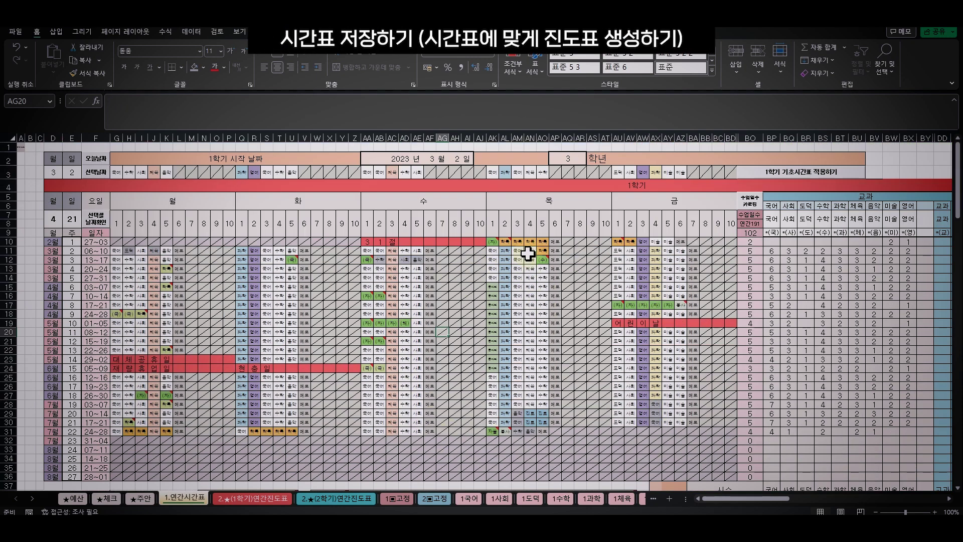
pyautogui.scroll(-6, 499, 359)
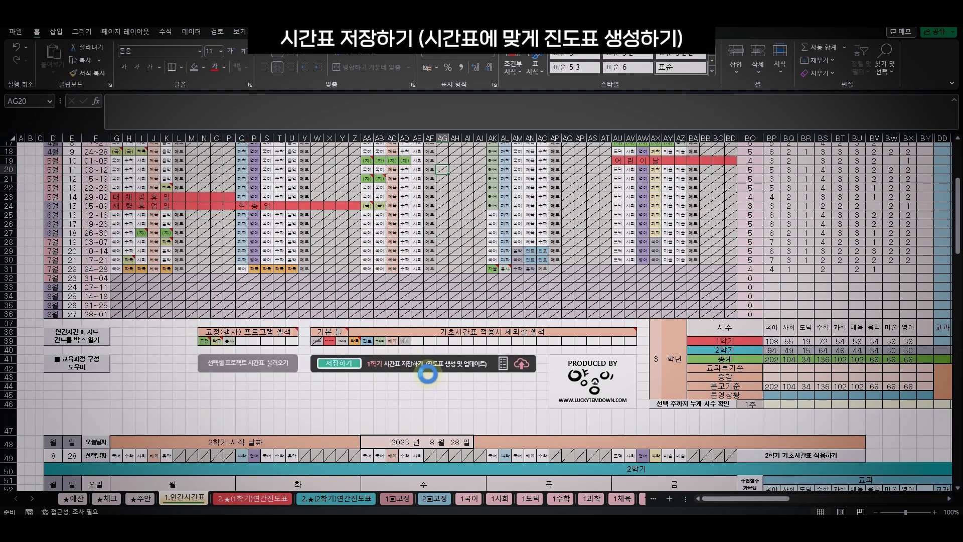
pyautogui.click(434, 498)
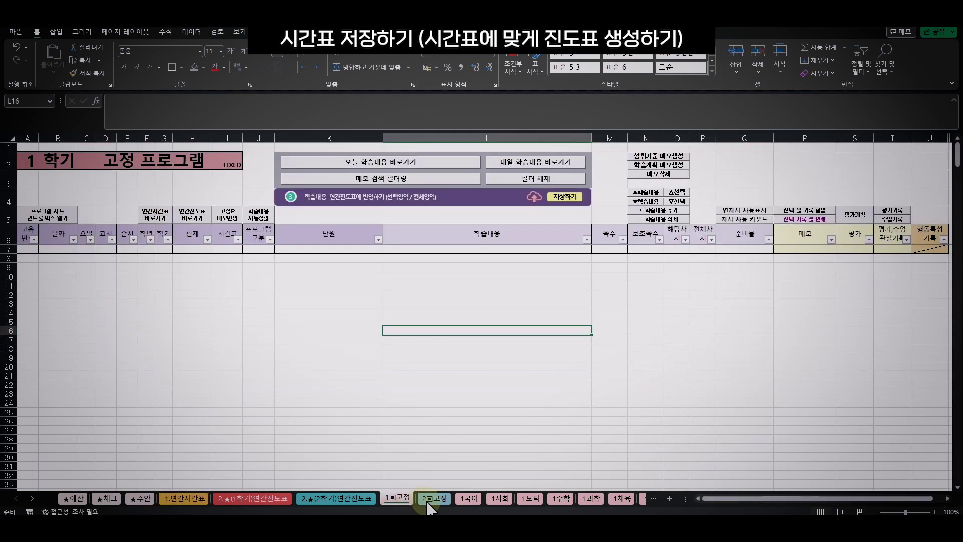
pyautogui.click(469, 498)
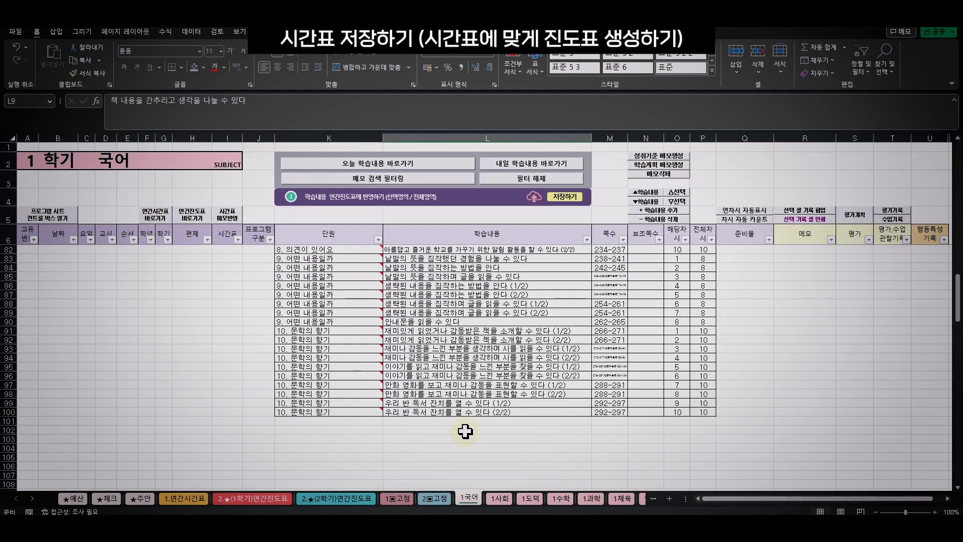
pyautogui.click(500, 498)
pyautogui.click(530, 498)
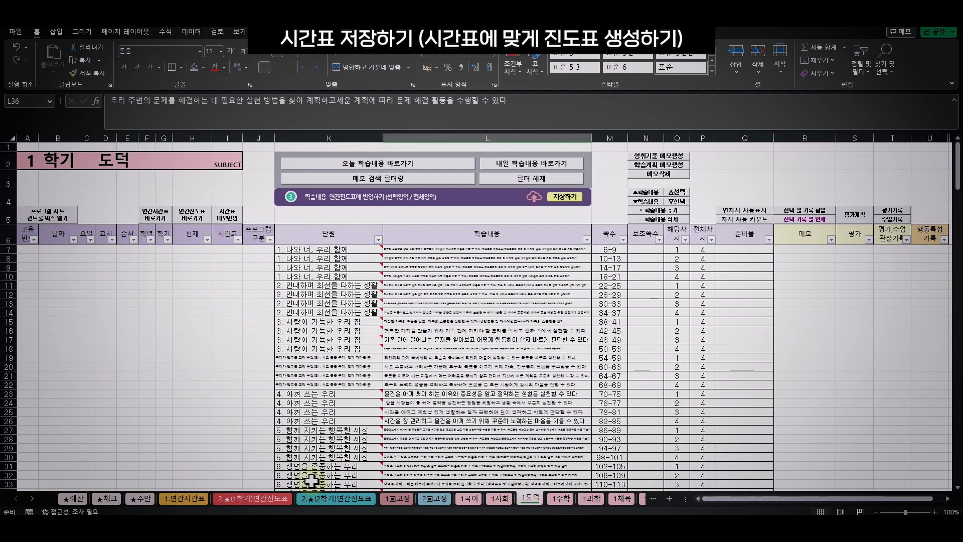
# - Return to the 1.연간시간표 sheet and save the first-semester timetable to generate the progress tables, approving the macro run
pyautogui.click(176, 499)
pyautogui.scroll(2, 456, 394)
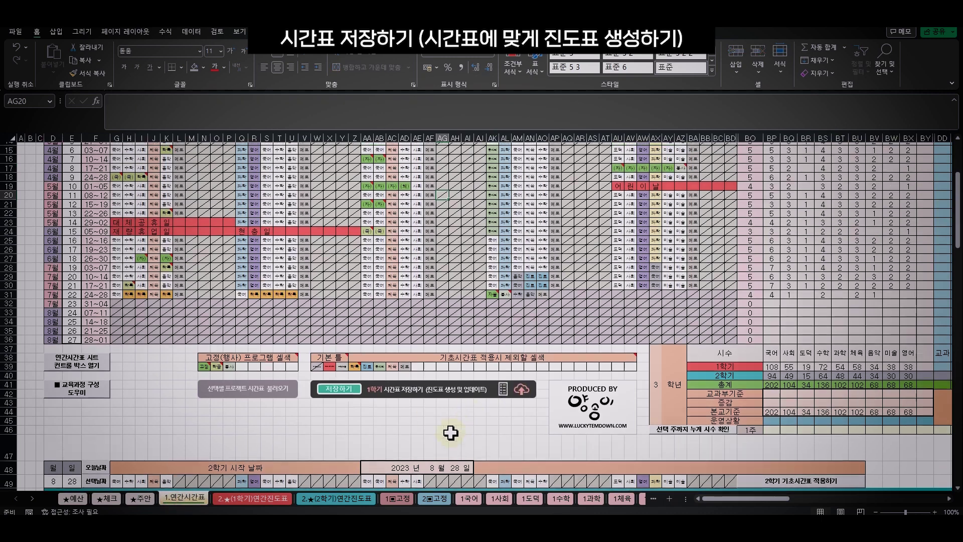
pyautogui.scroll(1, 451, 432)
pyautogui.scroll(2, 427, 438)
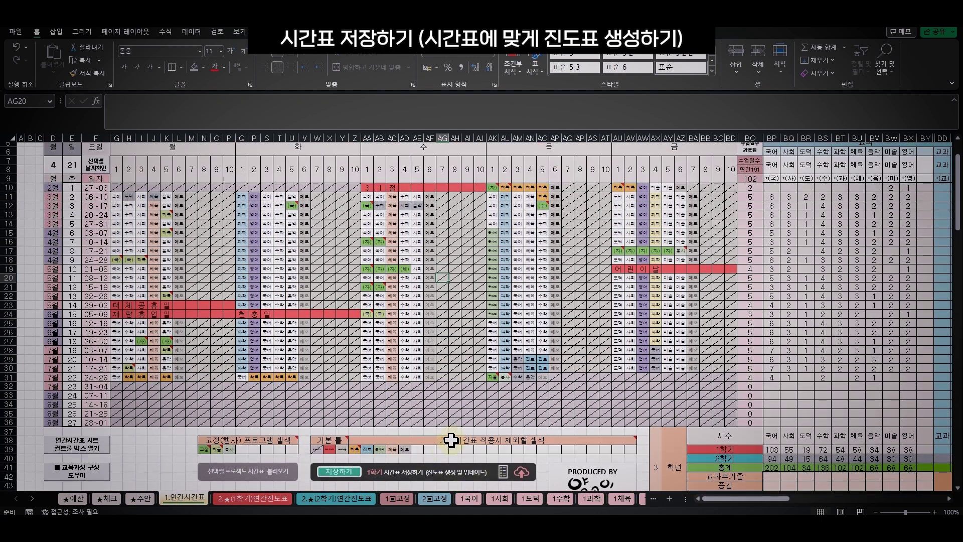
pyautogui.scroll(-2, 456, 452)
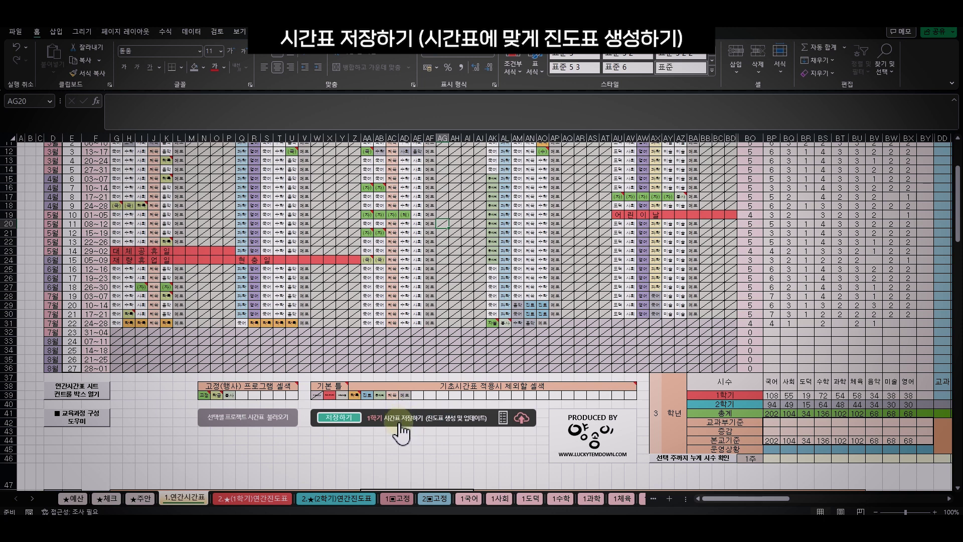
pyautogui.click(418, 430)
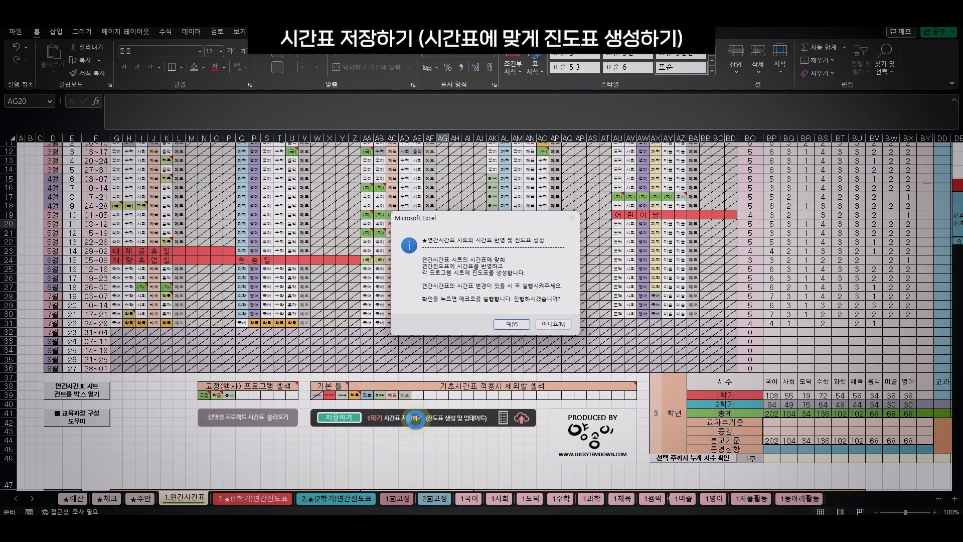
pyautogui.click(511, 324)
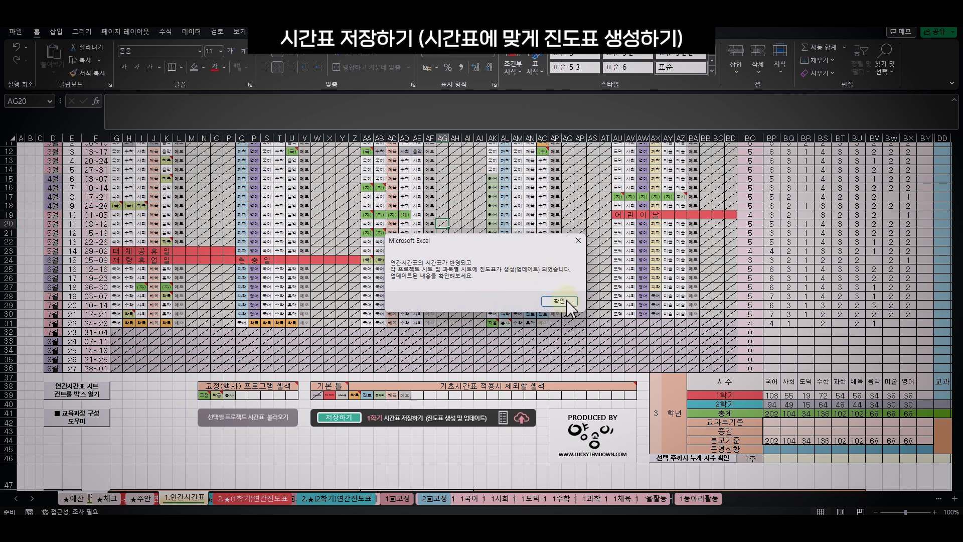
pyautogui.click(566, 302)
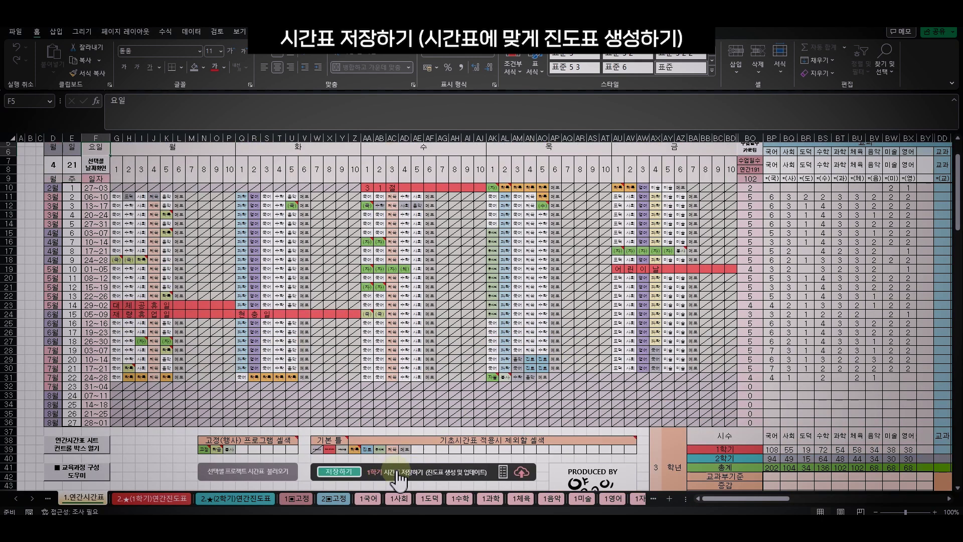
# - Review the first-semester timetable block and the 고정(행사) 프로그램 셀색 swatches, and open the 1▣고정 sheet to view its entries
pyautogui.moveTo(116, 187); pyautogui.dragTo(729, 418)
pyautogui.click(667, 395)
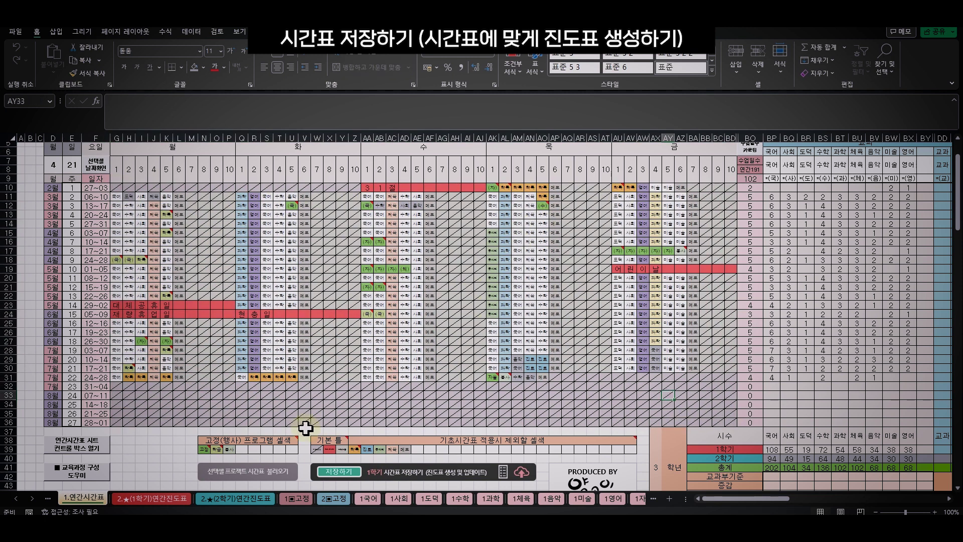
pyautogui.moveTo(241, 448); pyautogui.dragTo(203, 451)
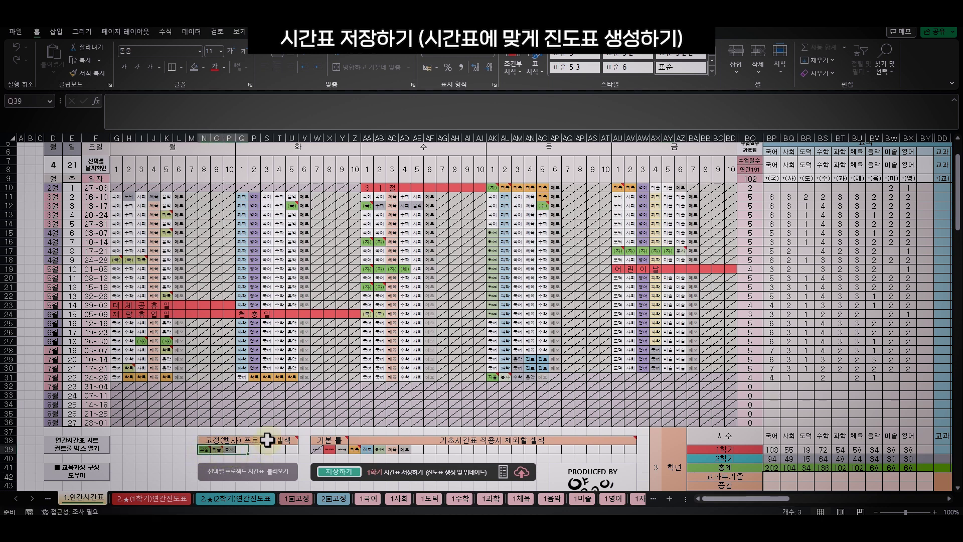
pyautogui.click(317, 386)
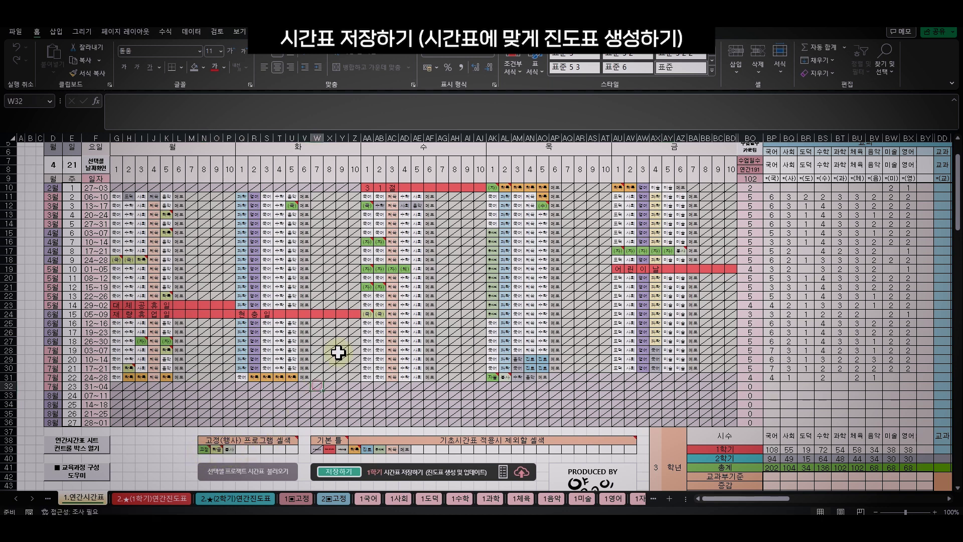
pyautogui.click(302, 500)
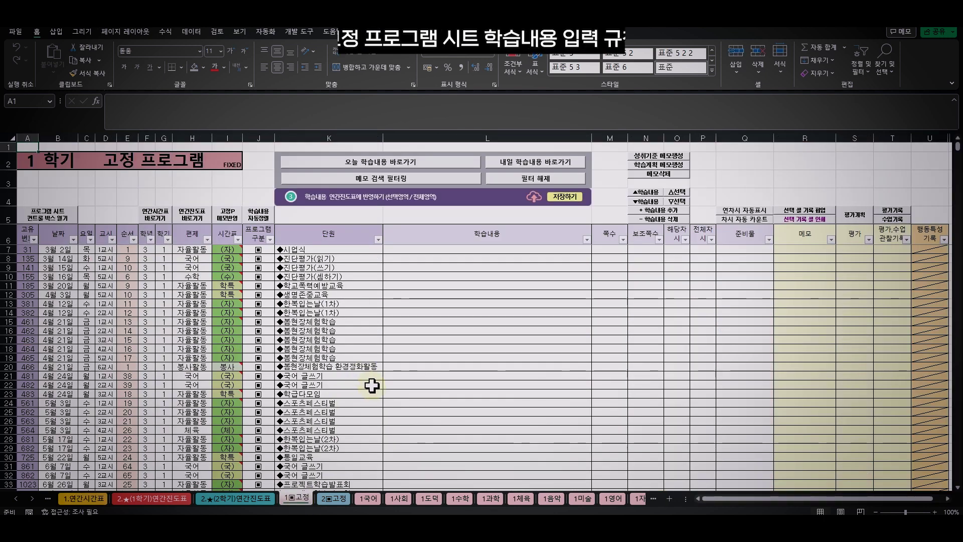
# - Examine the 시간표 cells and the ◆ event names in the 단원 column of the 1▣고정 sheet, including K7
pyautogui.scroll(-3, 381, 383)
pyautogui.scroll(3, 373, 397)
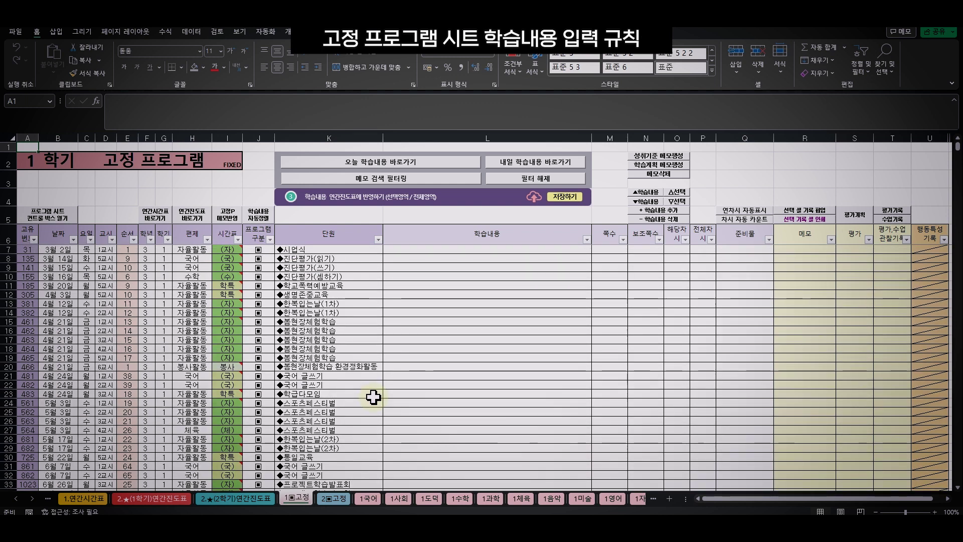
pyautogui.moveTo(235, 252)
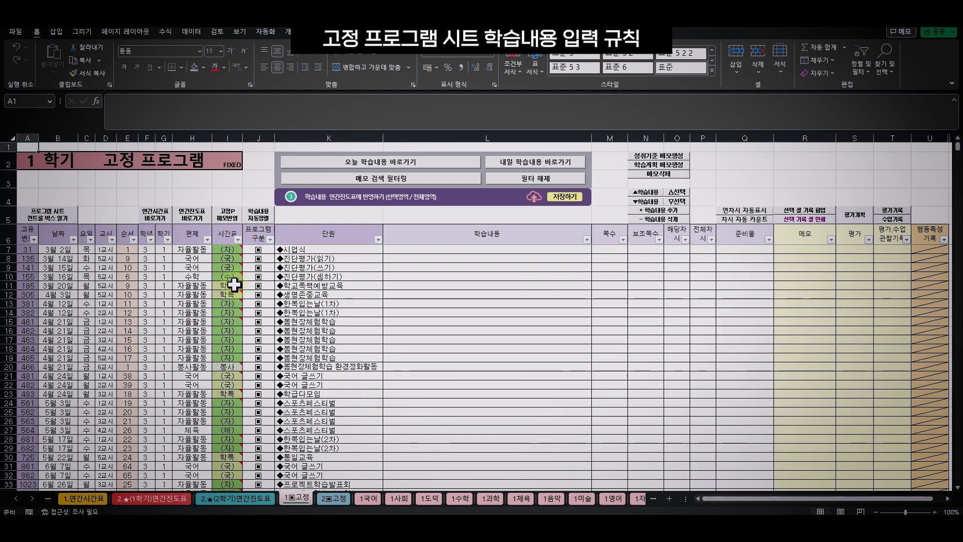
pyautogui.moveTo(231, 369)
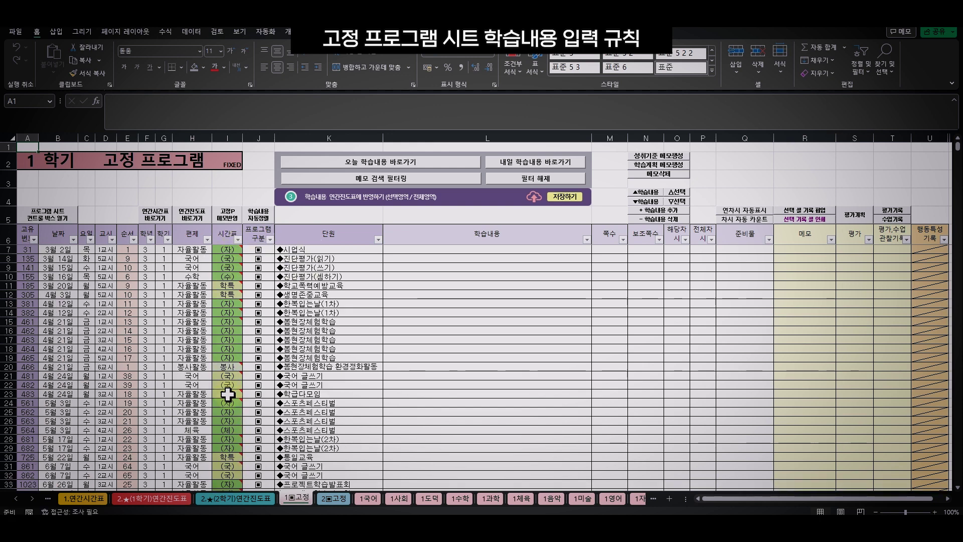
pyautogui.click(309, 248)
pyautogui.click(316, 285)
pyautogui.click(306, 249)
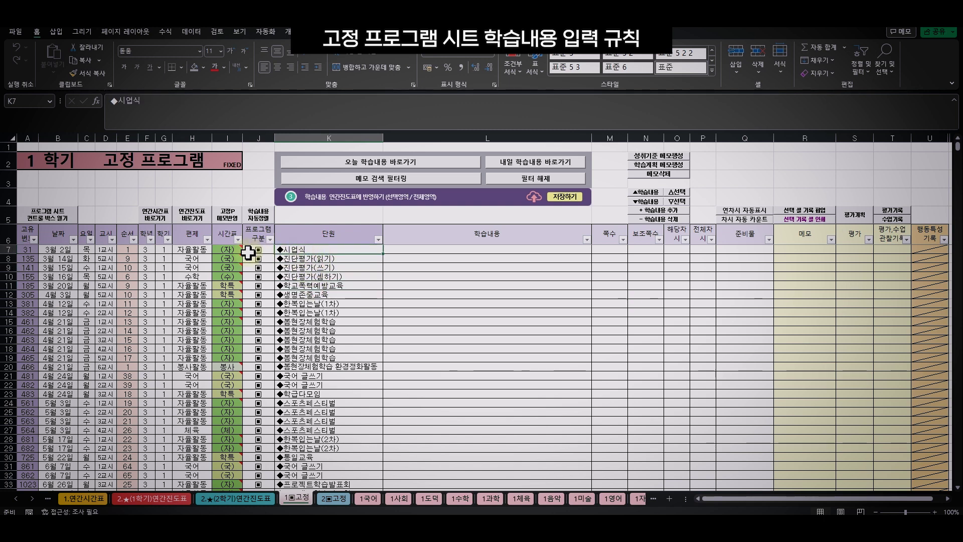
pyautogui.moveTo(232, 251)
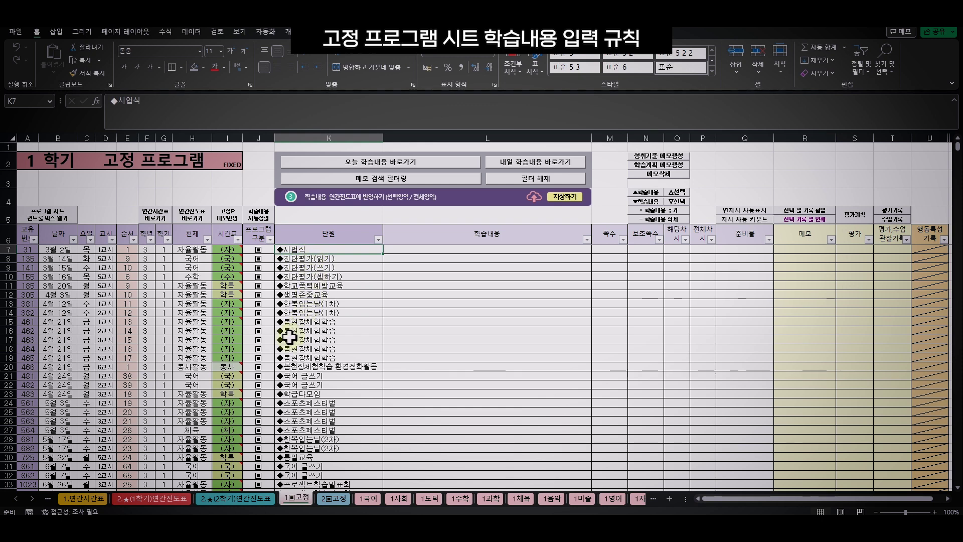
# - Compare the 봄현장체험학습 entries in K15:K19 with the memo on I15, and review the remaining fixed-program rows
pyautogui.moveTo(305, 321); pyautogui.dragTo(307, 357)
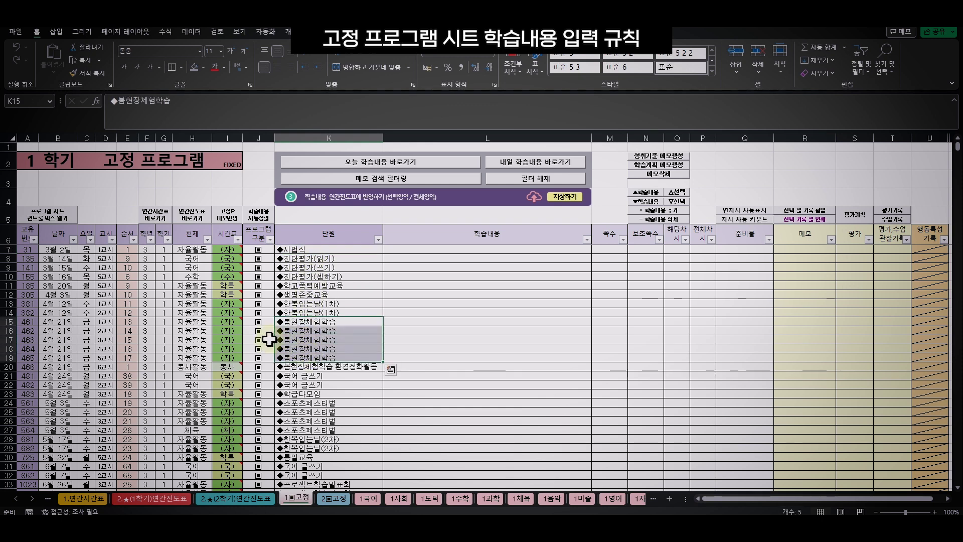
pyautogui.click(233, 322)
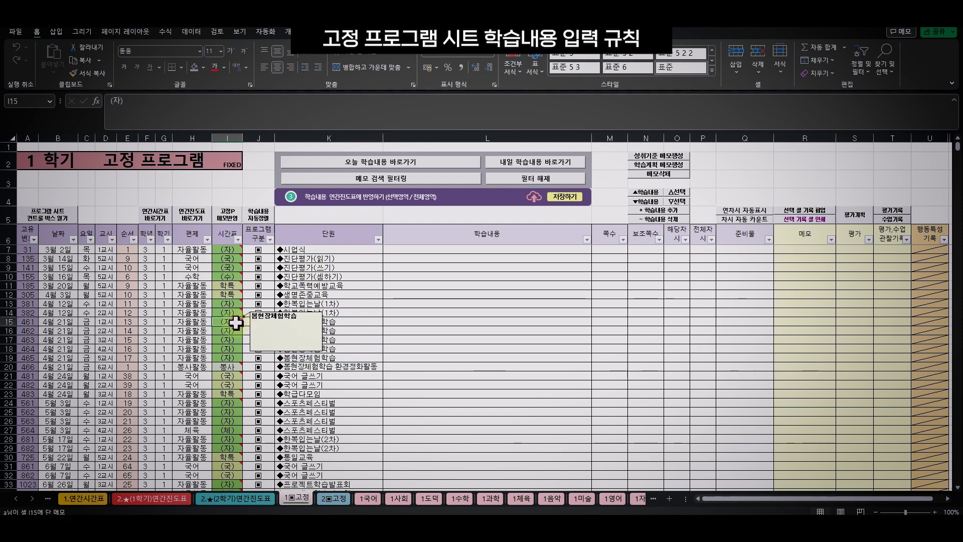
pyautogui.moveTo(307, 357); pyautogui.dragTo(305, 321)
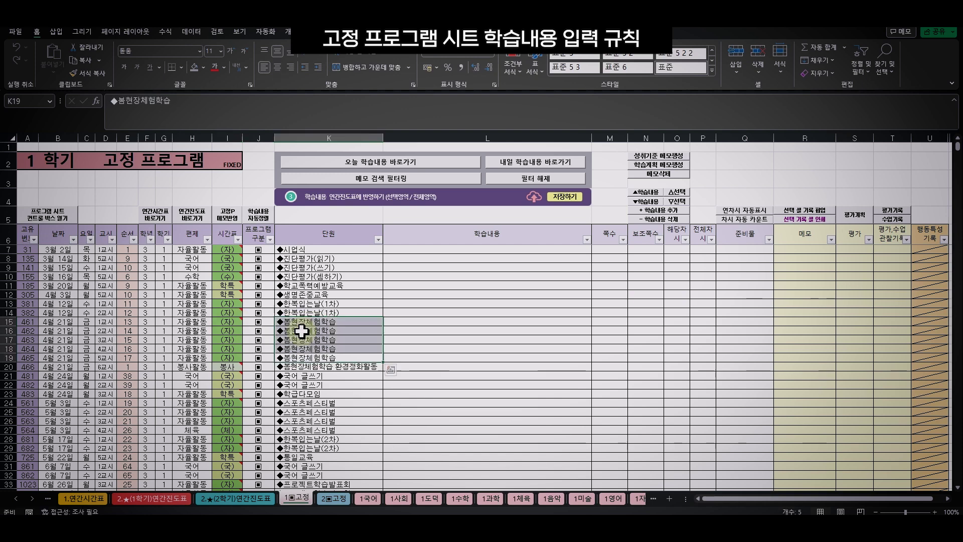
pyautogui.click(344, 356)
pyautogui.scroll(-2, 343, 357)
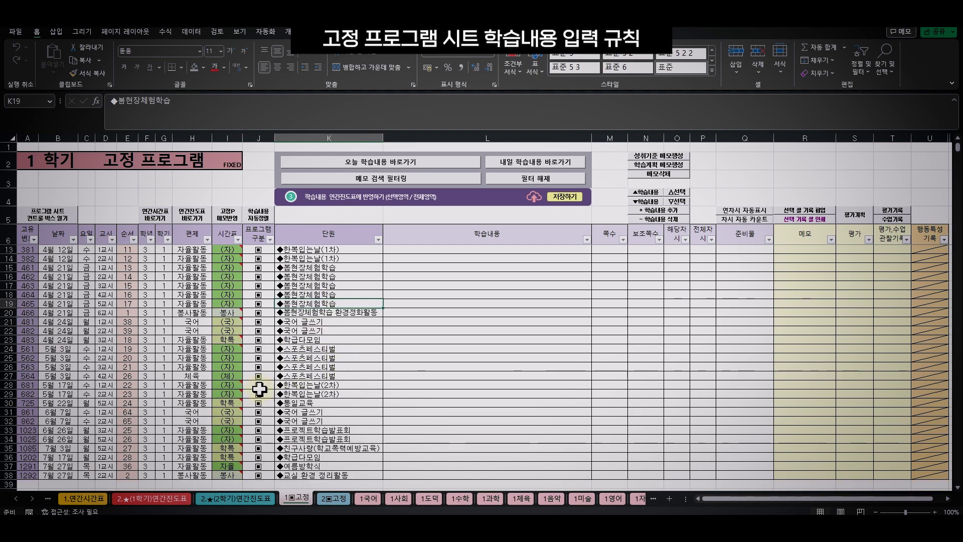
pyautogui.moveTo(227, 394)
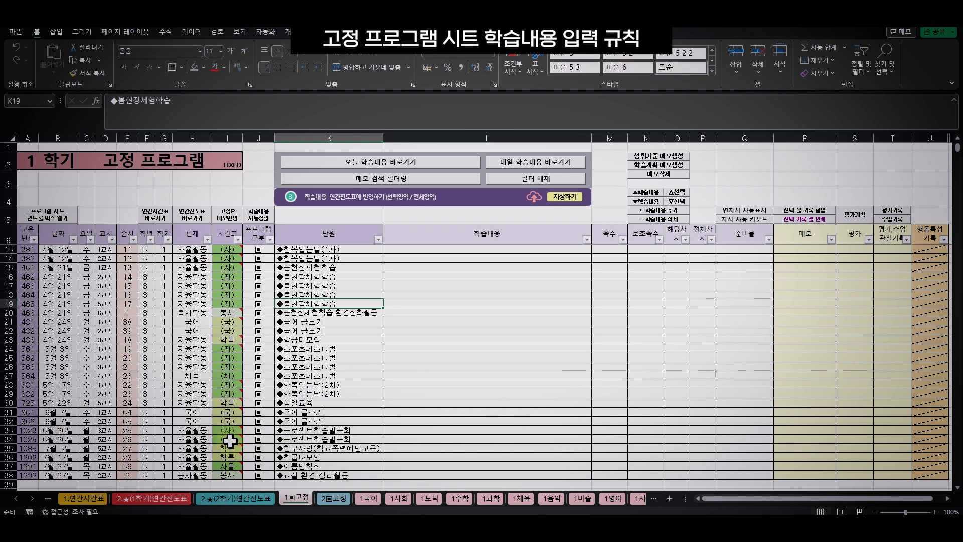
pyautogui.scroll(2, 404, 413)
pyautogui.click(414, 366)
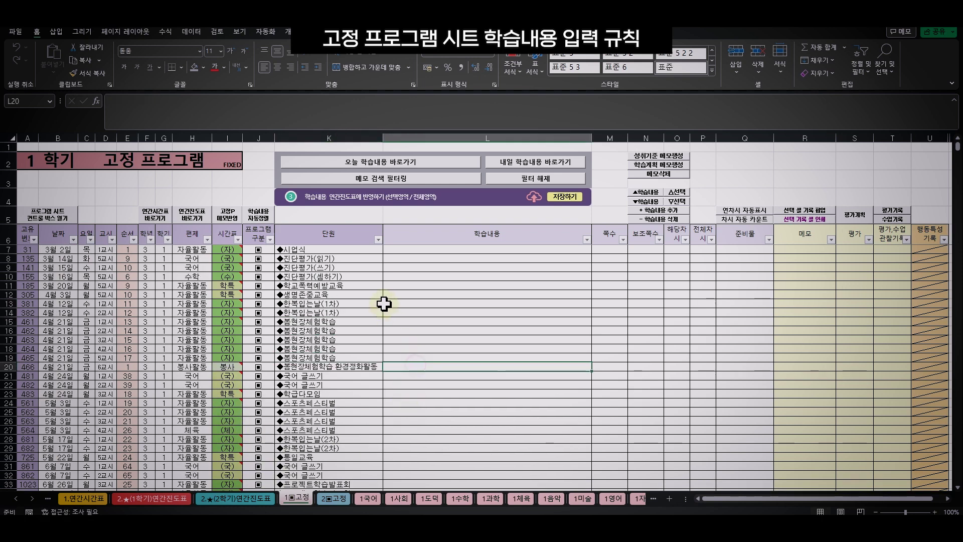
# - Copy the 단원 entries K7:K38 into the 학습내용 column starting at L7
pyautogui.click(352, 251)
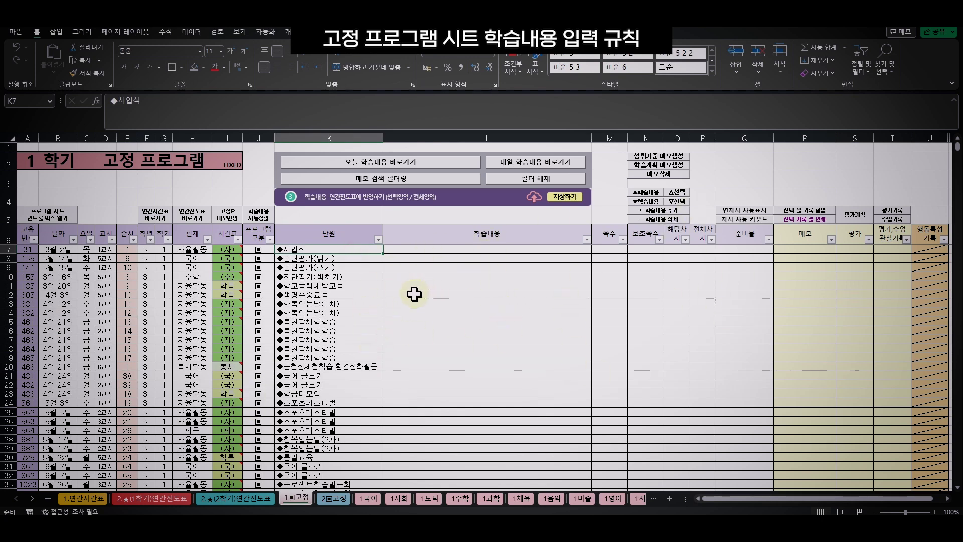
pyautogui.scroll(-5, 423, 294)
pyautogui.hotkey('ctrl', 'shift', 'Down')
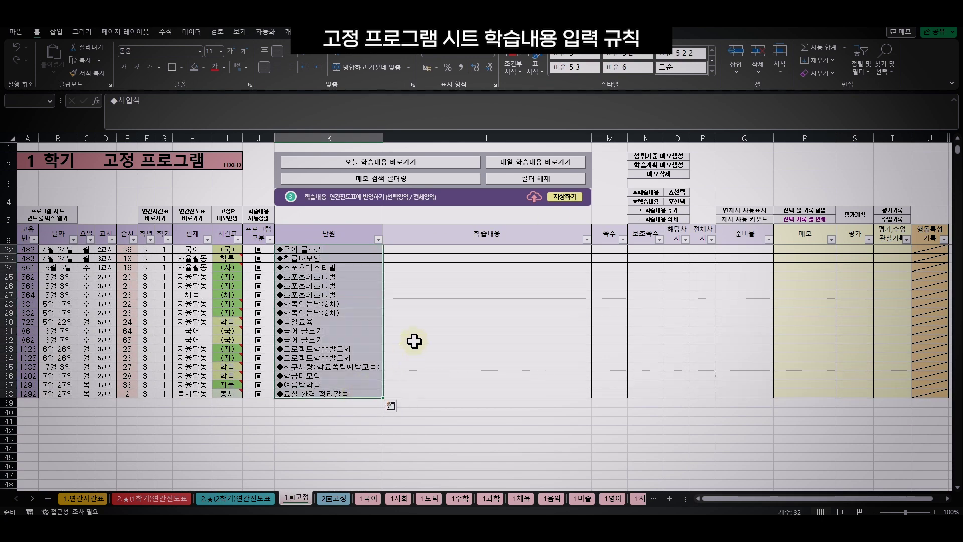
pyautogui.scroll(5, 414, 341)
pyautogui.hotkey('ctrl', 'c')
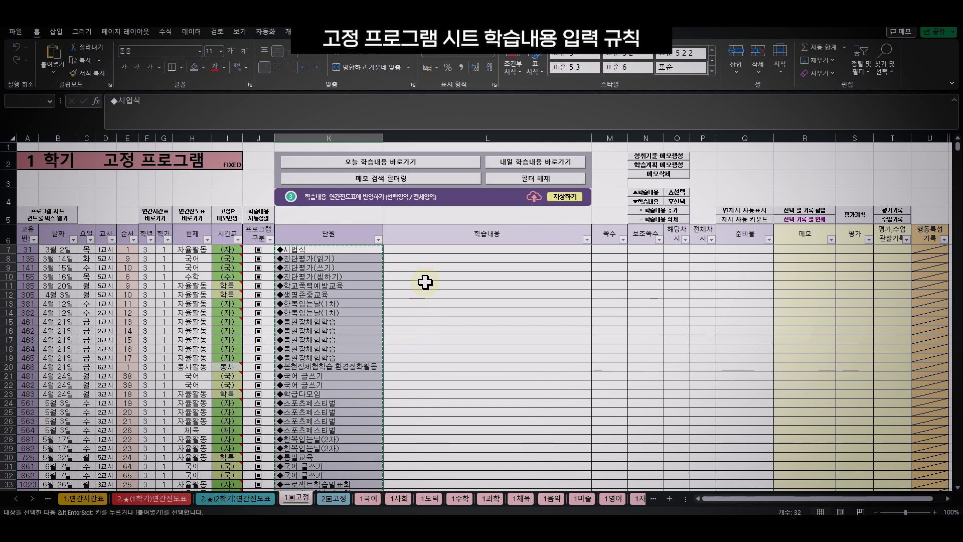
pyautogui.click(432, 250)
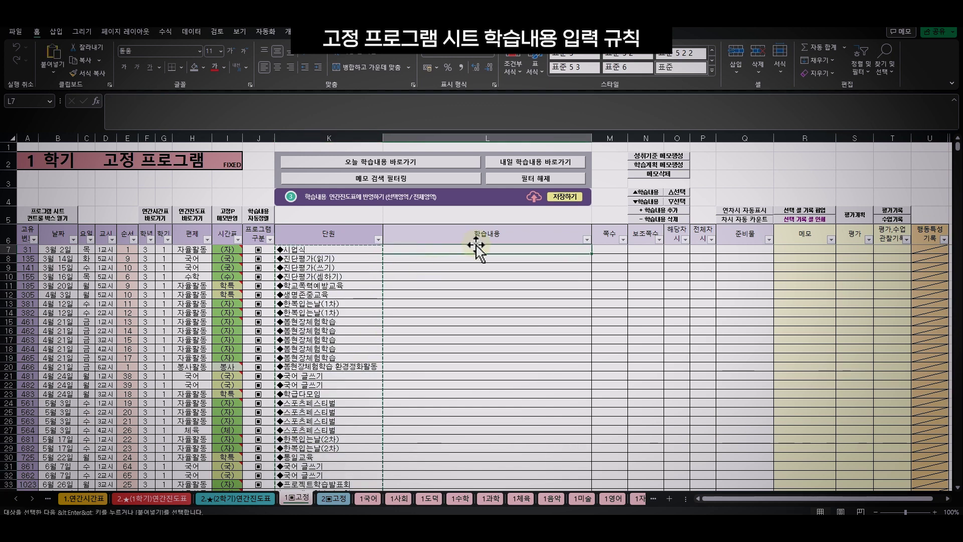
pyautogui.hotkey('ctrl', 'v')
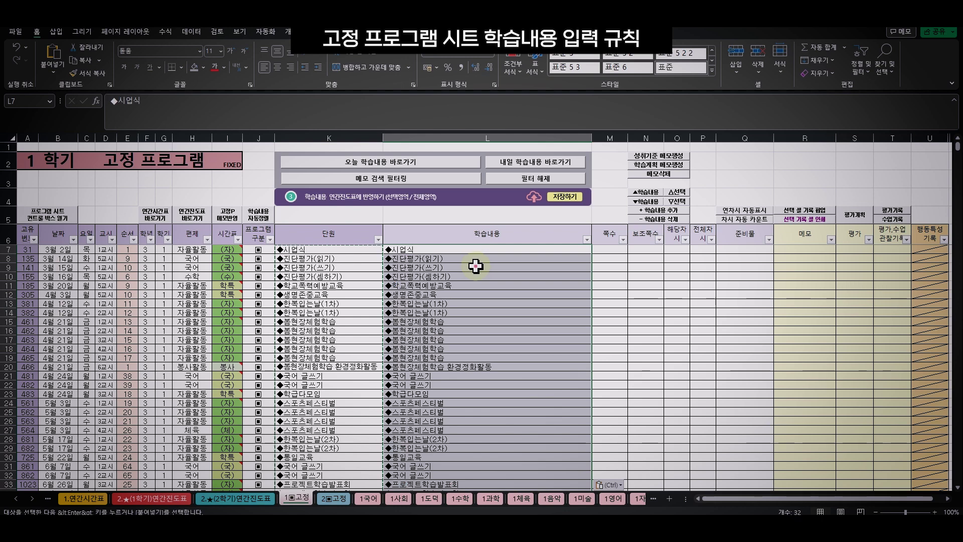
pyautogui.hotkey('ctrl', 'Down')
pyautogui.hotkey('ctrl', 'Up')
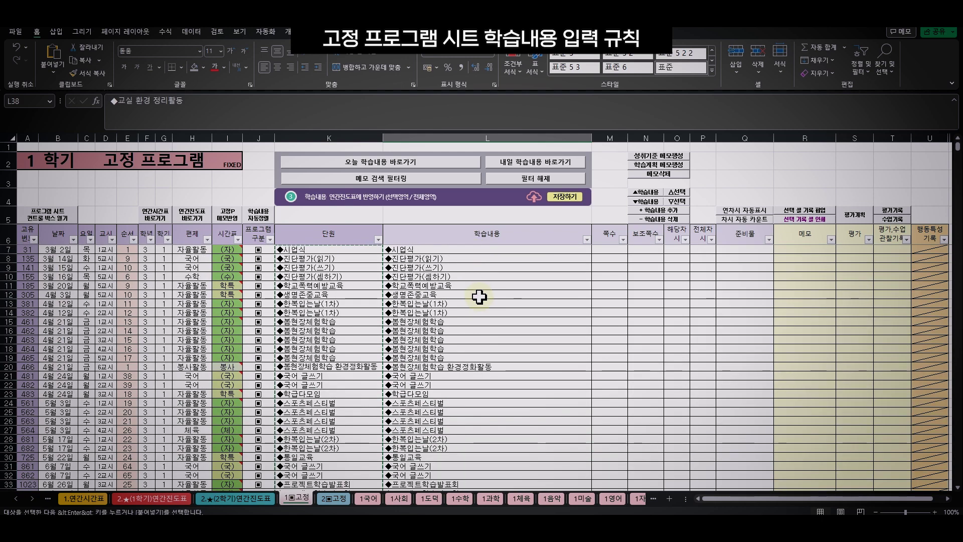
# - Extend the 학습내용 entry in L7 to read ◆시업식-학습내용
pyautogui.doubleClick(459, 250)
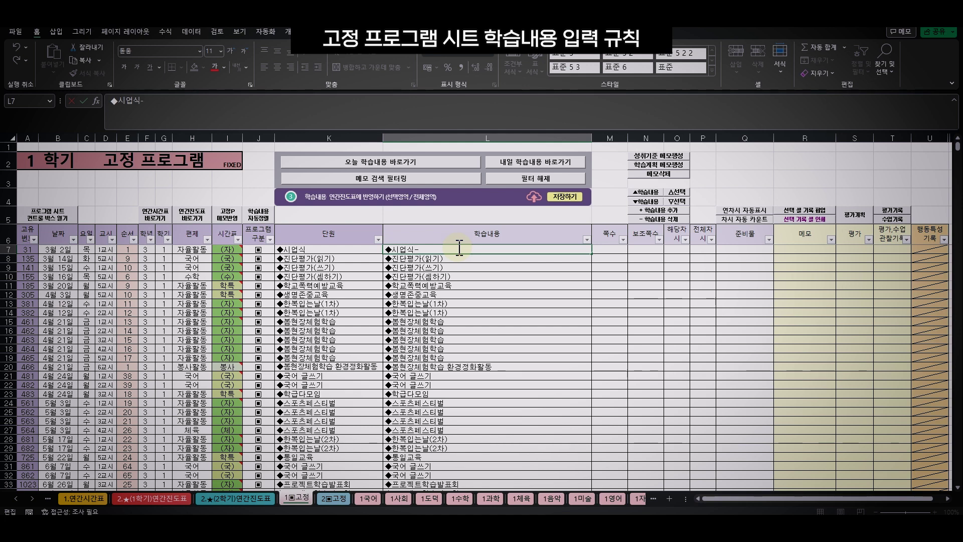
pyautogui.write('-학습내용')
pyautogui.click(465, 279)
pyautogui.click(471, 250)
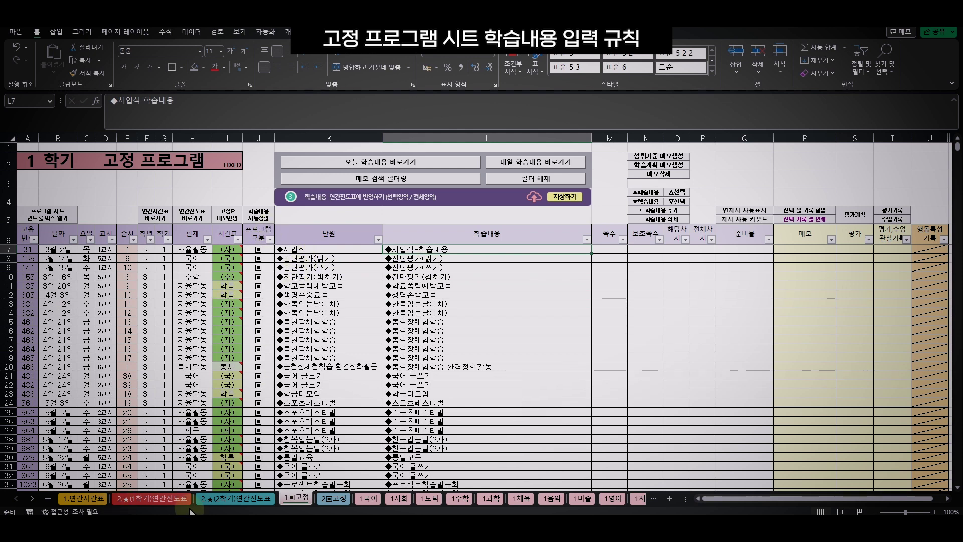
# - Compare the 단원 entry in K7 with the 학습내용 entry in L7, inspecting L7's text after the ◆ mark
pyautogui.click(291, 249)
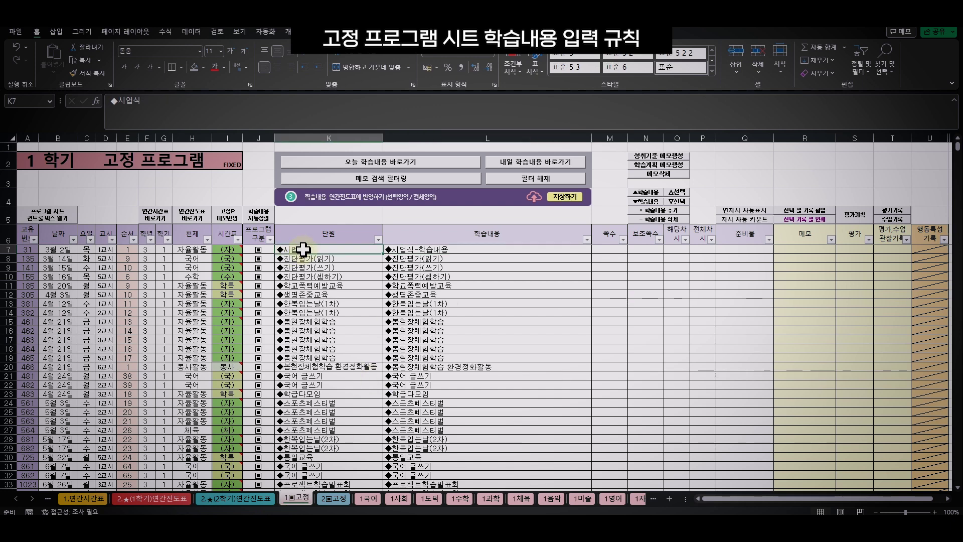
pyautogui.click(427, 251)
pyautogui.click(307, 251)
pyautogui.click(387, 251)
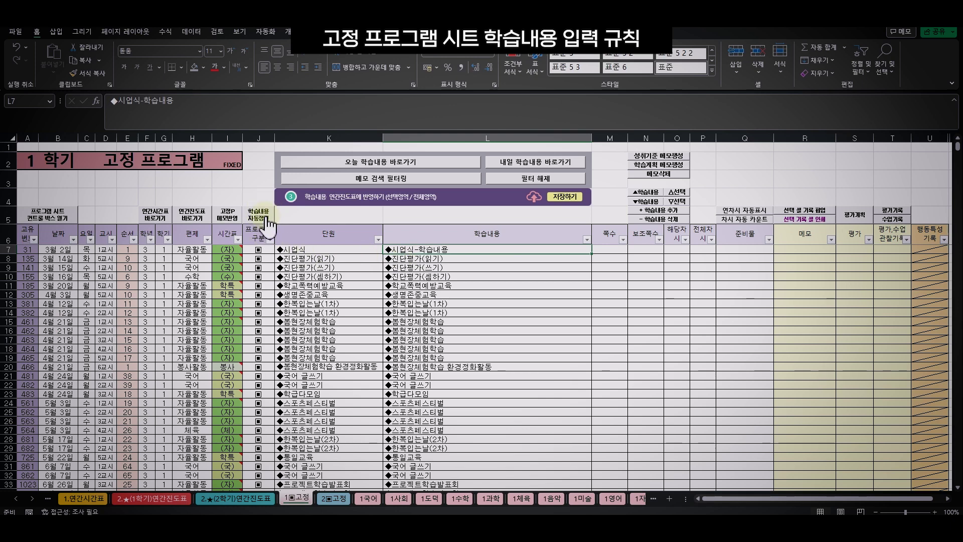
pyautogui.click(358, 279)
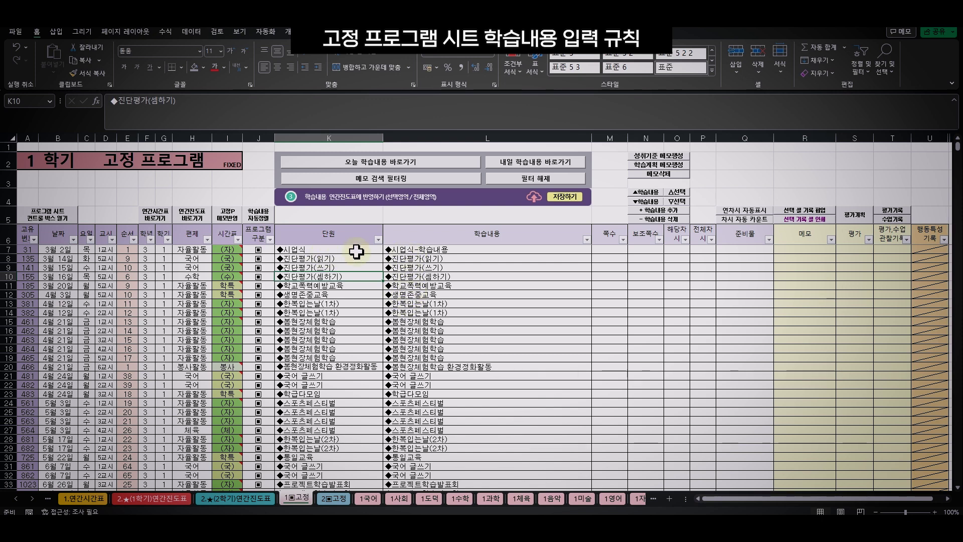
pyautogui.doubleClick(412, 250)
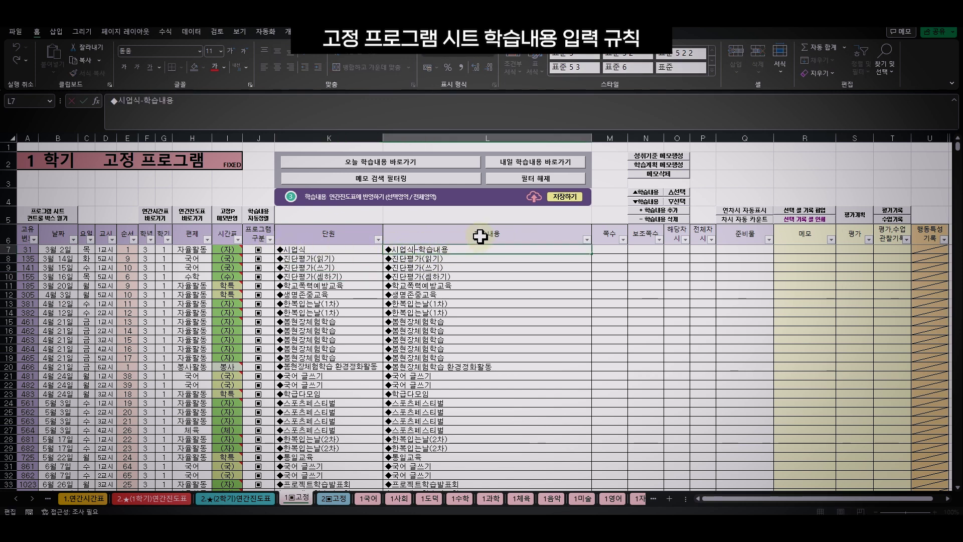
pyautogui.moveTo(391, 250); pyautogui.dragTo(453, 255)
pyautogui.click(458, 251)
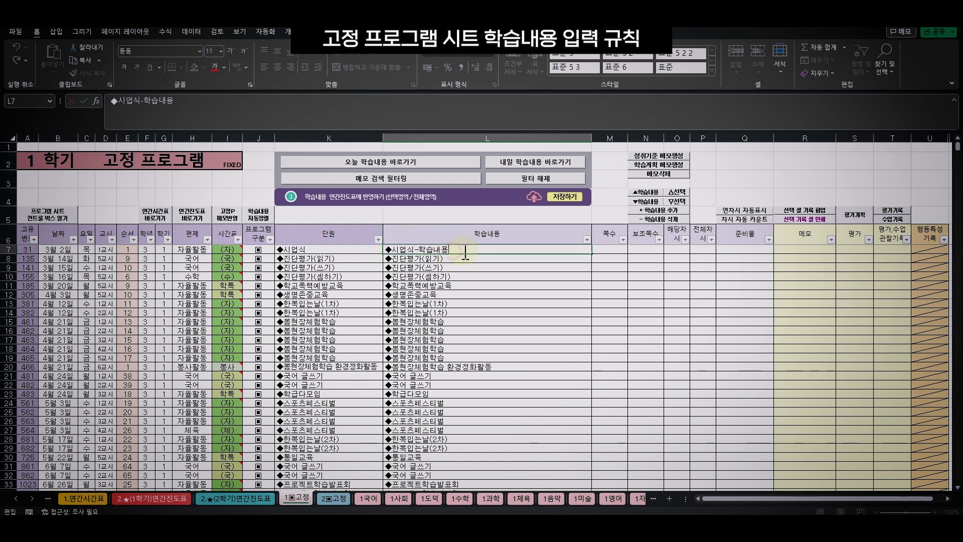
# - Extend the 학습내용 entry in L8 to read ◆진단평가(읽기)-학습내용
pyautogui.click(464, 259)
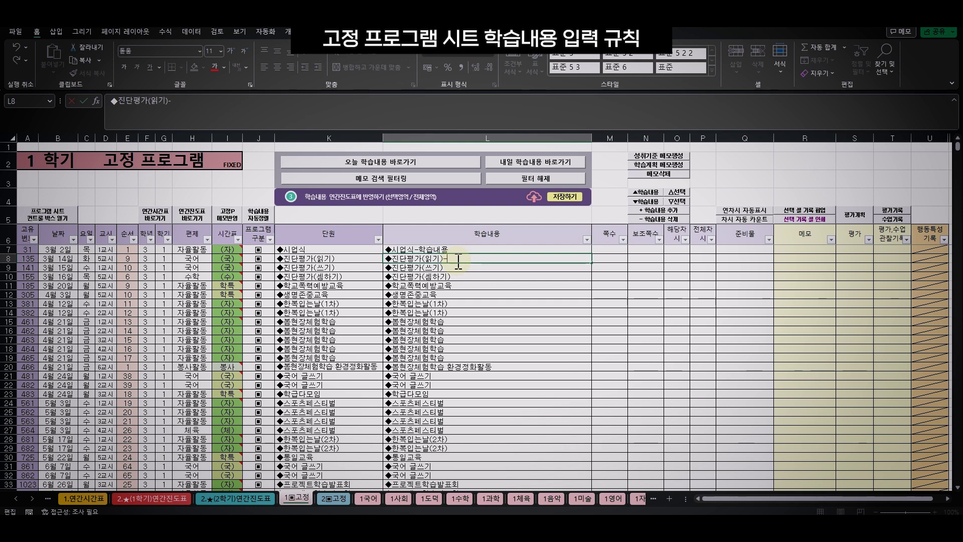
pyautogui.write('-학습내용')
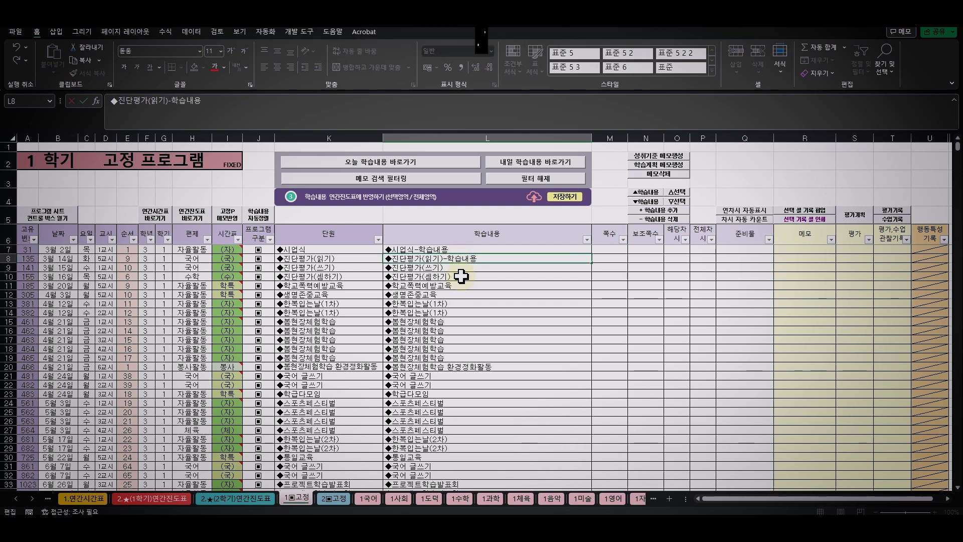
pyautogui.click(466, 277)
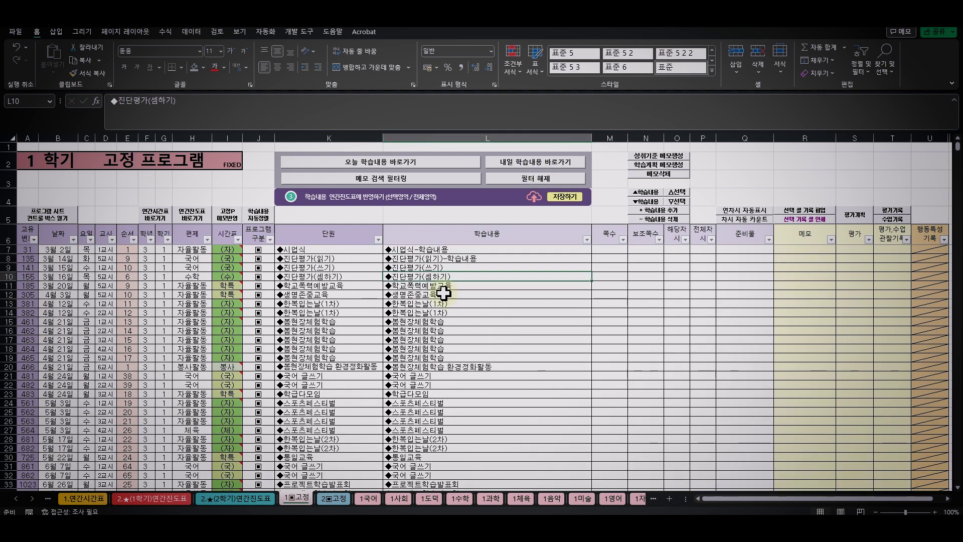
# - Open the 1국어 sheet and examine its lesson rows down to row 108, including the empty 단원 and 학습내용 cells from row 101
pyautogui.click(369, 499)
pyautogui.scroll(20, 474, 337)
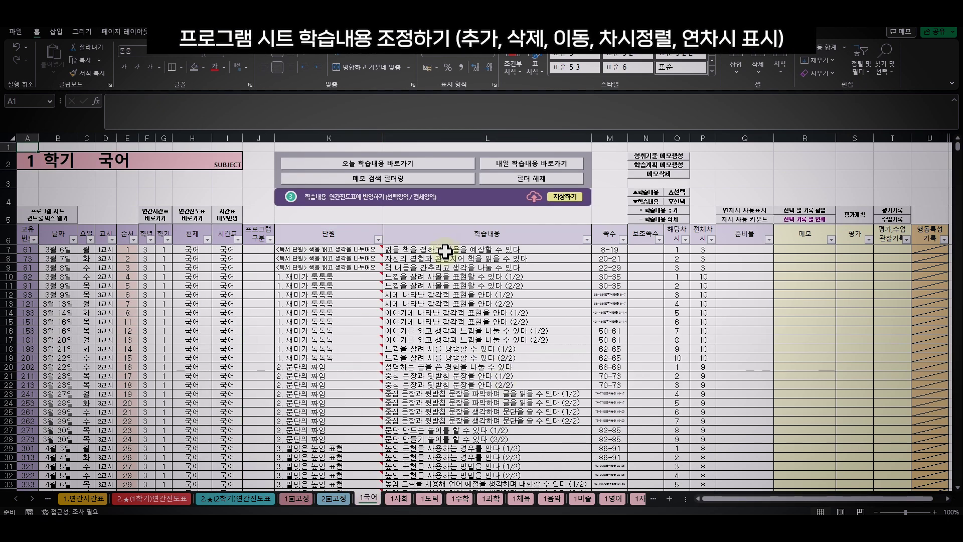
pyautogui.click(445, 249)
pyautogui.scroll(-20, 441, 271)
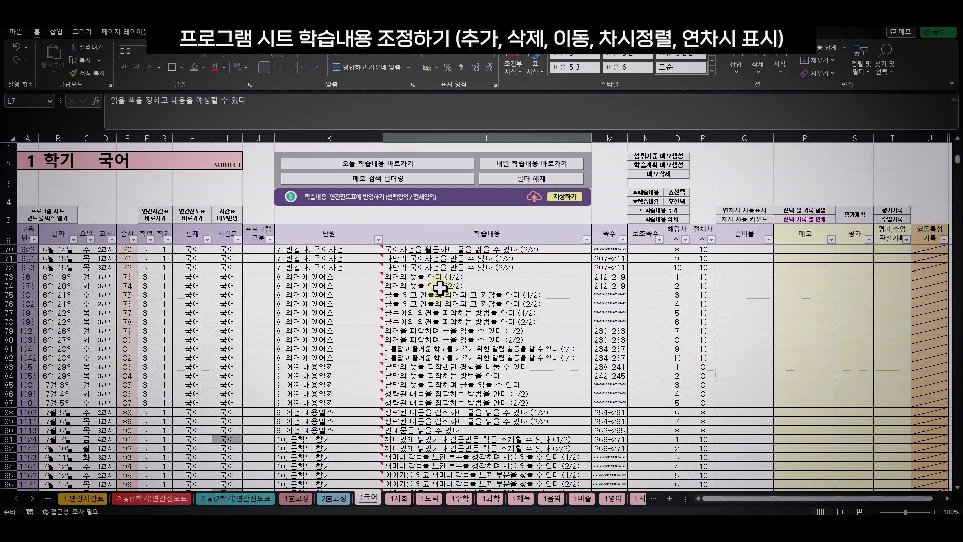
pyautogui.scroll(-7, 441, 285)
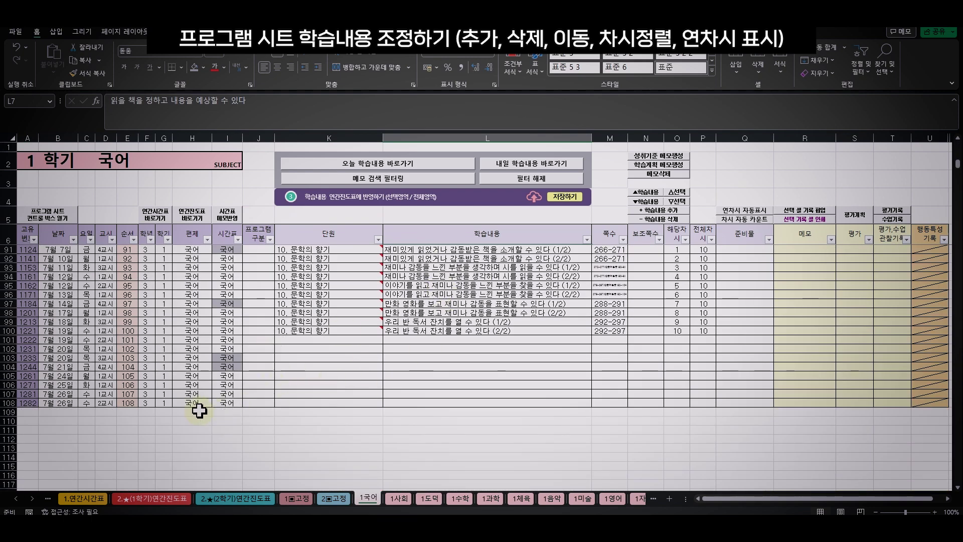
pyautogui.click(227, 404)
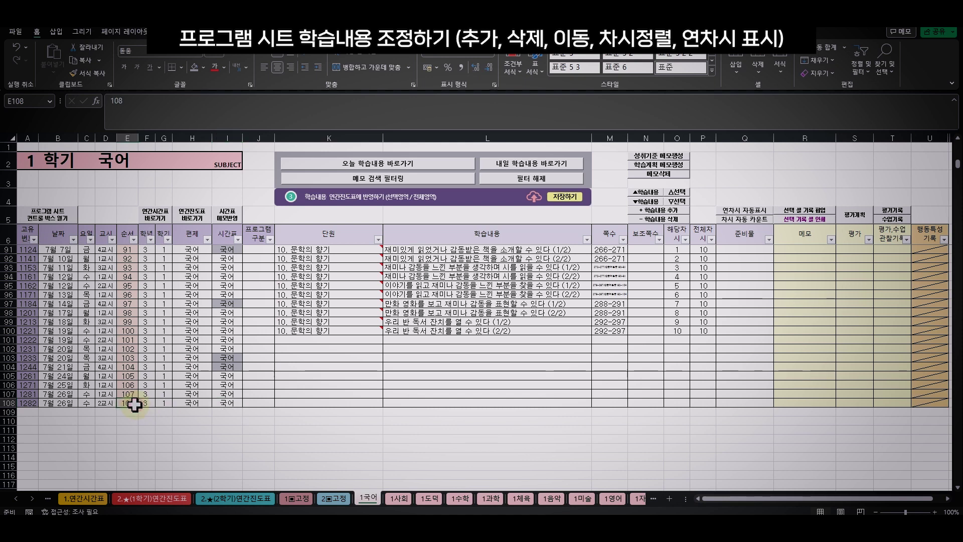
pyautogui.moveTo(351, 341); pyautogui.dragTo(625, 389)
pyautogui.click(453, 353)
# - Enter 담임재량 수업 in K101 and copy it to the remaining 단원 and 학습내용 cells through row 108
pyautogui.doubleClick(367, 340)
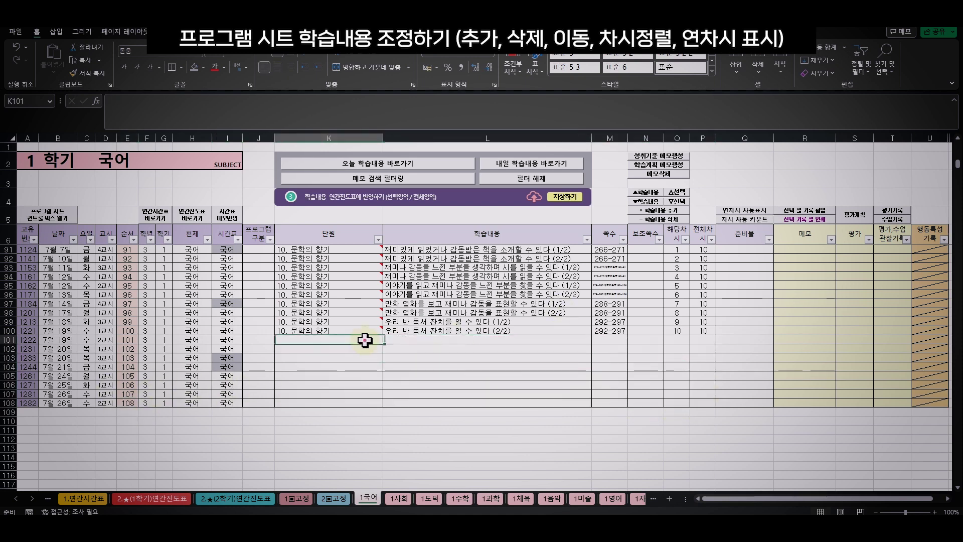
pyautogui.write('다ㅁㅇ')
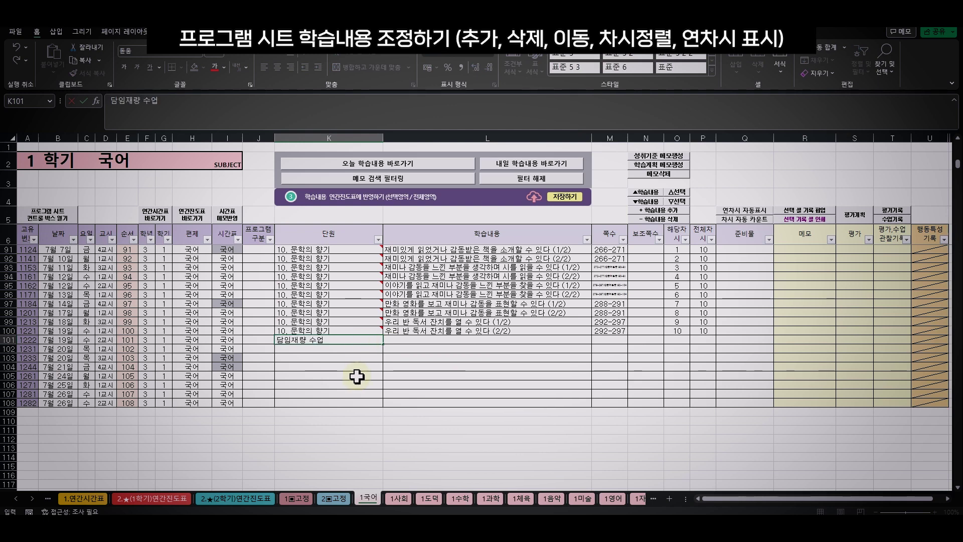
pyautogui.press('Return')
pyautogui.click(362, 340)
pyautogui.hotkey('ctrl', 'c')
pyautogui.moveTo(361, 348); pyautogui.dragTo(361, 404)
pyautogui.hotkey('ctrl', 'v')
pyautogui.moveTo(412, 340); pyautogui.dragTo(422, 404)
pyautogui.hotkey('ctrl', 'v')
# - Set the 해당차시 and 전체차시 values in O101:P108 to 1
pyautogui.click(678, 341)
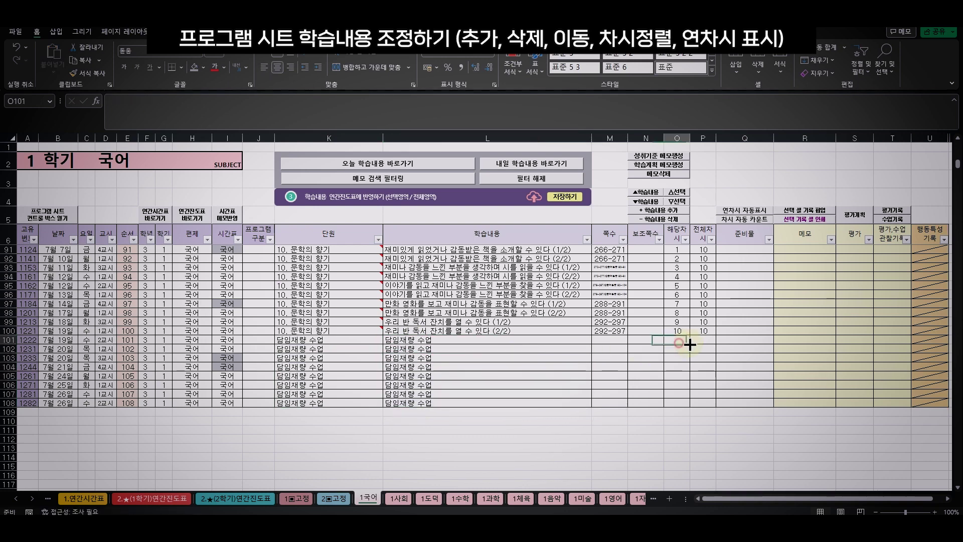
pyautogui.scroll(2, 682, 371)
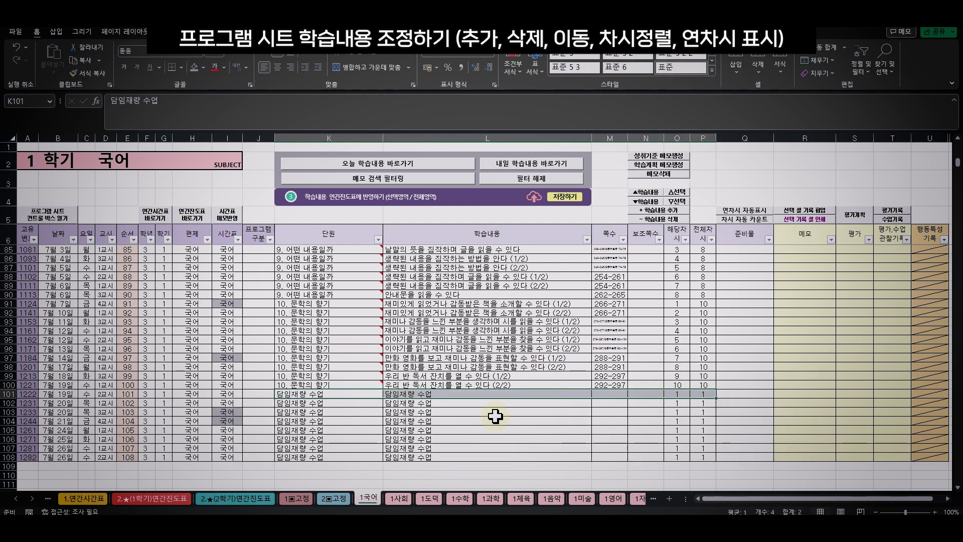
# - Add a lesson entry below row 19 and copy K19:P19 into the new row 20
pyautogui.scroll(19, 495, 416)
pyautogui.scroll(5, 467, 427)
pyautogui.click(428, 304)
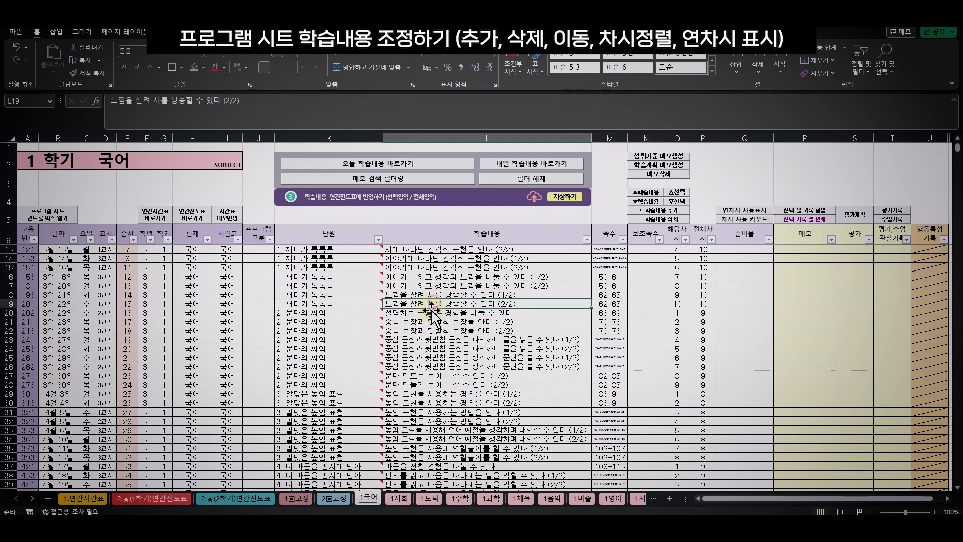
pyautogui.click(648, 213)
pyautogui.click(354, 330)
pyautogui.moveTo(347, 311); pyautogui.dragTo(729, 308)
pyautogui.click(335, 307)
pyautogui.moveTo(335, 307); pyautogui.dragTo(702, 304)
pyautogui.hotkey('ctrl', 'c')
pyautogui.click(344, 312)
pyautogui.hotkey('ctrl', 'v')
# - Change the 학습내용 in L20 to 단원평가 and clear that row's 쪽수, 해당차시 and 전체차시 cells
pyautogui.click(407, 313)
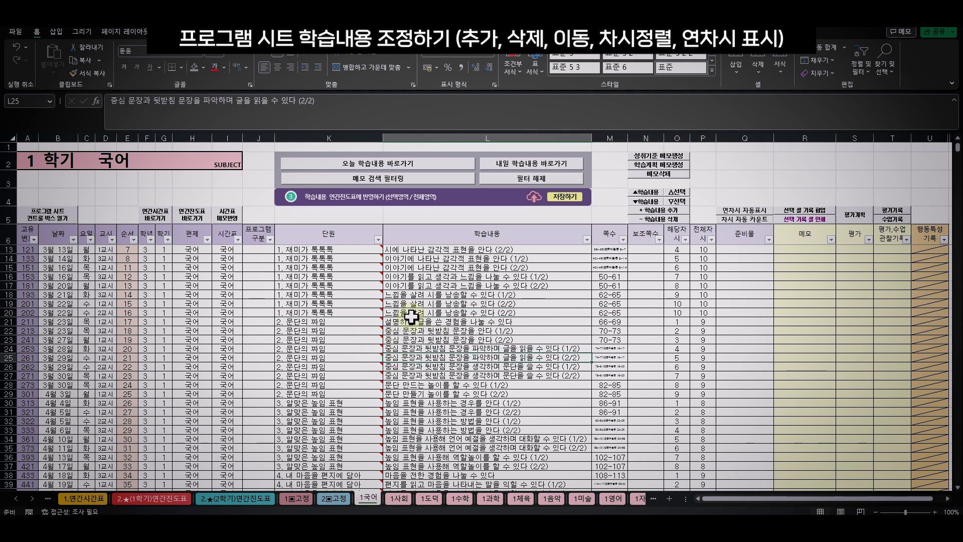
pyautogui.write('다')
pyautogui.scroll(1, 439, 346)
pyautogui.write('ㄴ원')
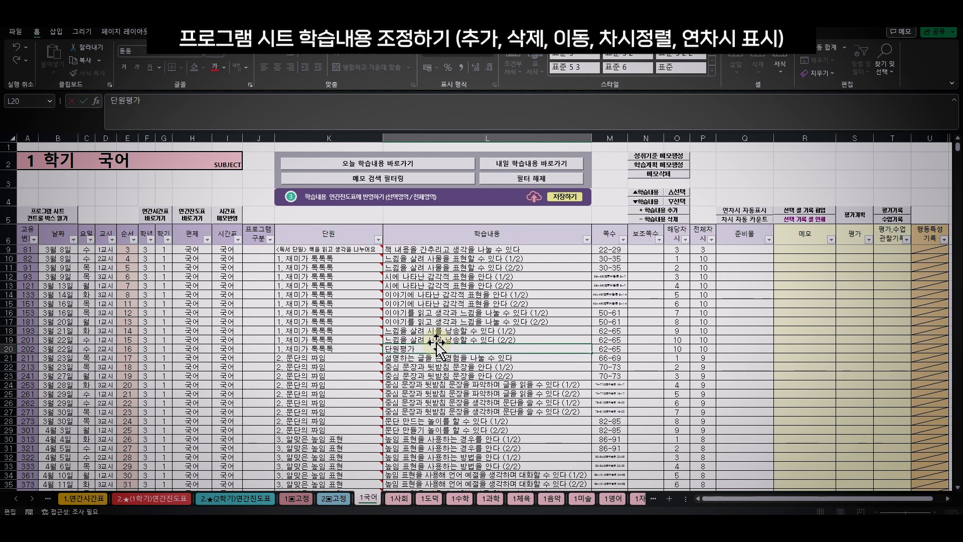
pyautogui.press('Tab')
pyautogui.press('Right')
pyautogui.press('Right')
pyautogui.press('Delete')
pyautogui.press('Right')
pyautogui.press('Delete')
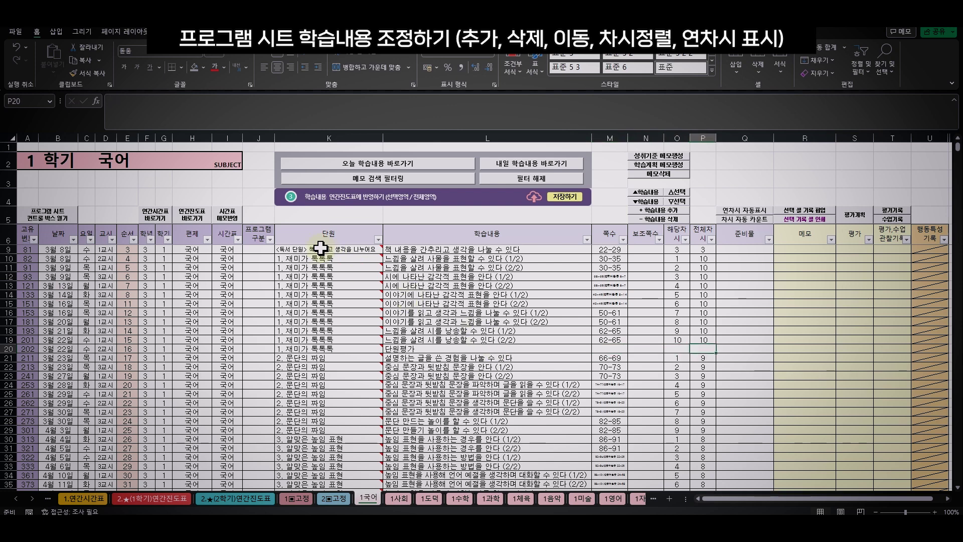
# - Run 차시 자동 카운트 on the unit 1. 재미가 톡톡톡 lessons in rows 10 to 20
pyautogui.moveTo(328, 258); pyautogui.dragTo(335, 349)
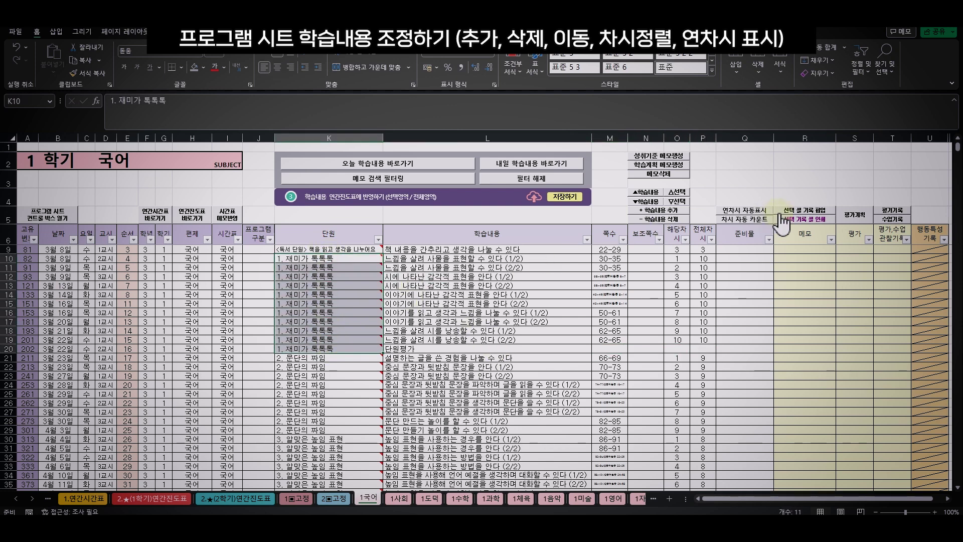
pyautogui.click(759, 220)
pyautogui.moveTo(677, 258); pyautogui.dragTo(703, 349)
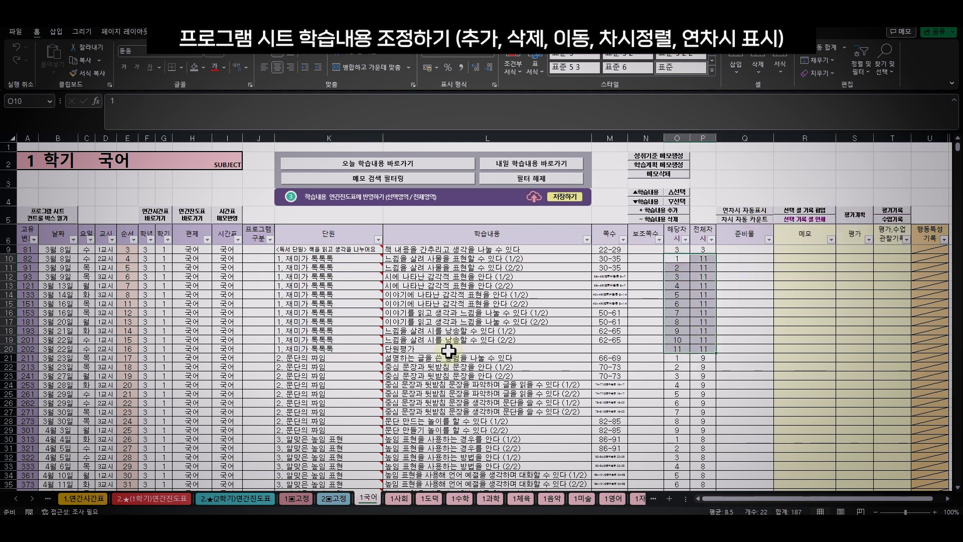
pyautogui.click(444, 348)
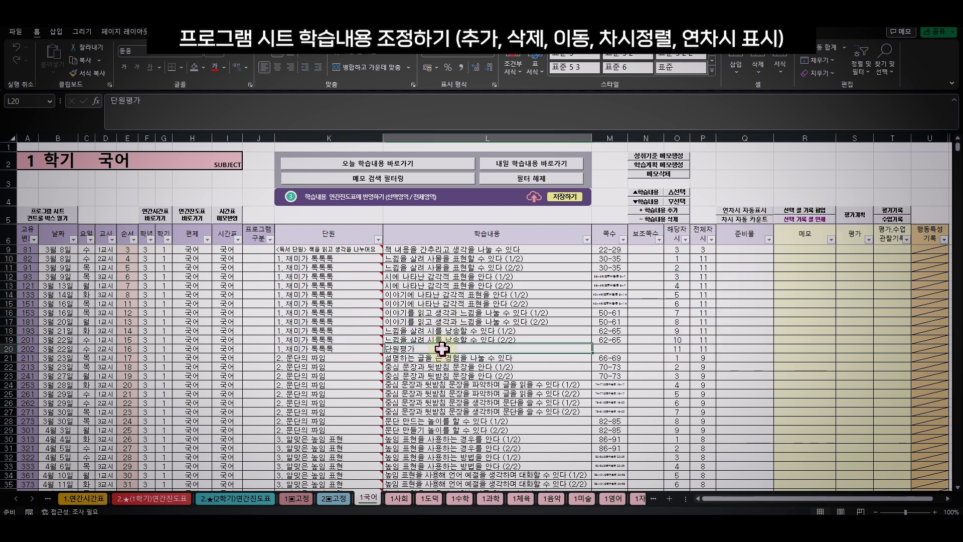
# - Delete the surplus 담임재량 수업 entry in row 109, accepting the removal of its data
pyautogui.scroll(-20, 440, 359)
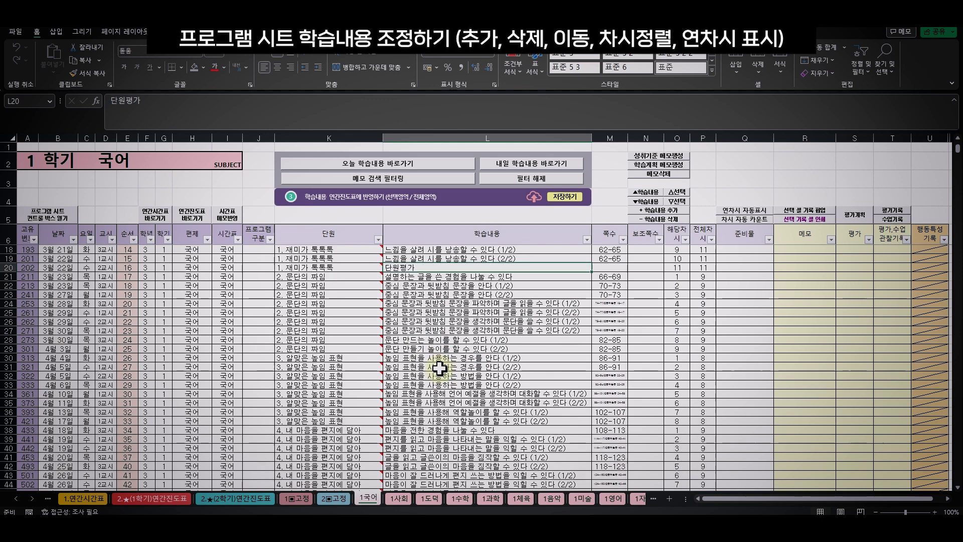
pyautogui.click(444, 367)
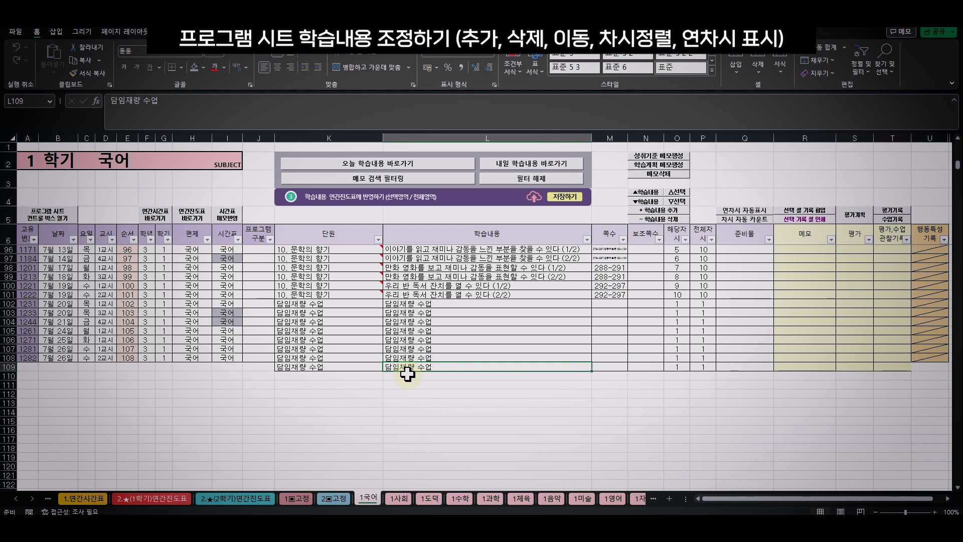
pyautogui.click(659, 220)
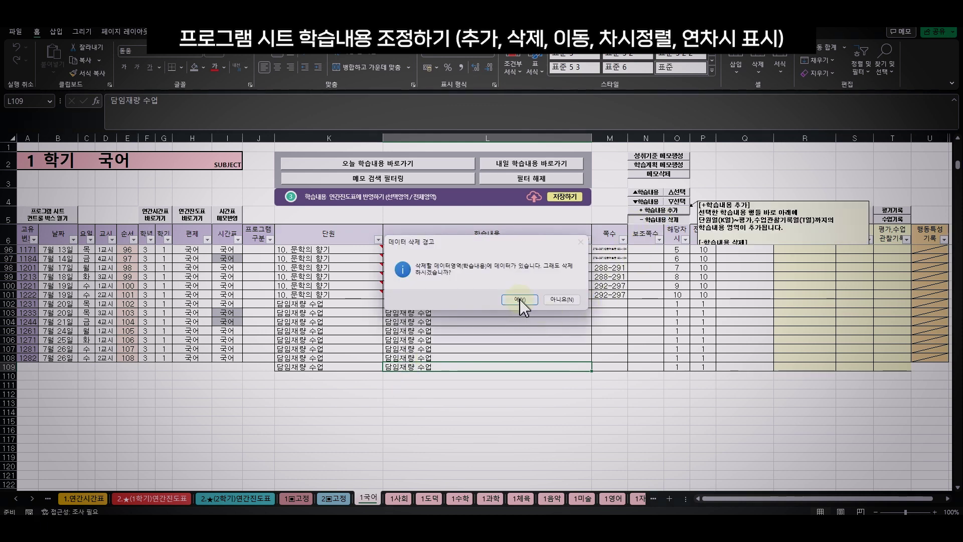
pyautogui.click(521, 300)
pyautogui.moveTo(311, 366); pyautogui.dragTo(344, 370)
pyautogui.click(414, 312)
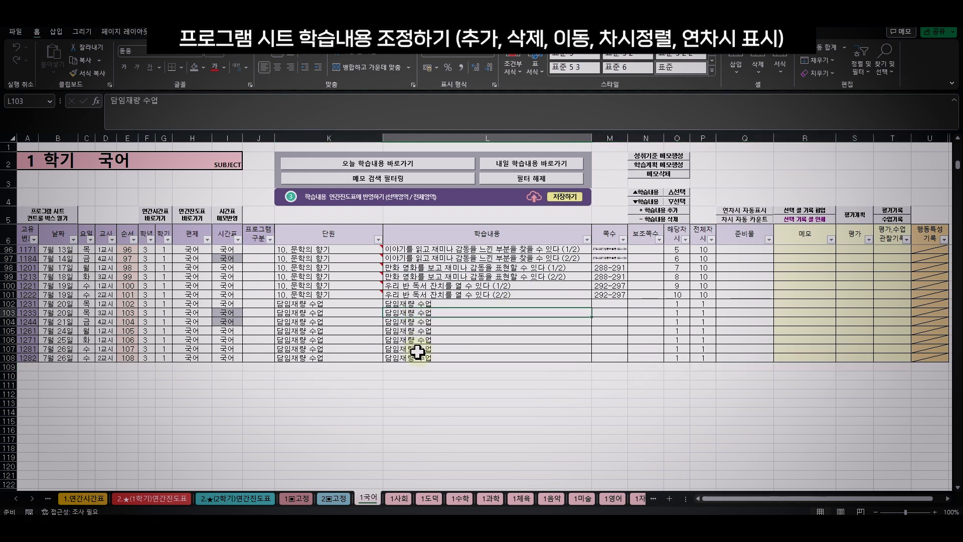
# - Add an empty lesson entry in row 47, below the last 4. 내 마음을 편지에 담아 lesson
pyautogui.scroll(6, 416, 349)
pyautogui.scroll(15, 416, 351)
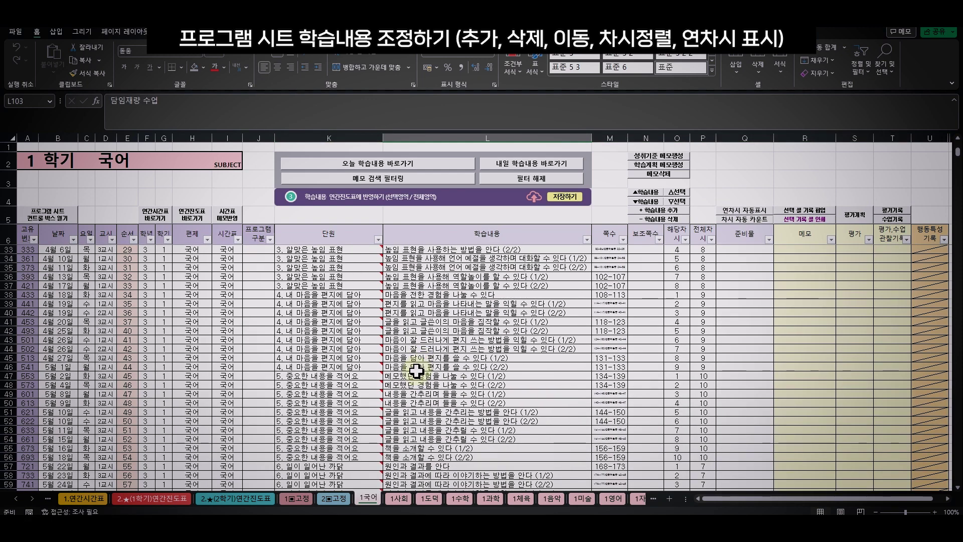
pyautogui.click(416, 374)
pyautogui.click(652, 210)
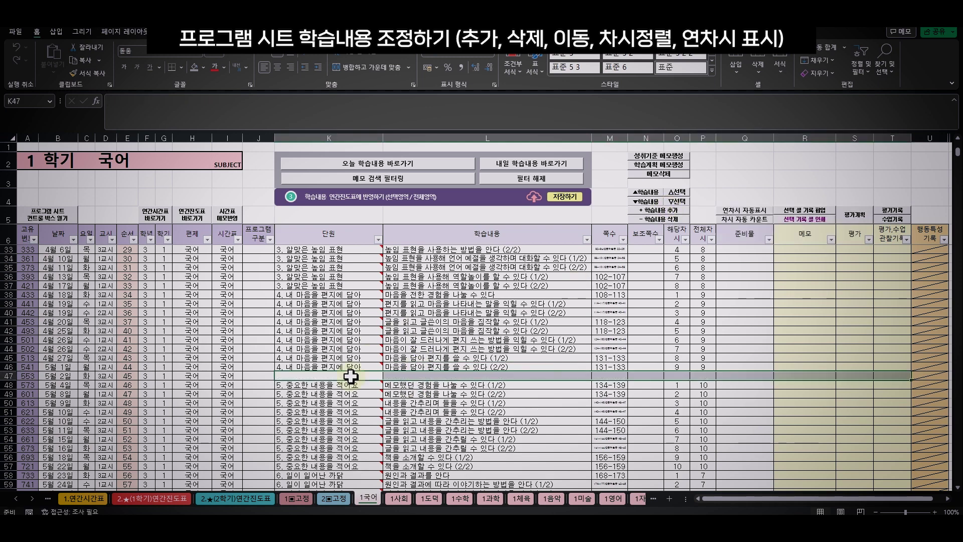
pyautogui.click(430, 394)
# - Delete the empty lesson entry in row 47 and check the lesson rows down to row 108
pyautogui.scroll(-2, 430, 362)
pyautogui.click(442, 324)
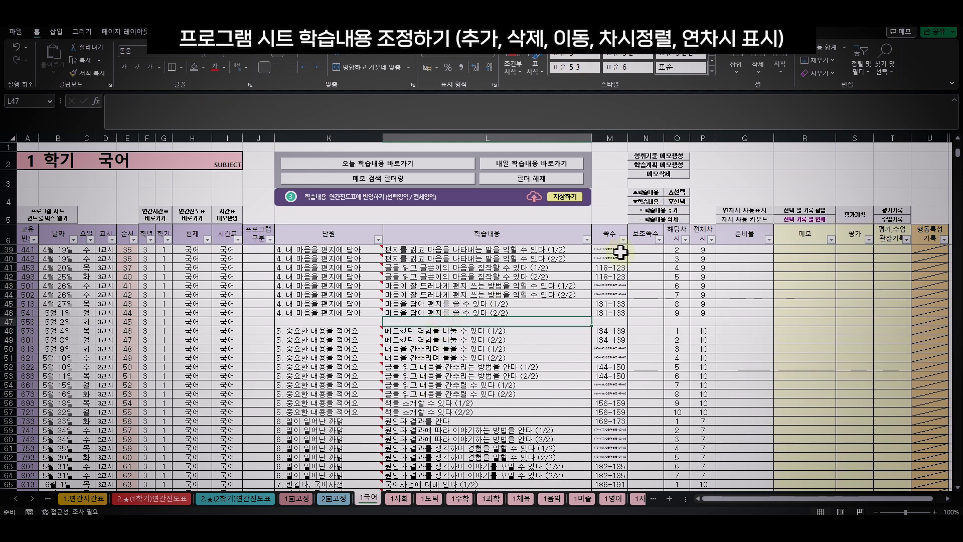
pyautogui.click(654, 219)
pyautogui.scroll(-18, 492, 371)
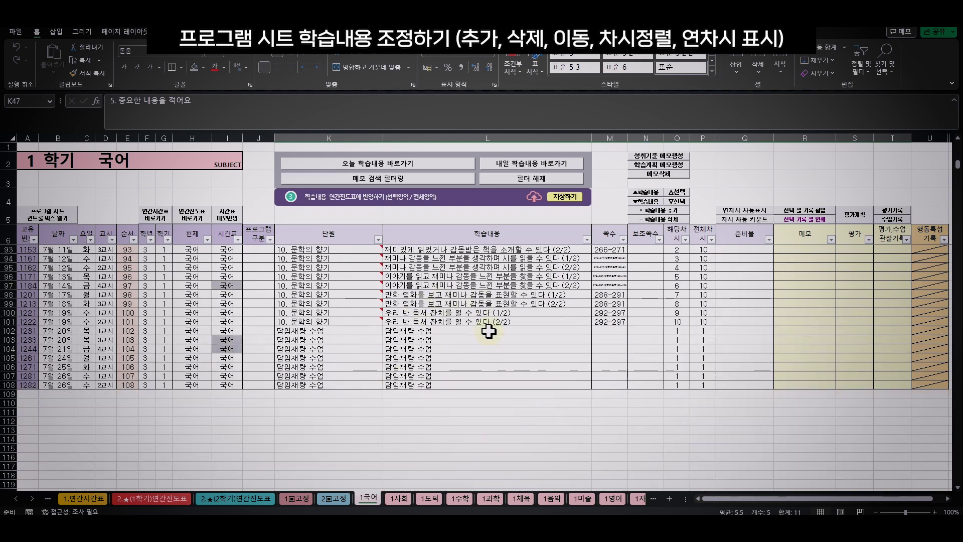
pyautogui.click(464, 320)
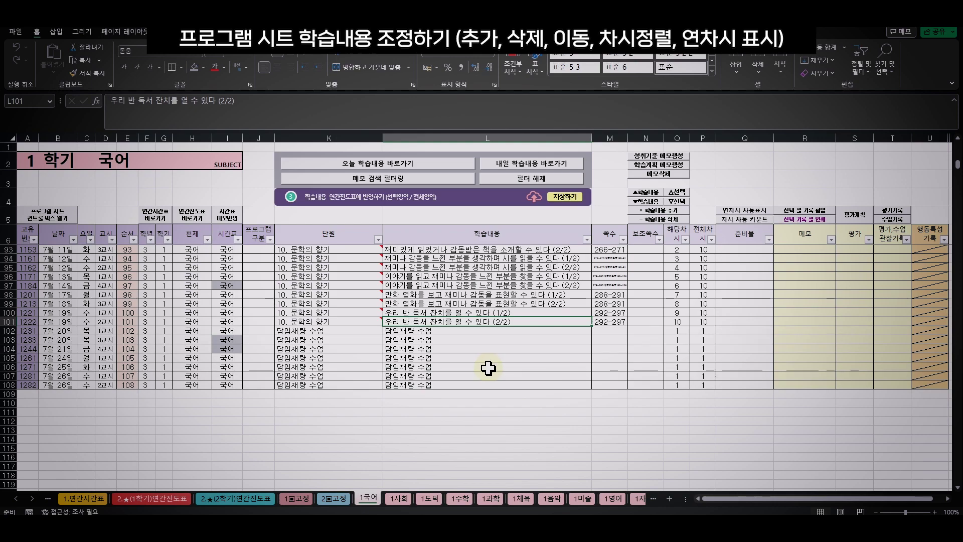
pyautogui.scroll(16, 488, 368)
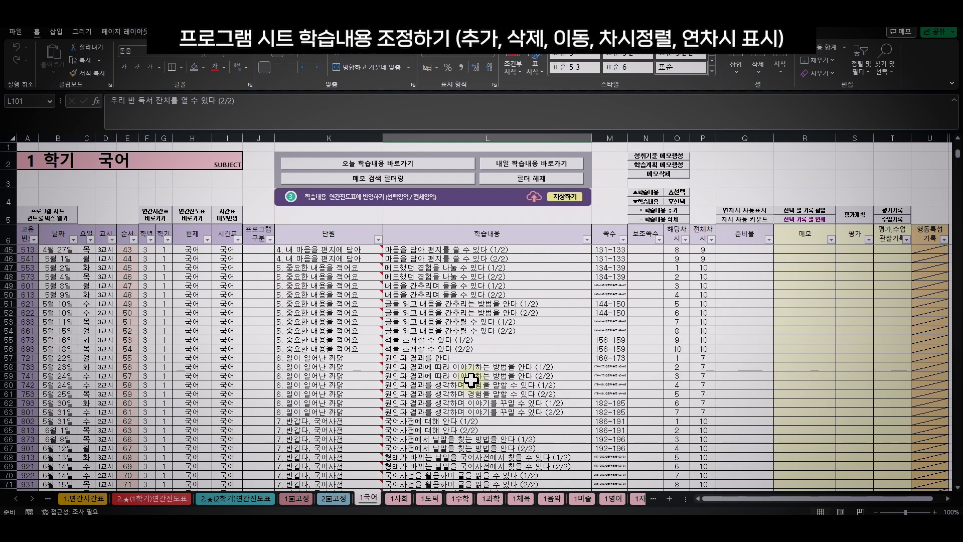
pyautogui.scroll(-14, 471, 380)
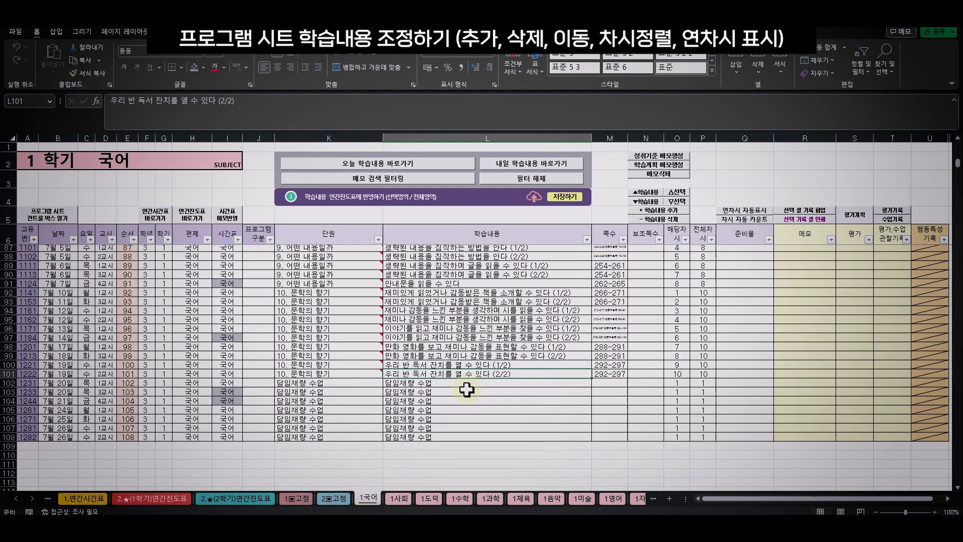
pyautogui.click(467, 391)
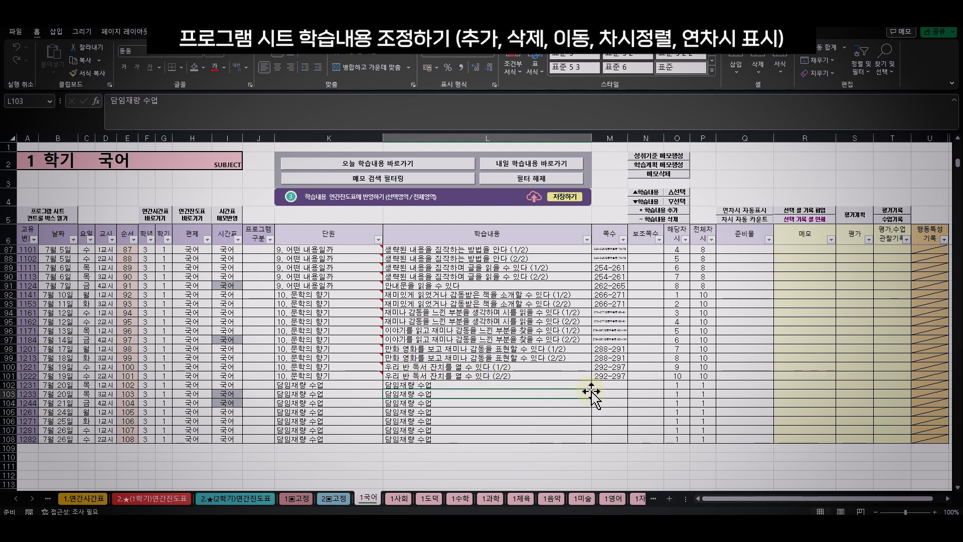
# - Delete the lesson entry 생략된 내용을 짐작하며 글을 읽을 수 있다 (2/2) in row 90, accepting the data removal
pyautogui.scroll(2, 593, 417)
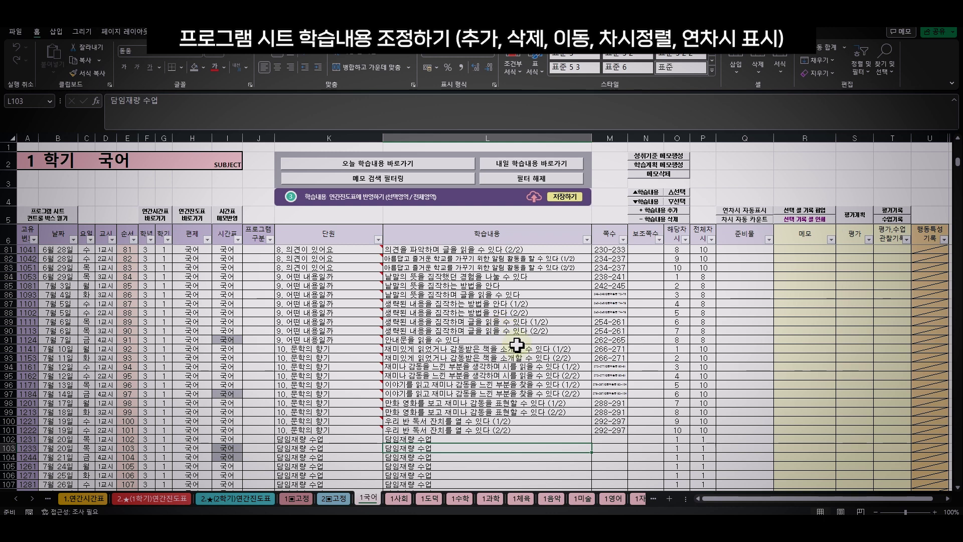
pyautogui.moveTo(536, 318); pyautogui.dragTo(536, 330)
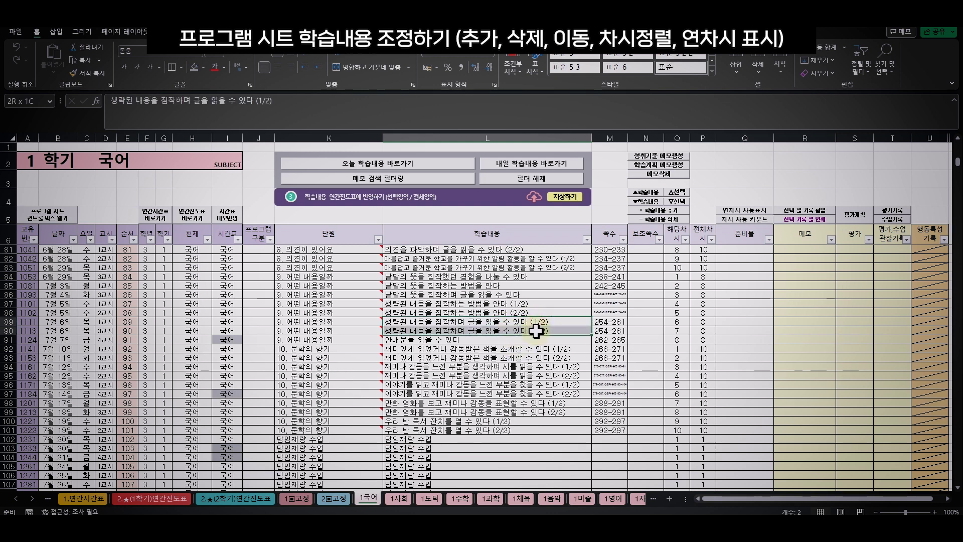
pyautogui.click(610, 349)
pyautogui.click(502, 330)
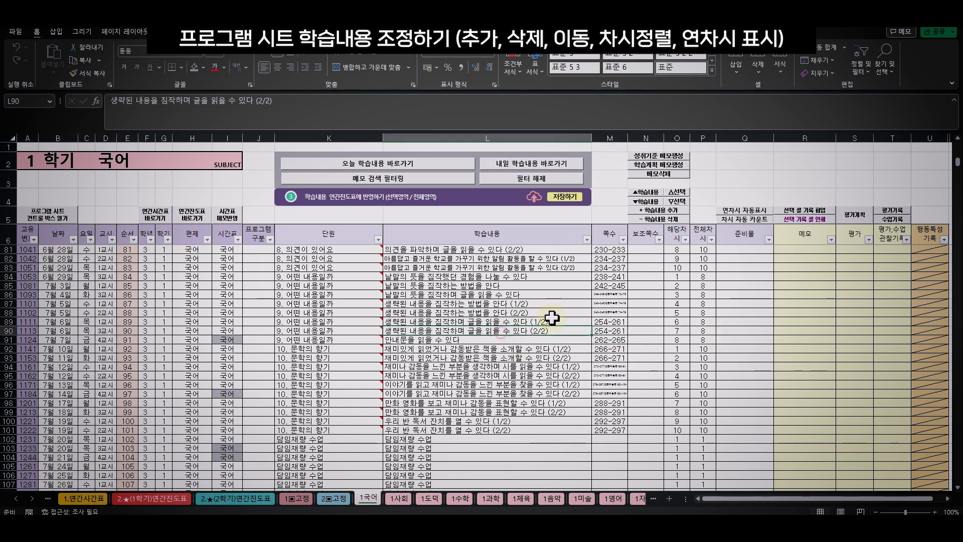
pyautogui.click(656, 220)
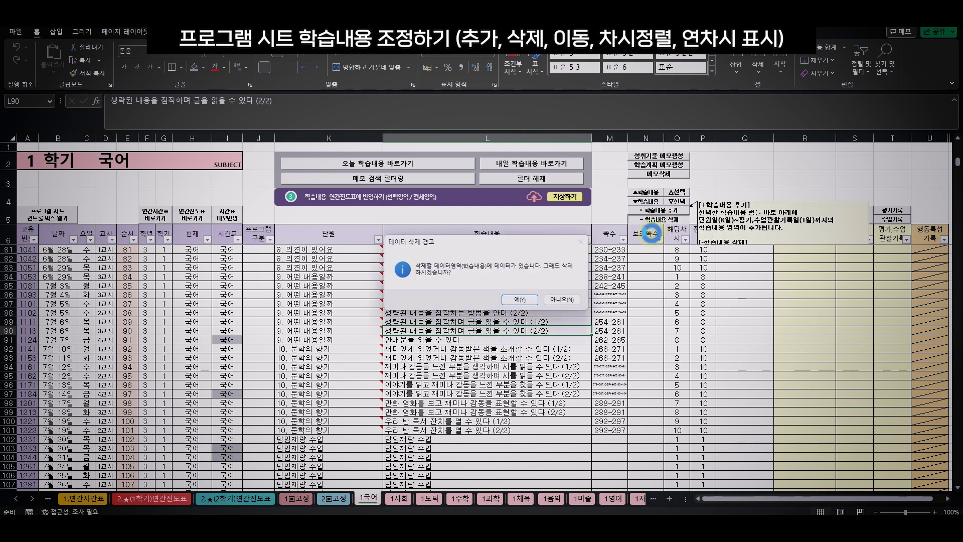
pyautogui.press('Return')
# - Remove the (1/2) suffix from L89 so it reads 생략된 내용을 짐작하며 글을 읽을 수 있다
pyautogui.doubleClick(560, 322)
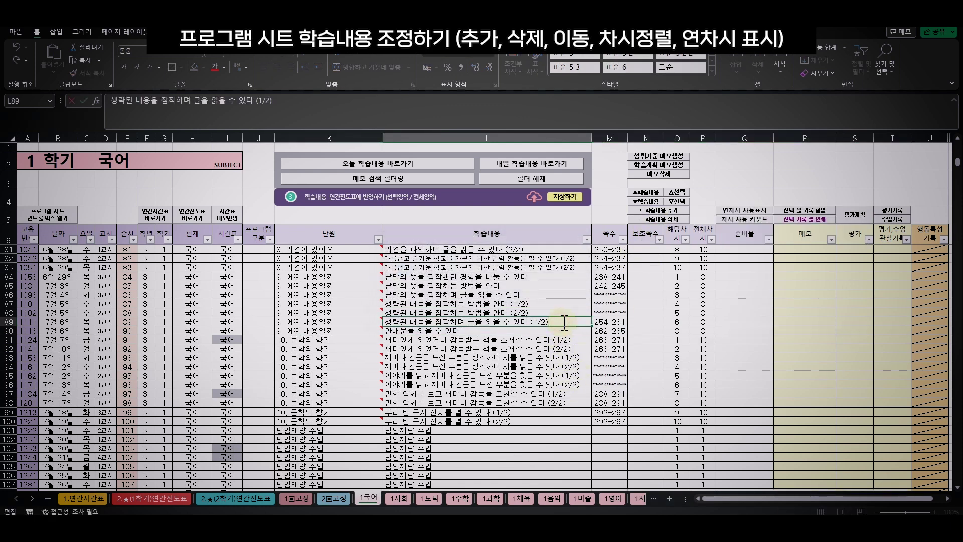
pyautogui.click(522, 346)
pyautogui.hotkey('ctrl', 'z')
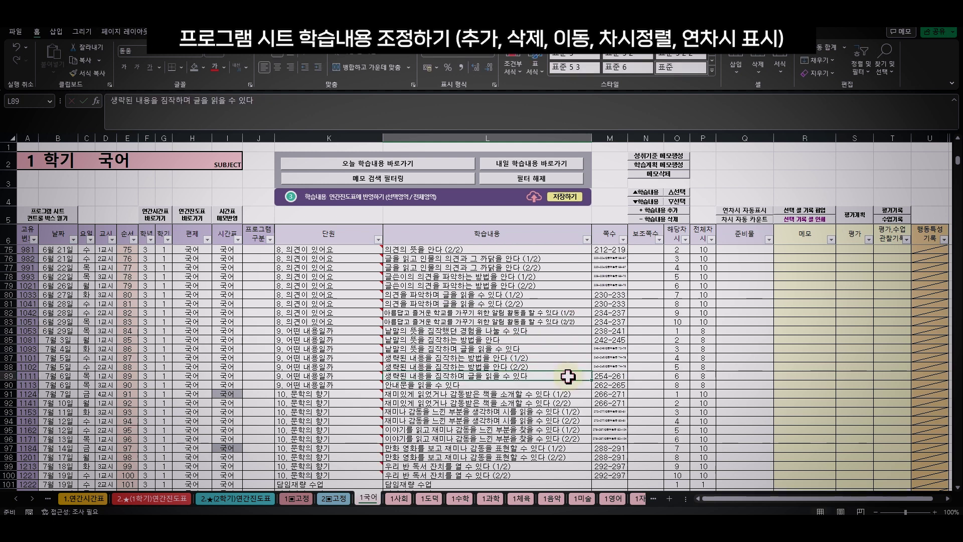
# - Run 차시 자동 카운트 on O84:P90 for the unit 9. 어떤 내용일까 lessons
pyautogui.moveTo(677, 330); pyautogui.dragTo(703, 383)
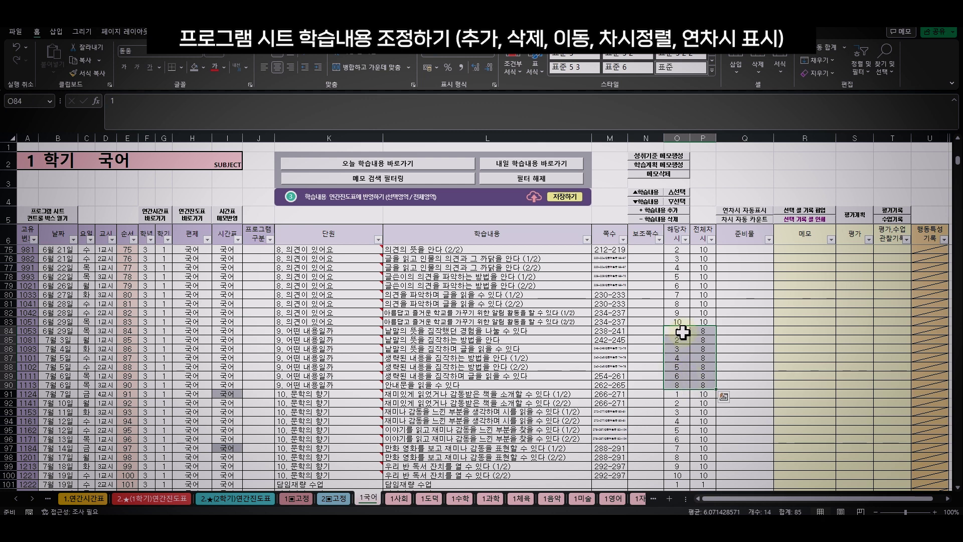
pyautogui.click(710, 331)
pyautogui.moveTo(710, 335); pyautogui.dragTo(713, 386)
pyautogui.moveTo(680, 331); pyautogui.dragTo(705, 385)
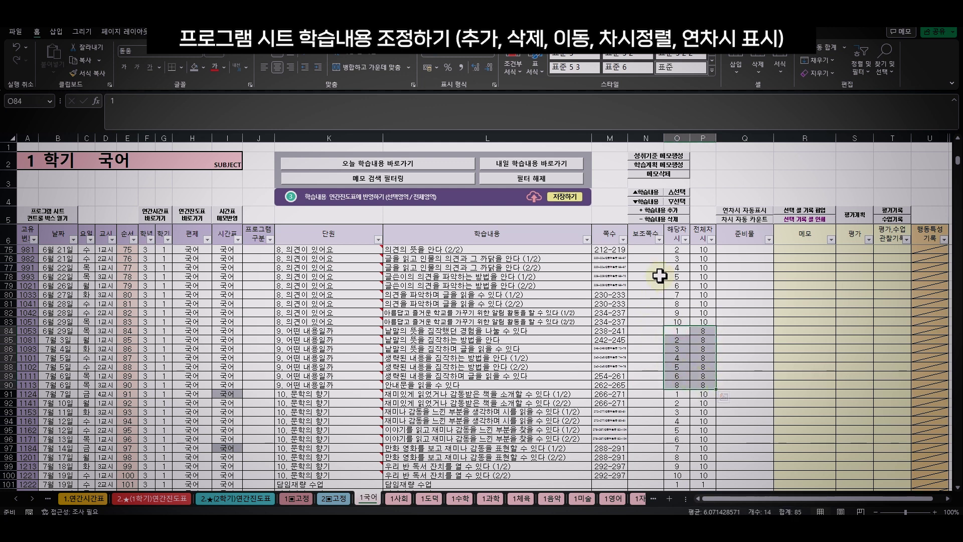
pyautogui.click(734, 223)
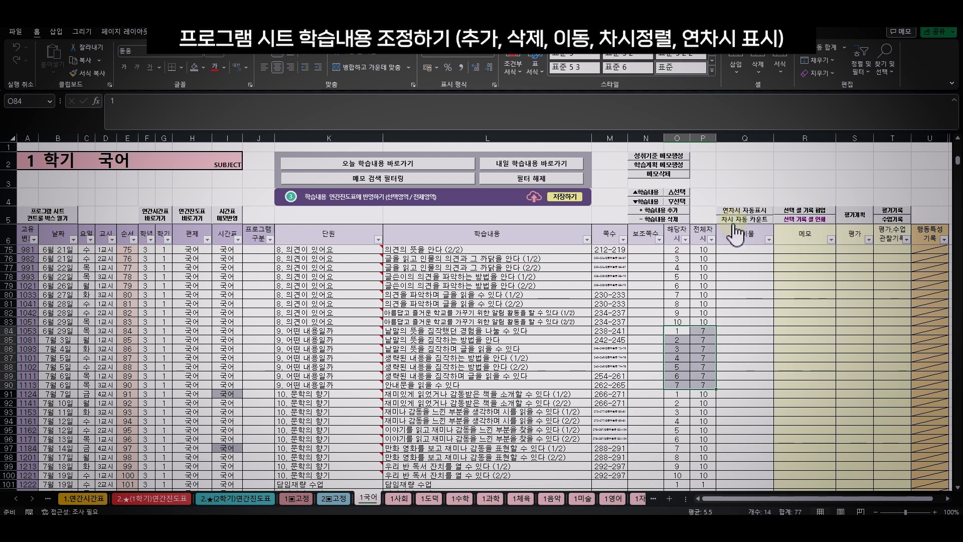
pyautogui.press('Left')
pyautogui.press('Left')
pyautogui.press('Left')
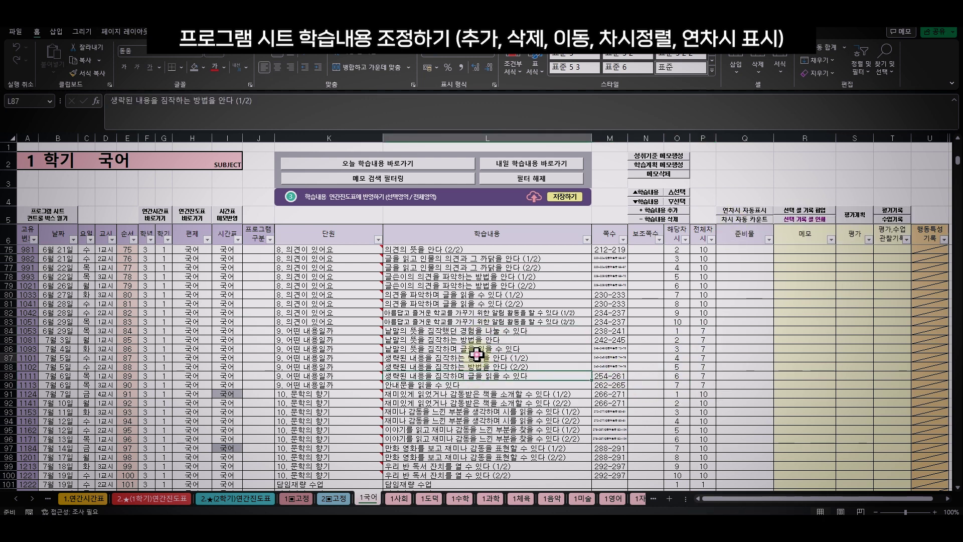
# - Add a lesson entry below row 8 and copy K8:P8 into the new row 9
pyautogui.click(489, 320)
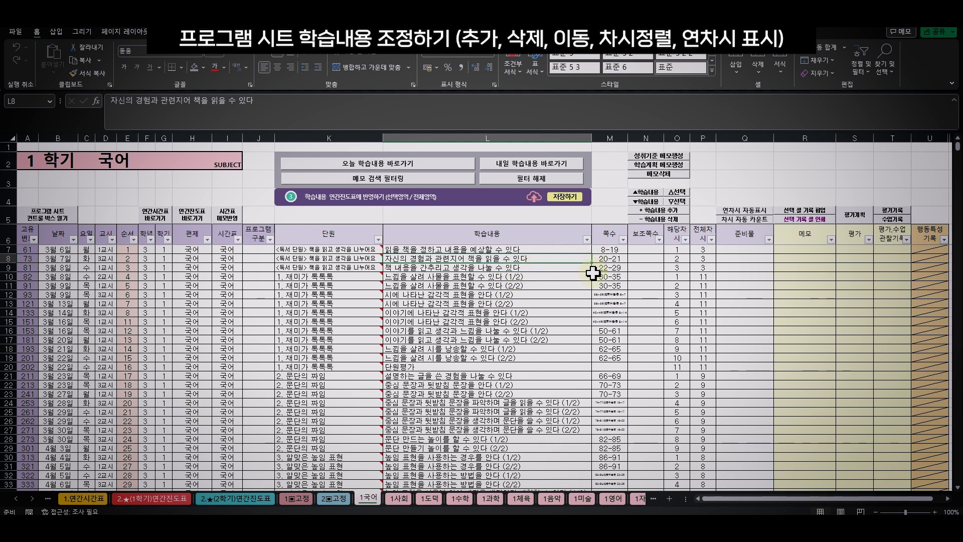
pyautogui.click(669, 215)
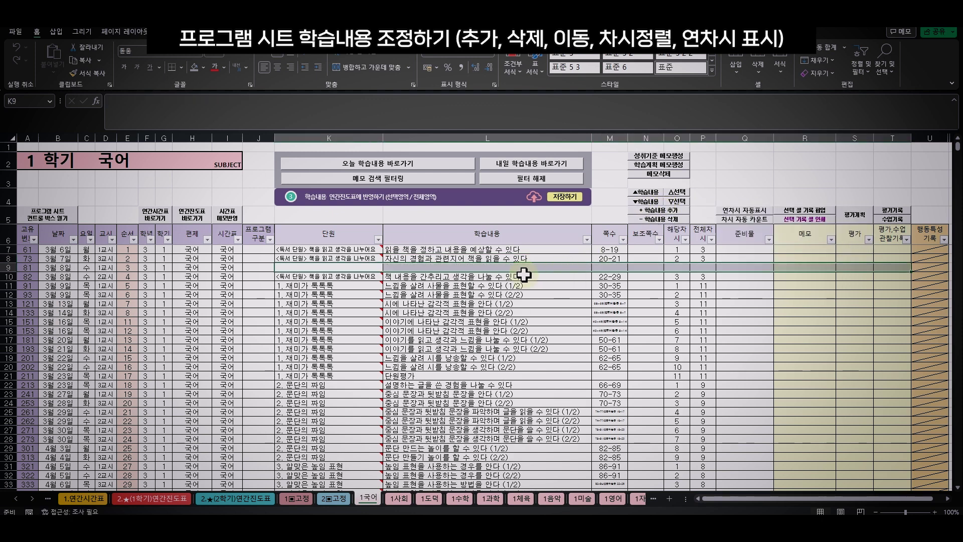
pyautogui.moveTo(346, 258); pyautogui.dragTo(707, 259)
pyautogui.hotkey('ctrl', 'c')
pyautogui.click(324, 268)
pyautogui.hotkey('ctrl', 'v')
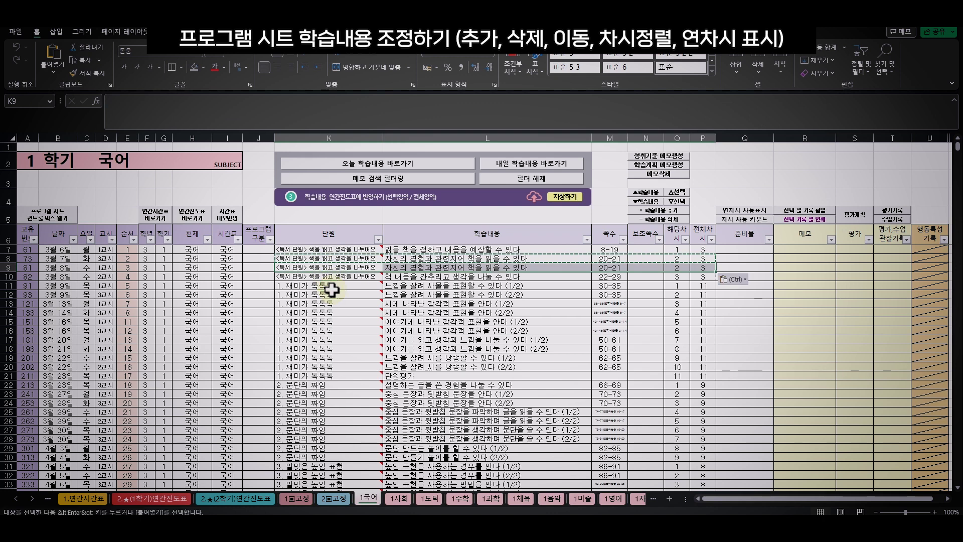
pyautogui.press('Escape')
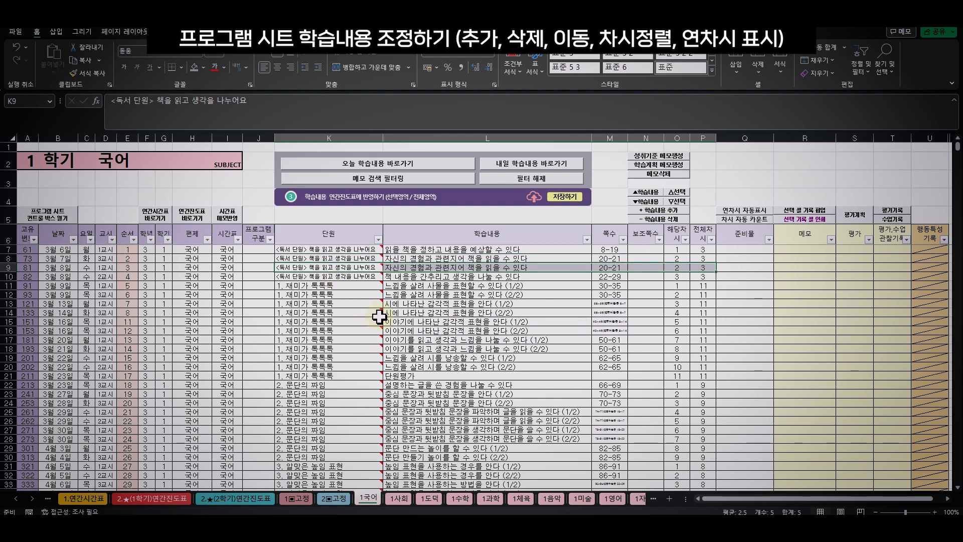
# - Run 차시 자동 카운트 on O7:P10 for the <독서 단원> 책을 읽고 생각을 나누어요 lessons
pyautogui.click(500, 313)
pyautogui.moveTo(483, 249); pyautogui.dragTo(495, 275)
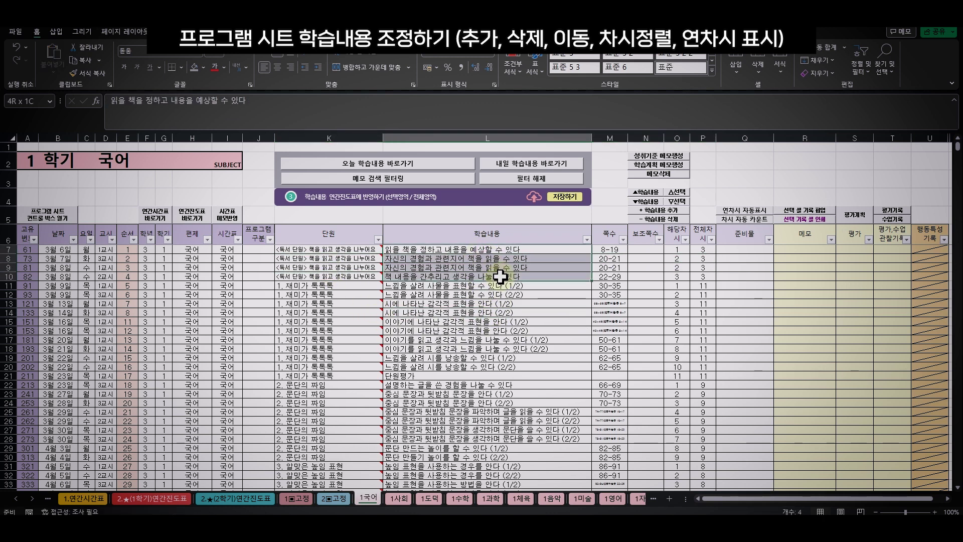
pyautogui.moveTo(679, 247); pyautogui.dragTo(702, 275)
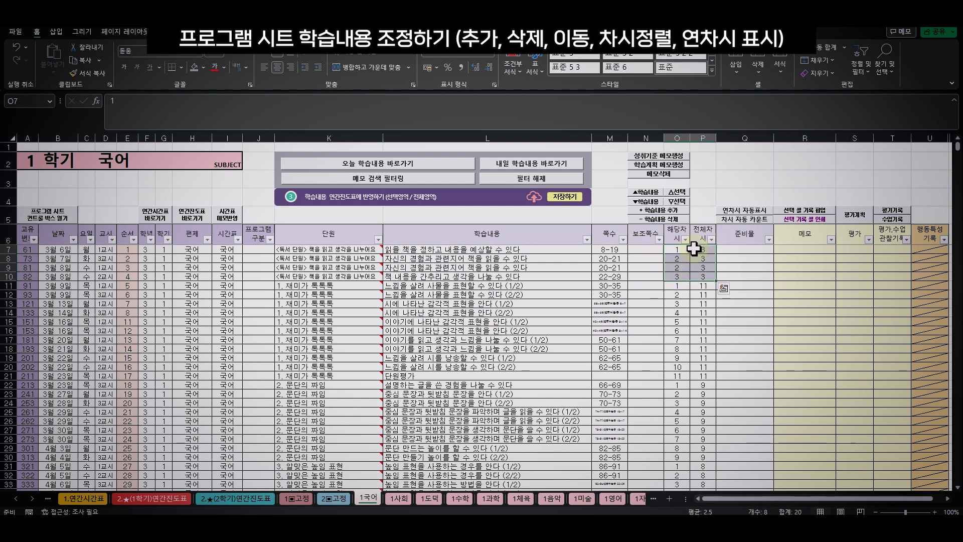
pyautogui.moveTo(749, 229)
pyautogui.click(746, 221)
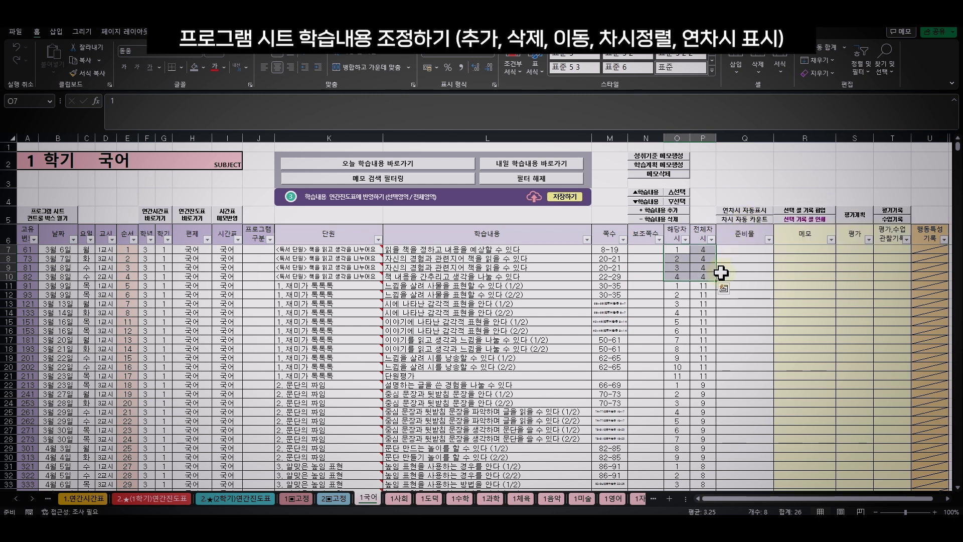
# - Run 연차시 자동표시 on L8:L9 to number the two identical lessons 자신의 경험과 관련지어 책을 읽을 수 있다
pyautogui.click(560, 272)
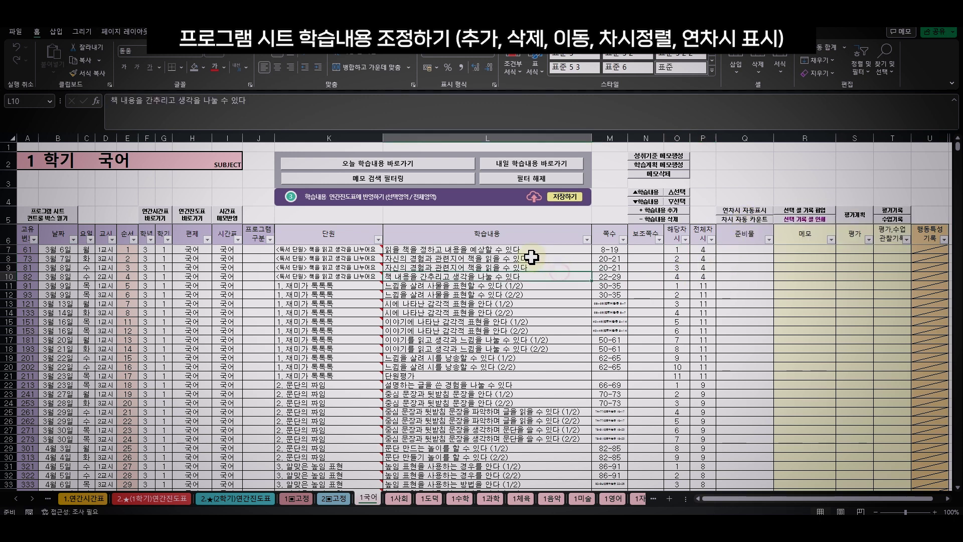
pyautogui.click(531, 259)
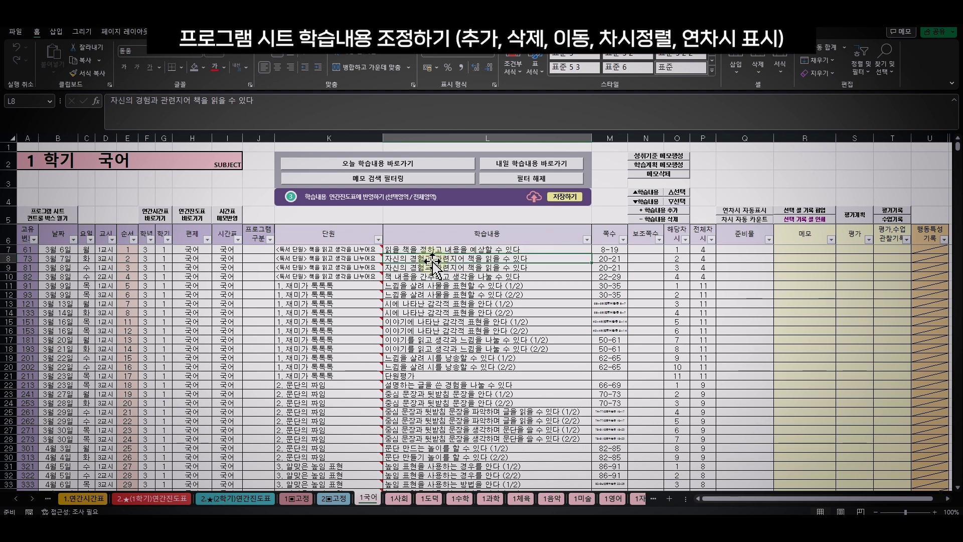
pyautogui.click(527, 268)
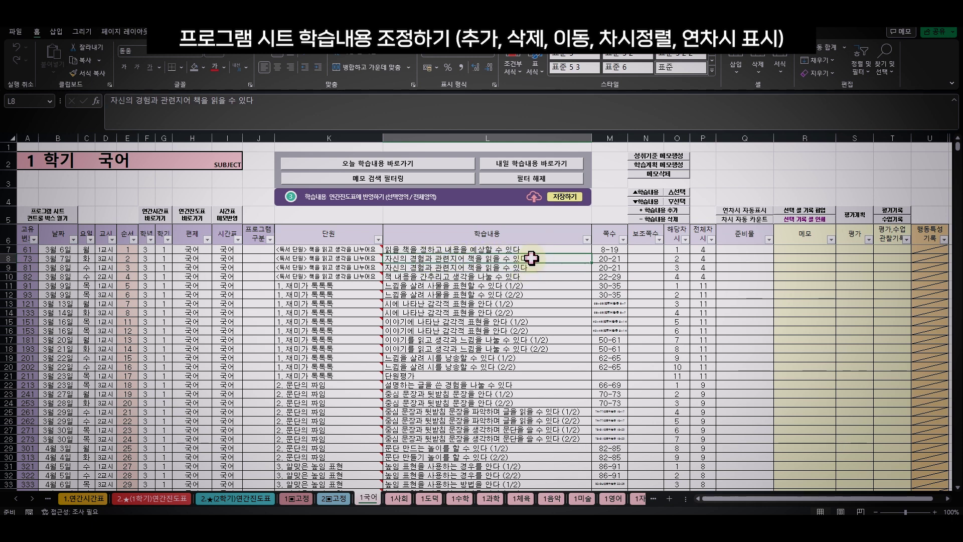
pyautogui.click(513, 295)
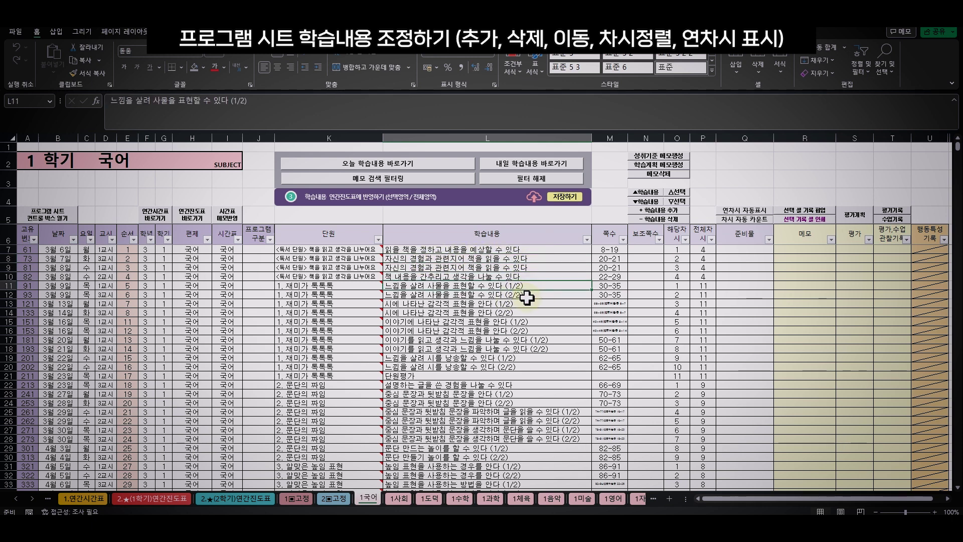
pyautogui.click(527, 286)
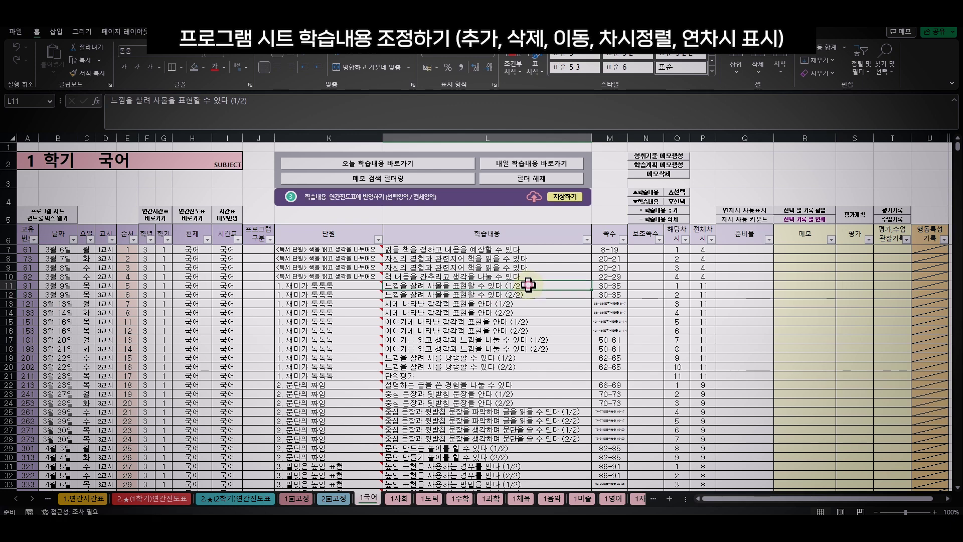
pyautogui.click(536, 262)
pyautogui.moveTo(536, 261); pyautogui.dragTo(537, 267)
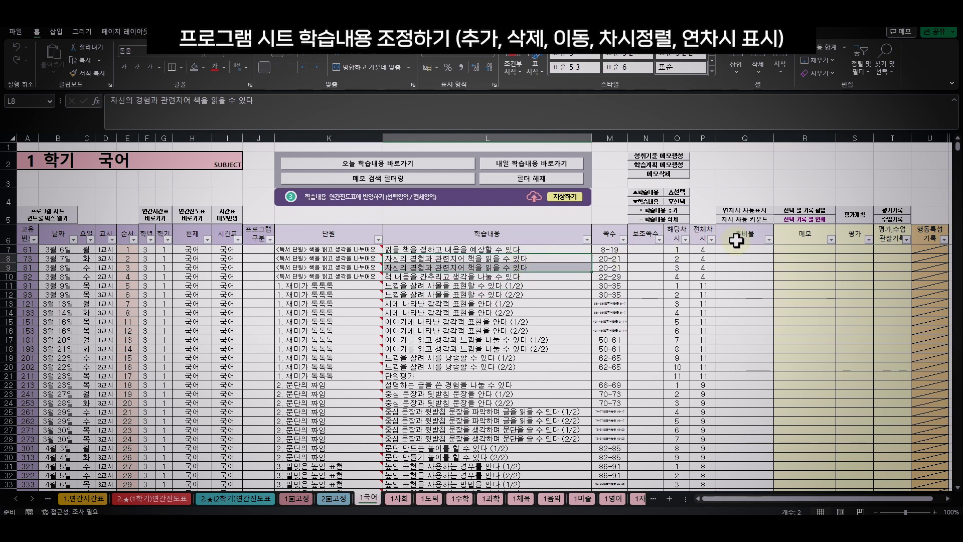
pyautogui.moveTo(753, 216)
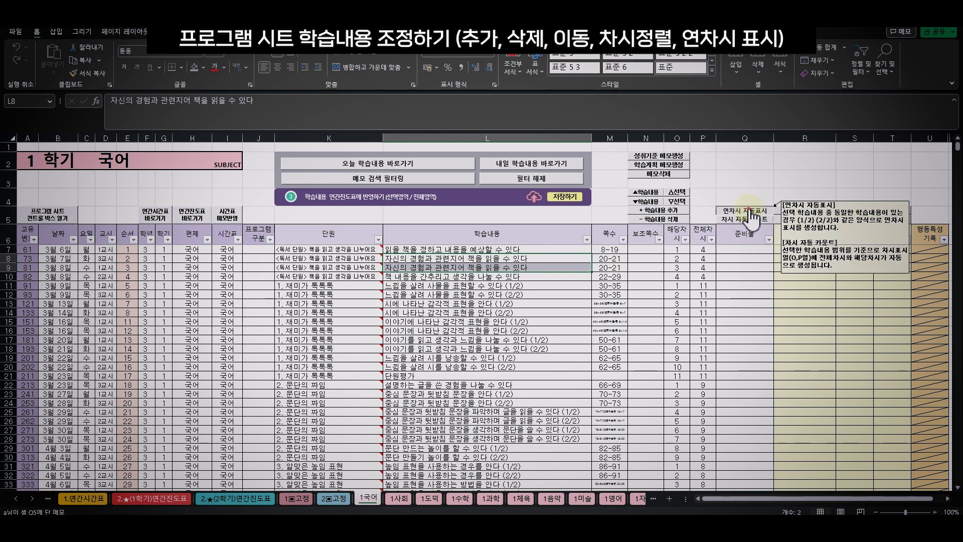
pyautogui.click(752, 216)
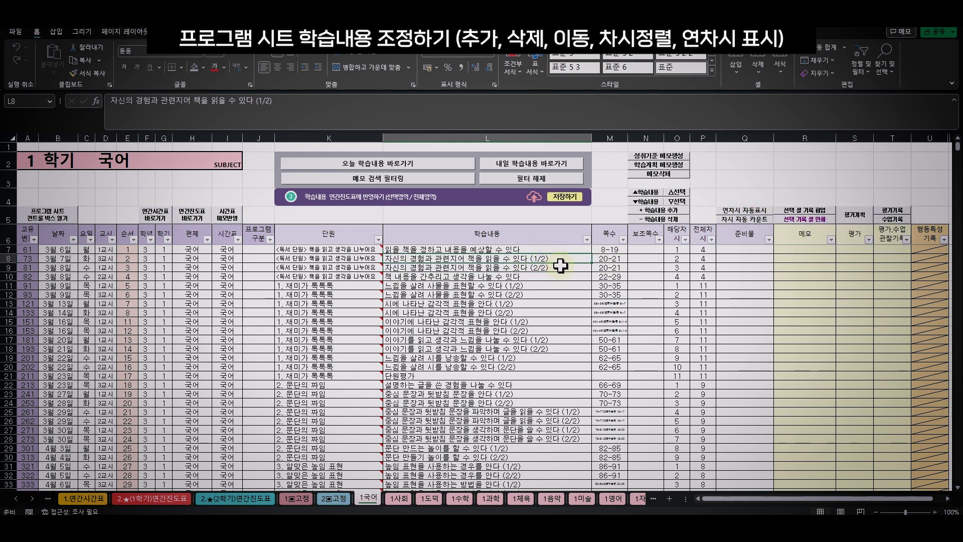
pyautogui.moveTo(559, 265); pyautogui.dragTo(559, 266)
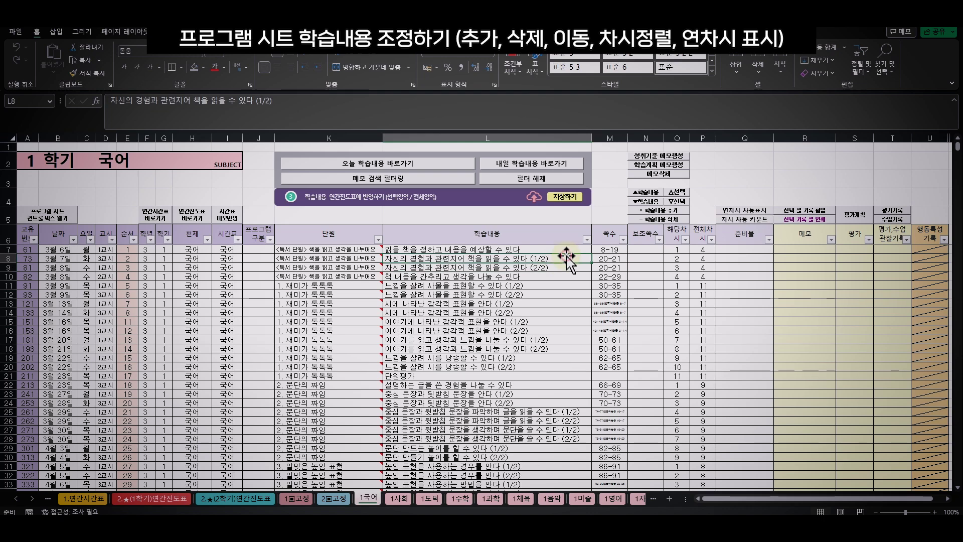
# - Review the 담임재량 수업 lesson rows at the end of the 1국어 sheet
pyautogui.click(512, 277)
pyautogui.scroll(-6, 540, 398)
pyautogui.scroll(-20, 539, 398)
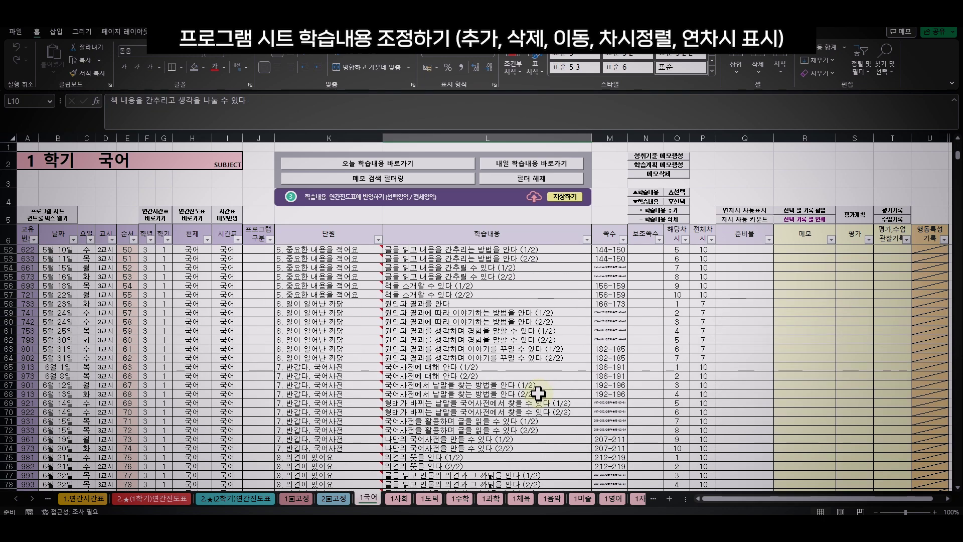
pyautogui.click(144, 303)
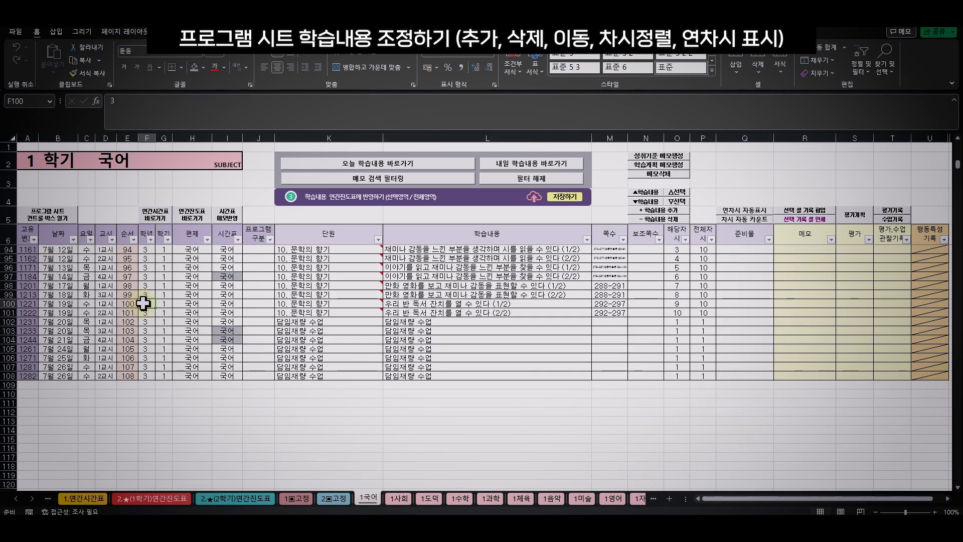
pyautogui.moveTo(441, 323); pyautogui.dragTo(446, 376)
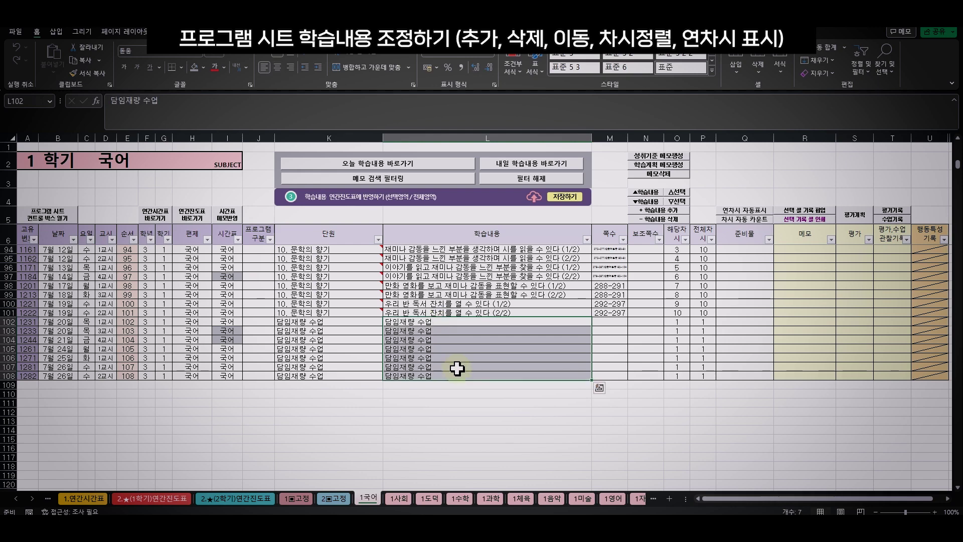
pyautogui.click(462, 357)
# - In the 1도덕 sheet, copy K23:T37, the lessons from 4. 아껴 쓰는 우리 to the end of the list
pyautogui.click(430, 498)
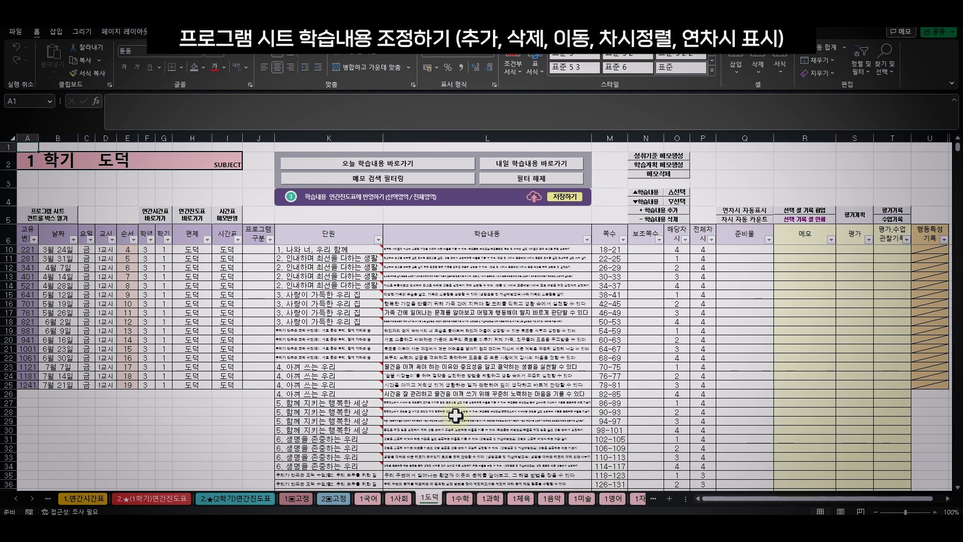
pyautogui.scroll(1, 433, 411)
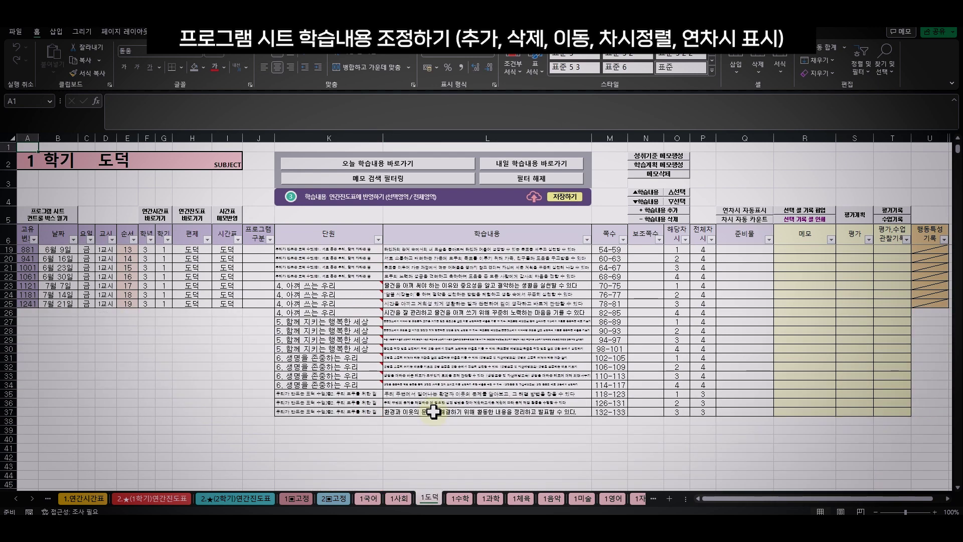
pyautogui.click(341, 412)
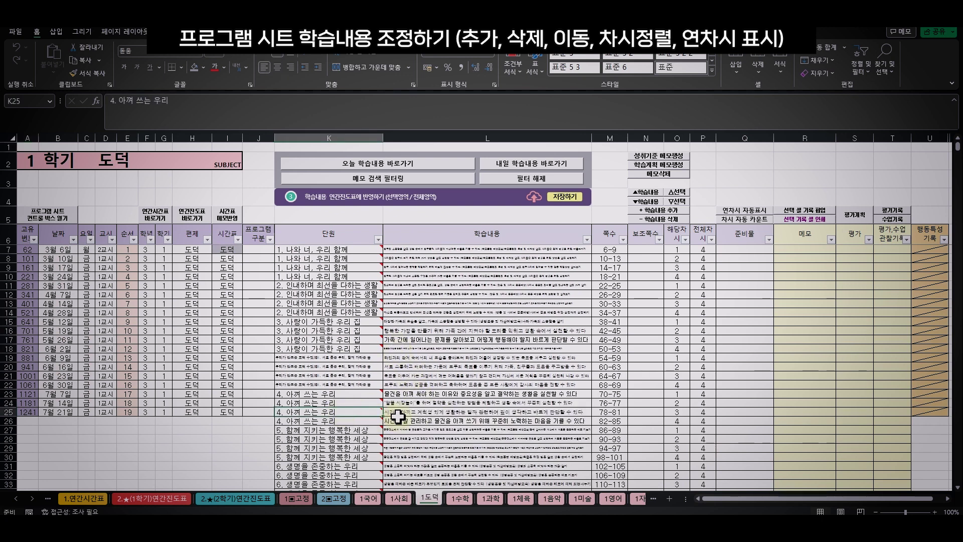
pyautogui.click(411, 412)
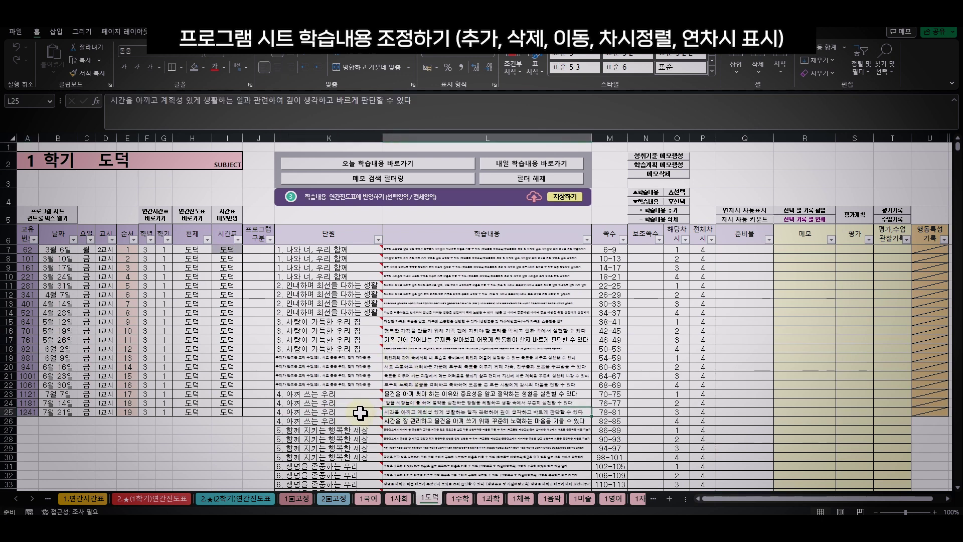
pyautogui.click(326, 393)
pyautogui.scroll(-3, 564, 464)
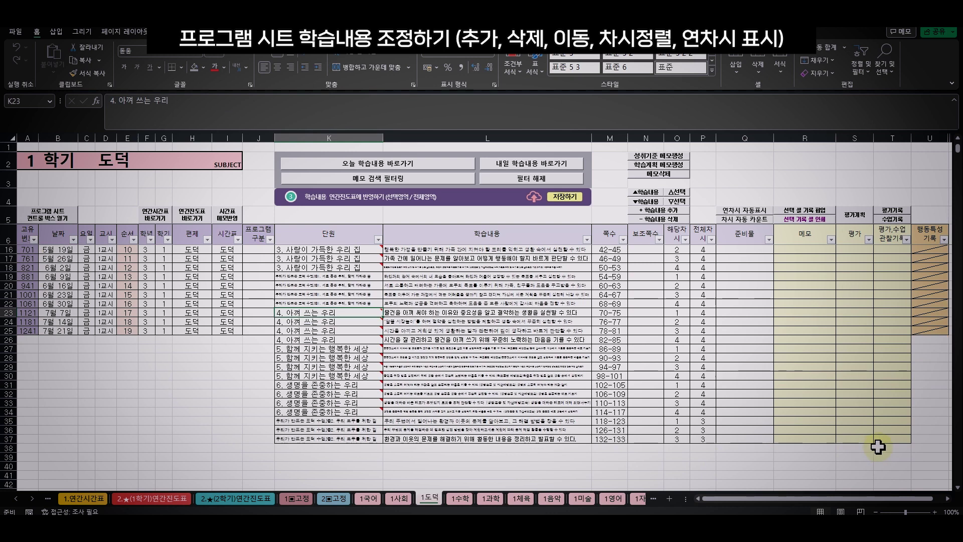
pyautogui.keyDown('shift'); pyautogui.click(896, 440); pyautogui.keyUp('shift')
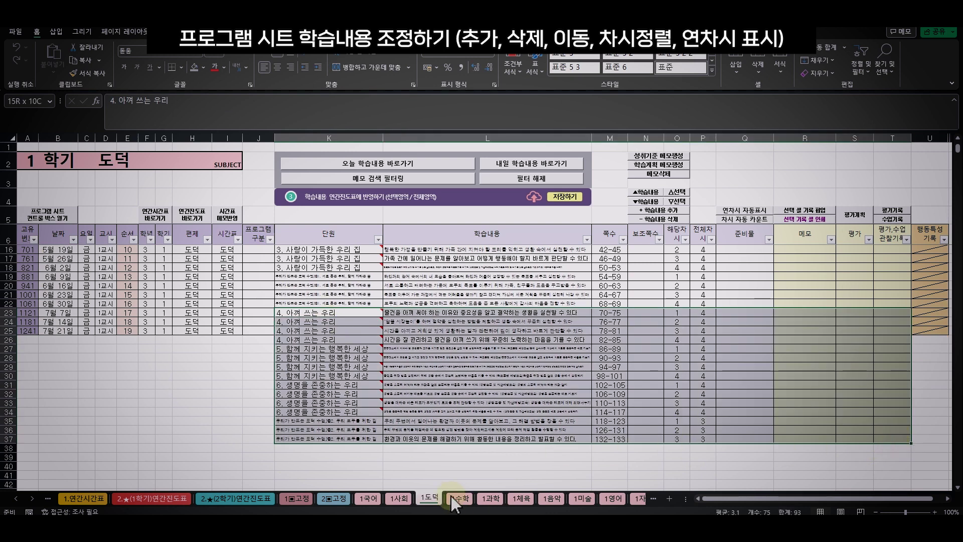
pyautogui.hotkey('ctrl', 'c')
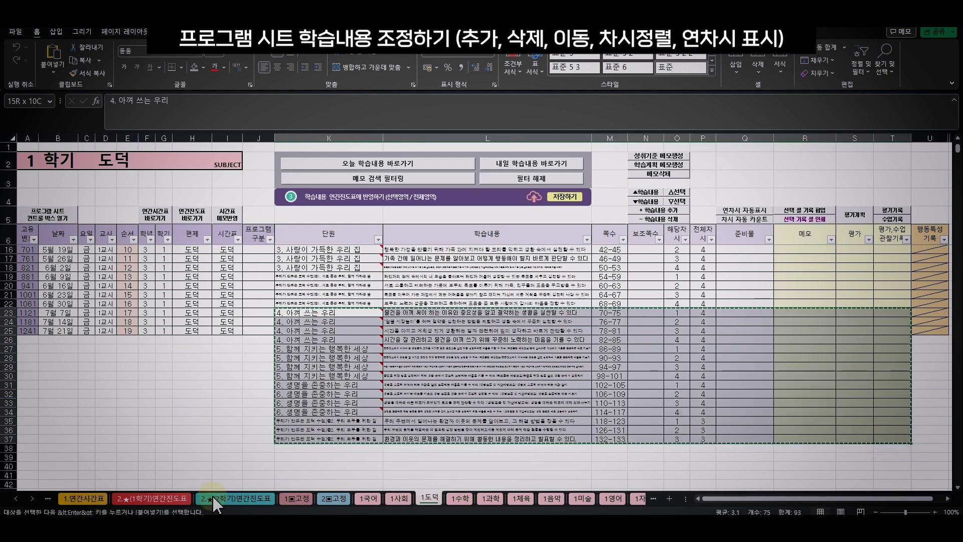
# - Paste the copied lessons into the 2도덕 sheet at K7 and clear them from the 1도덕 sheet
pyautogui.rightClick(26, 498)
pyautogui.scroll(-6, 25, 426)
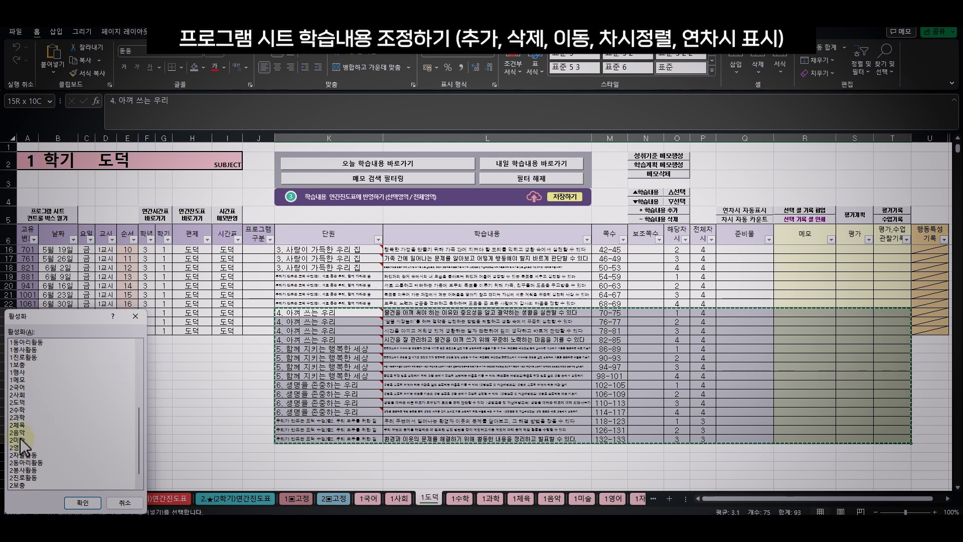
pyautogui.click(20, 402)
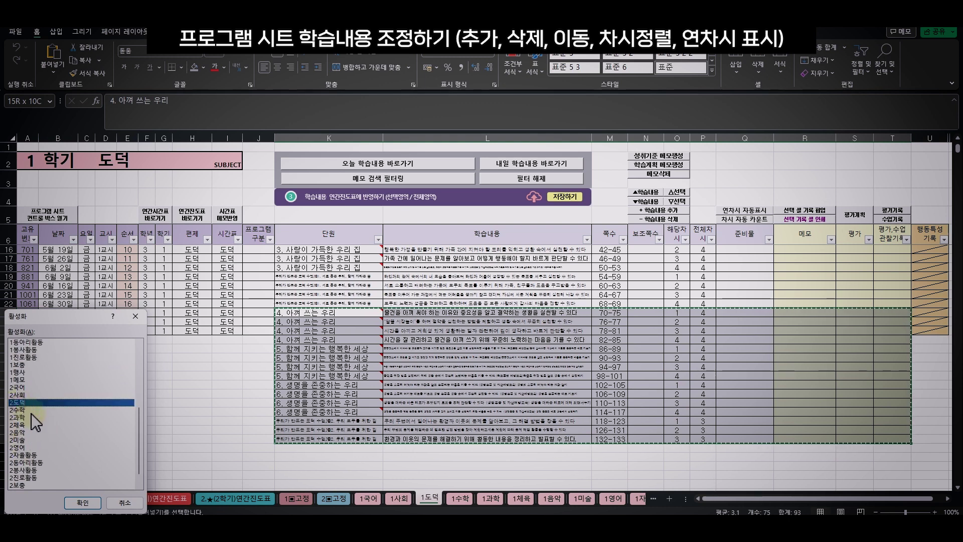
pyautogui.click(83, 502)
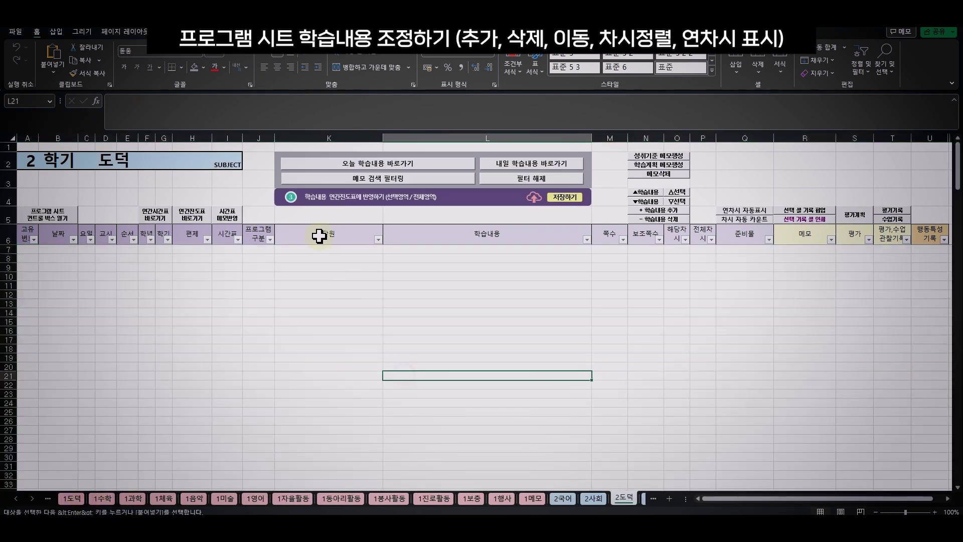
pyautogui.click(324, 248)
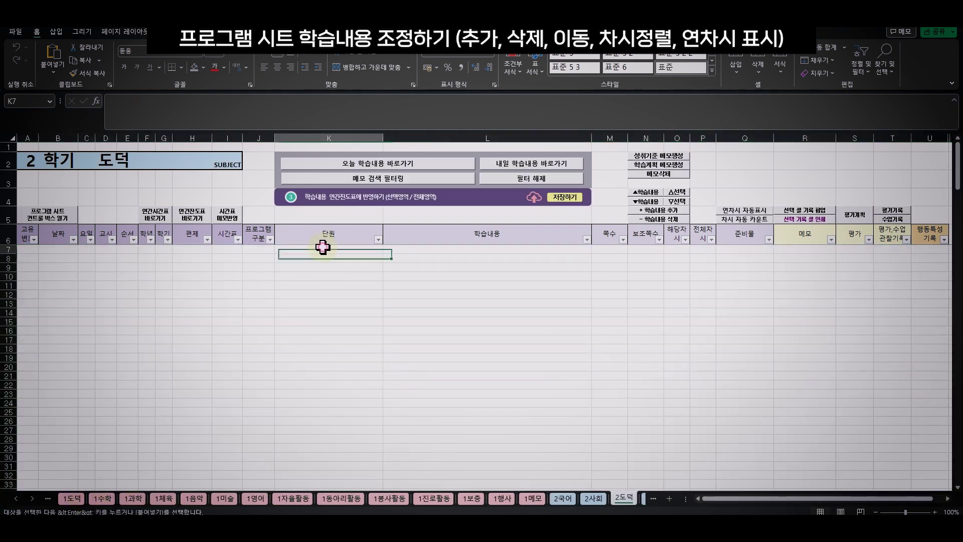
pyautogui.hotkey('ctrl', 'v')
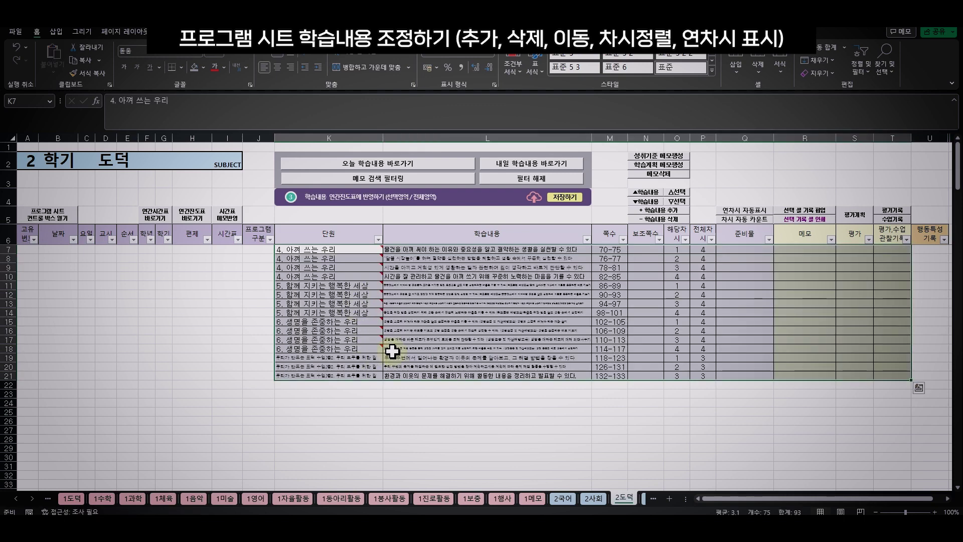
pyautogui.click(71, 498)
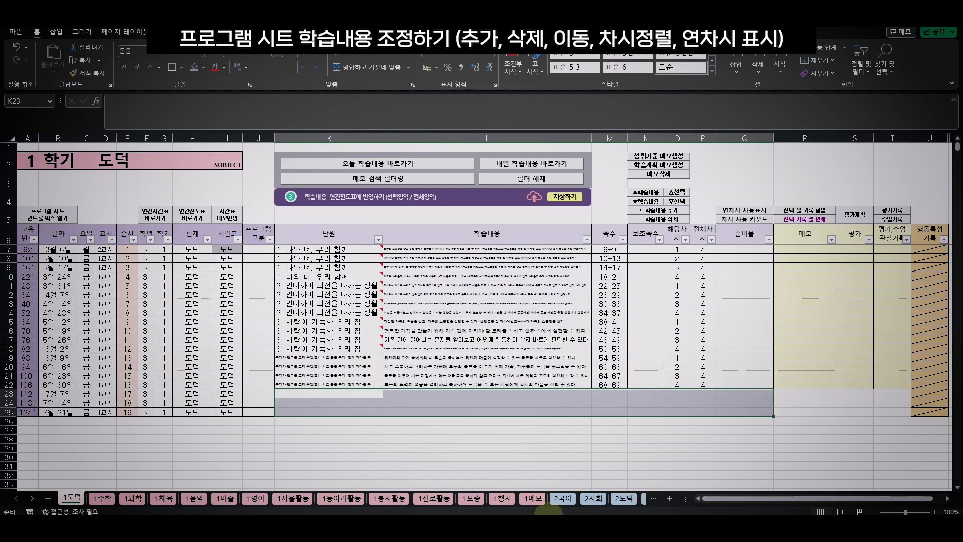
# - Check the ends of the lesson lists in the 1수학, 1과학, 1체육 and 1음악 sheets for empty or surplus lesson rows
pyautogui.click(102, 498)
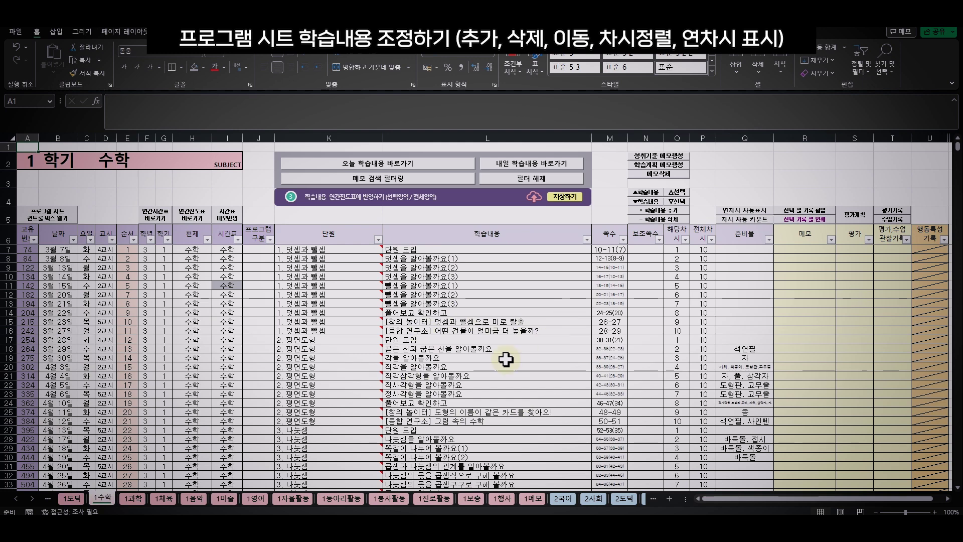
pyautogui.scroll(-17, 482, 371)
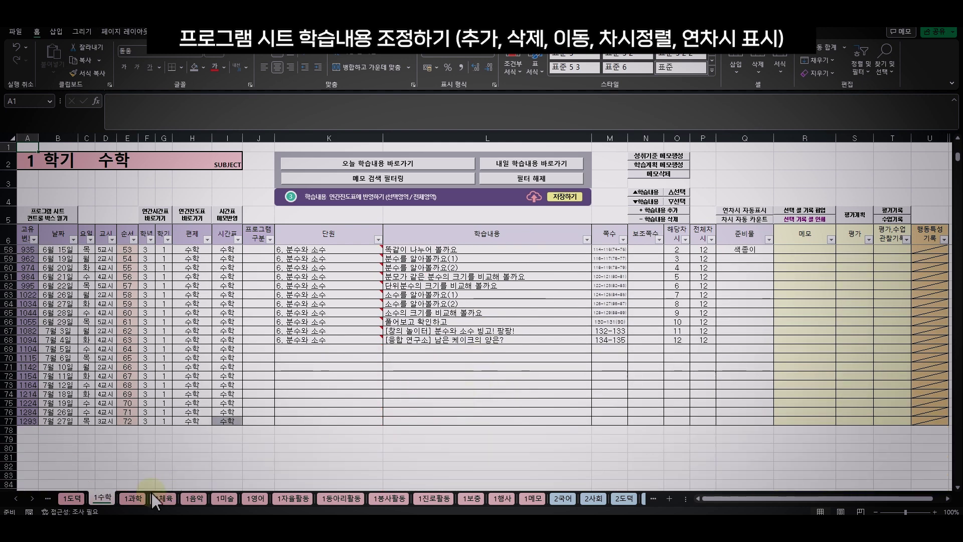
pyautogui.moveTo(431, 346); pyautogui.dragTo(430, 421)
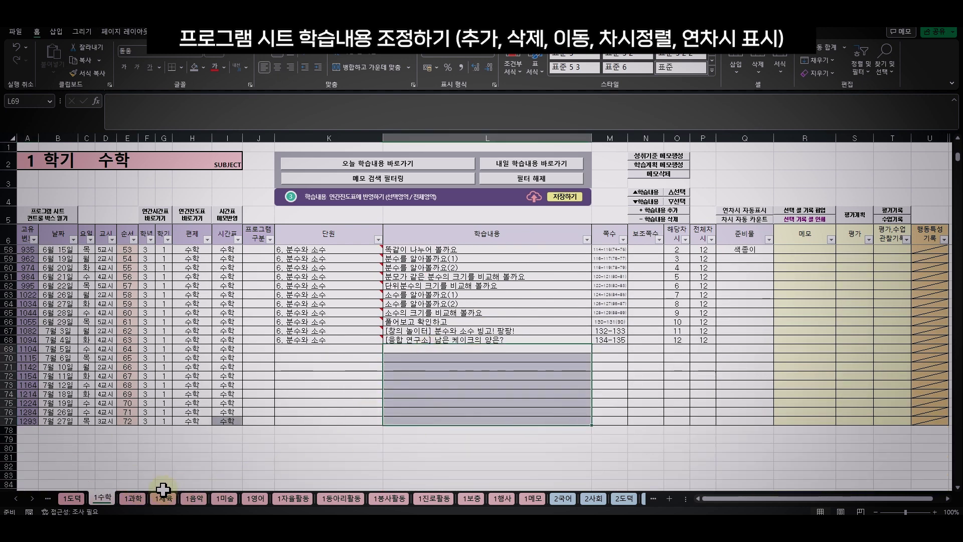
pyautogui.click(134, 498)
pyautogui.scroll(-4, 225, 476)
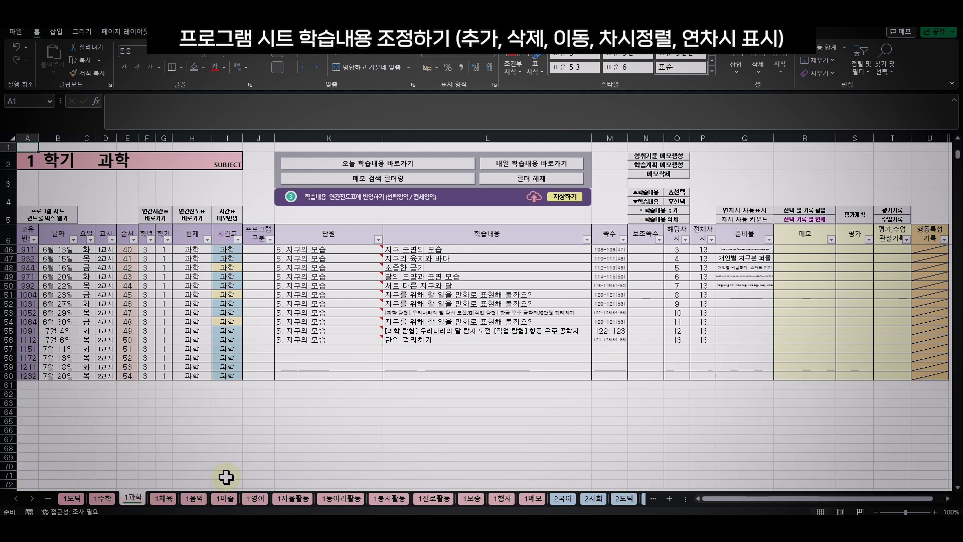
pyautogui.click(164, 498)
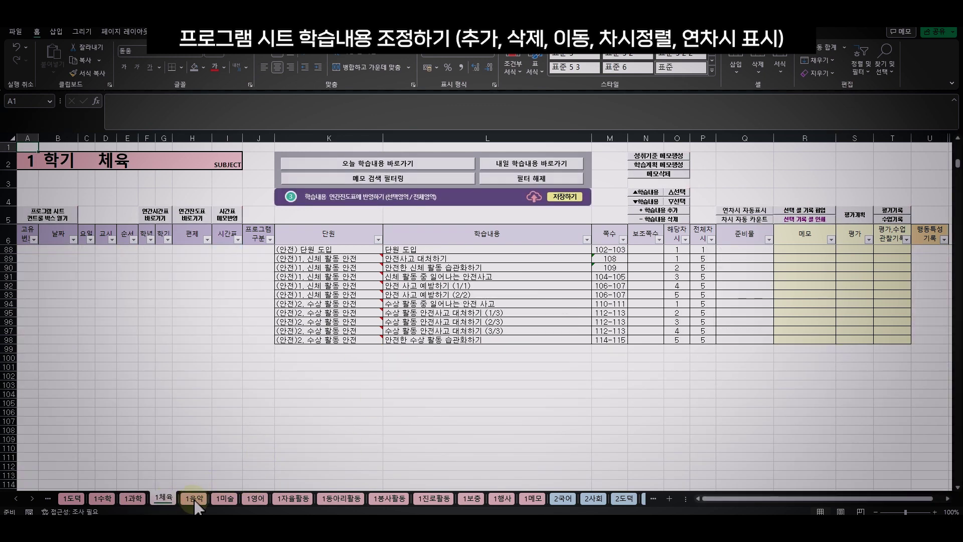
pyautogui.click(195, 498)
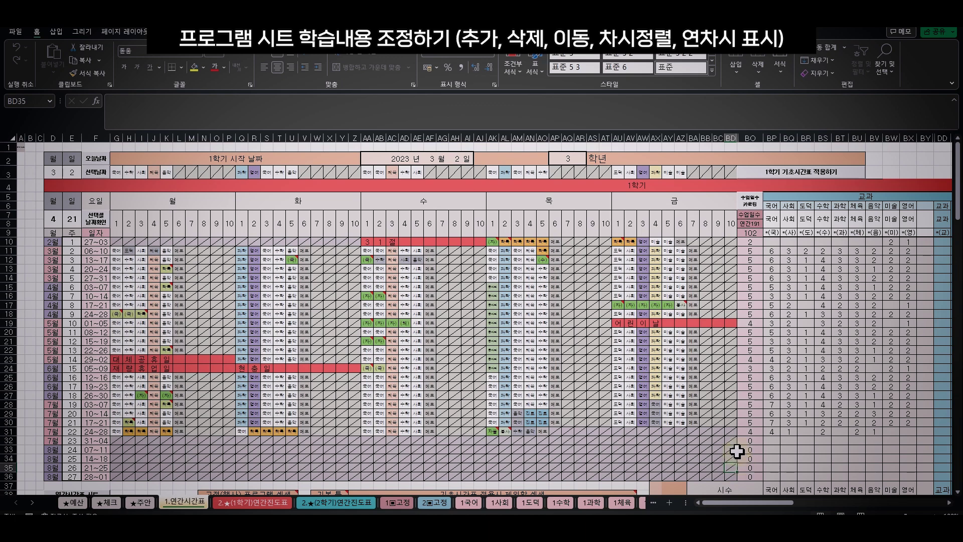
# - Examine the first-semester timetable grid in the 1.연간시간표 sheet and the dated lesson rows in 1국어
pyautogui.scroll(-4, 736, 450)
pyautogui.moveTo(756, 502); pyautogui.dragTo(702, 502)
pyautogui.scroll(3, 161, 224)
pyautogui.moveTo(115, 187); pyautogui.dragTo(644, 382)
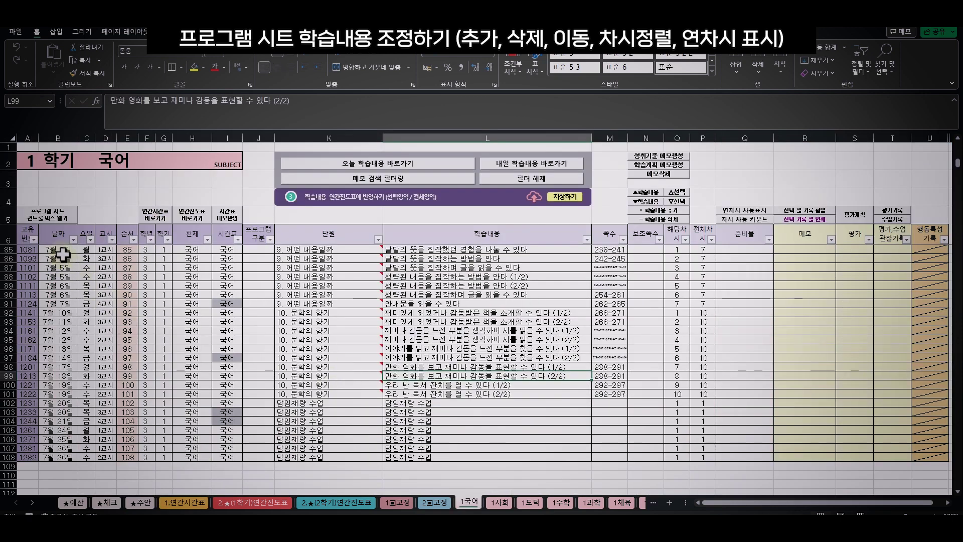
# - Examine the dated rows and the lesson contents in K85:Q108 at the end of the 1국어 sheet
pyautogui.moveTo(65, 254); pyautogui.dragTo(147, 313)
pyautogui.moveTo(196, 368); pyautogui.dragTo(257, 458)
pyautogui.click(565, 322)
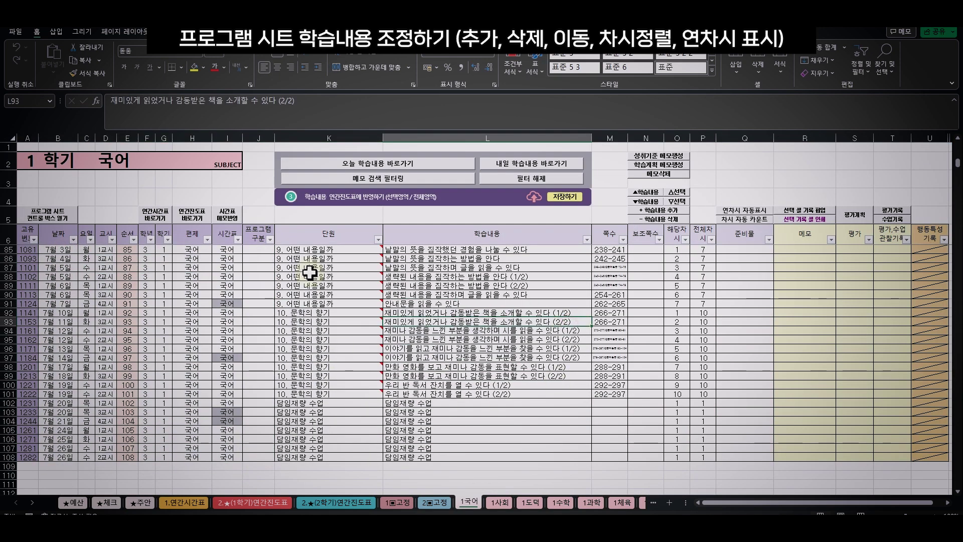
pyautogui.moveTo(341, 249); pyautogui.dragTo(750, 458)
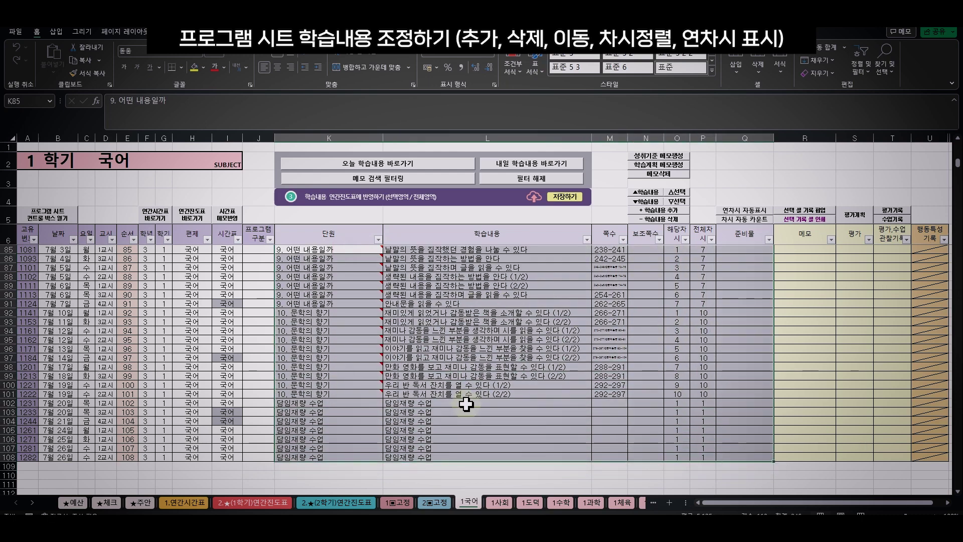
# - Review the 1사회, 1도덕 and 1수학 sheets and the 1.연간시간표 timetable, and return to 1국어
pyautogui.click(497, 503)
pyautogui.click(530, 502)
pyautogui.click(561, 503)
pyautogui.click(530, 502)
pyautogui.click(500, 503)
pyautogui.click(470, 503)
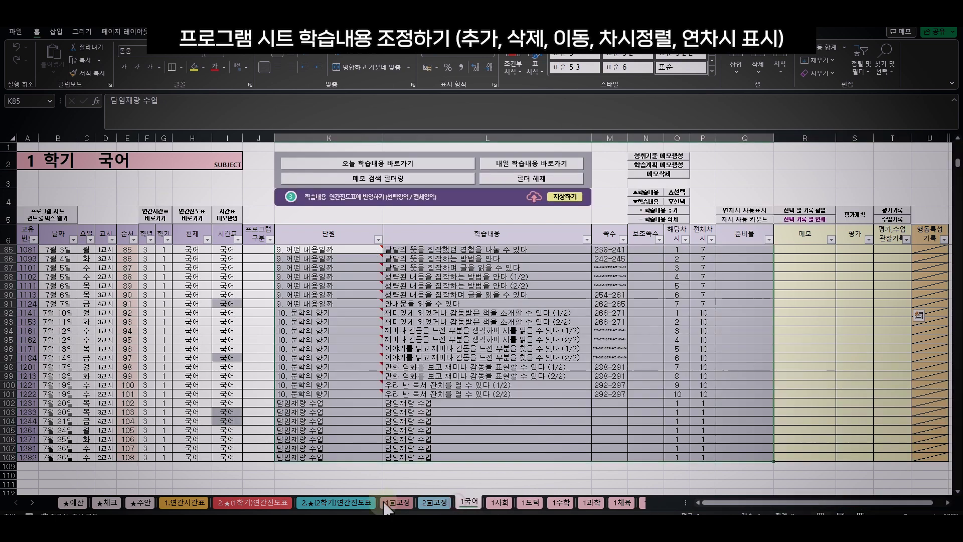
pyautogui.click(181, 502)
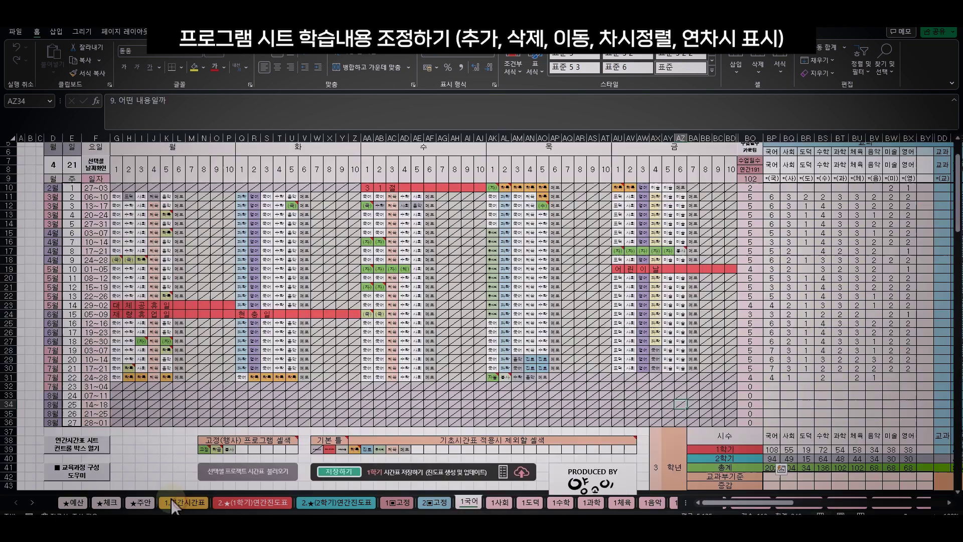
pyautogui.click(471, 503)
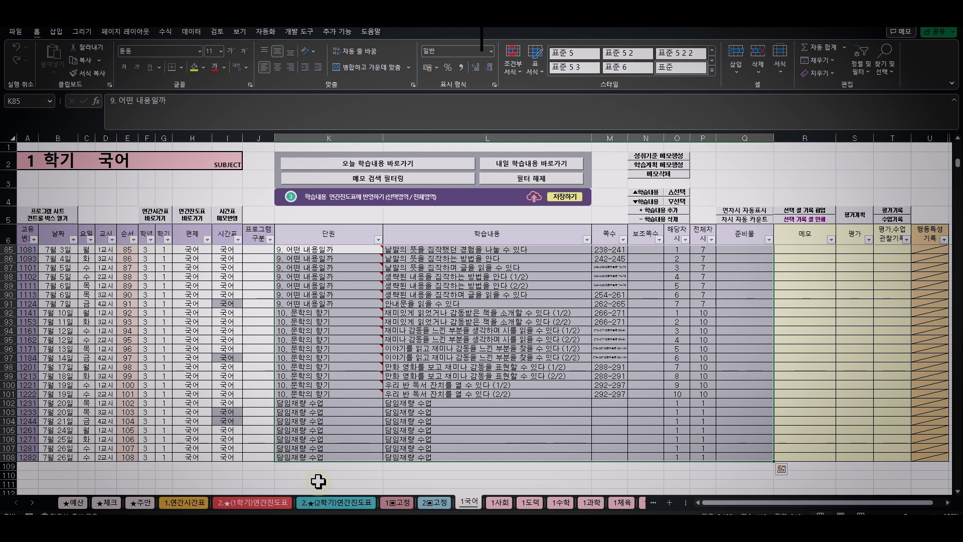
# - Examine the lesson-content and 행동특성 기록 columns in the 2.★(1학기)연간진도표 sheet
pyautogui.click(278, 503)
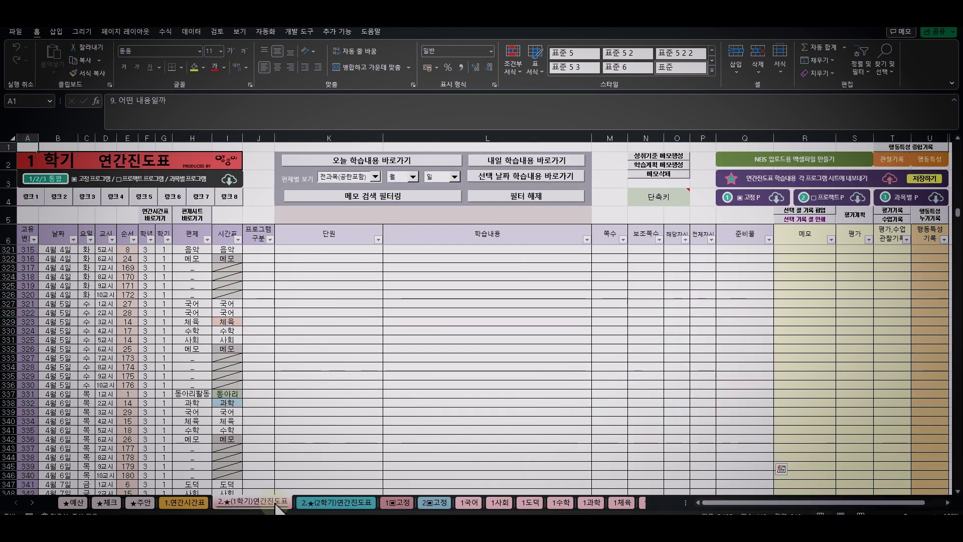
pyautogui.click(502, 291)
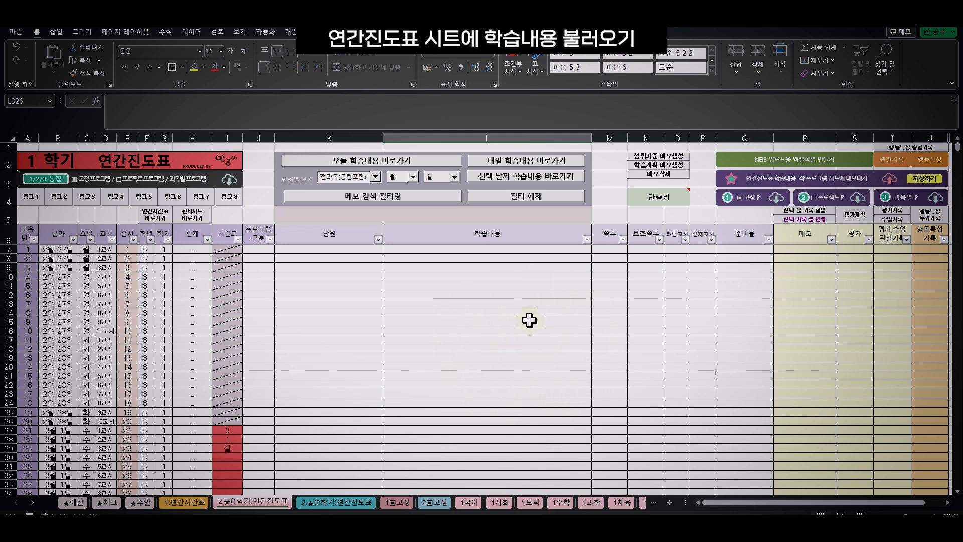
pyautogui.click(528, 256)
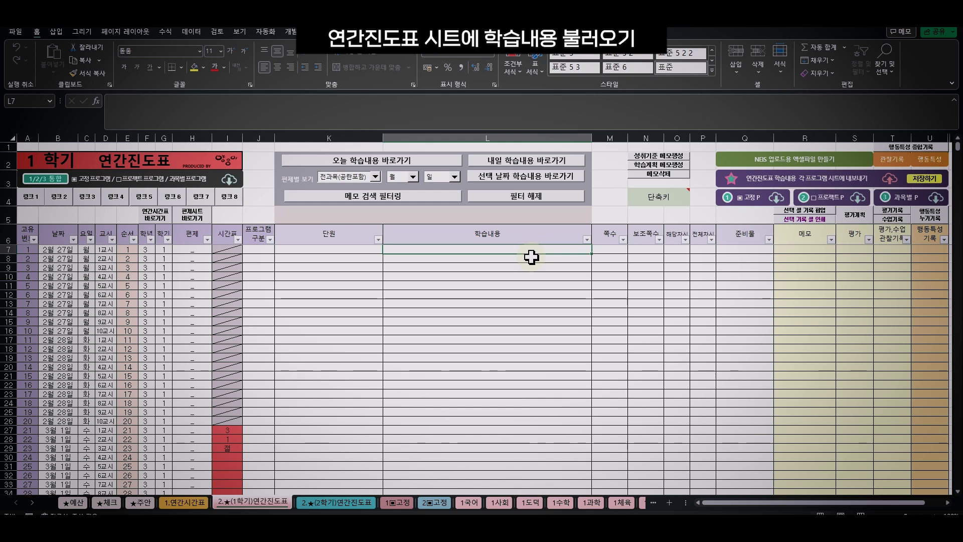
pyautogui.click(930, 241)
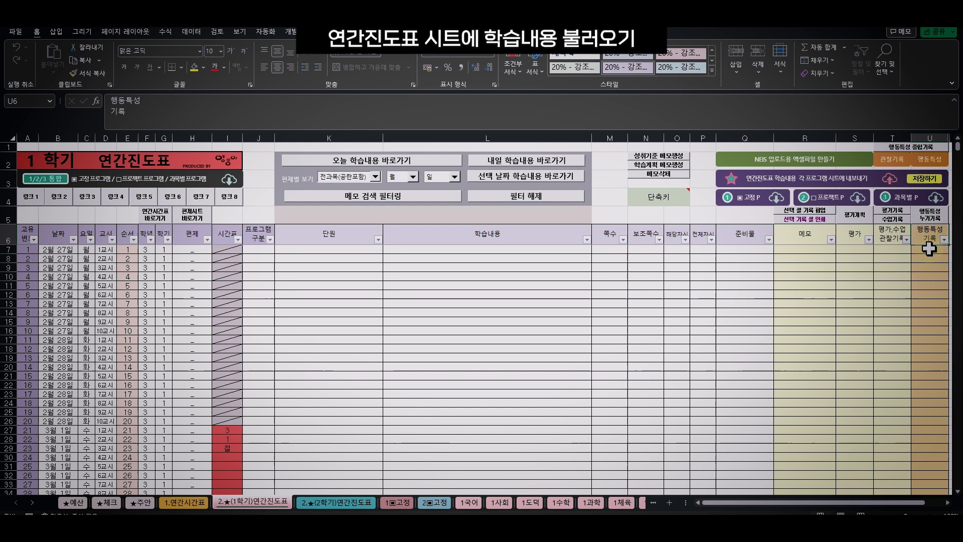
pyautogui.moveTo(928, 252); pyautogui.dragTo(927, 412)
pyautogui.click(928, 392)
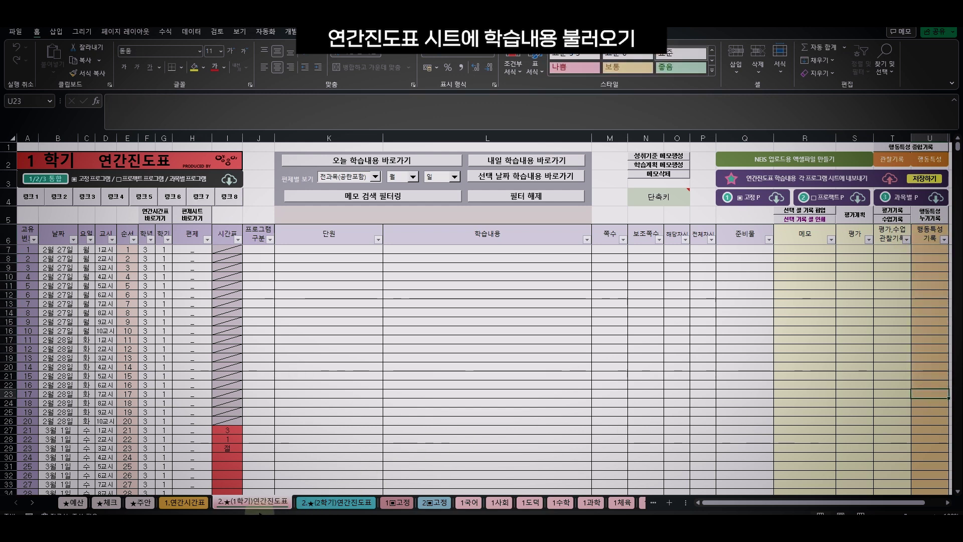
pyautogui.click(938, 250)
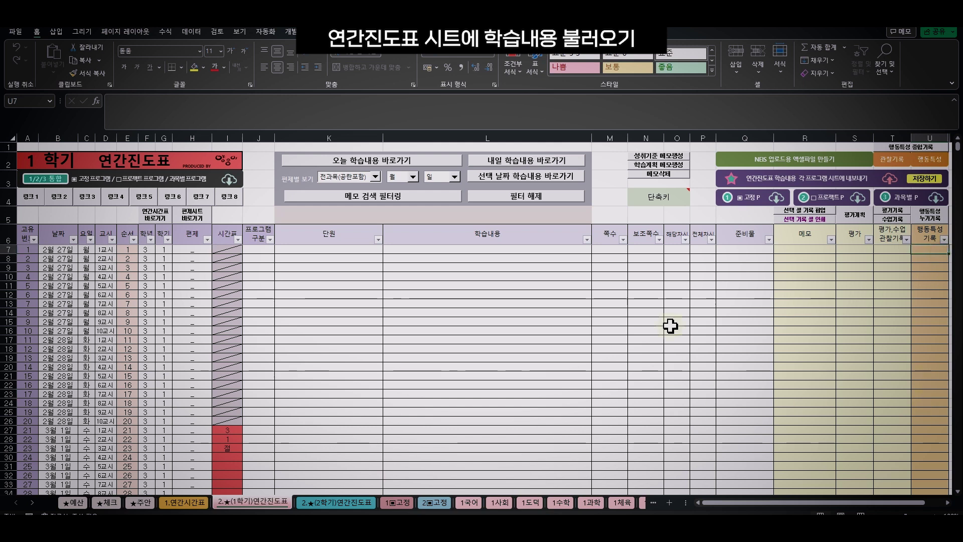
pyautogui.click(923, 323)
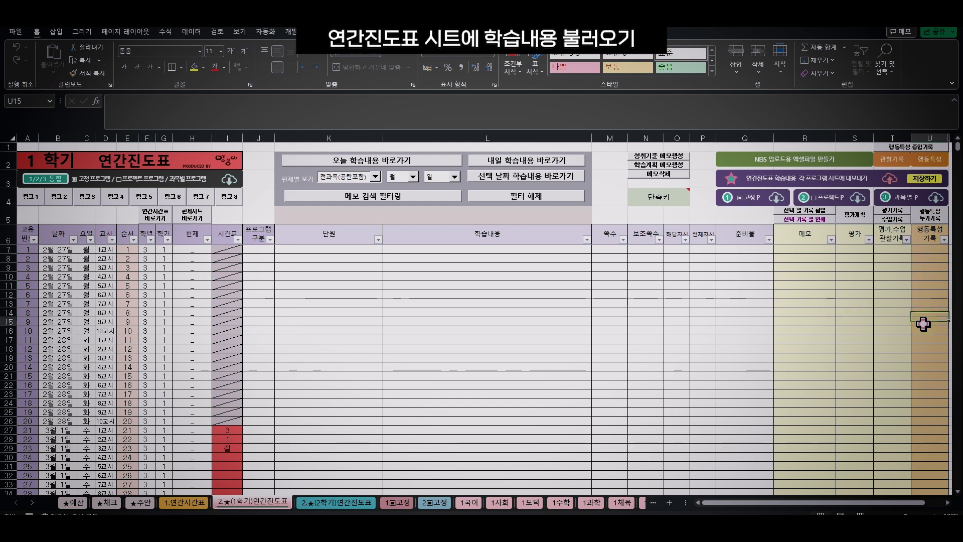
pyautogui.click(931, 301)
pyautogui.click(931, 284)
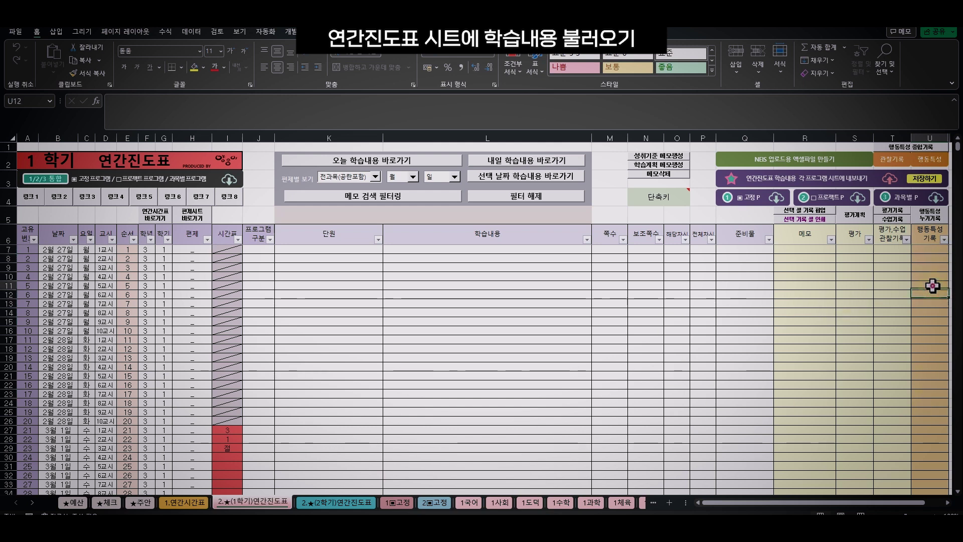
# - Compare the lesson area of the first-semester progress sheet with the timetable and its save function in 1.연간시간표
pyautogui.moveTo(348, 314); pyautogui.dragTo(724, 408)
pyautogui.click(679, 285)
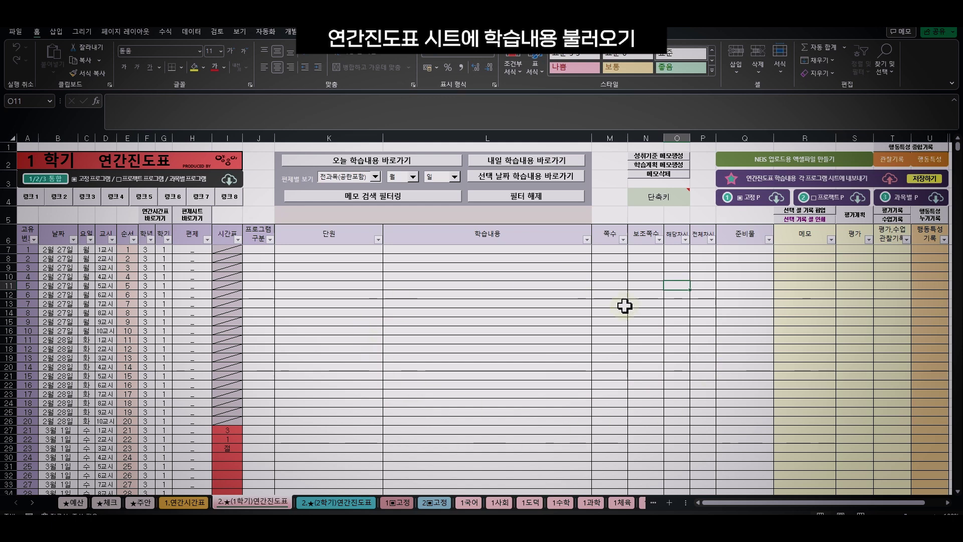
pyautogui.click(524, 311)
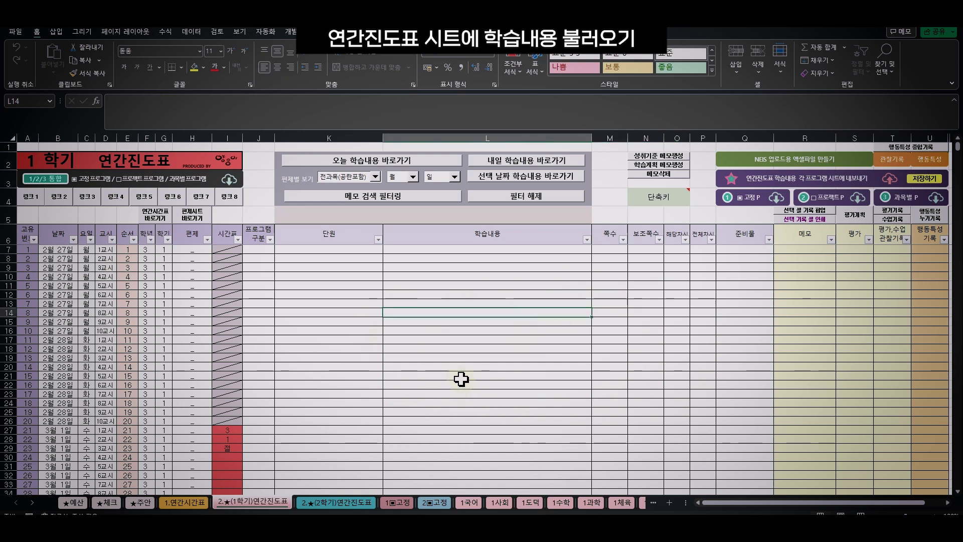
pyautogui.click(184, 502)
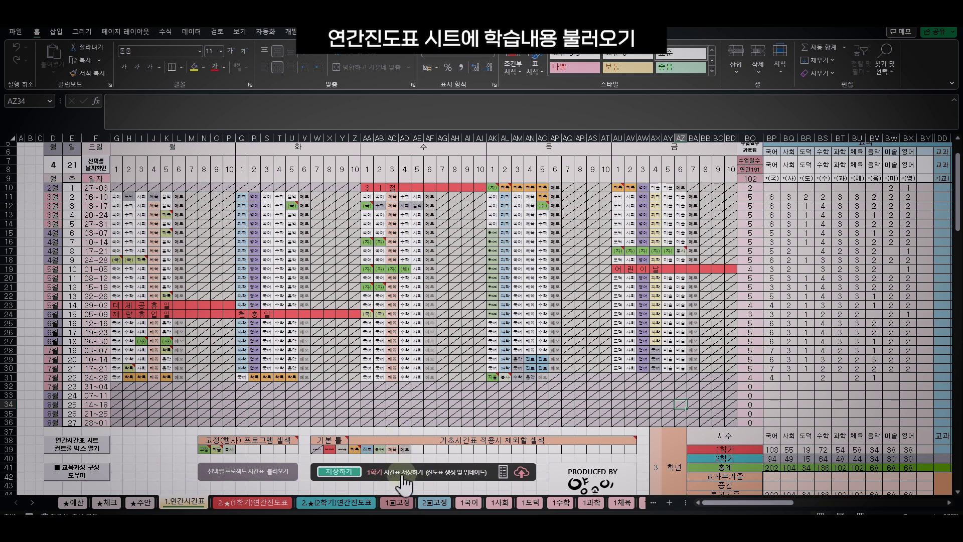
pyautogui.click(254, 502)
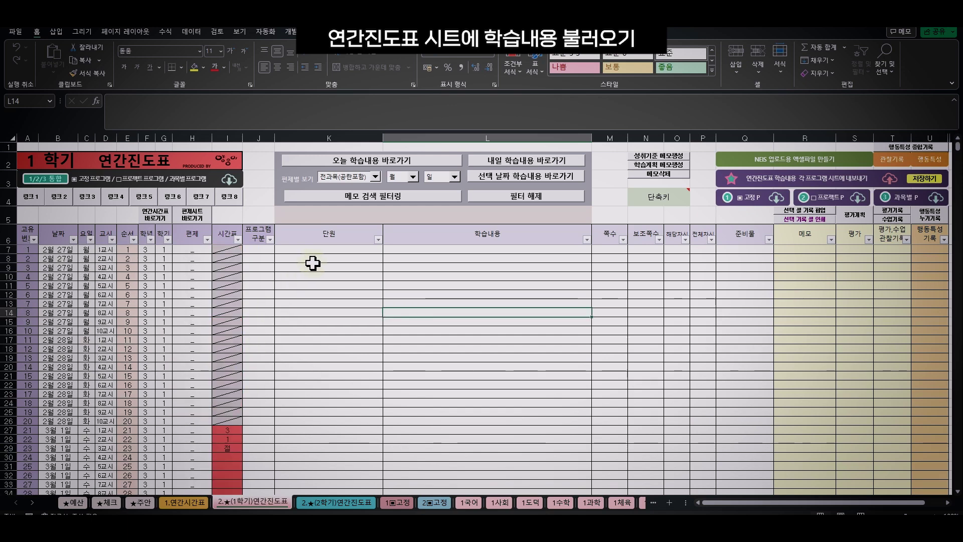
# - Import the lesson contents of all 고정, 프로젝트 and 과목별 program sheets into the 2.★(1학기)연간진도표 sheet
pyautogui.click(345, 249)
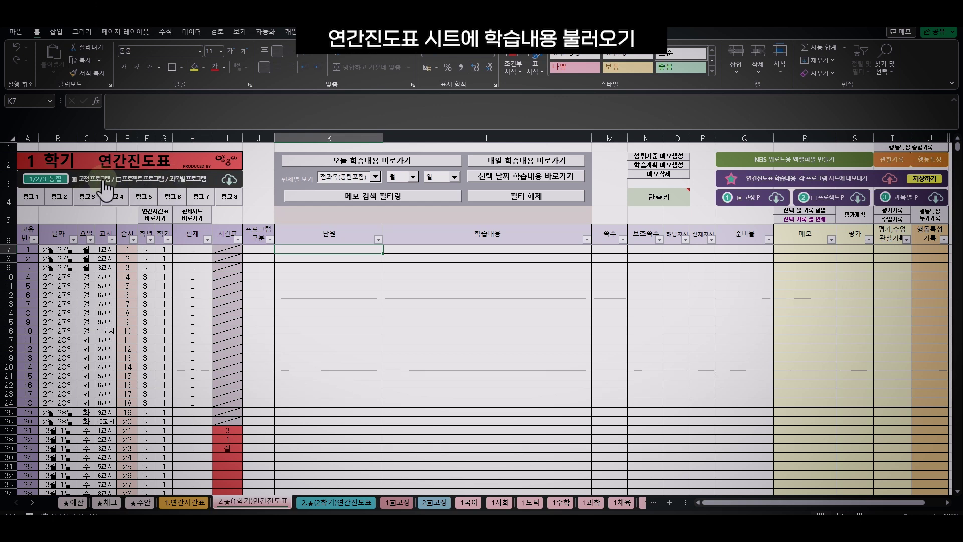
pyautogui.click(193, 184)
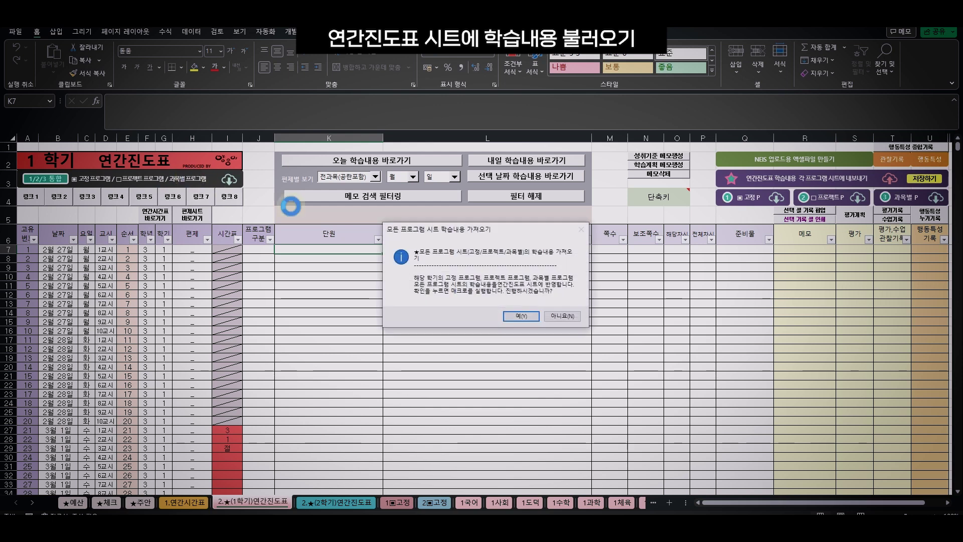
pyautogui.click(521, 316)
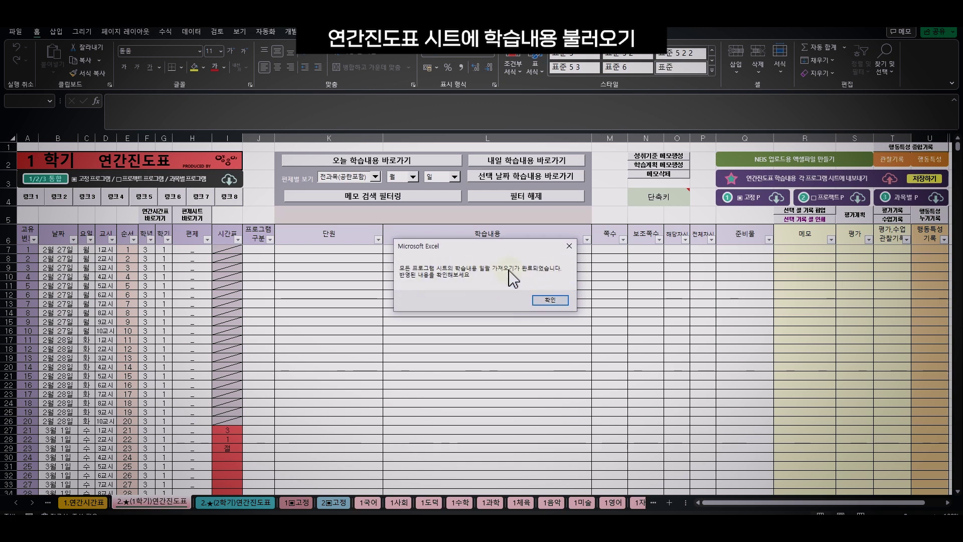
pyautogui.click(556, 303)
# - Check the imported lesson contents in the early March rows of the first-semester progress sheet
pyautogui.scroll(-7, 542, 312)
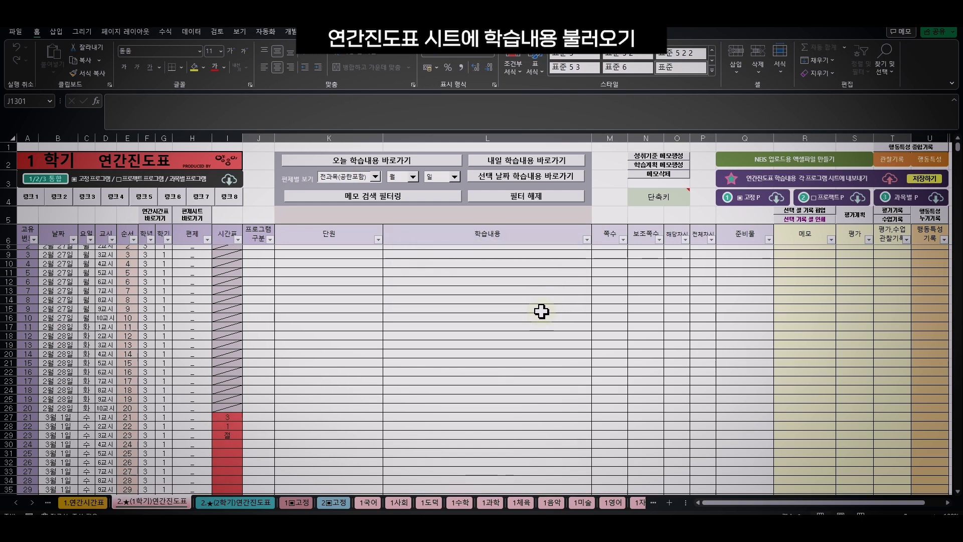
pyautogui.scroll(-1, 541, 311)
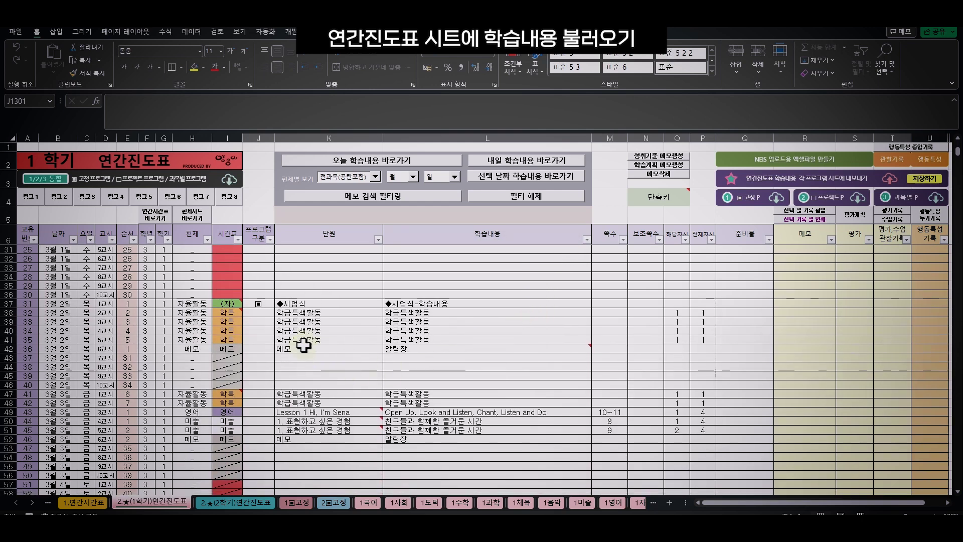
pyautogui.click(312, 347)
pyautogui.click(466, 402)
pyautogui.scroll(-14, 470, 399)
pyautogui.scroll(7, 471, 397)
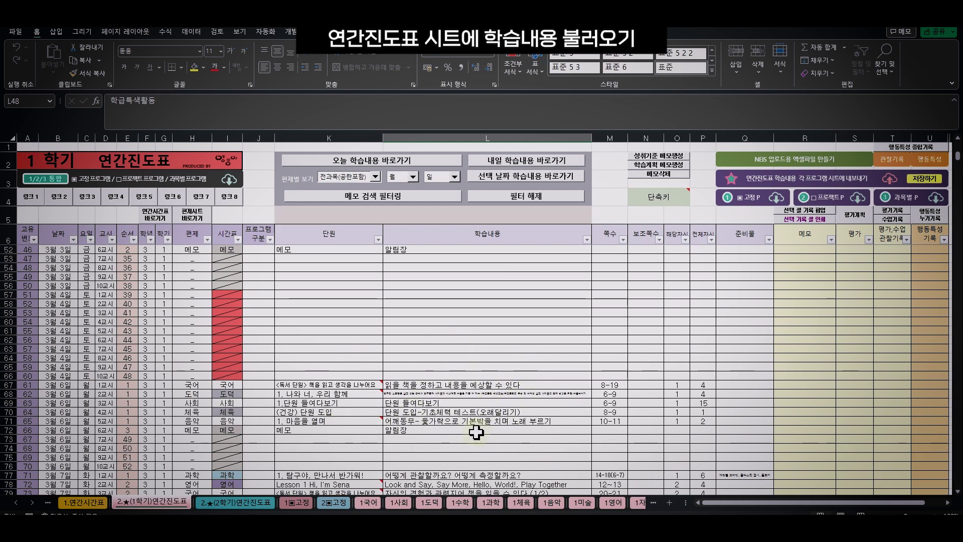
# - Review the first-semester timetable in 1.연간시간표 and the lesson lists in the subject sheets from 1국어 to 1과학
pyautogui.click(83, 502)
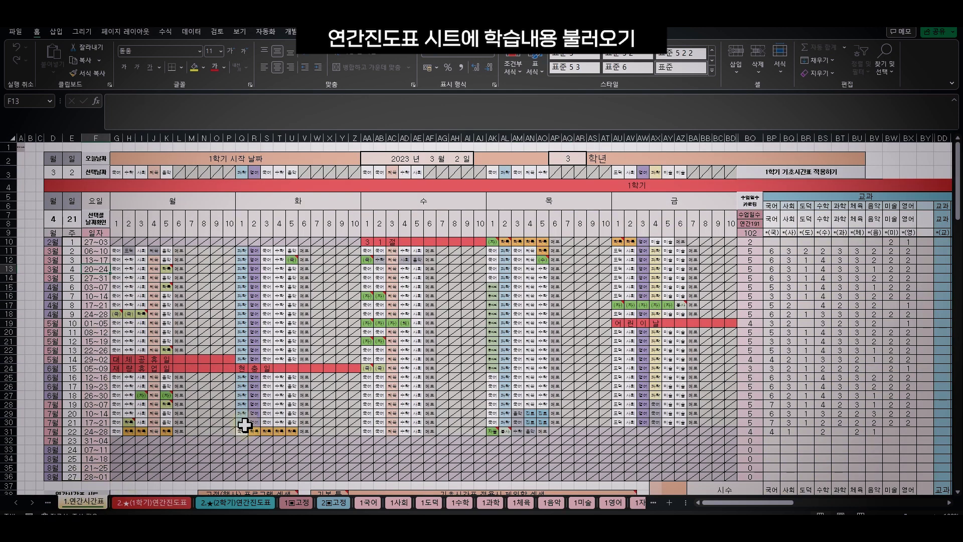
pyautogui.scroll(-5, 387, 394)
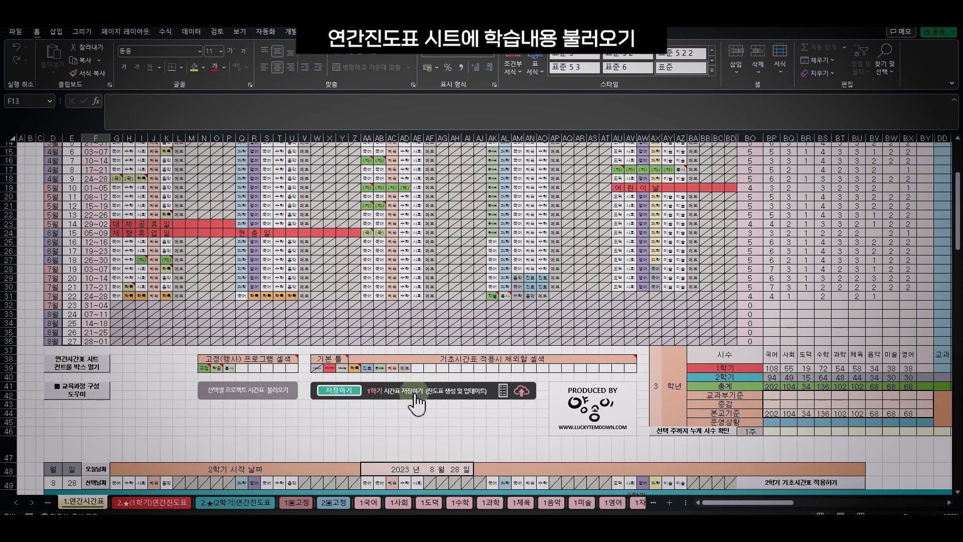
pyautogui.click(371, 503)
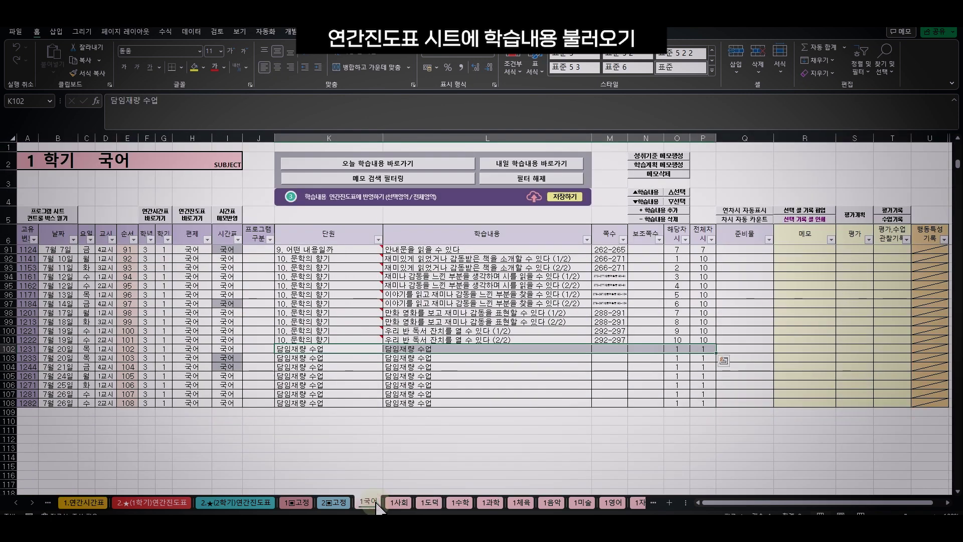
pyautogui.click(405, 503)
pyautogui.click(430, 503)
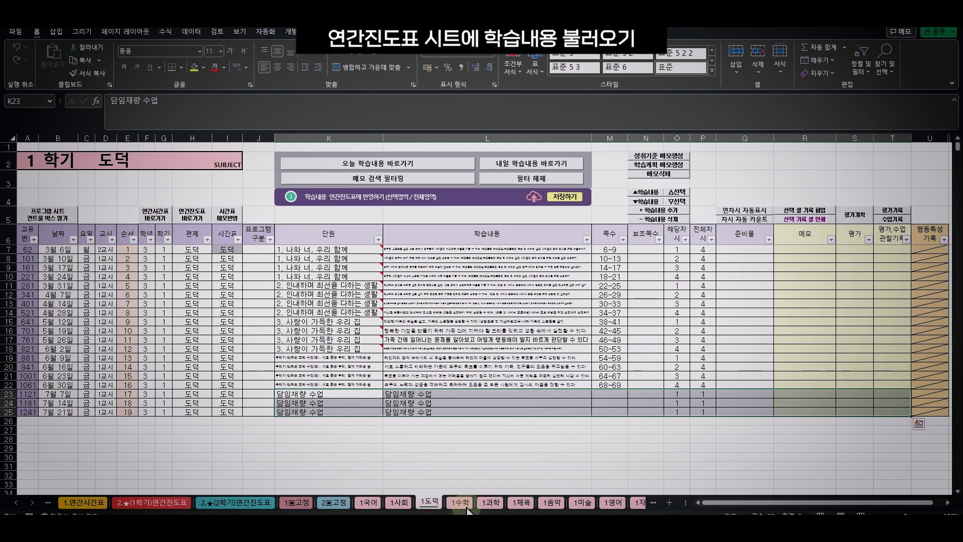
pyautogui.click(460, 502)
pyautogui.click(490, 503)
pyautogui.click(460, 503)
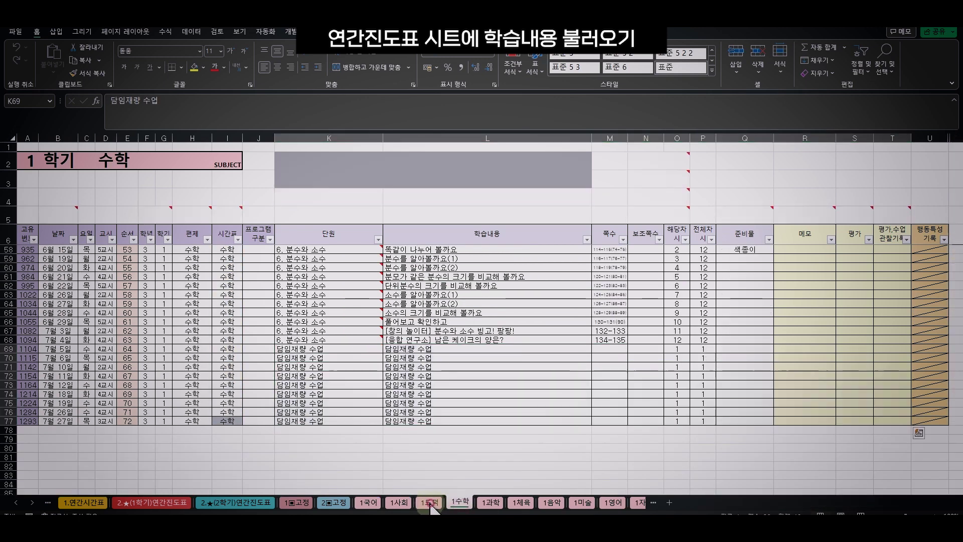
pyautogui.click(399, 503)
pyautogui.click(369, 503)
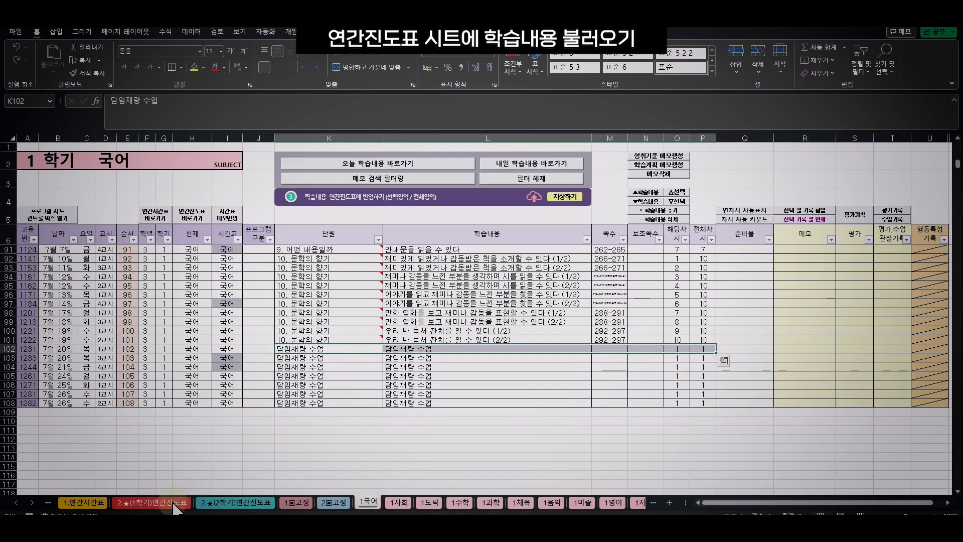
# - Inspect the imported lessons for the week of 3월 6일 in the 2.★(1학기)연간진도표 sheet
pyautogui.click(173, 503)
pyautogui.scroll(-5, 467, 430)
pyautogui.scroll(-2, 467, 430)
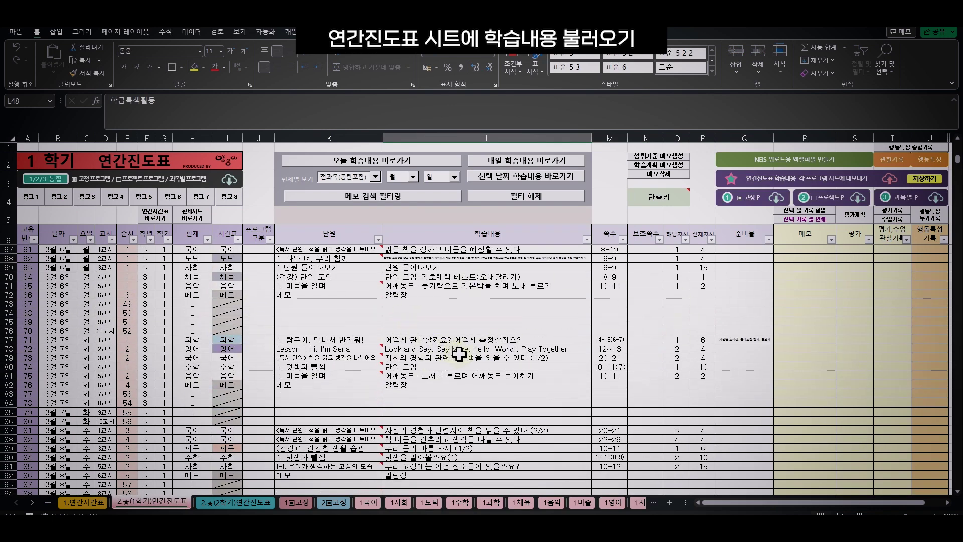
pyautogui.scroll(2, 464, 363)
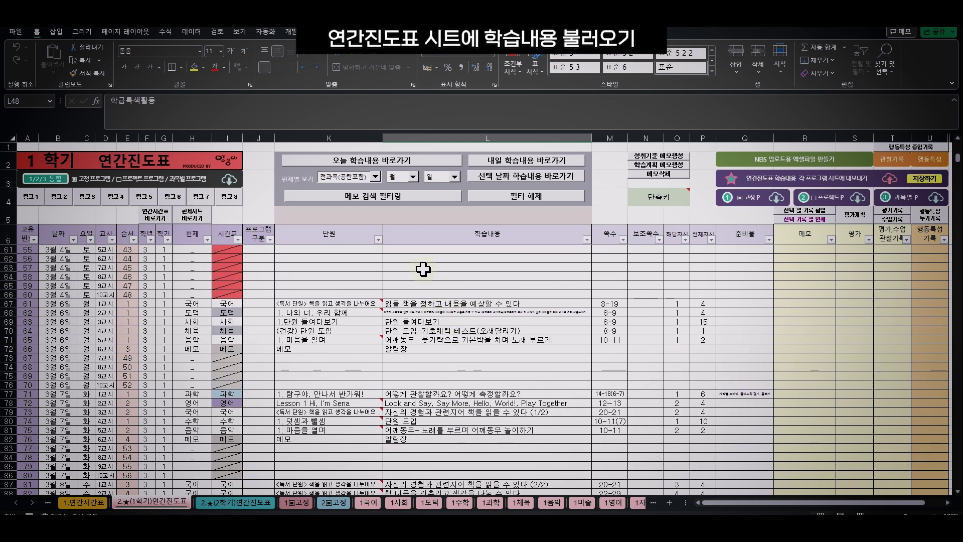
# - Jump to today's and tomorrow's lesson rows in the first-semester progress sheet, and return to today's first 국어 lesson
pyautogui.click(380, 167)
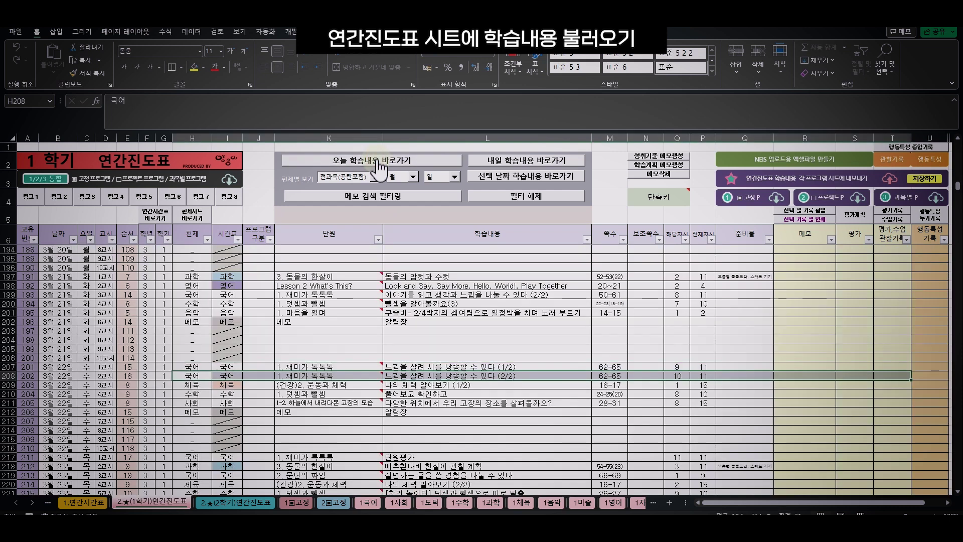
pyautogui.click(380, 165)
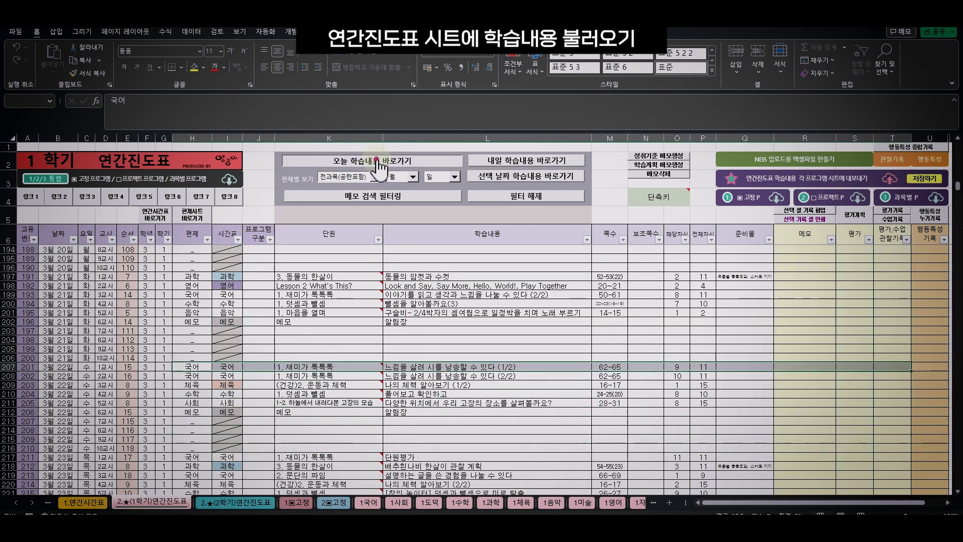
pyautogui.click(376, 159)
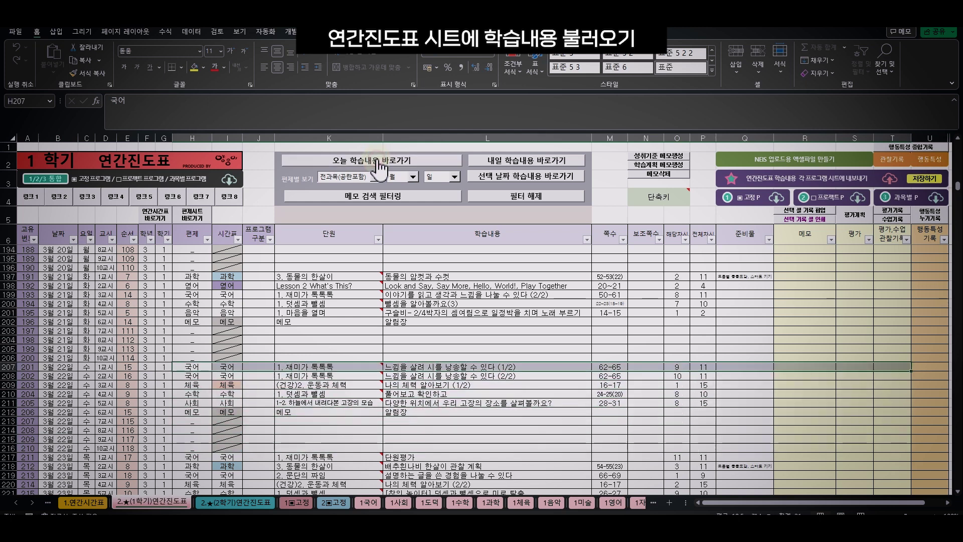
pyautogui.click(377, 160)
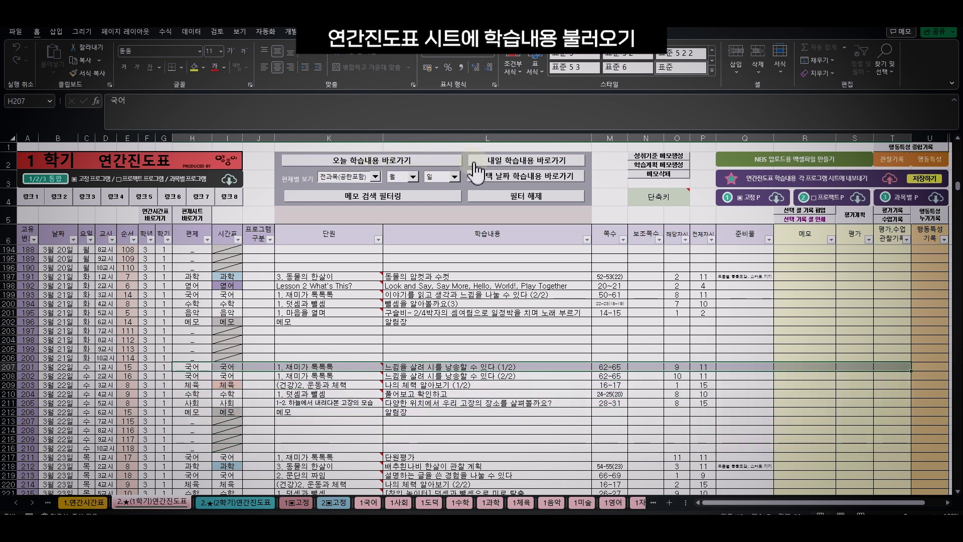
pyautogui.click(534, 163)
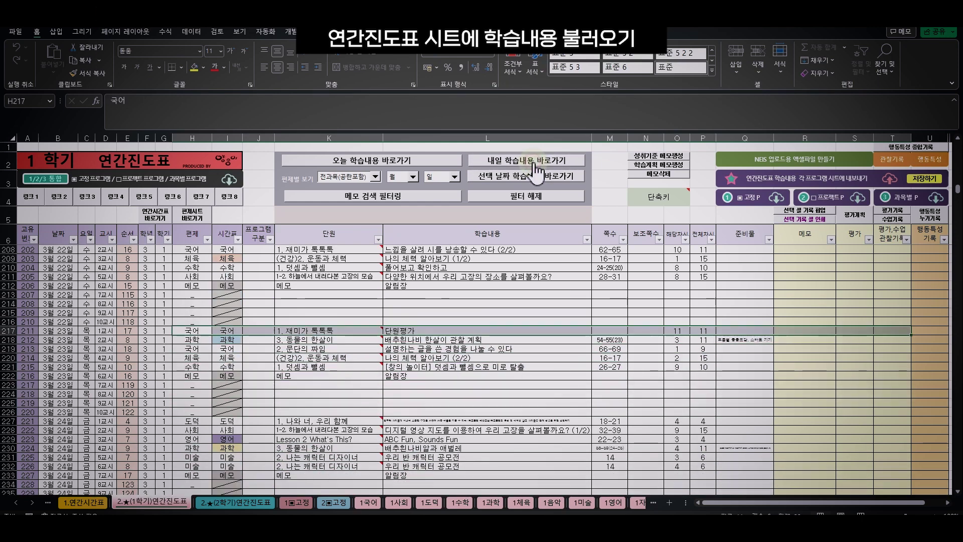
pyautogui.click(415, 163)
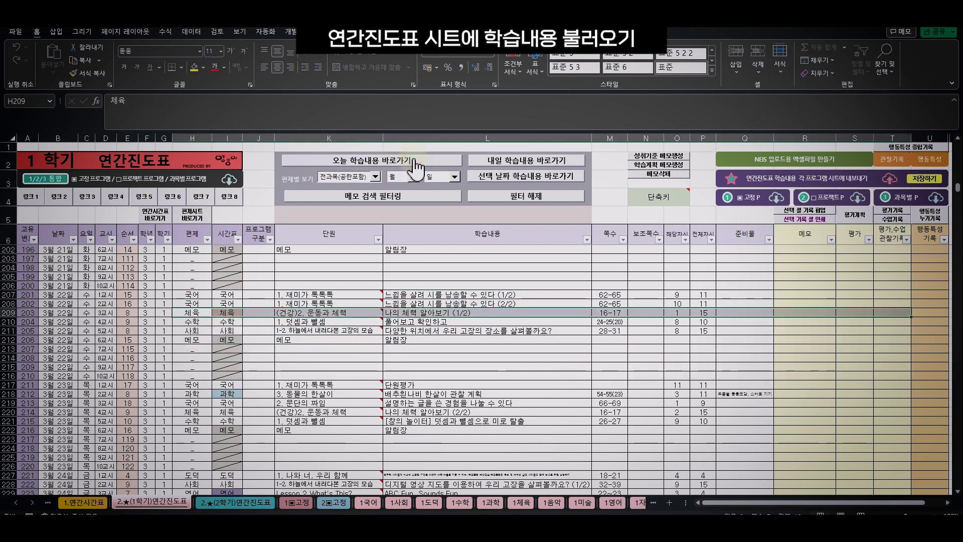
pyautogui.click(509, 279)
pyautogui.click(509, 295)
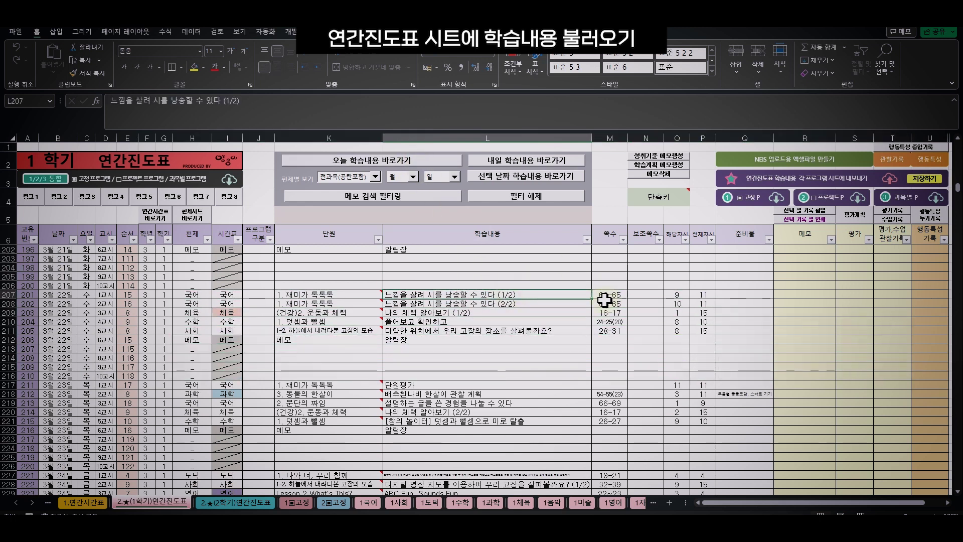